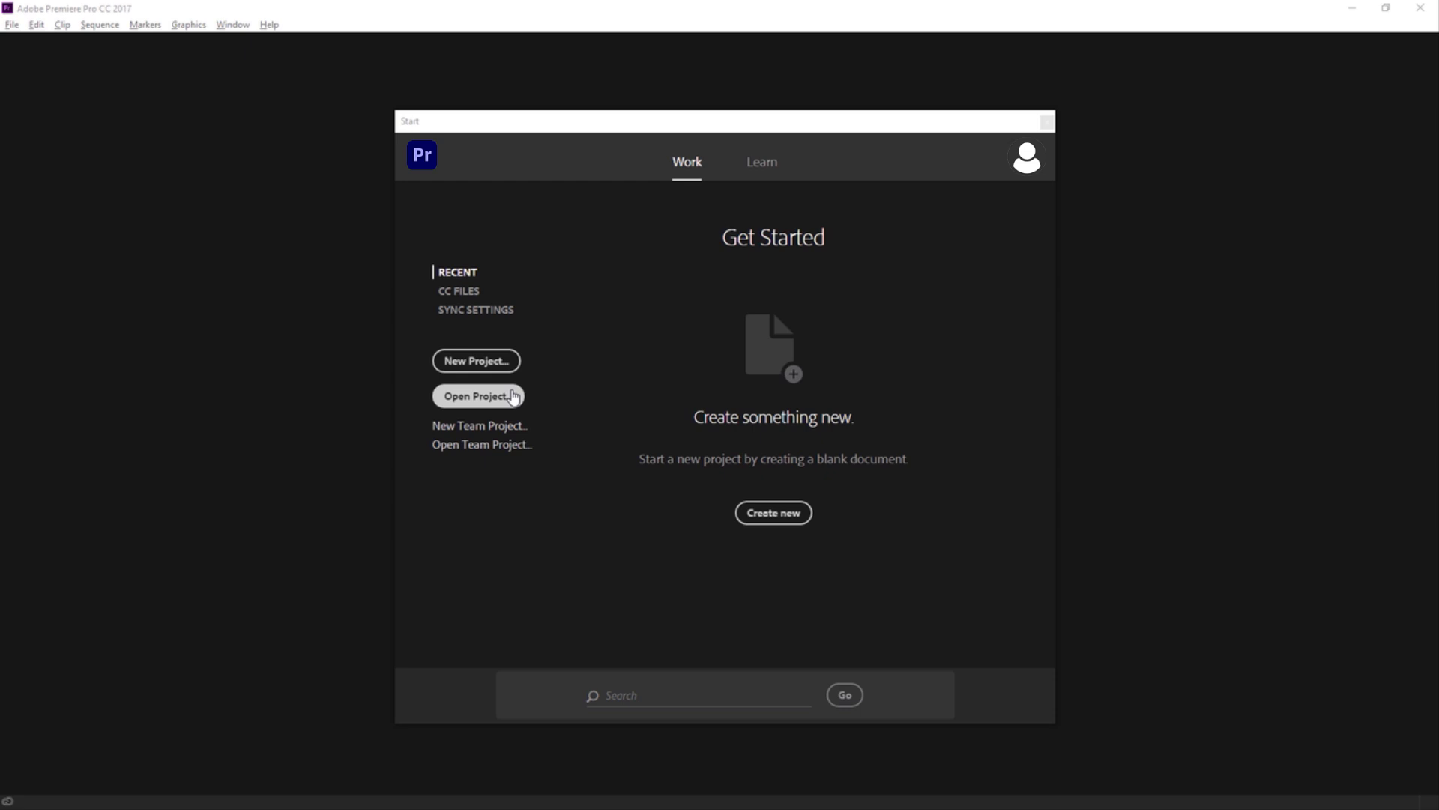
- Open the existing project 01_01 Create a project.prproj from the C:\MEDIA folder
left_click(513, 396)
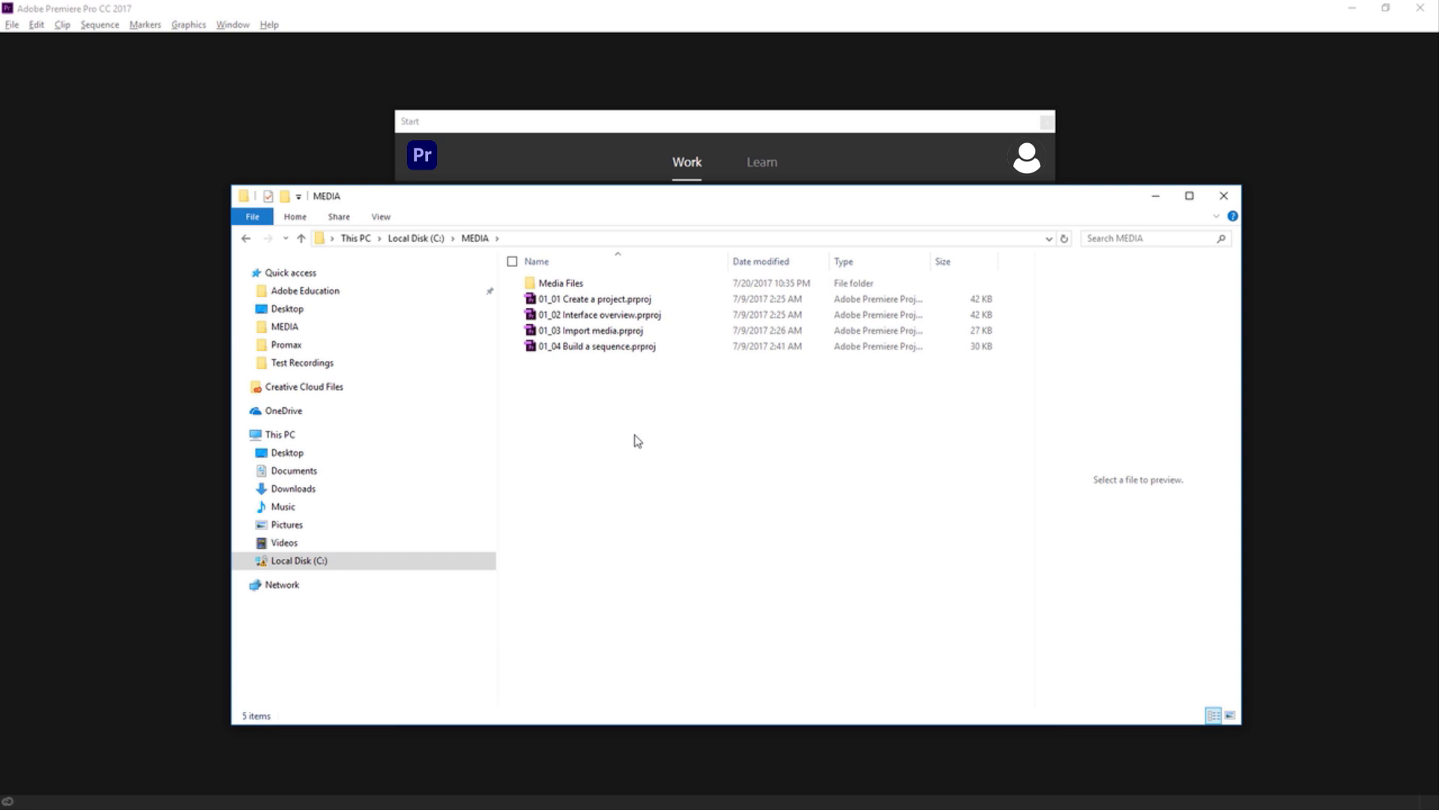
key("Escape")
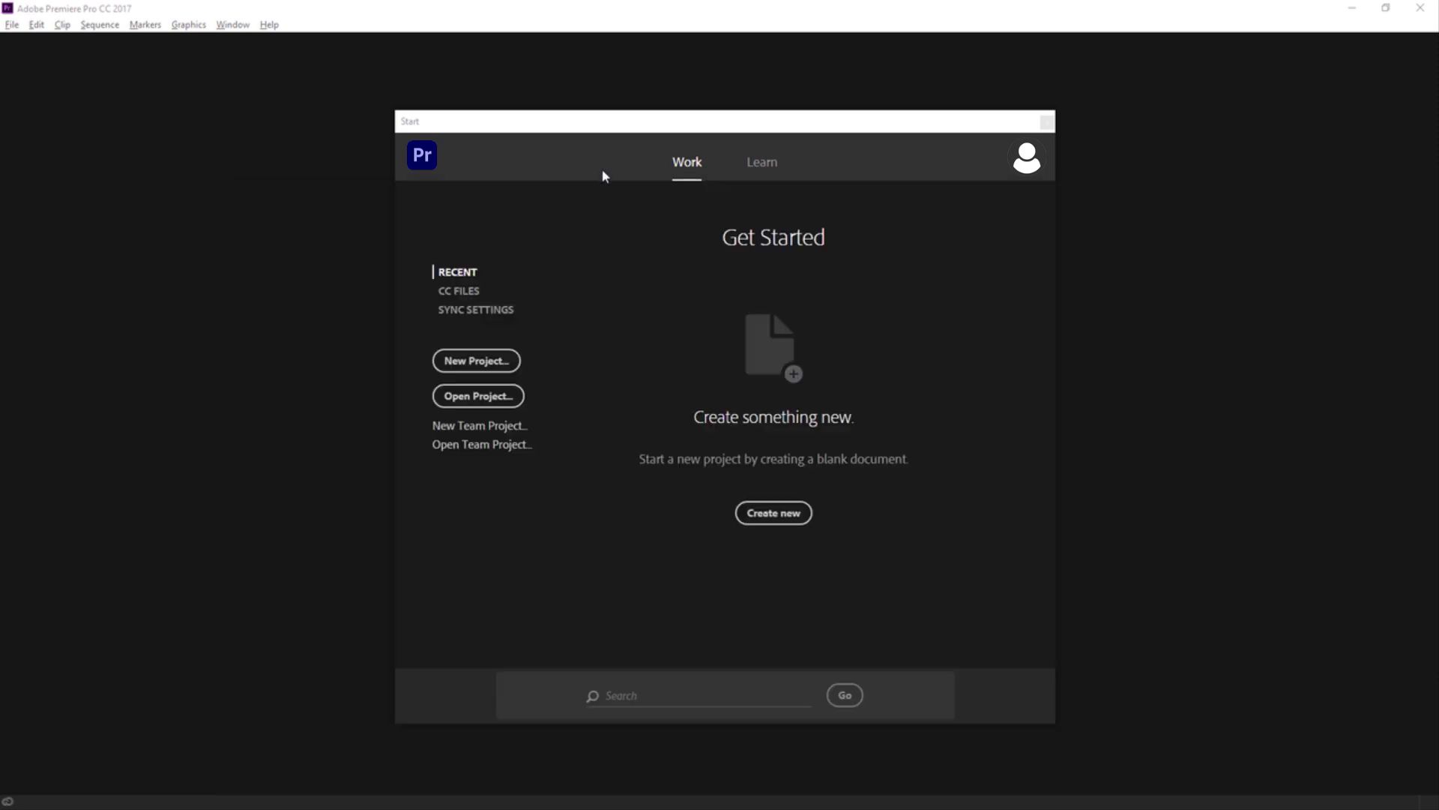
left_click(510, 403)
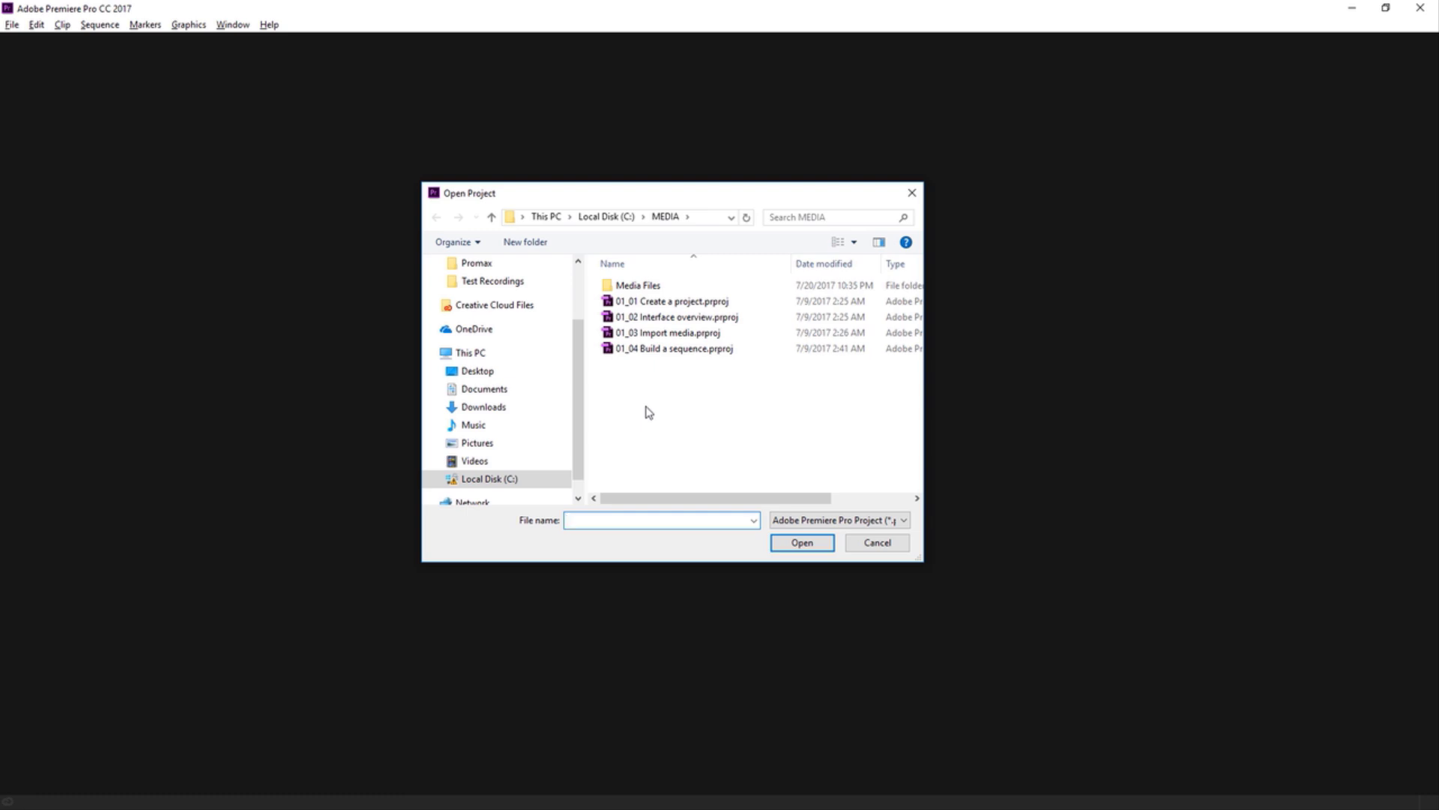
left_click(698, 307)
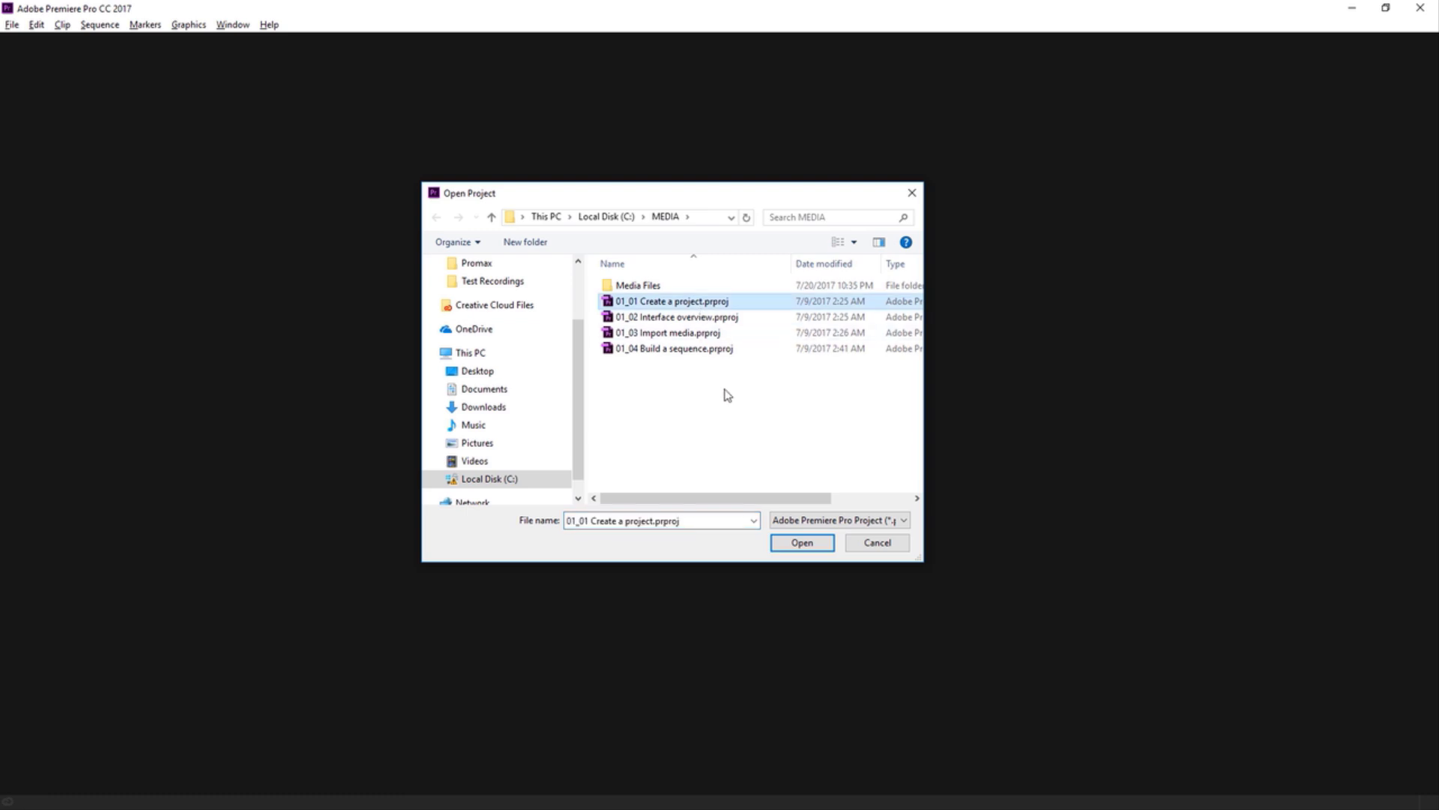
left_click(801, 541)
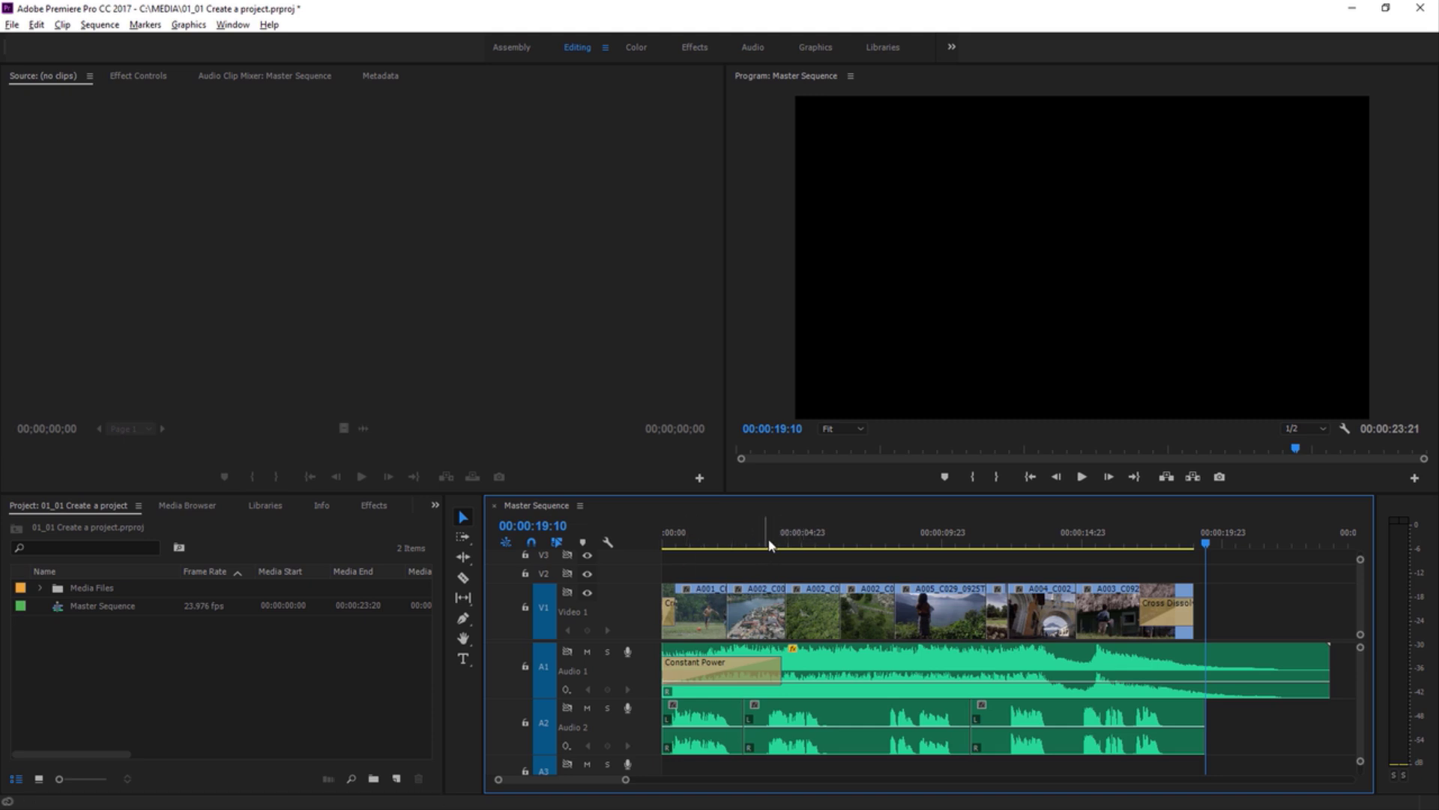
- Move the sequence playhead to 00:00:06:11 and view clip A002_C009_092221_001.mp4 from the Media Files bin in the Source Monitor
left_click(843, 544)
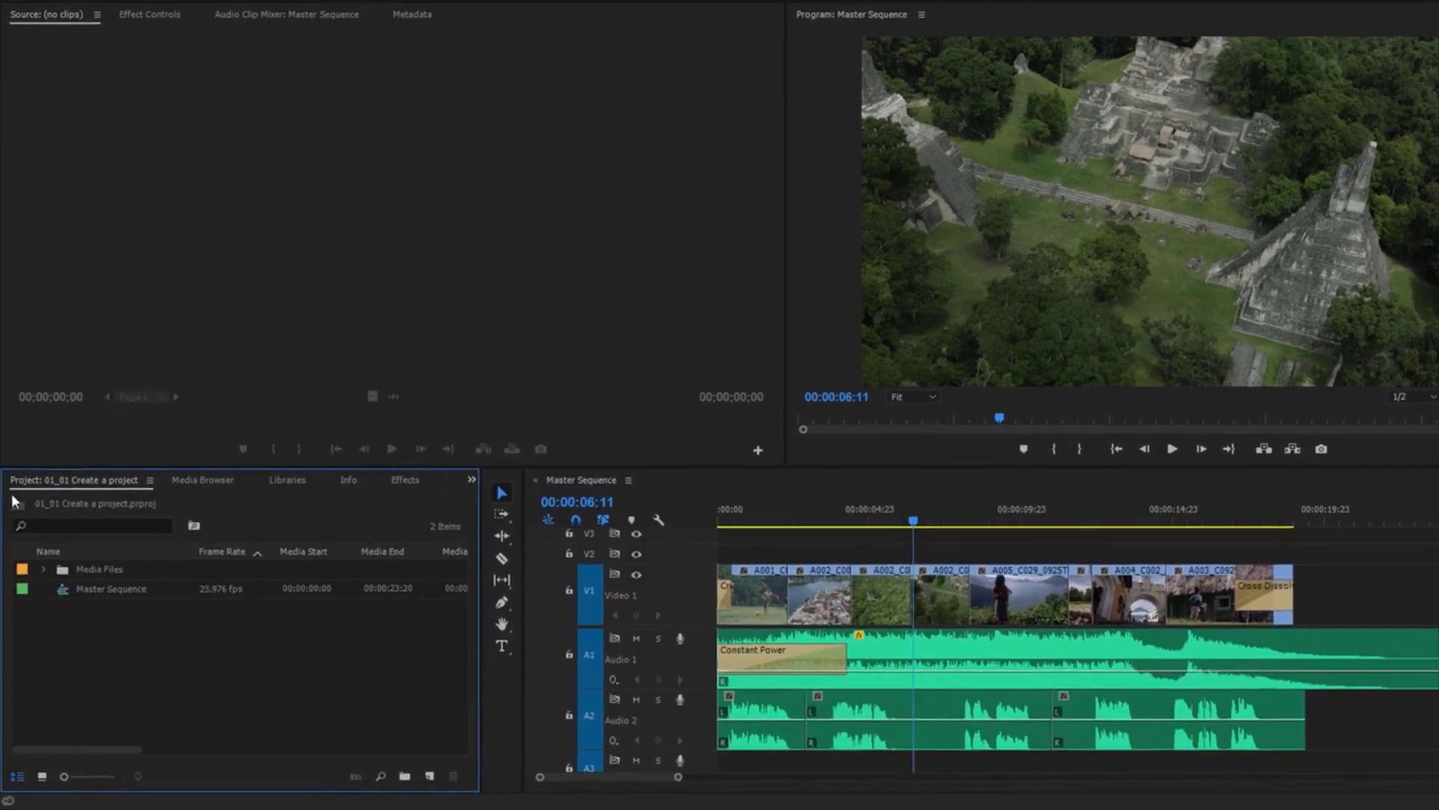
left_click(23, 508)
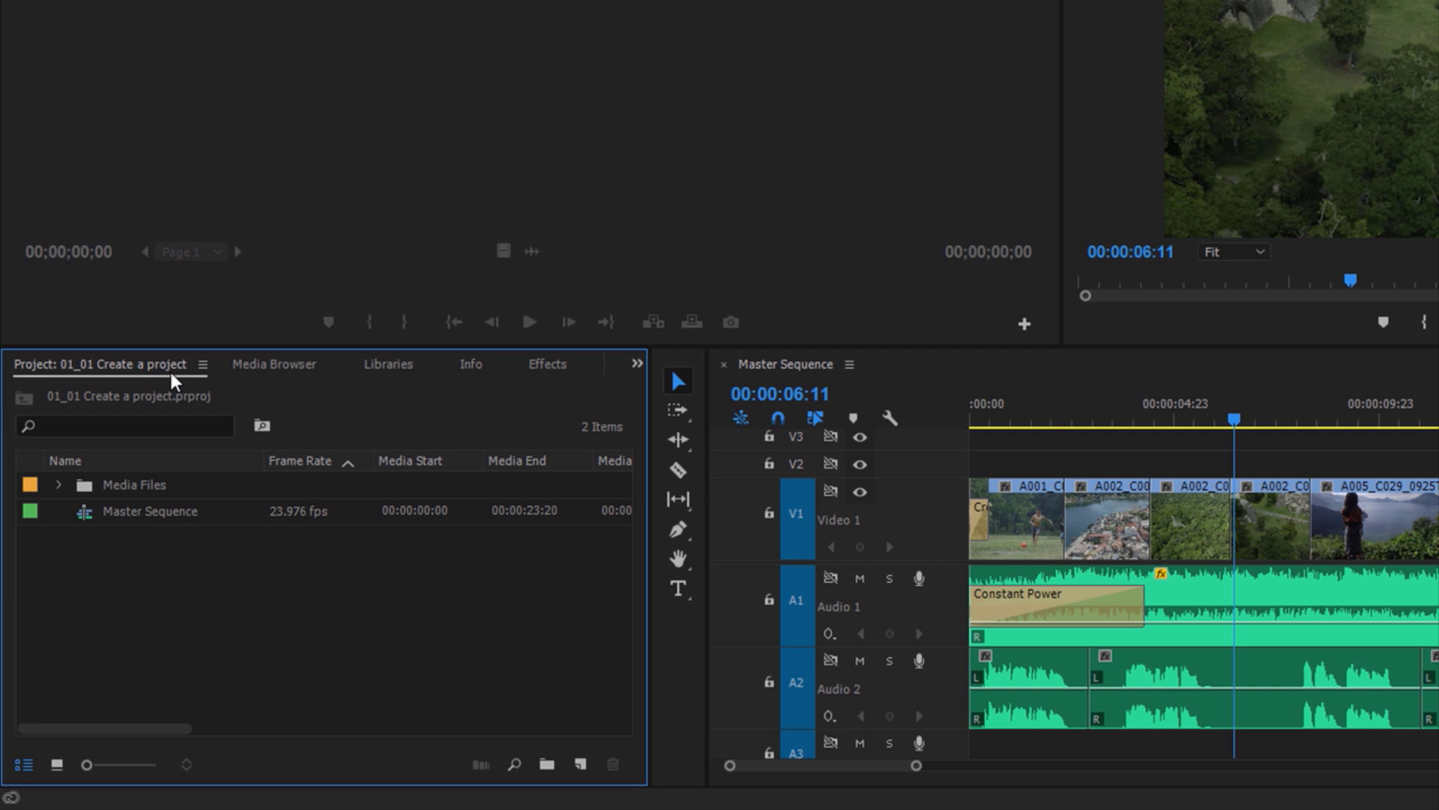
left_click(59, 484)
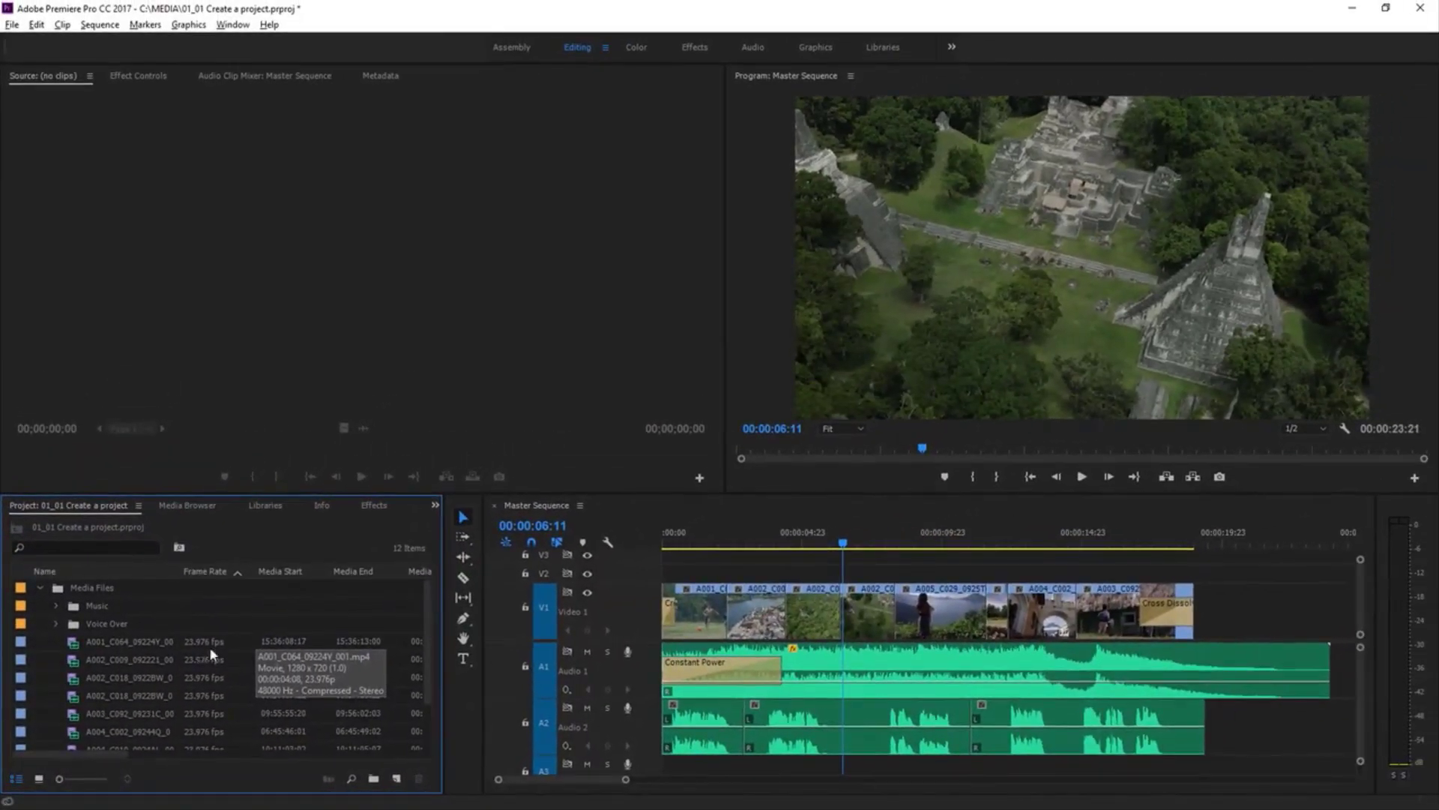
double_click(79, 664)
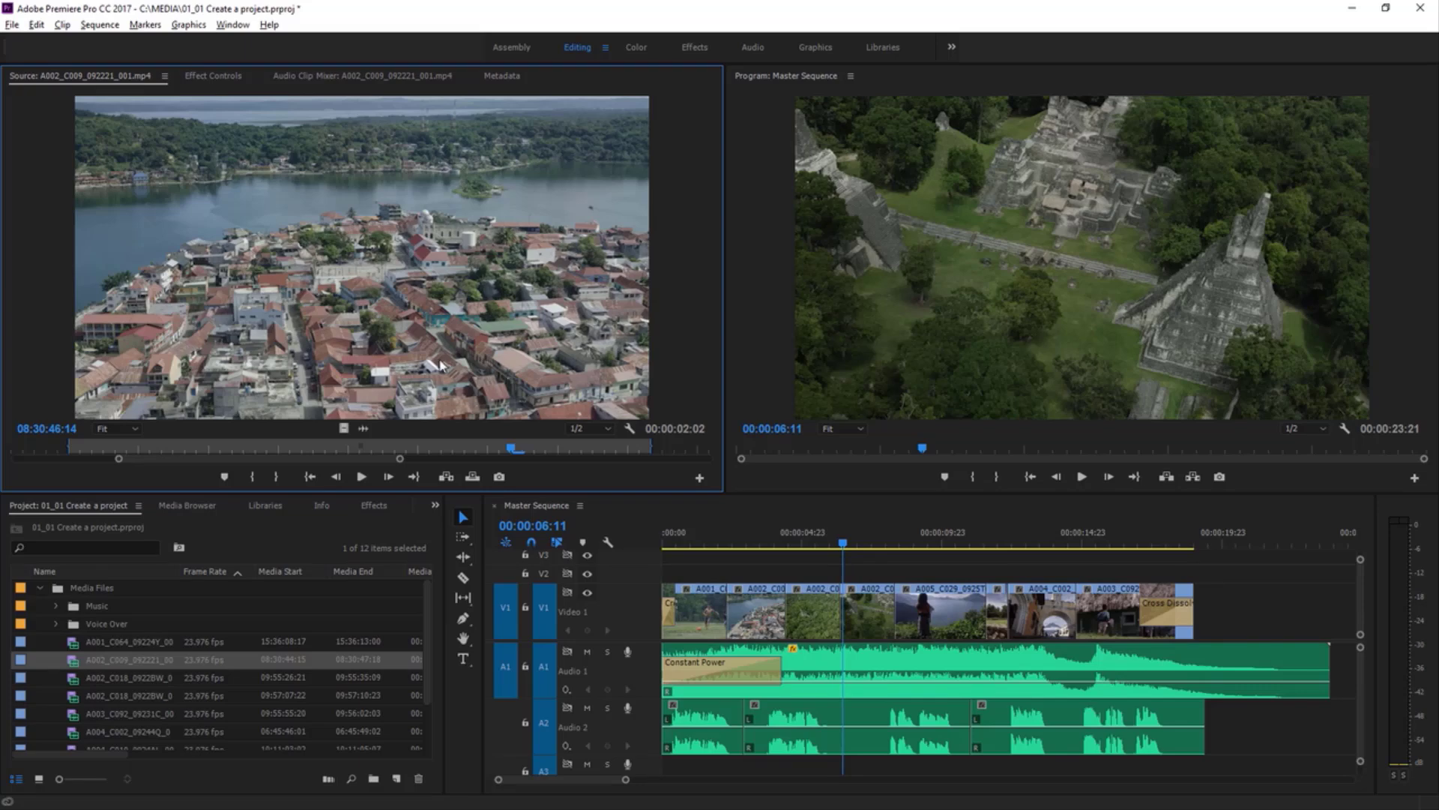
left_click(774, 290)
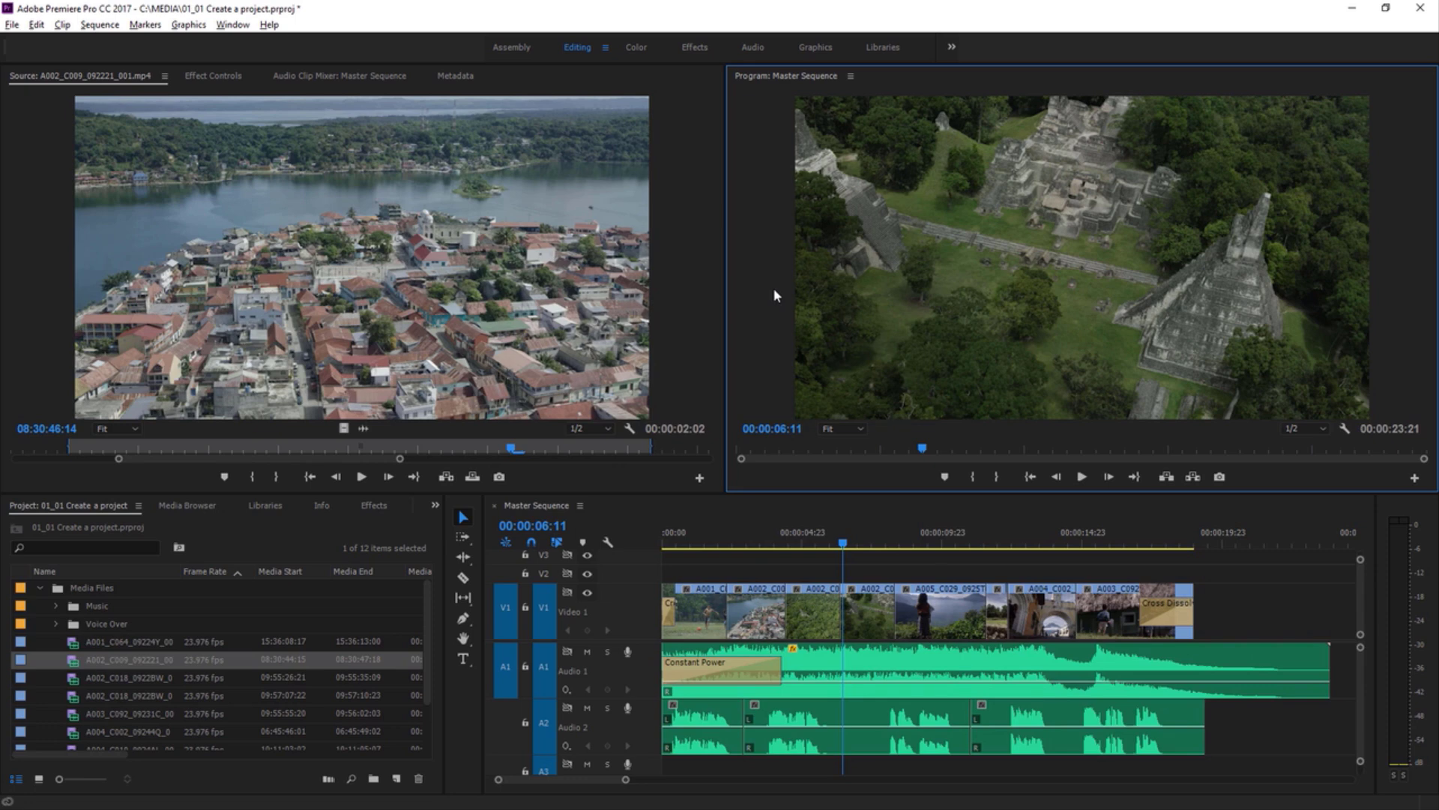
- Close the current project without saving its changes
left_click(12, 24)
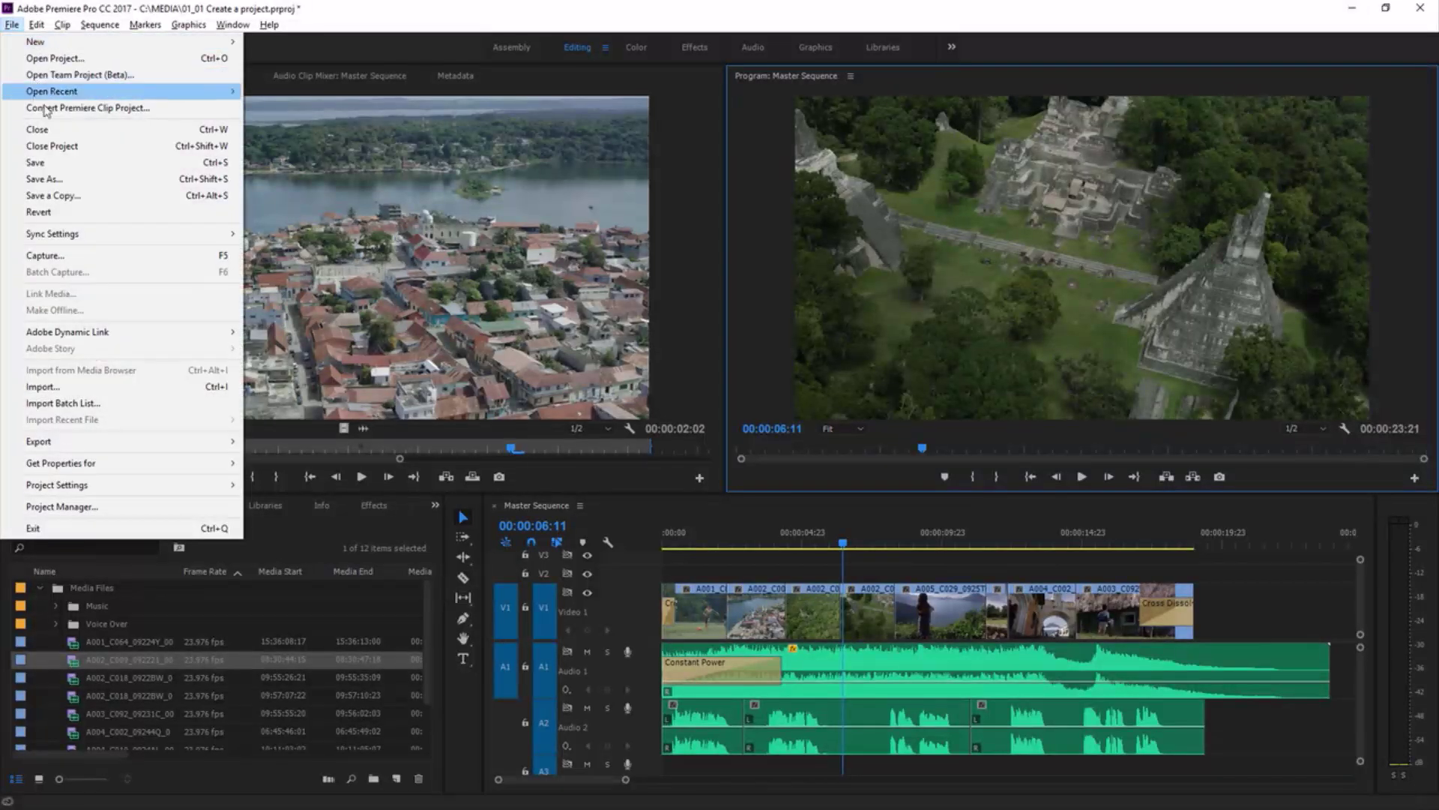
left_click(62, 147)
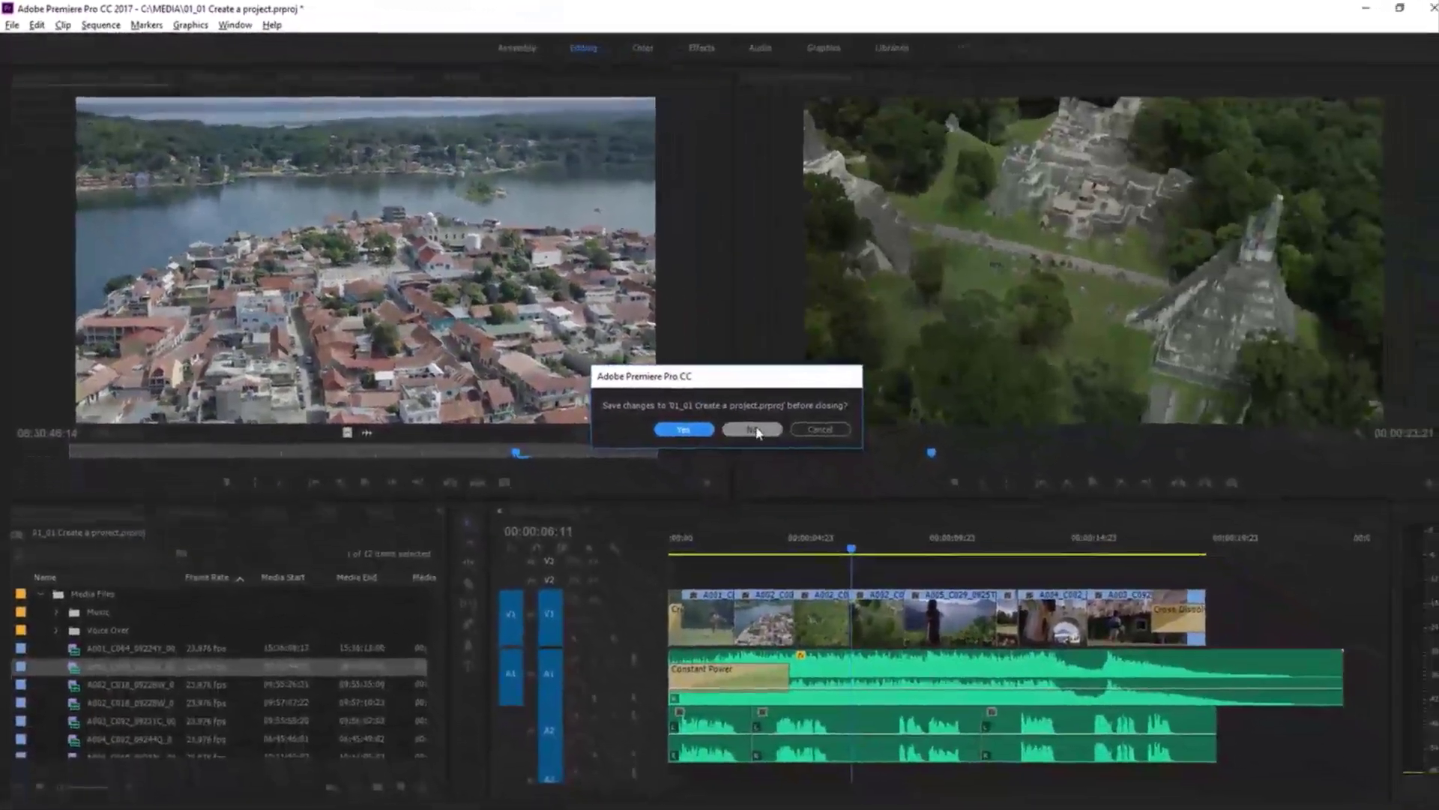
left_click(747, 426)
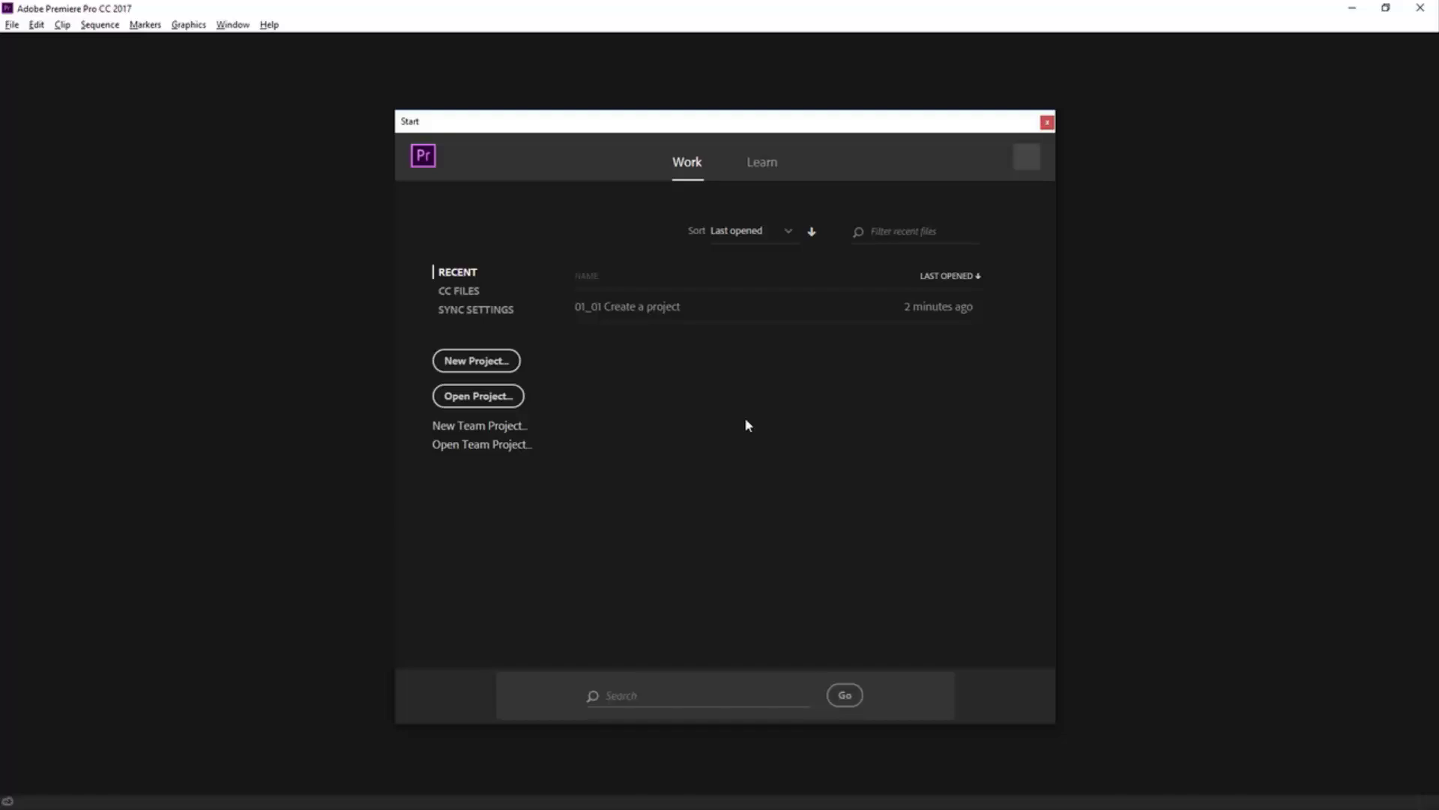
- Create a new project named "First project" in C:\MEDIA with the default general settings
left_click(504, 361)
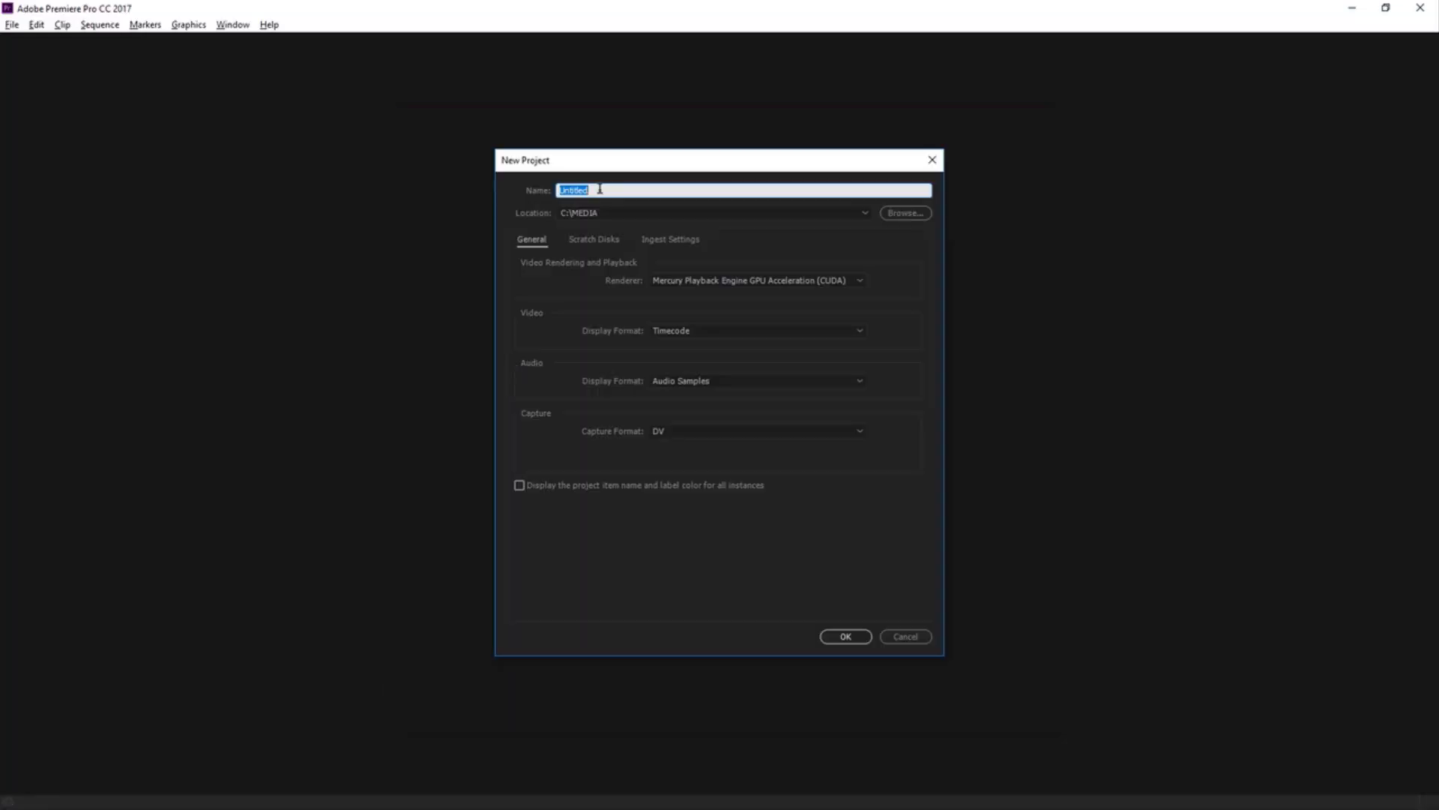
type("First project")
left_click(903, 213)
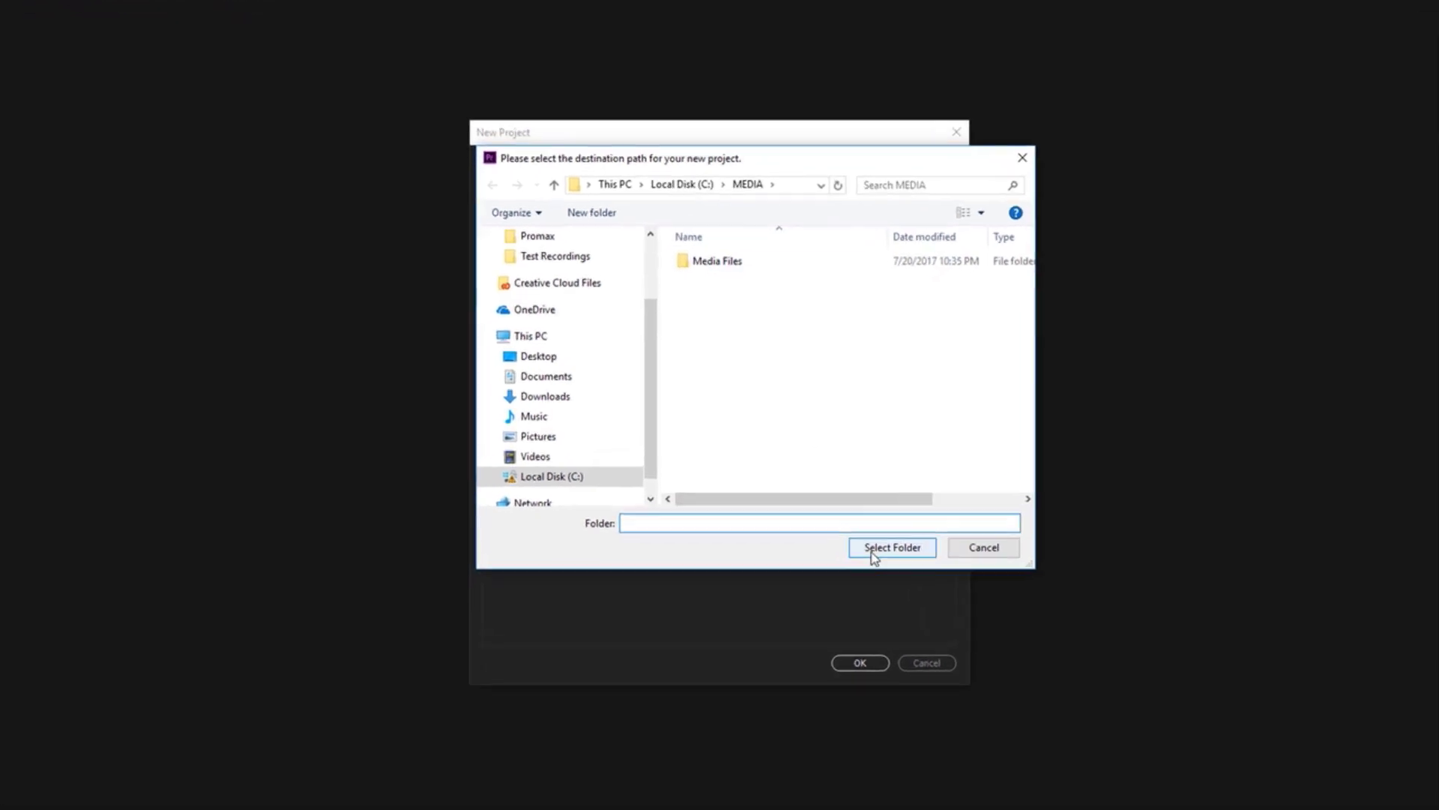
left_click(872, 552)
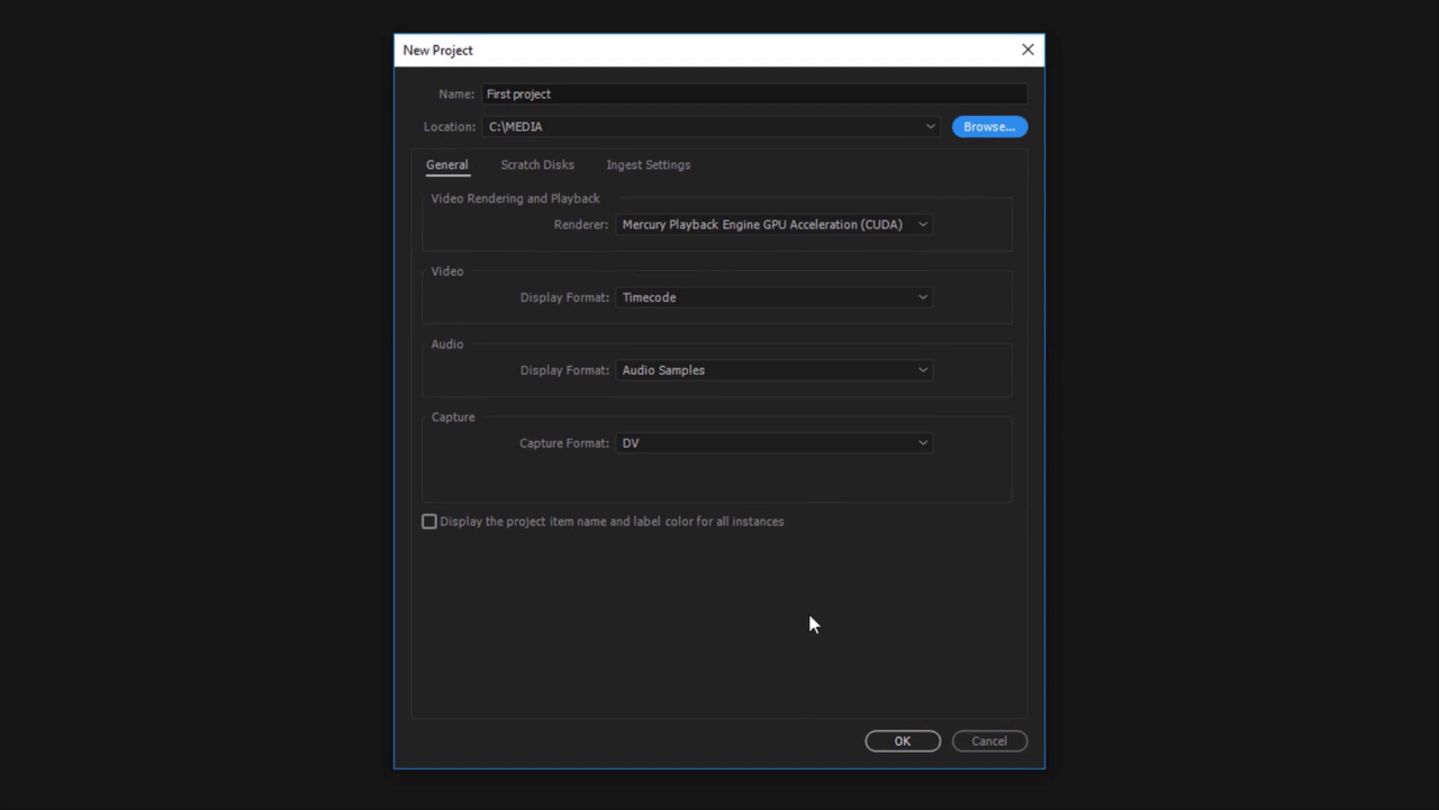
left_click(889, 738)
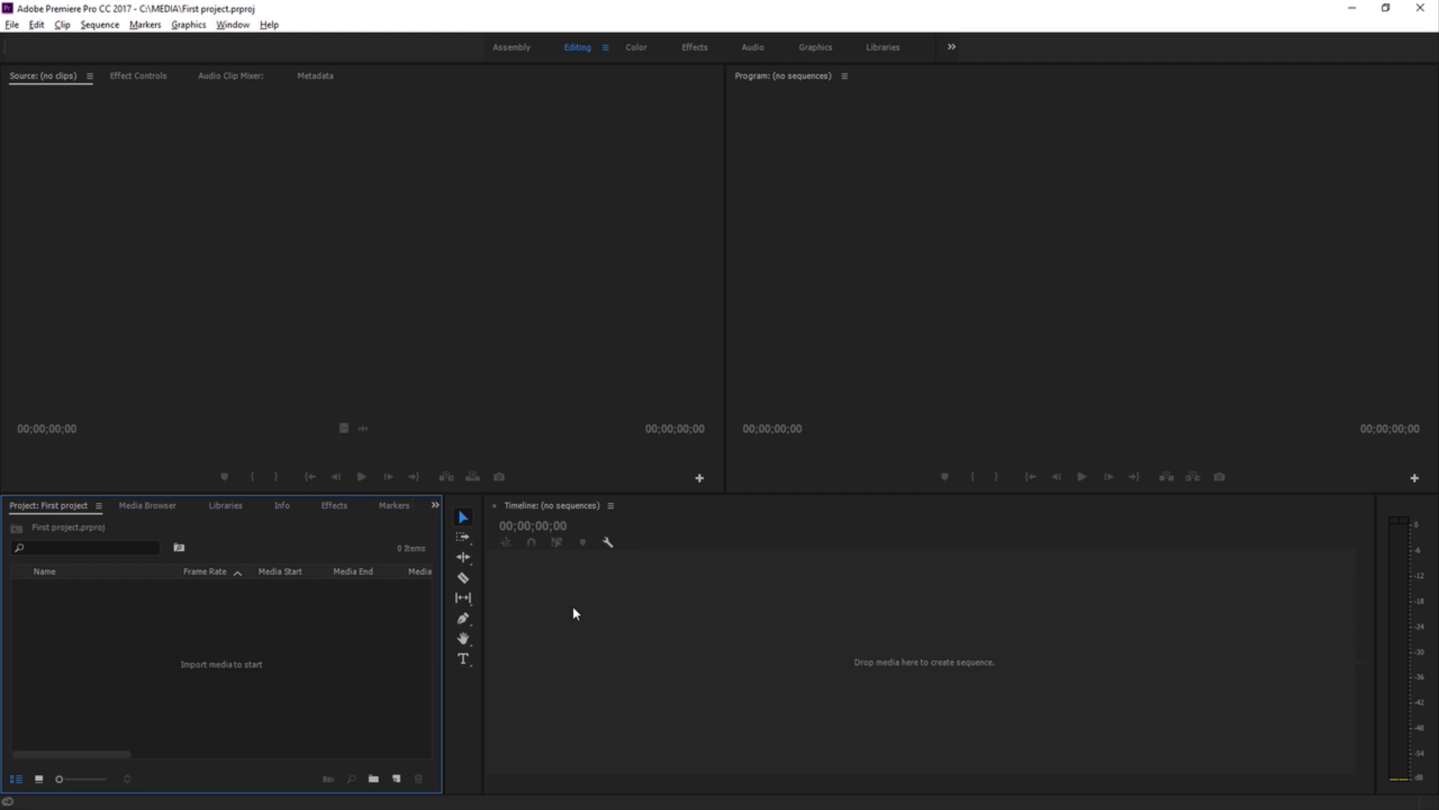
- Browse to the Media Files folder inside MEDIA on the C: drive using the Media Browser
left_click(165, 507)
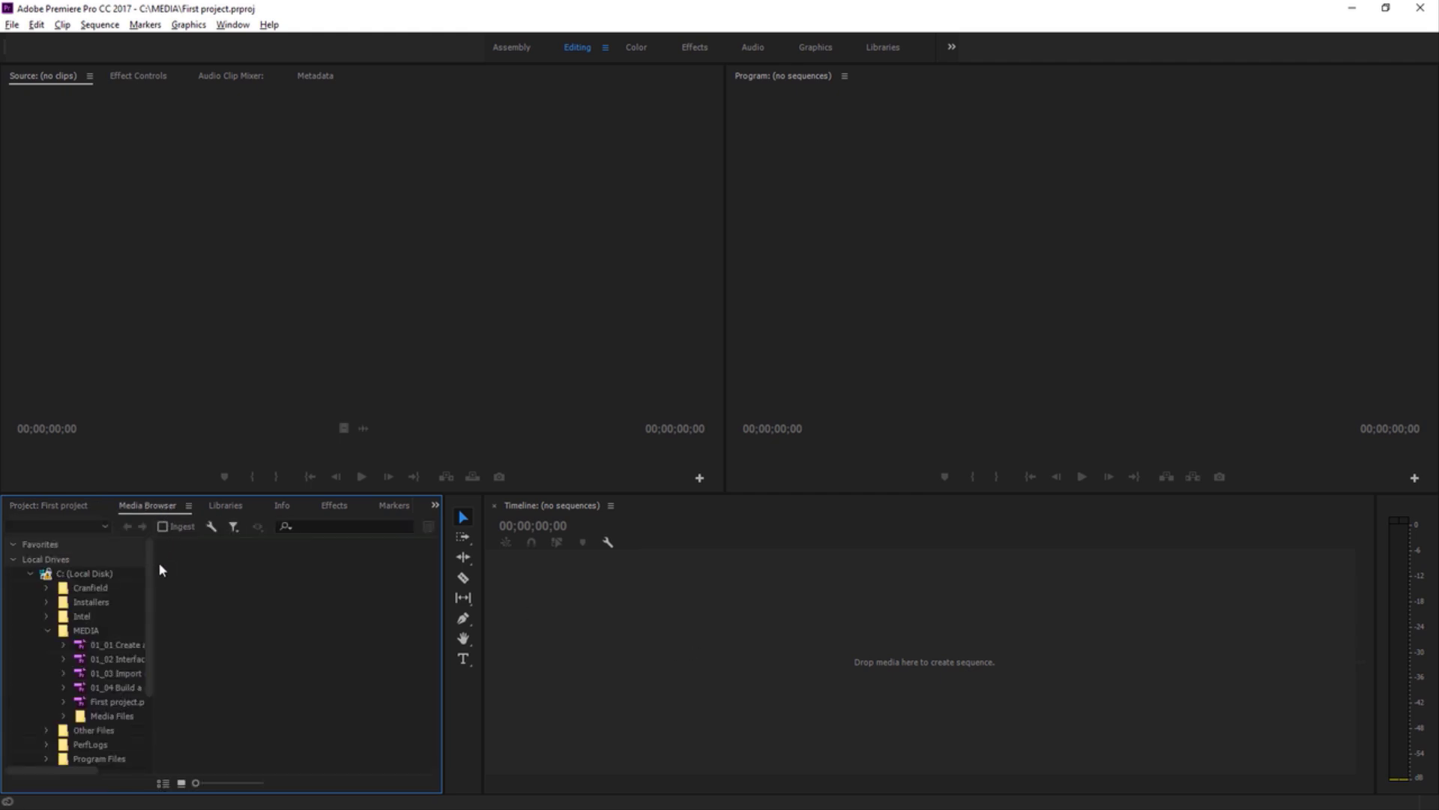
left_click_drag(152, 575, 150, 615)
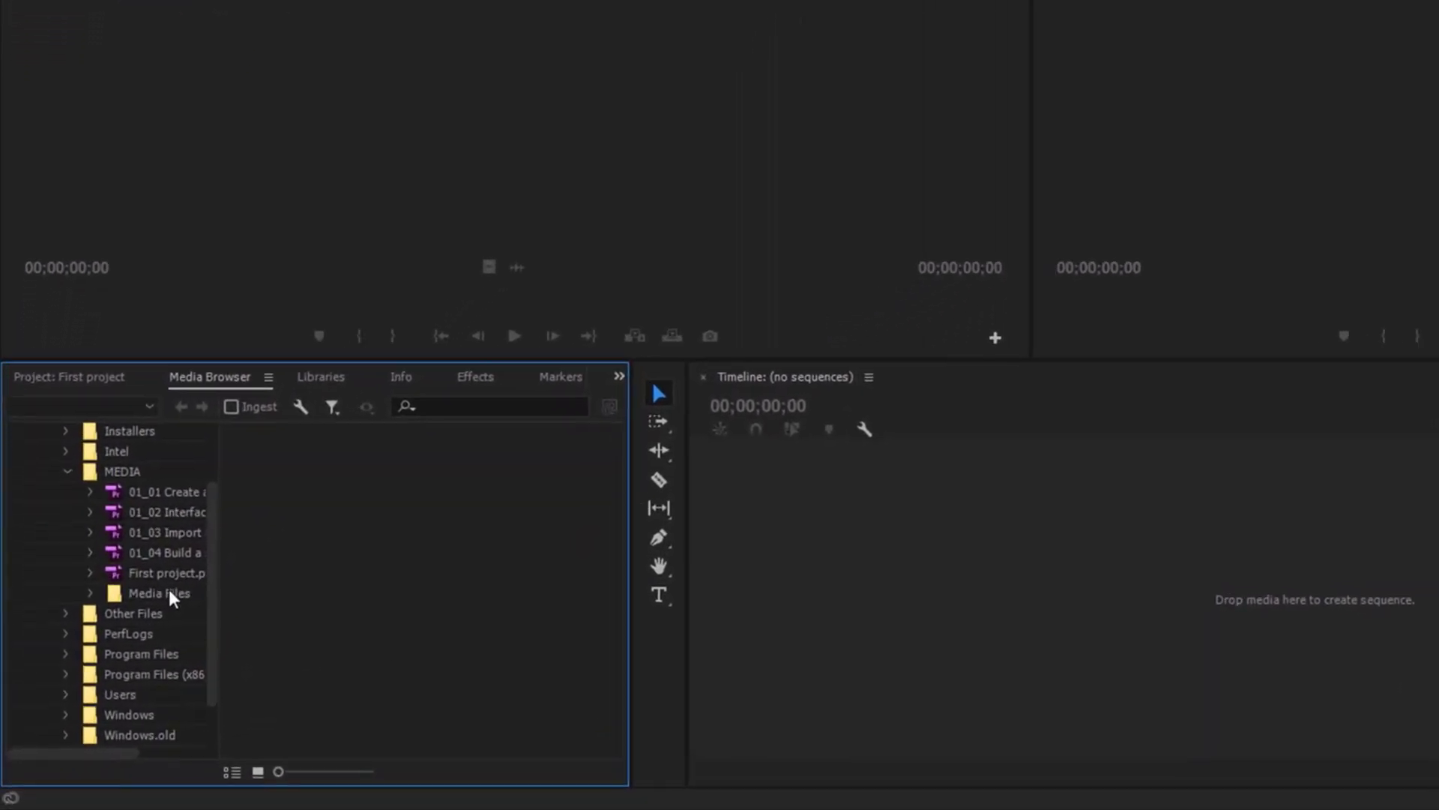
left_click(165, 593)
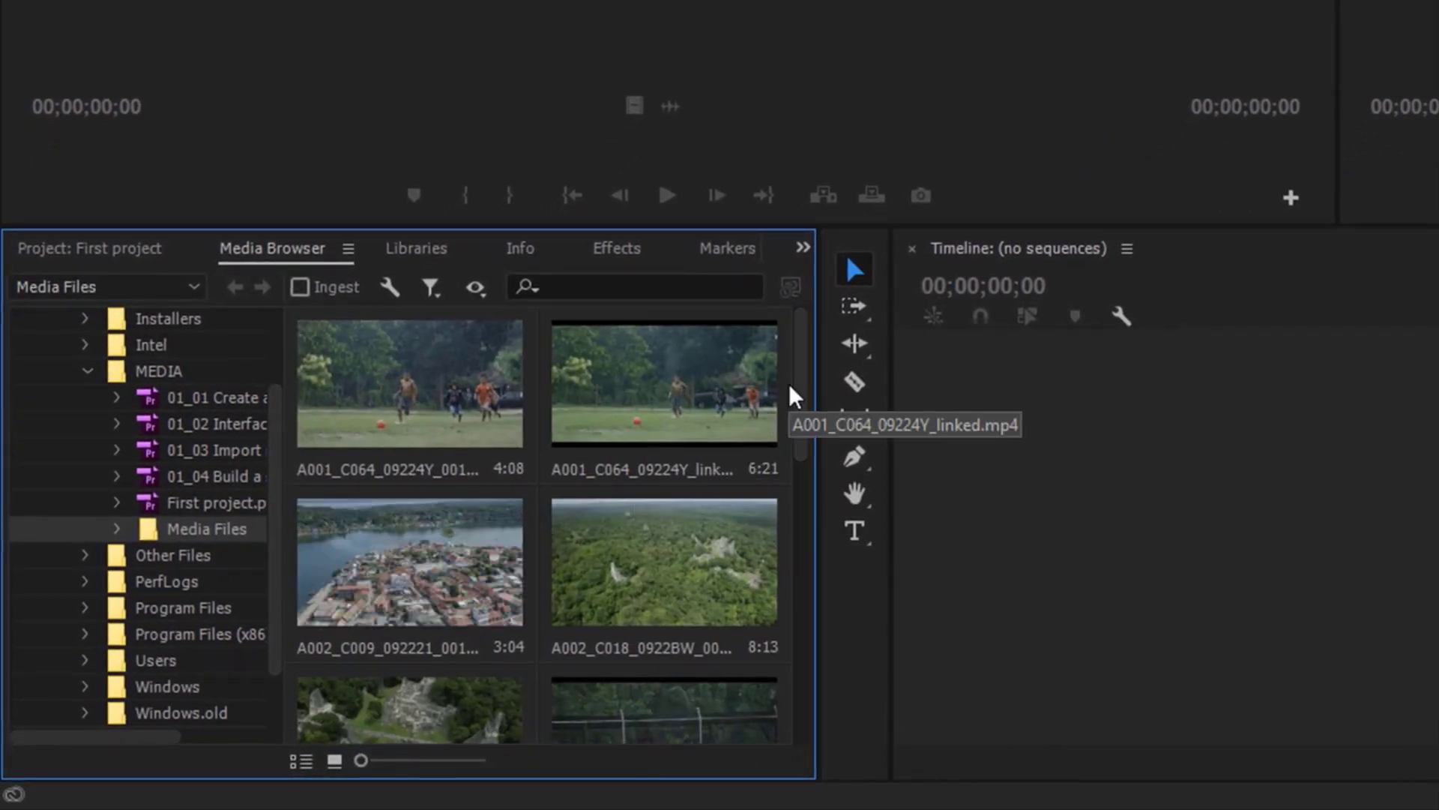
- Select every clip and audio file in the Media Files folder and import them all into the project
left_click(453, 394)
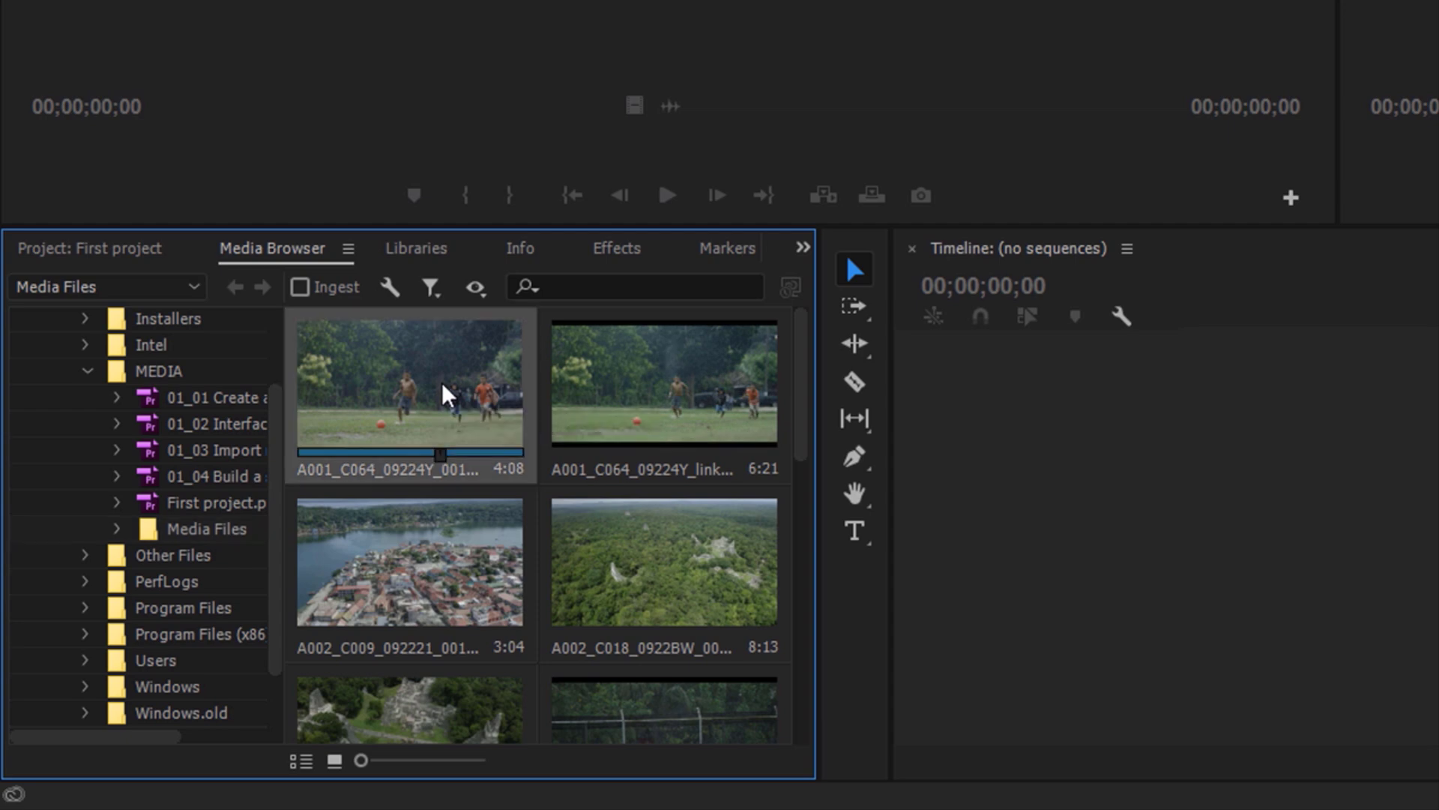
left_click_drag(800, 373, 794, 654)
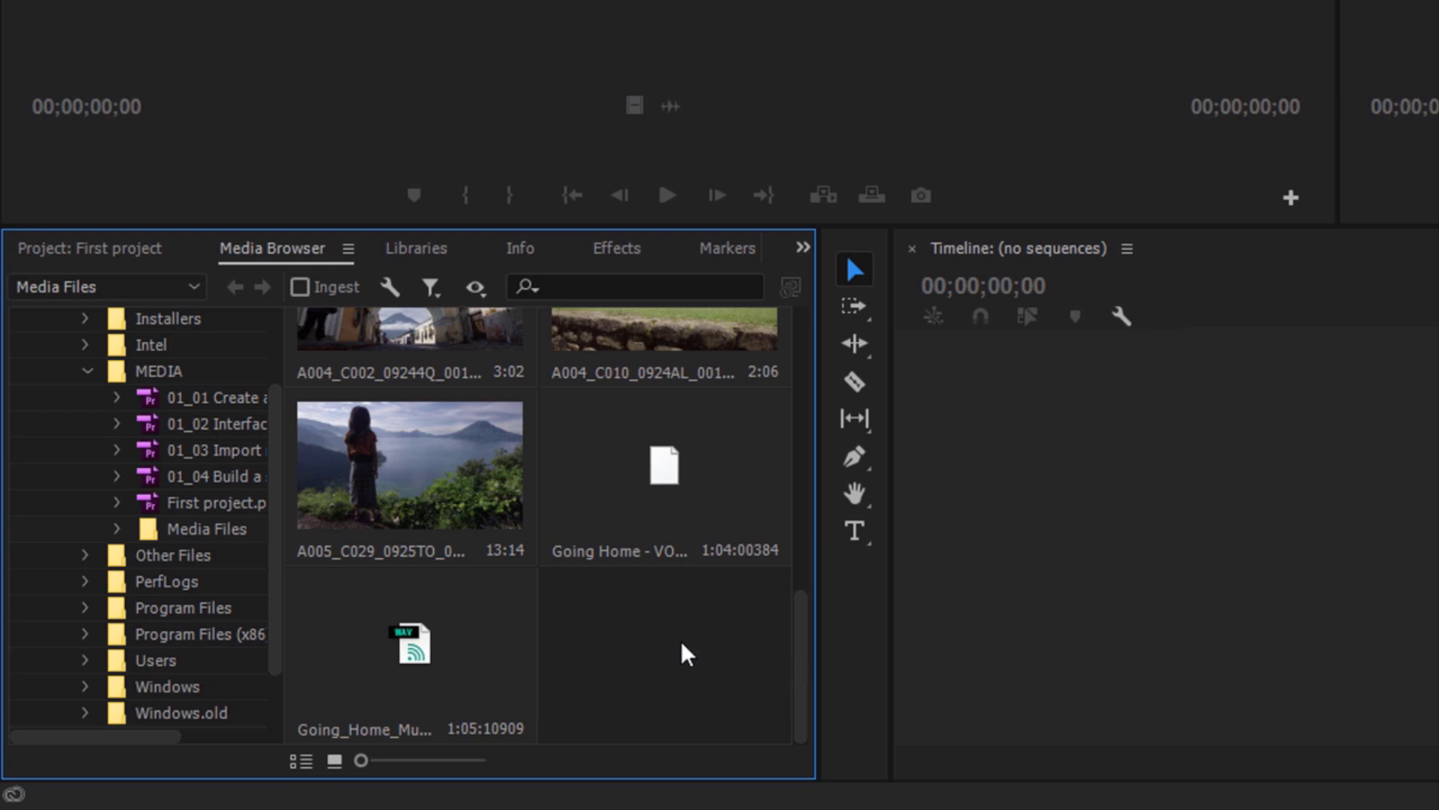
key("ctrl+a")
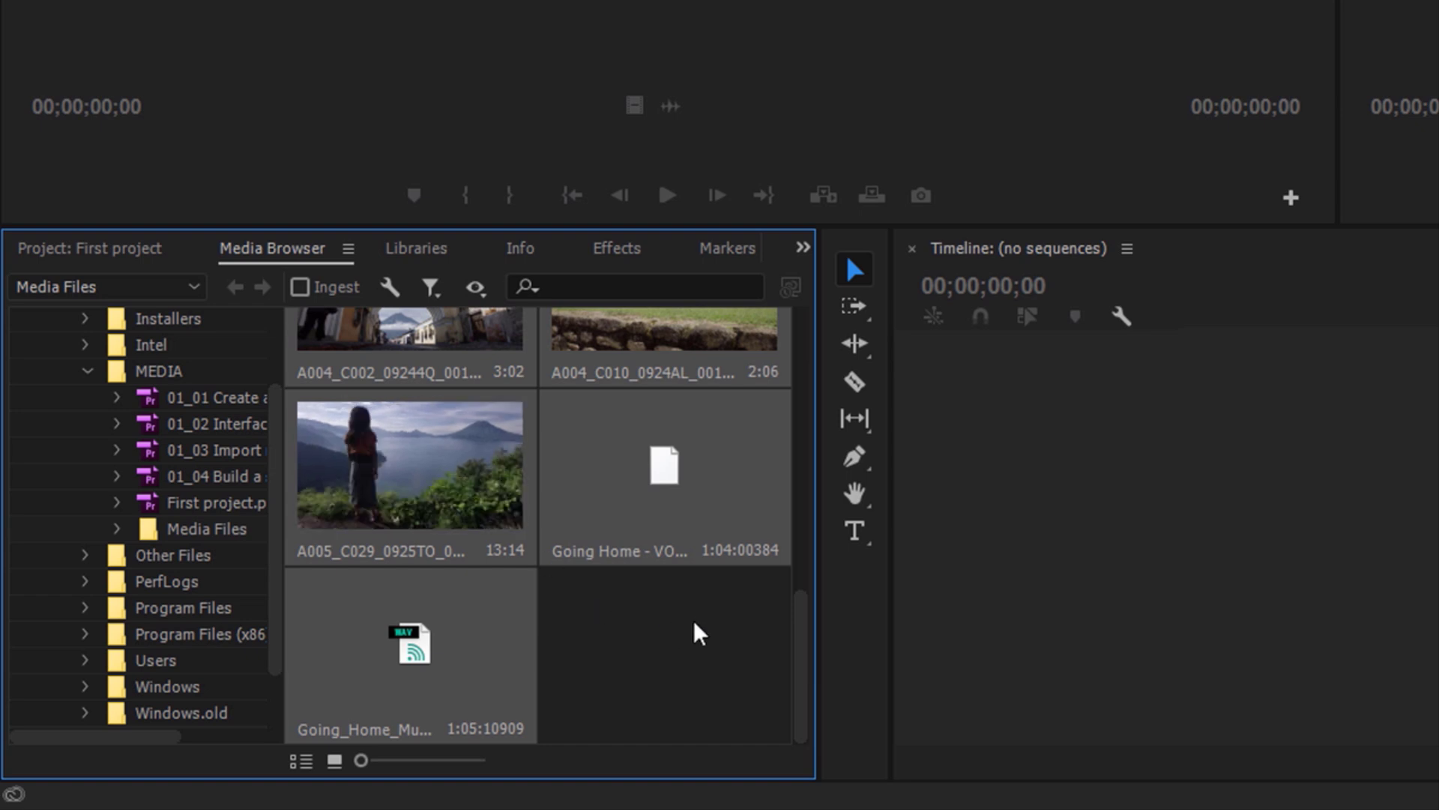
right_click(619, 452)
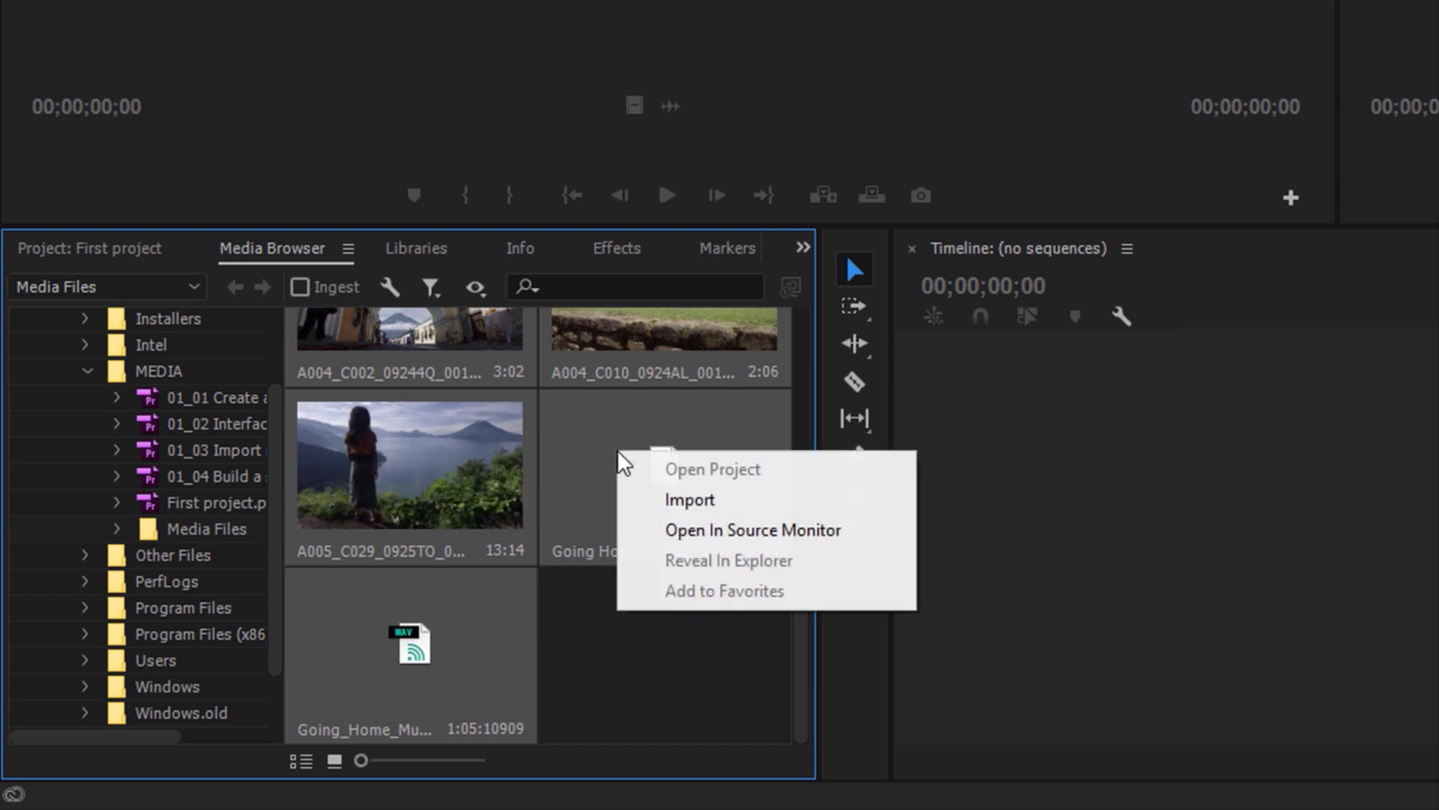
left_click(756, 509)
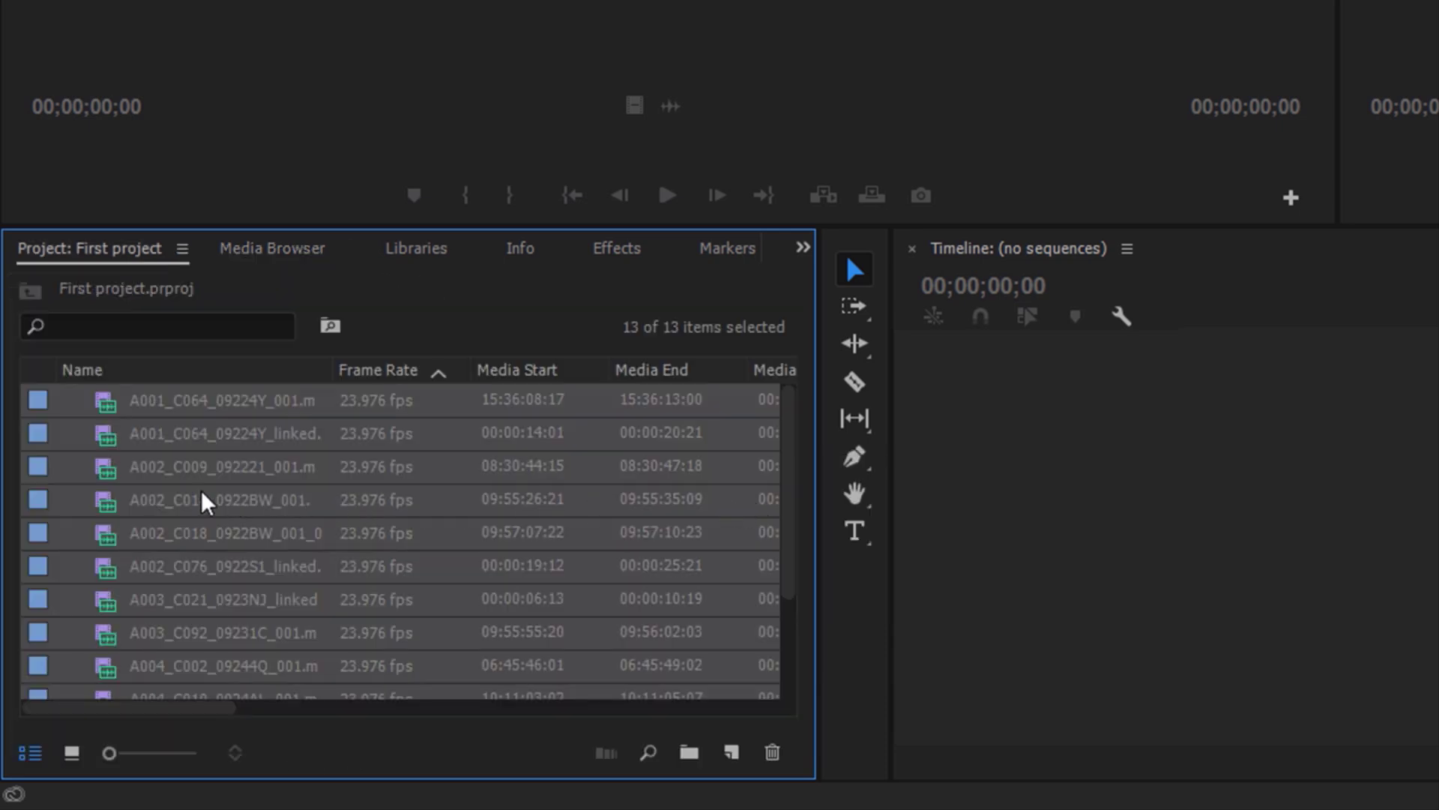
- Load the imported clip A002_C018_0922BW_001.mp4 into the Source Monitor
left_click(120, 506)
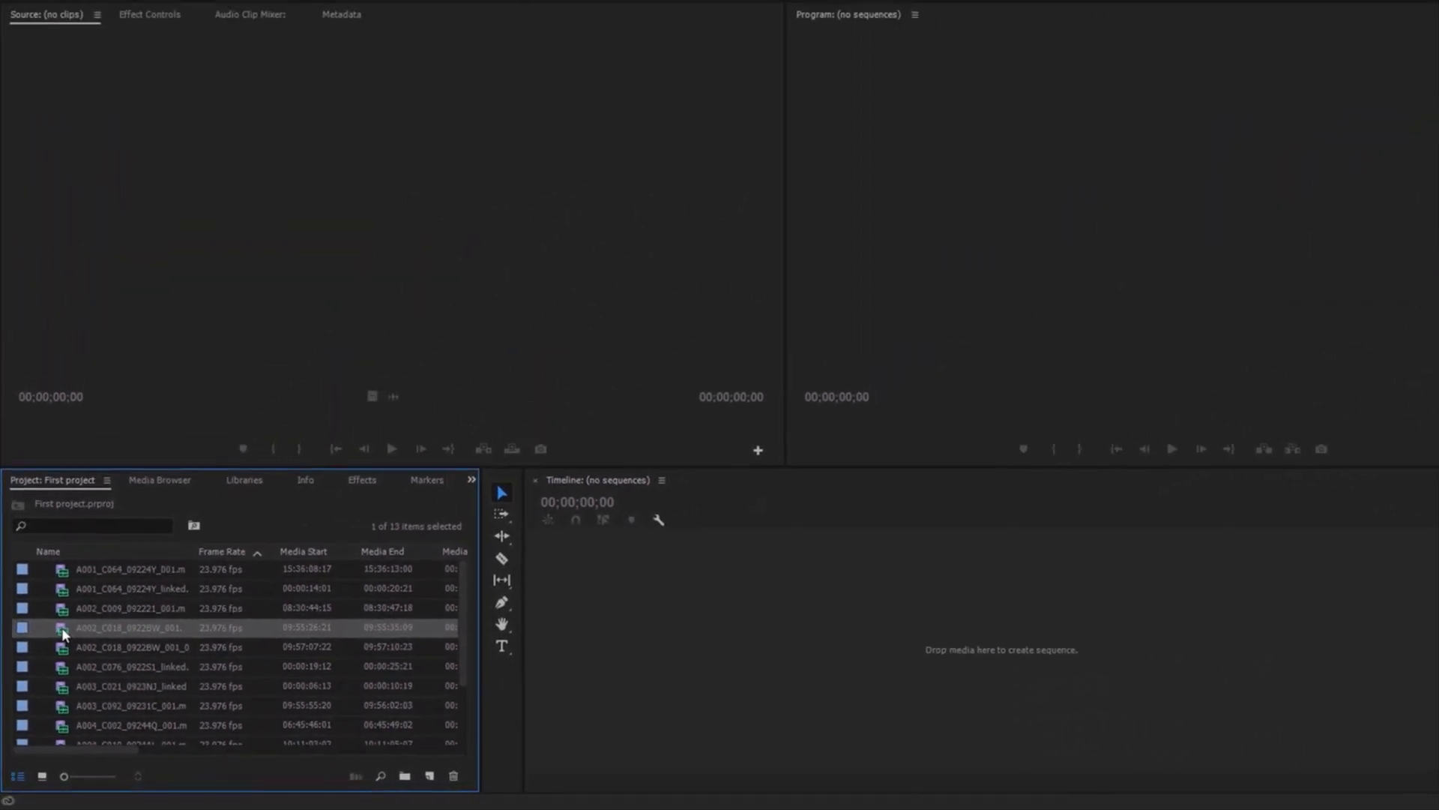
double_click(60, 644)
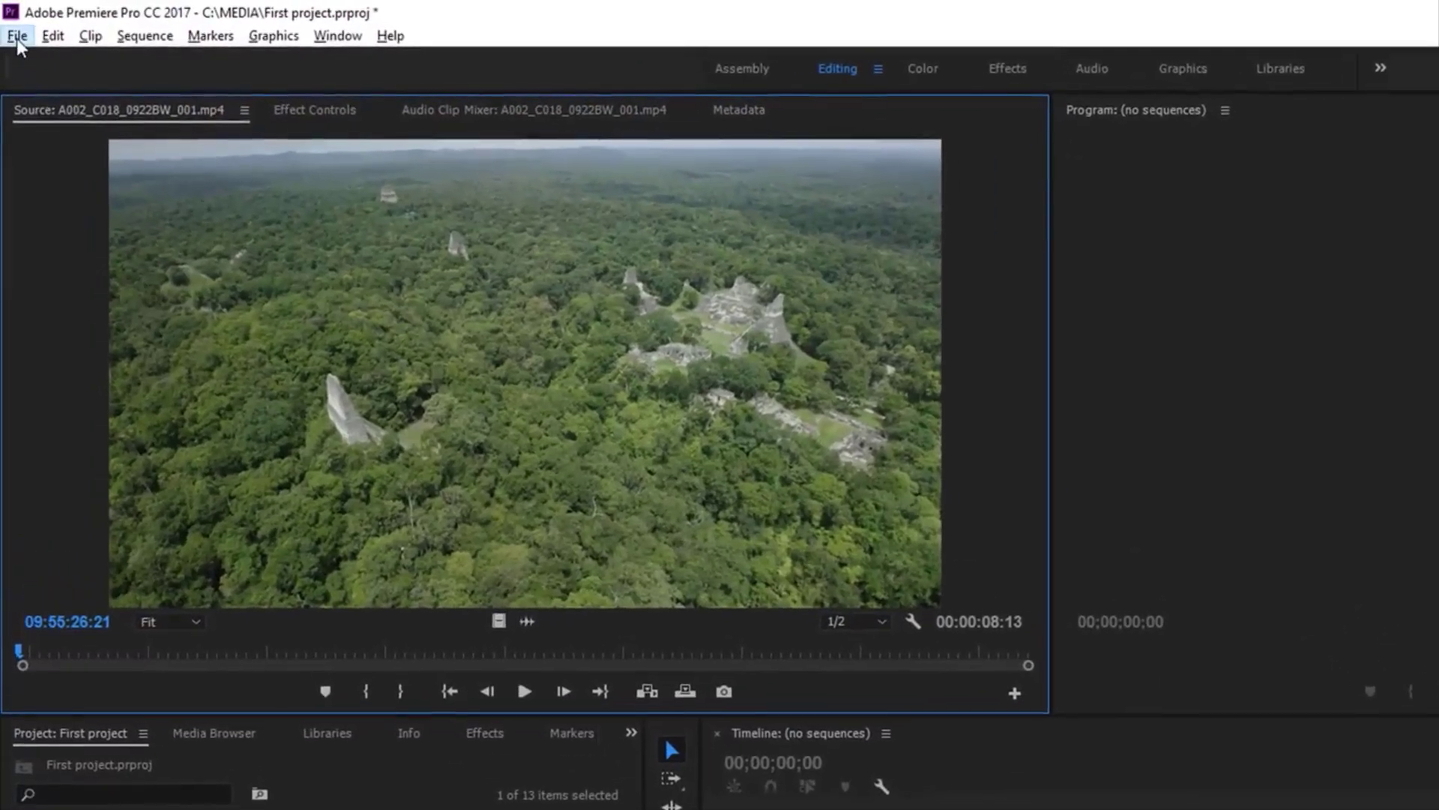
- Close the First project project and answer the save prompt
left_click(15, 32)
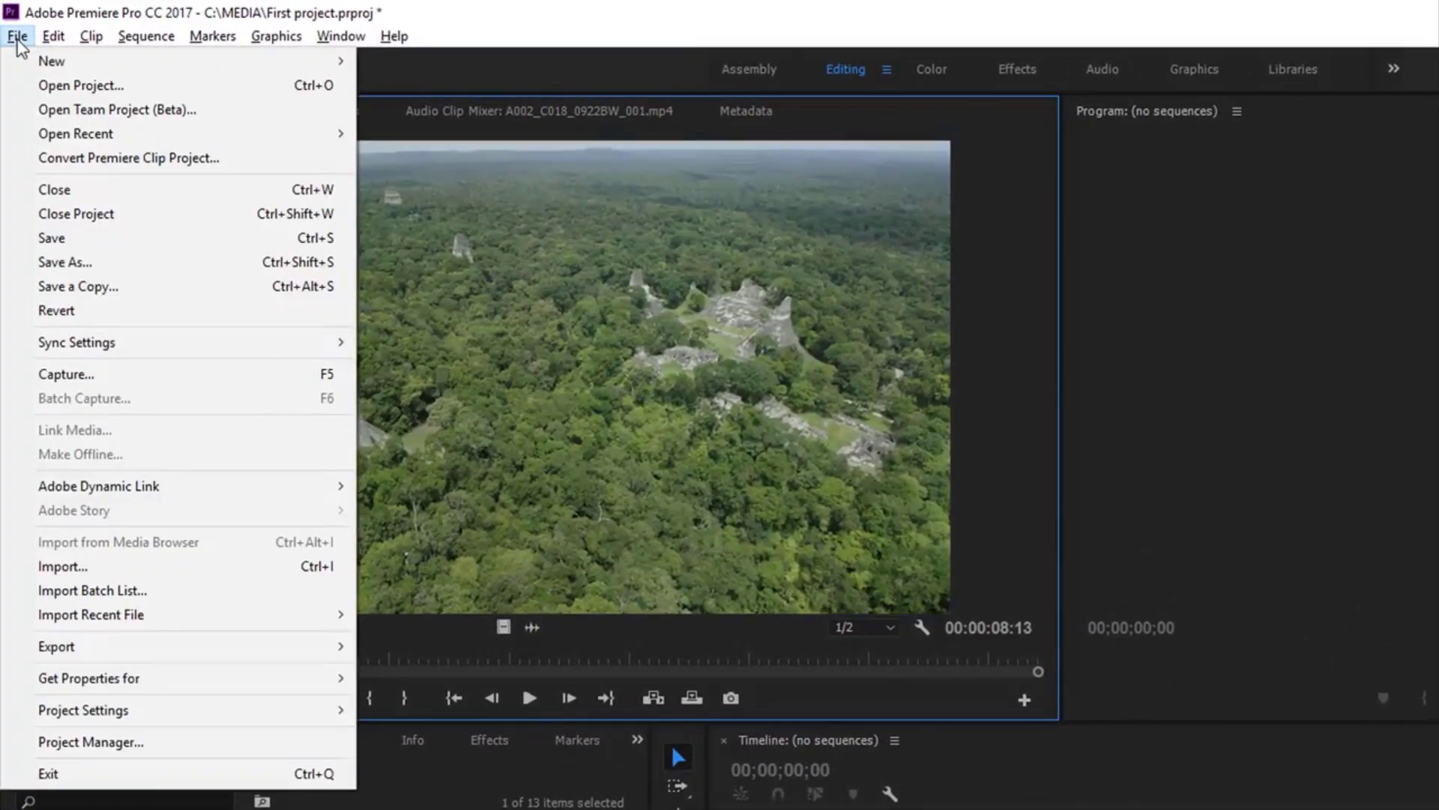
left_click(165, 217)
left_click(940, 608)
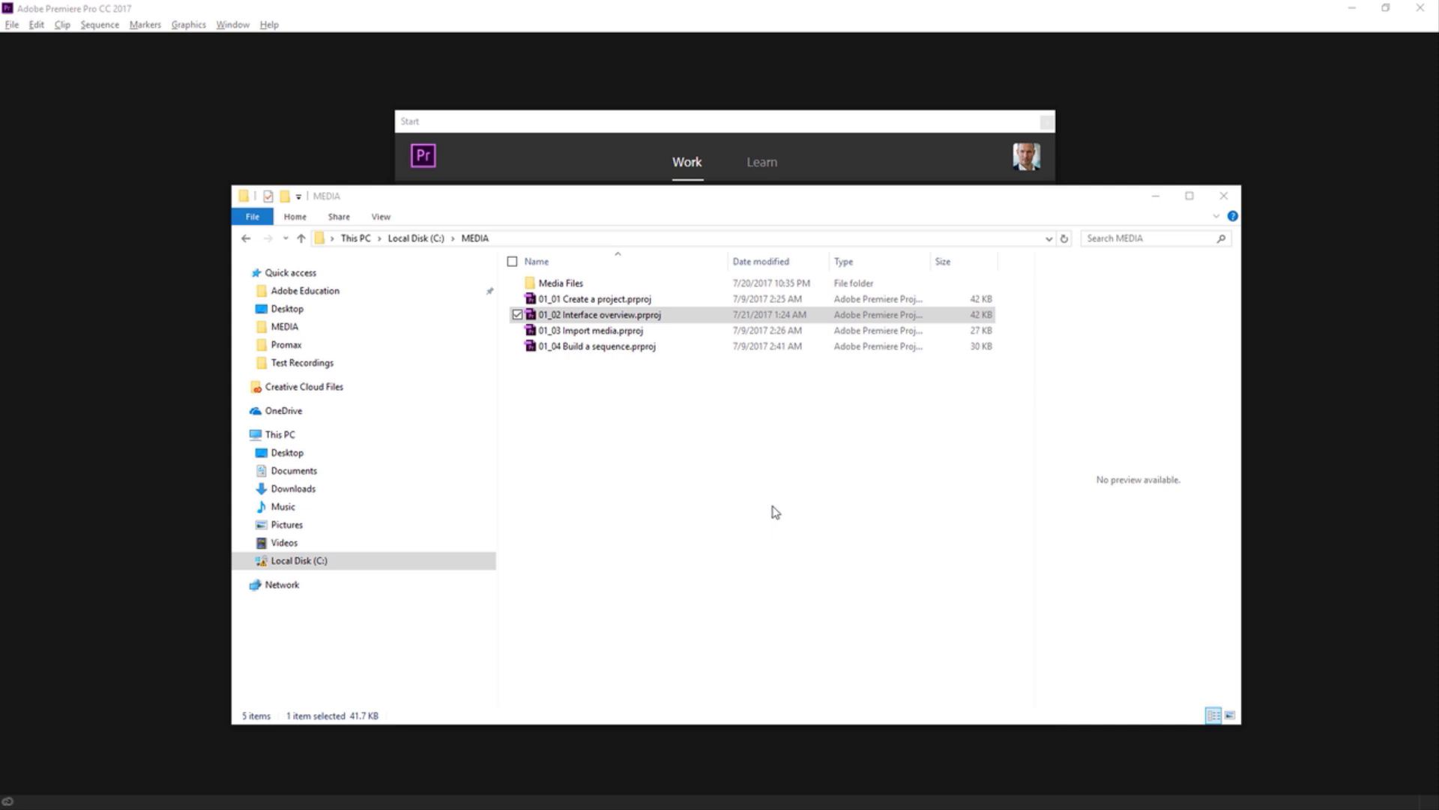
- Open the project file 01_02 Interface overview.prproj from the MEDIA folder
left_click(537, 319)
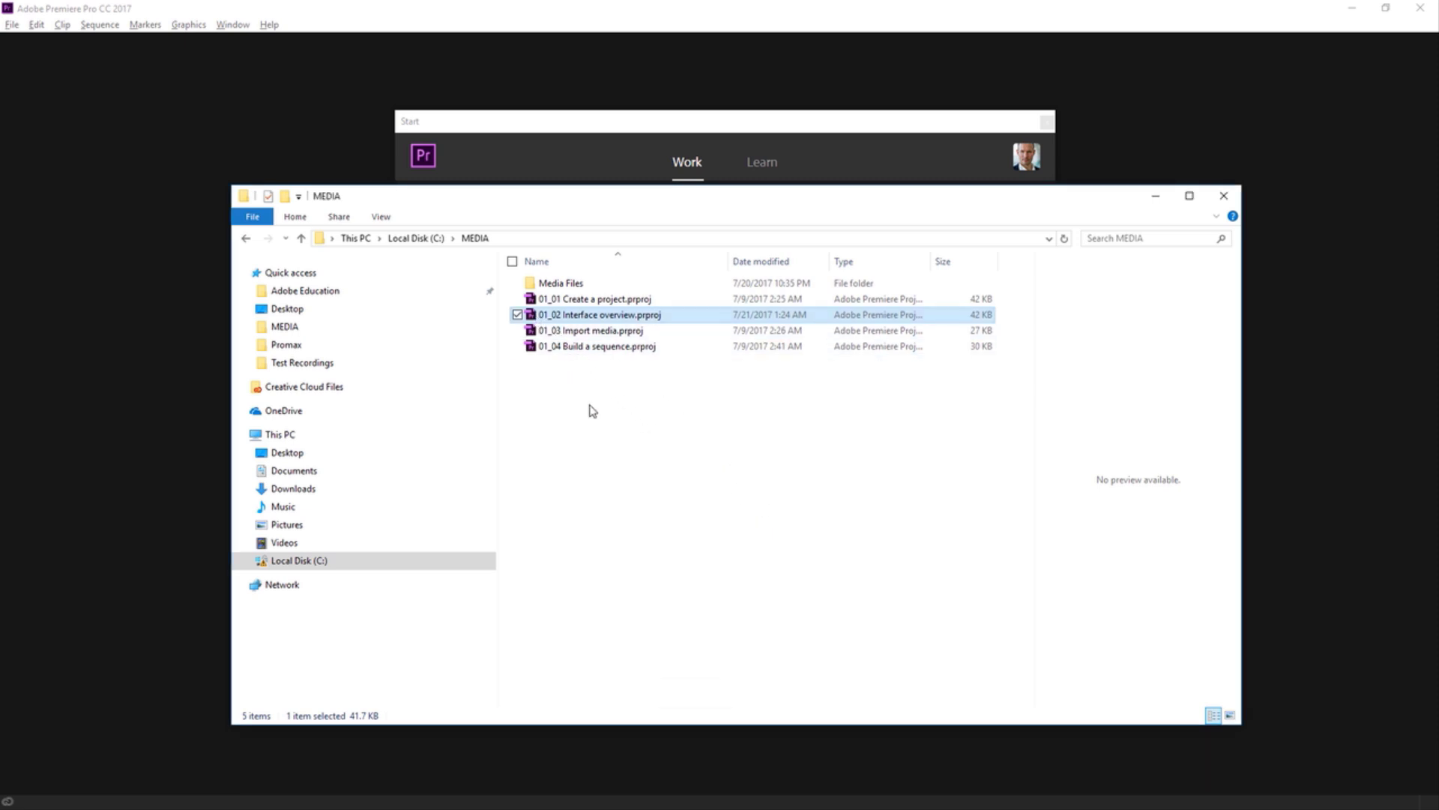
double_click(535, 315)
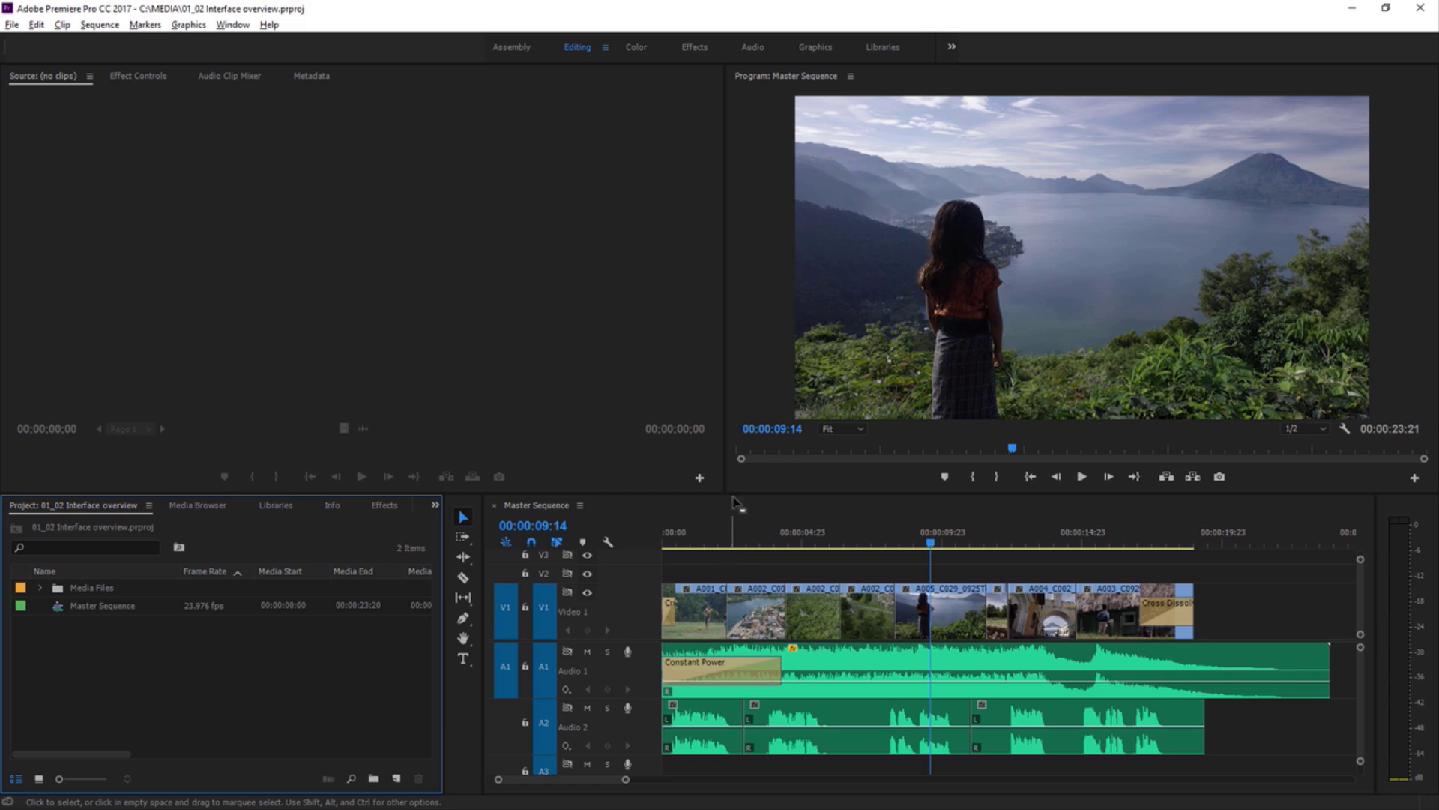
- Resize the panels by narrowing the Source Monitor in favour of the Program Monitor and making the Timeline taller
left_click_drag(724, 476, 542, 475)
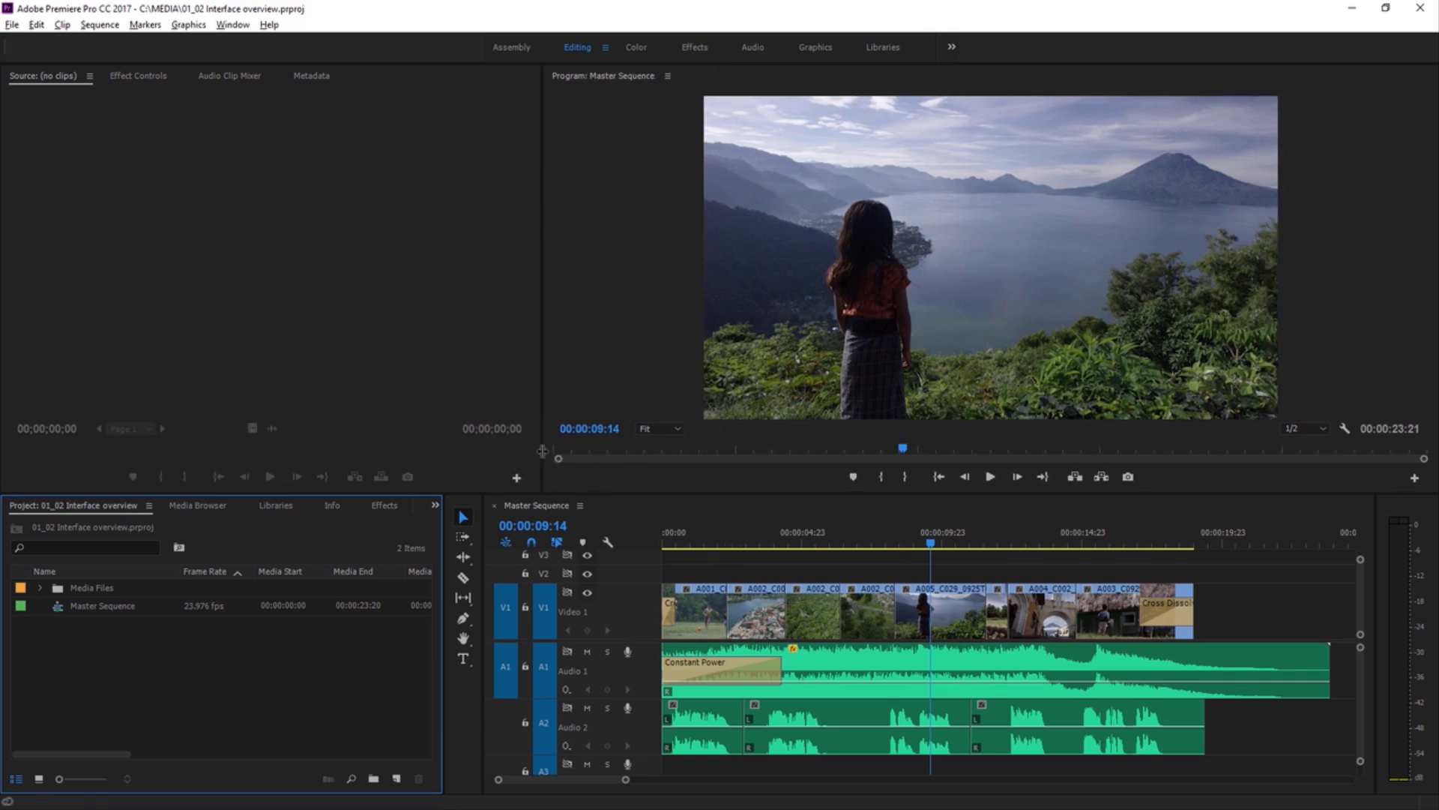
left_click_drag(675, 494, 672, 367)
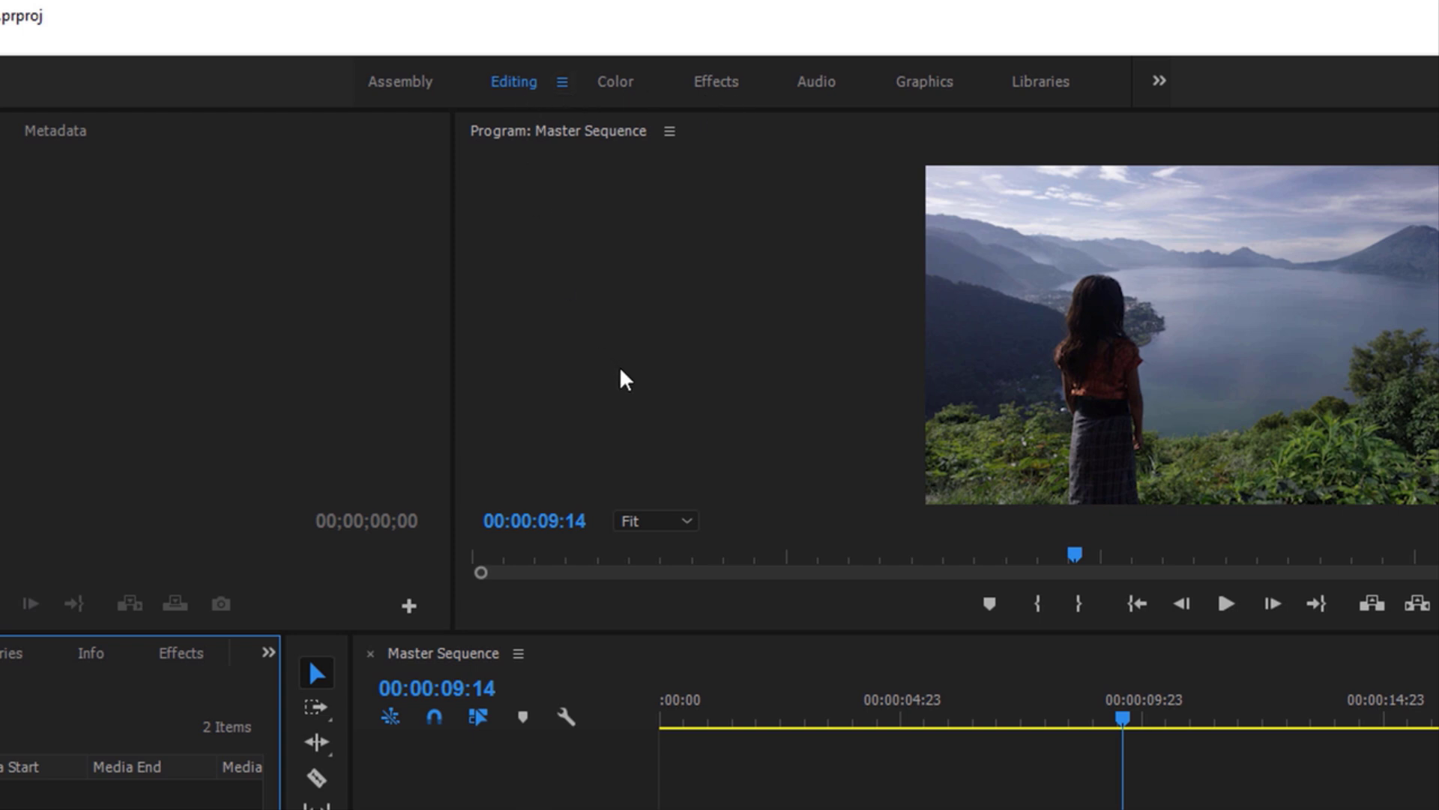
- Reset the Editing workspace to its saved layout
left_click(563, 83)
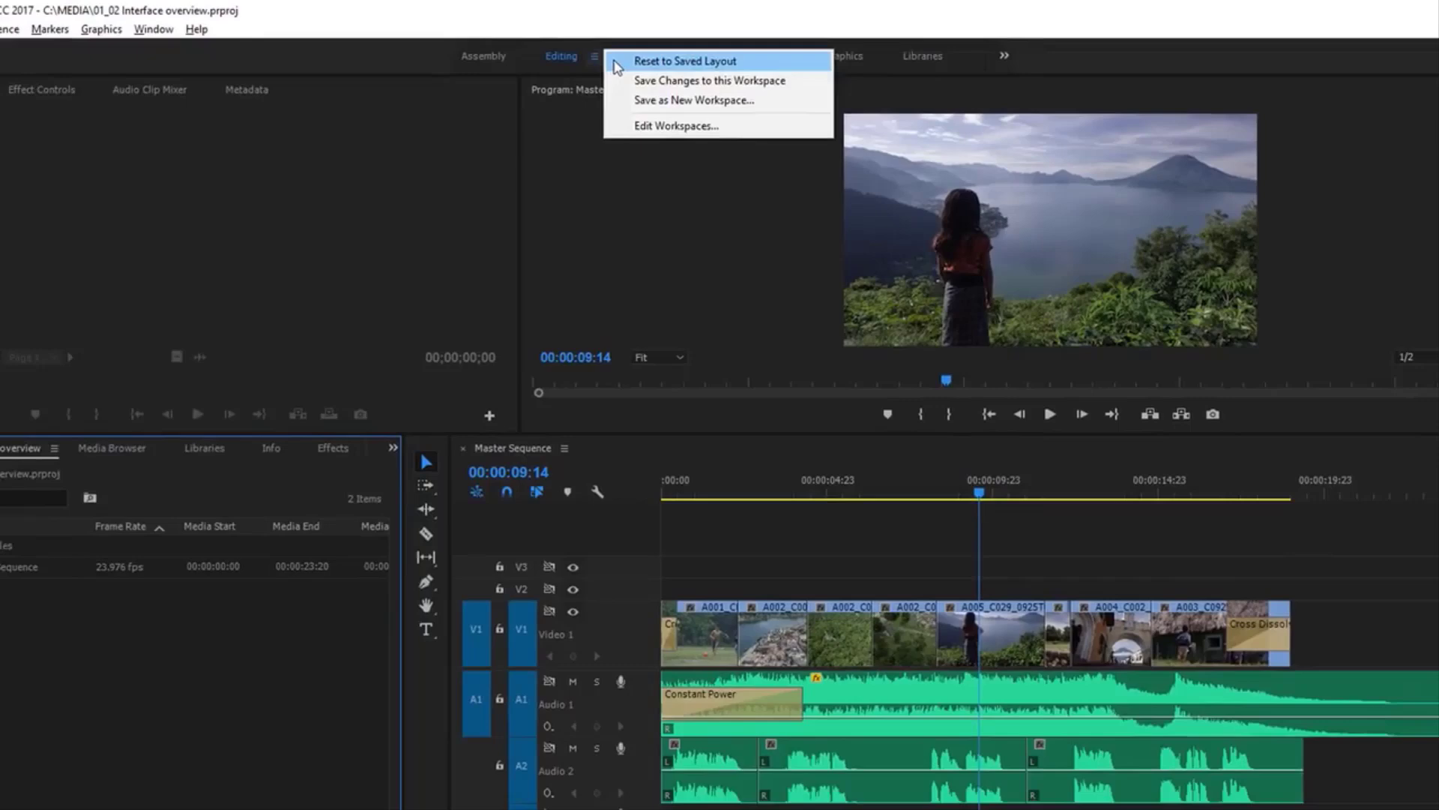
left_click(616, 64)
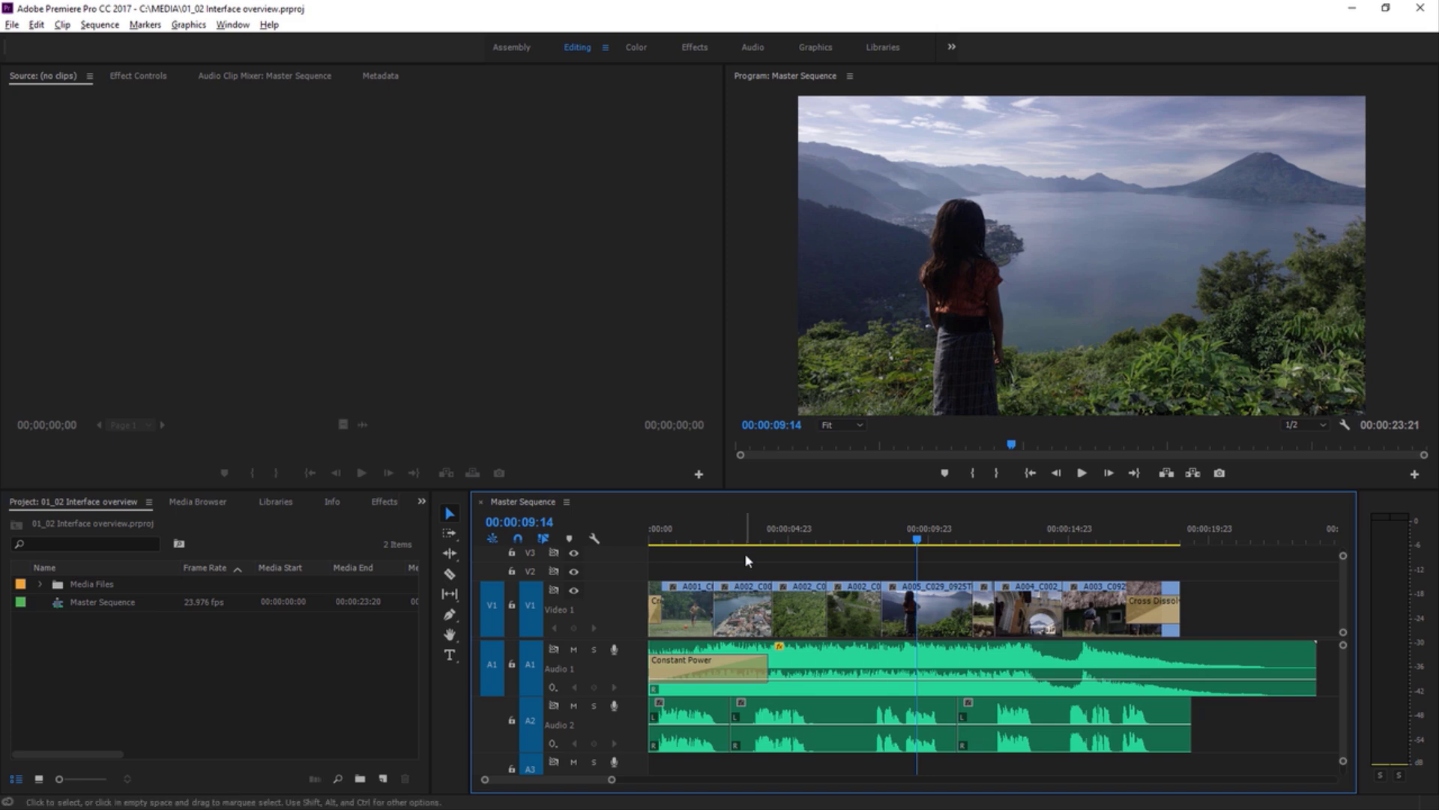
- Look through the Project panel's options and the Timeline's display settings without changing any of them
left_click(385, 638)
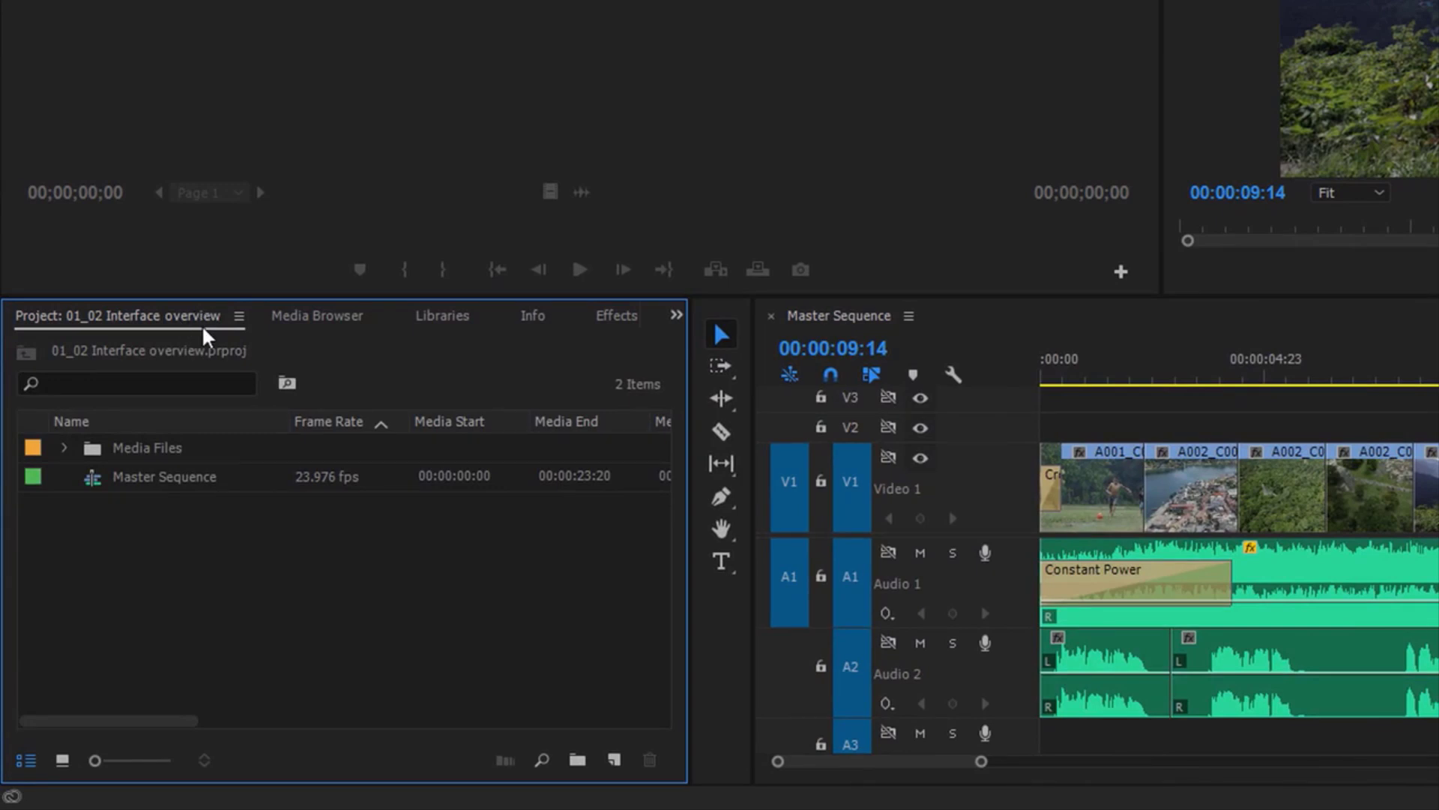
left_click(238, 316)
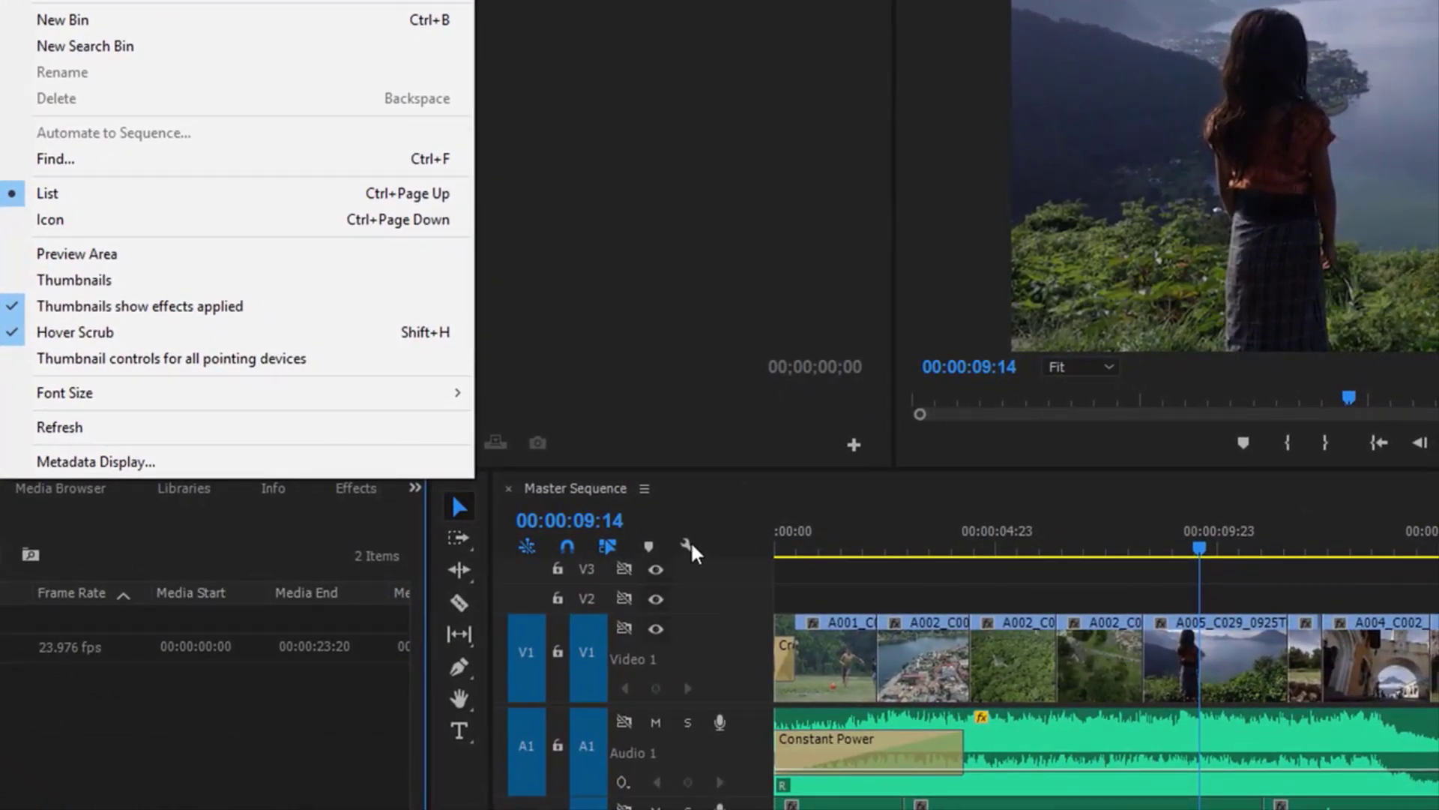
left_click(689, 544)
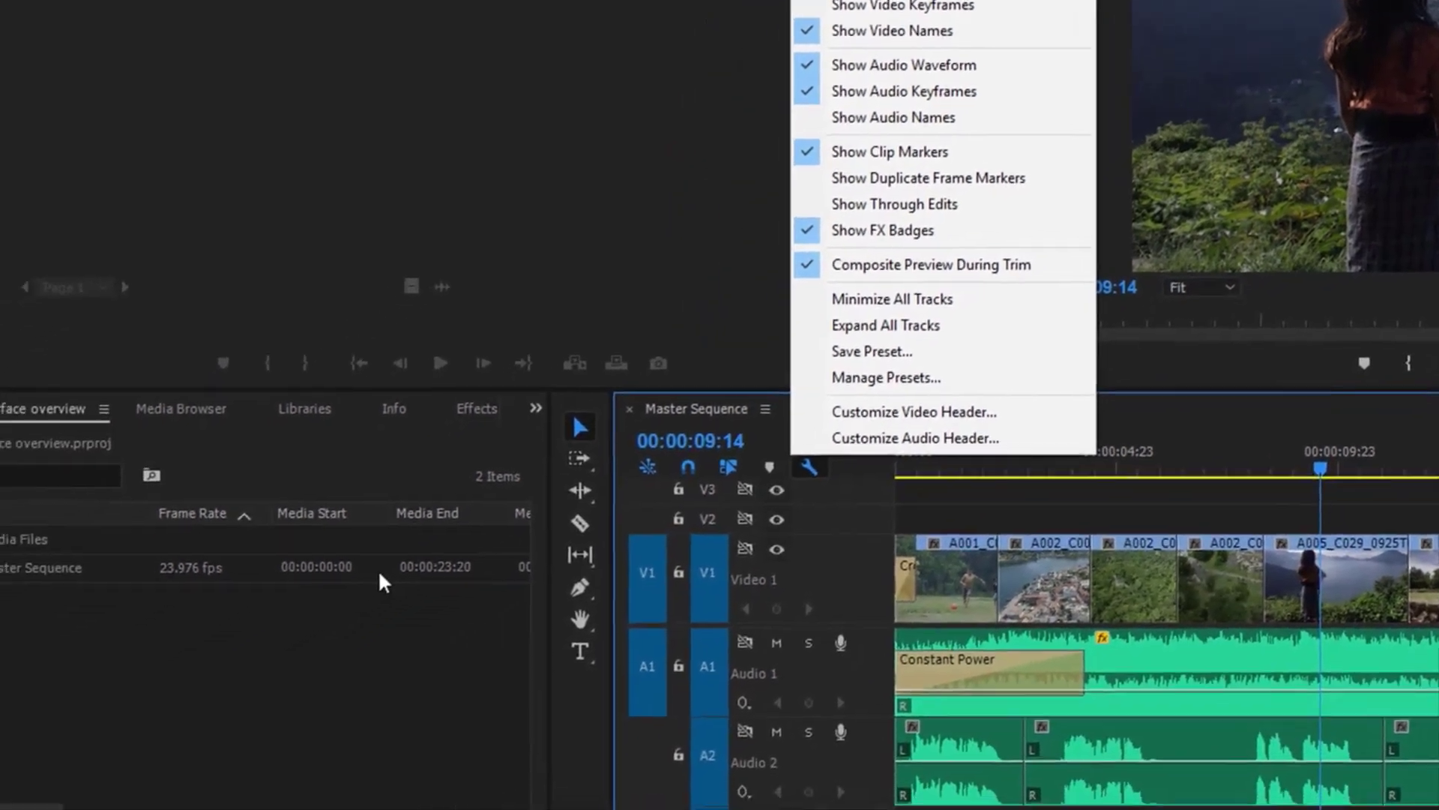
left_click(378, 577)
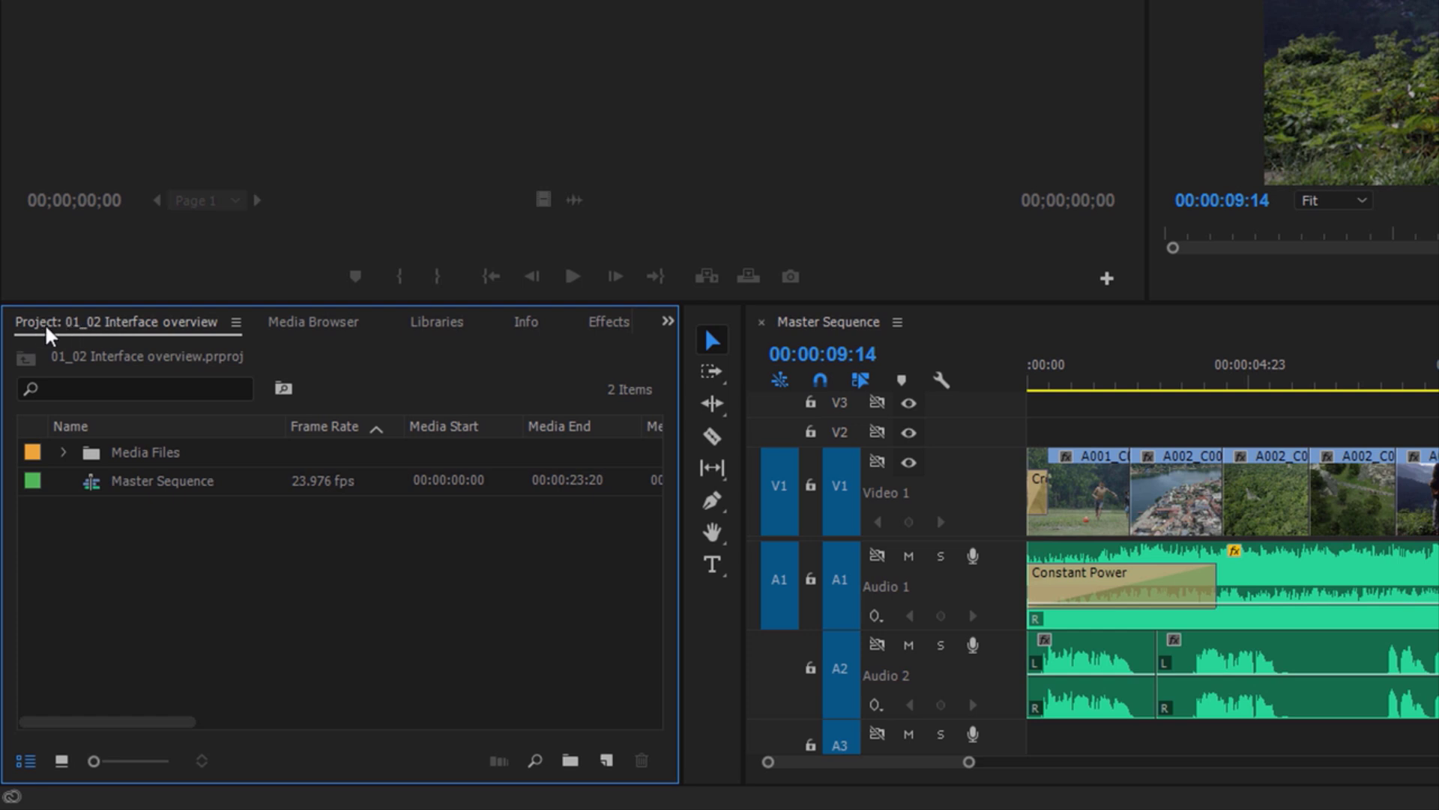
- View the Media Browser, Libraries and Info panels, and return to the Project panel
left_click(308, 326)
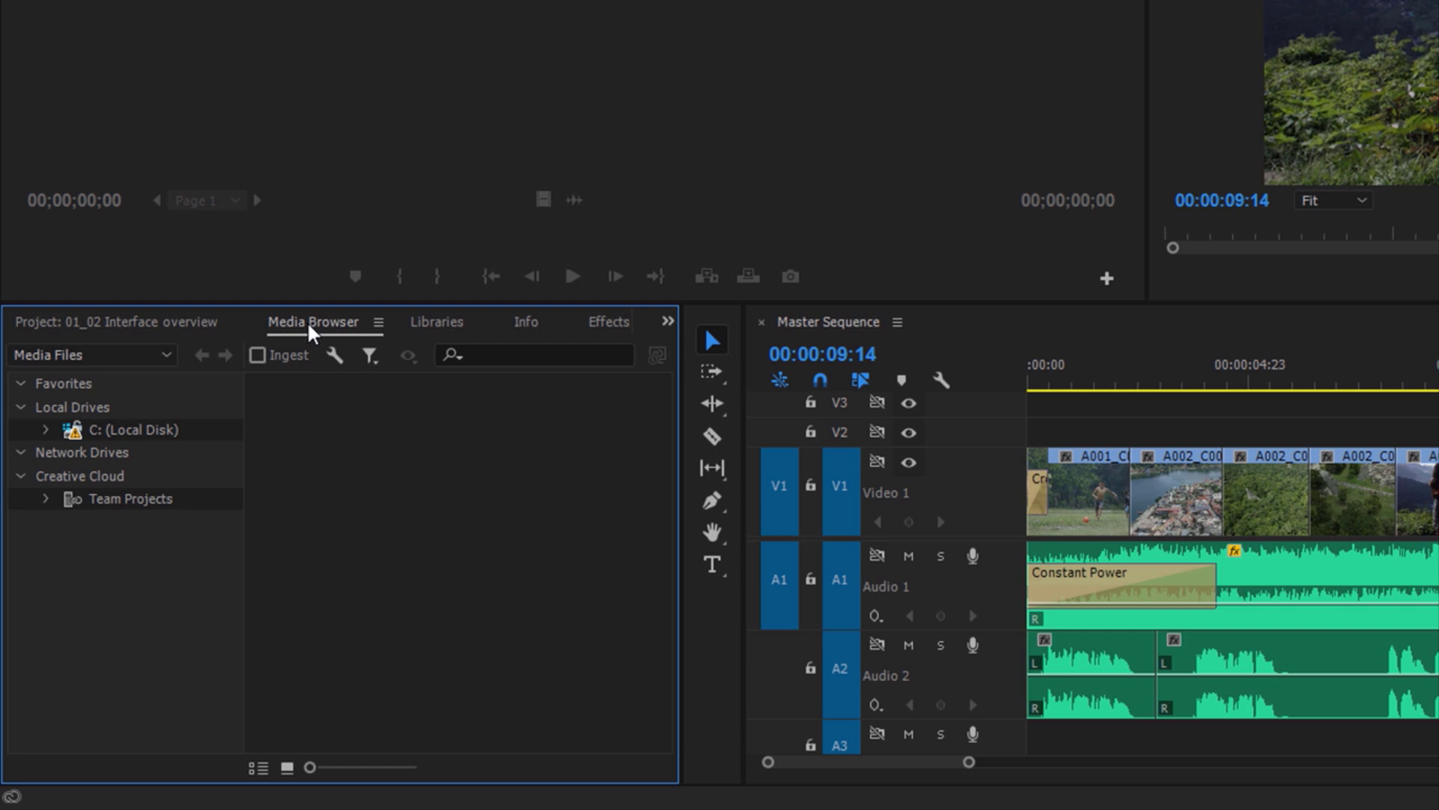
left_click(425, 328)
left_click(528, 326)
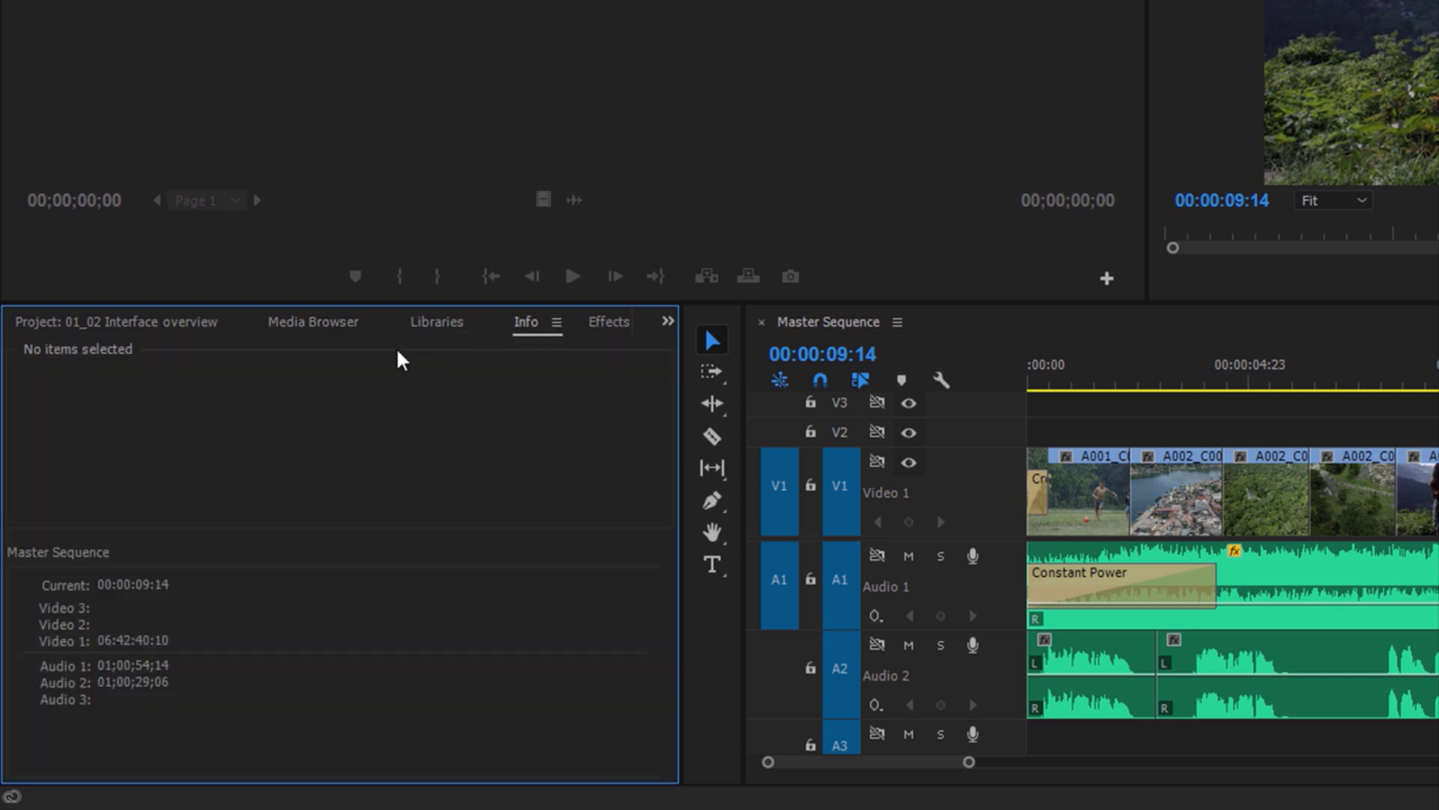
left_click(341, 333)
left_click(187, 323)
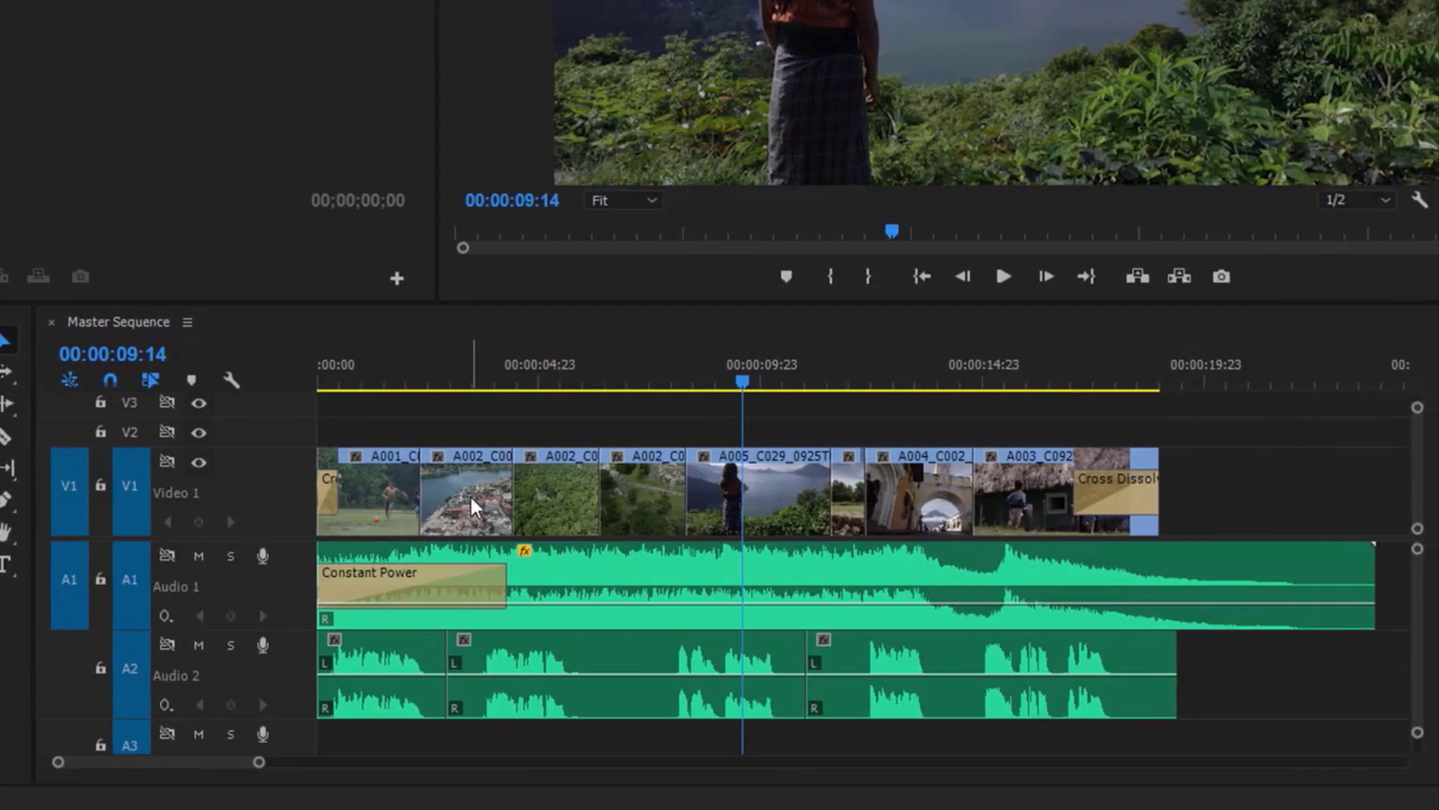
- Look at the context commands for the second video clip on the Video 1 track
right_click(750, 498)
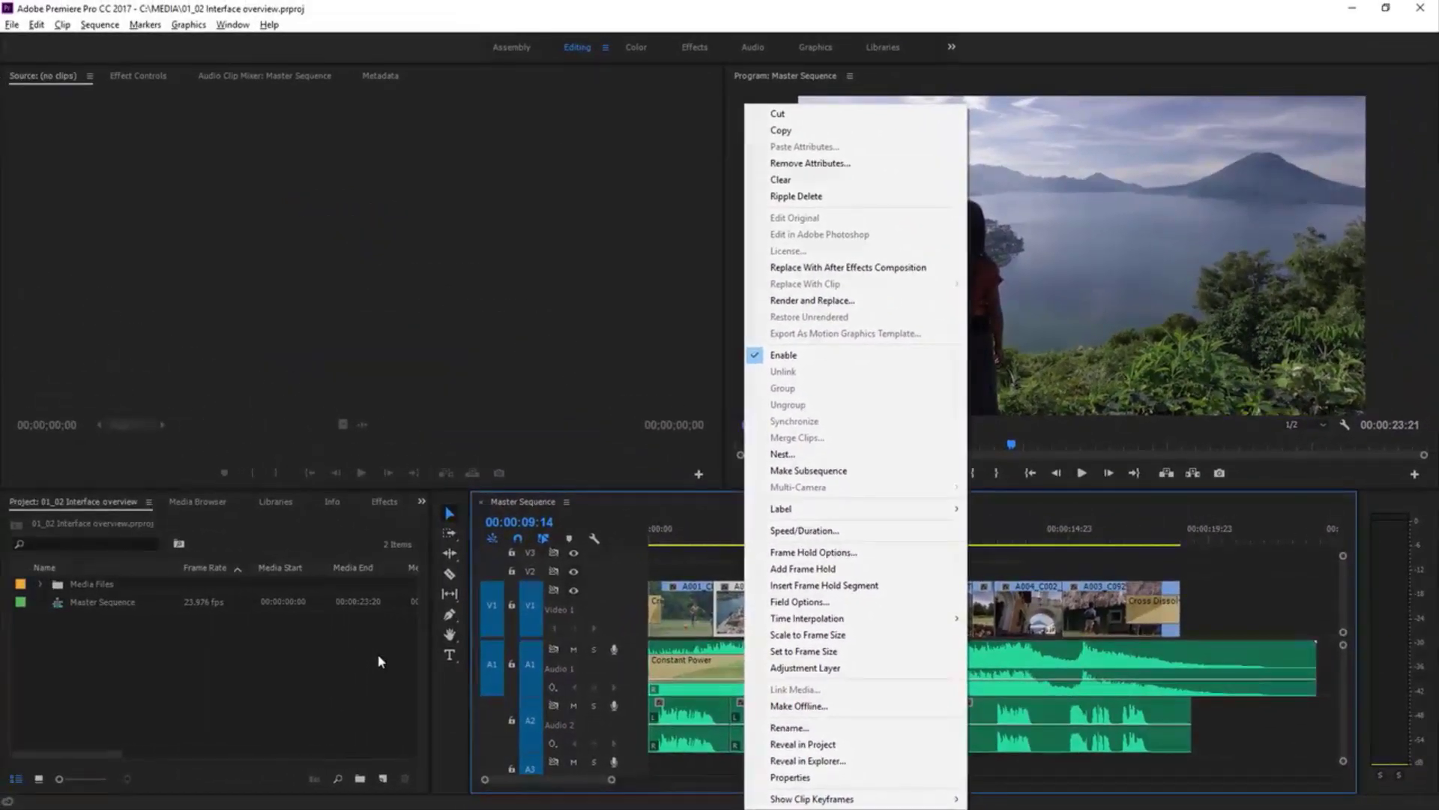
left_click(180, 623)
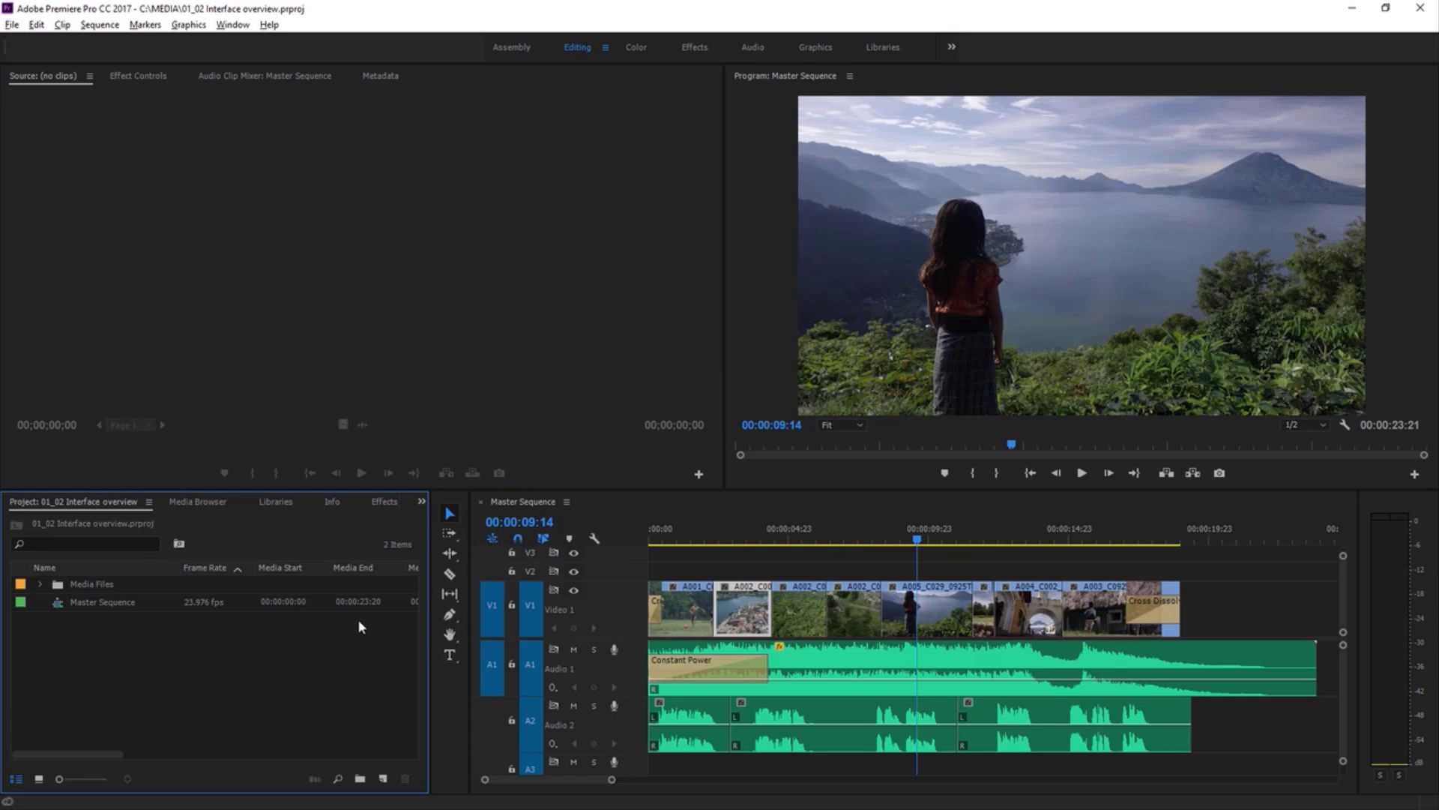
- Bring up the Media Browser from the list of available panels, and return to the Project panel
left_click(242, 27)
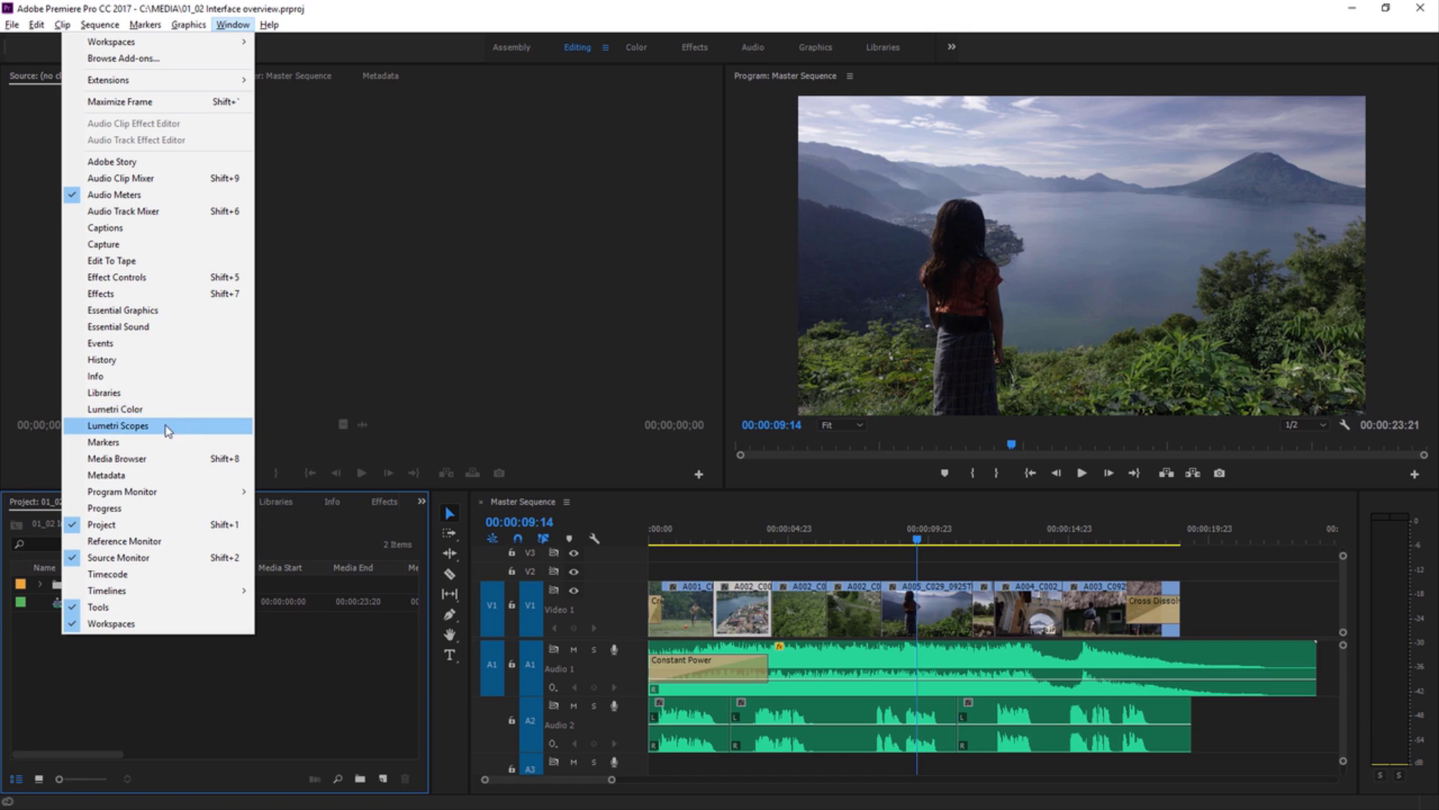
left_click(169, 465)
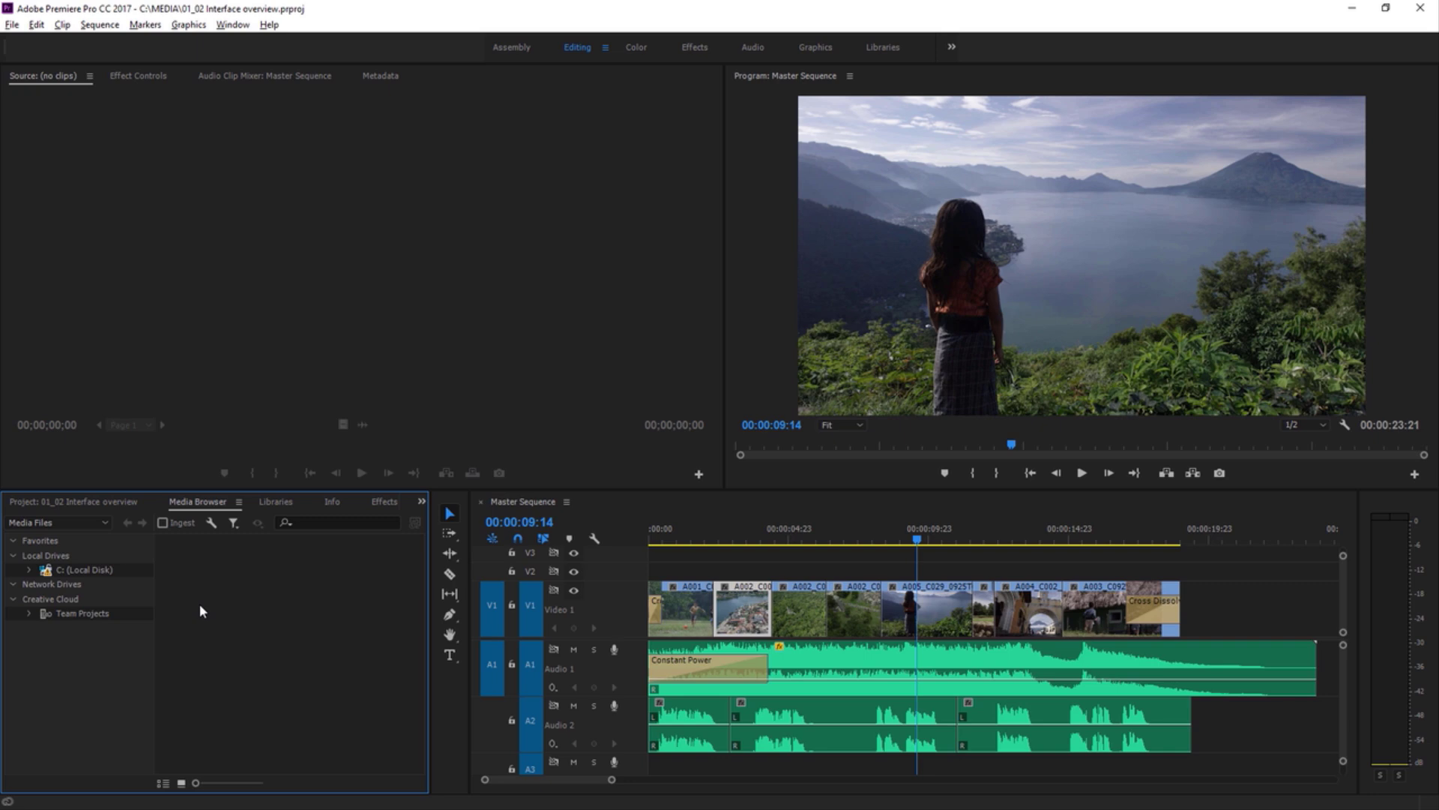
left_click(75, 502)
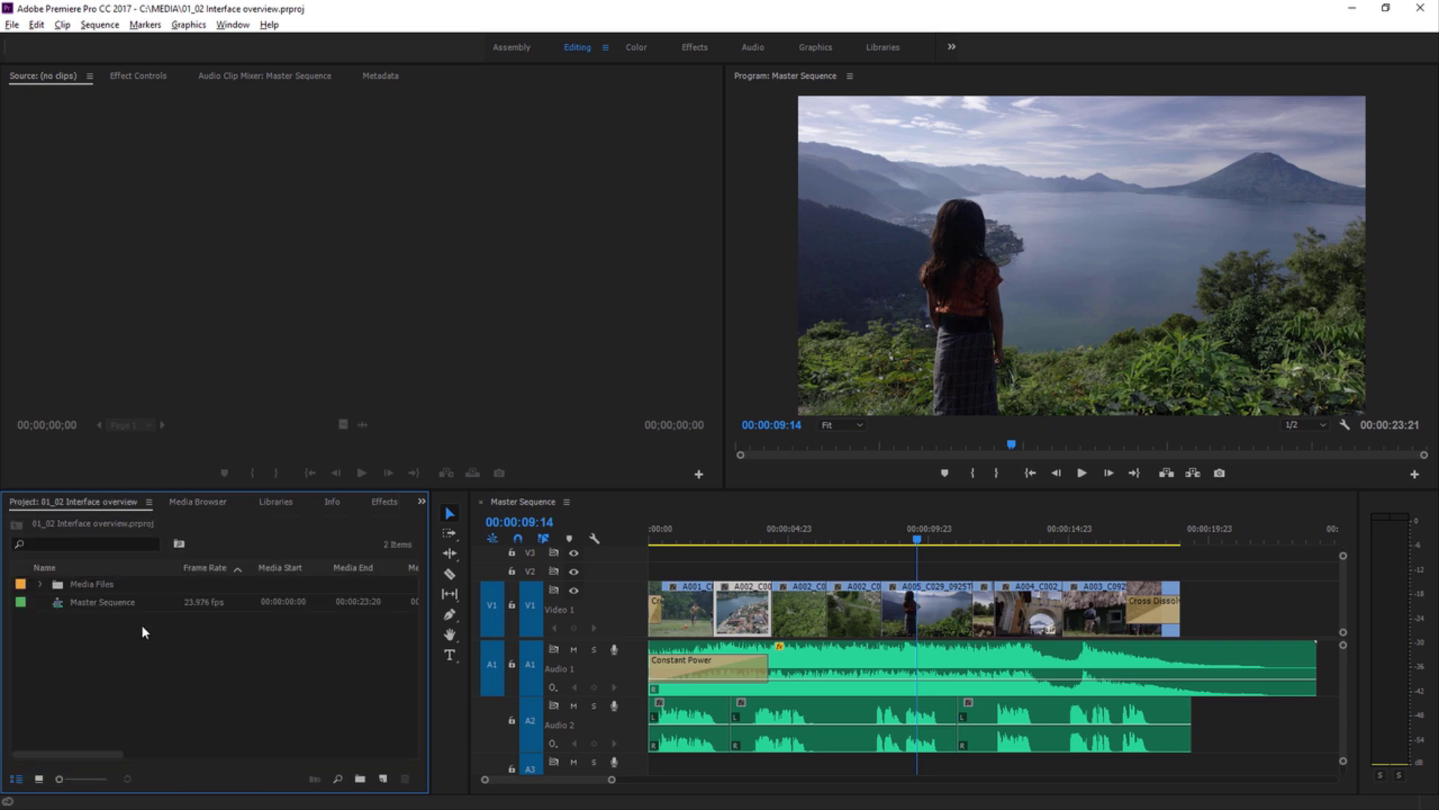
- Close the current project and open the project file 01_03 Import media.prproj from the MEDIA folder
left_click(12, 24)
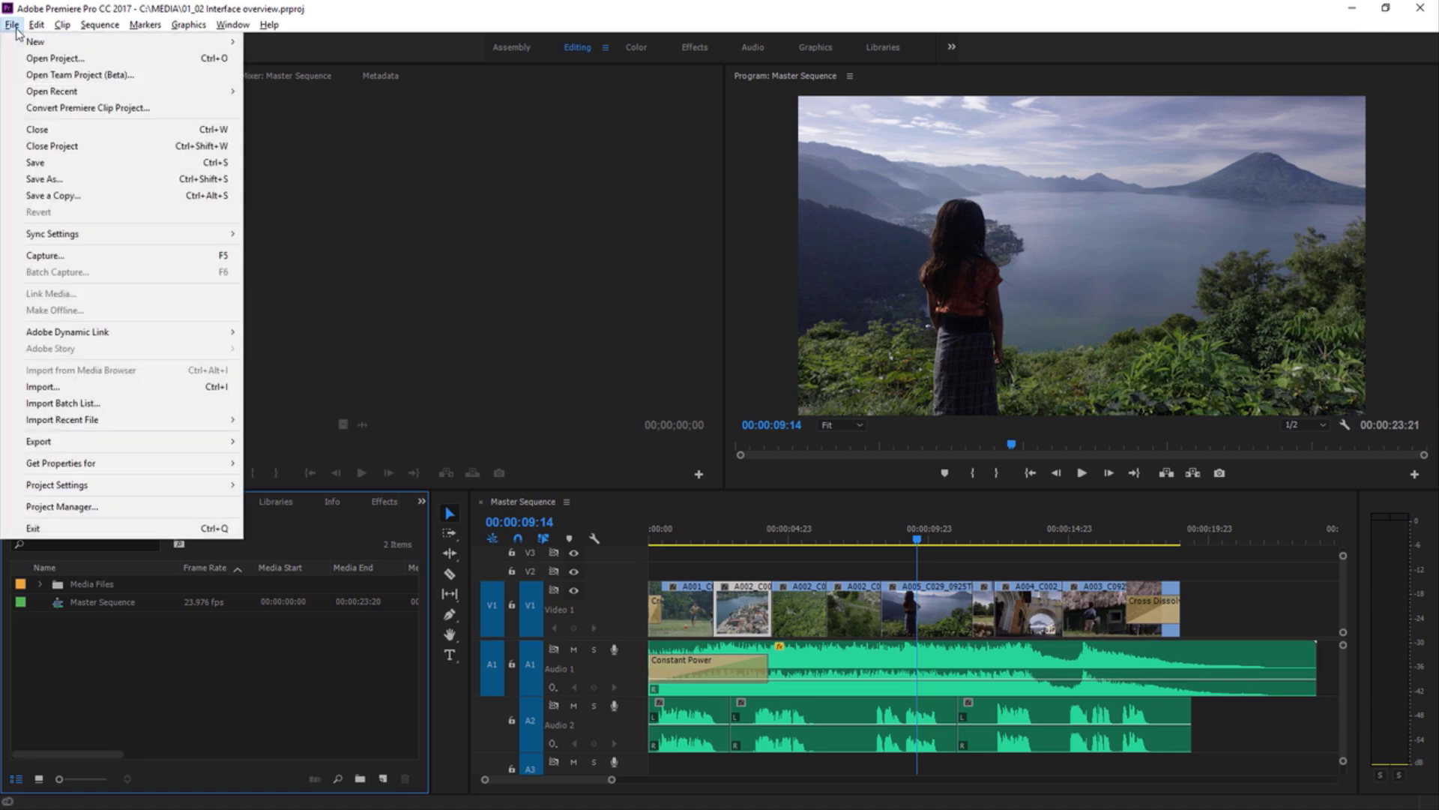
left_click(88, 154)
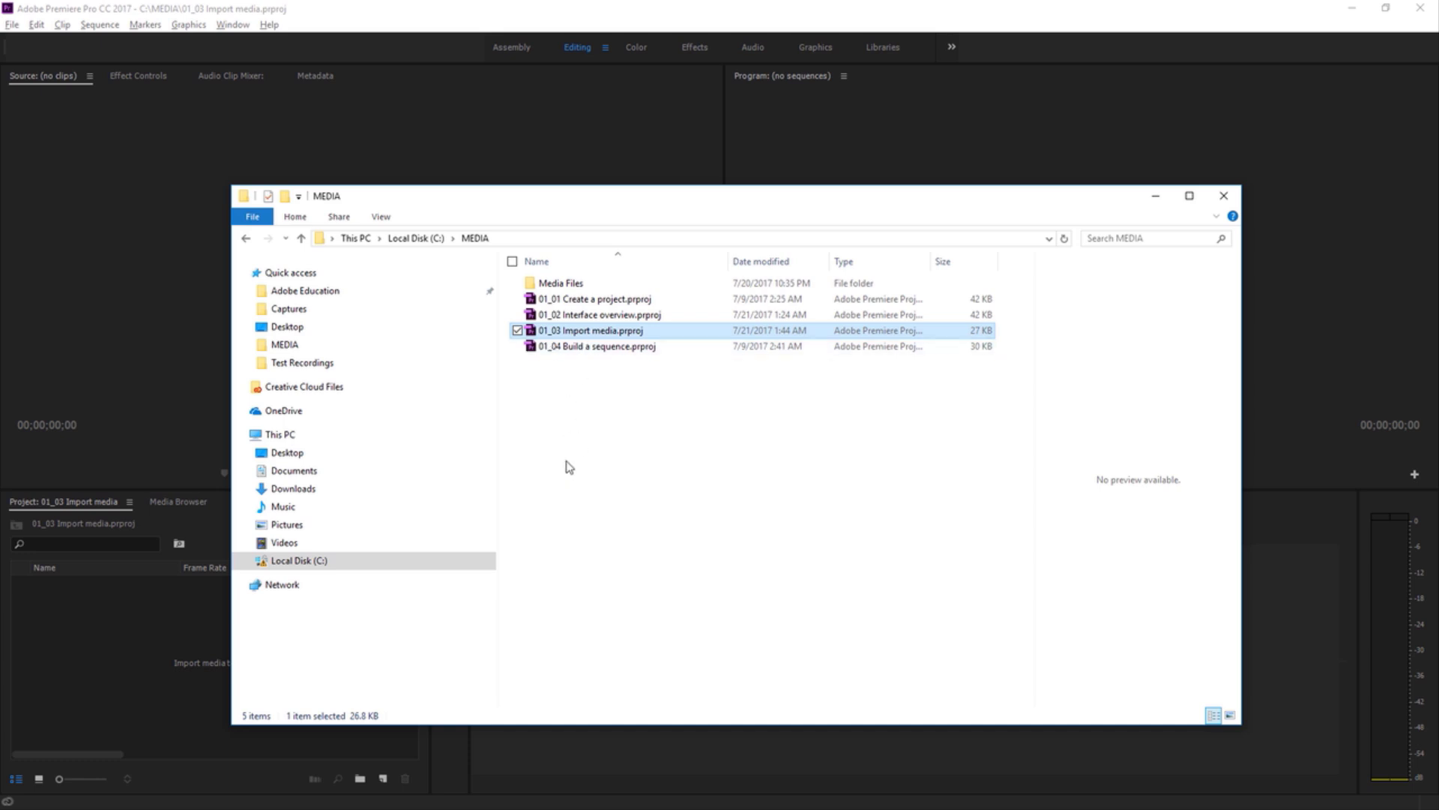
left_click(207, 585)
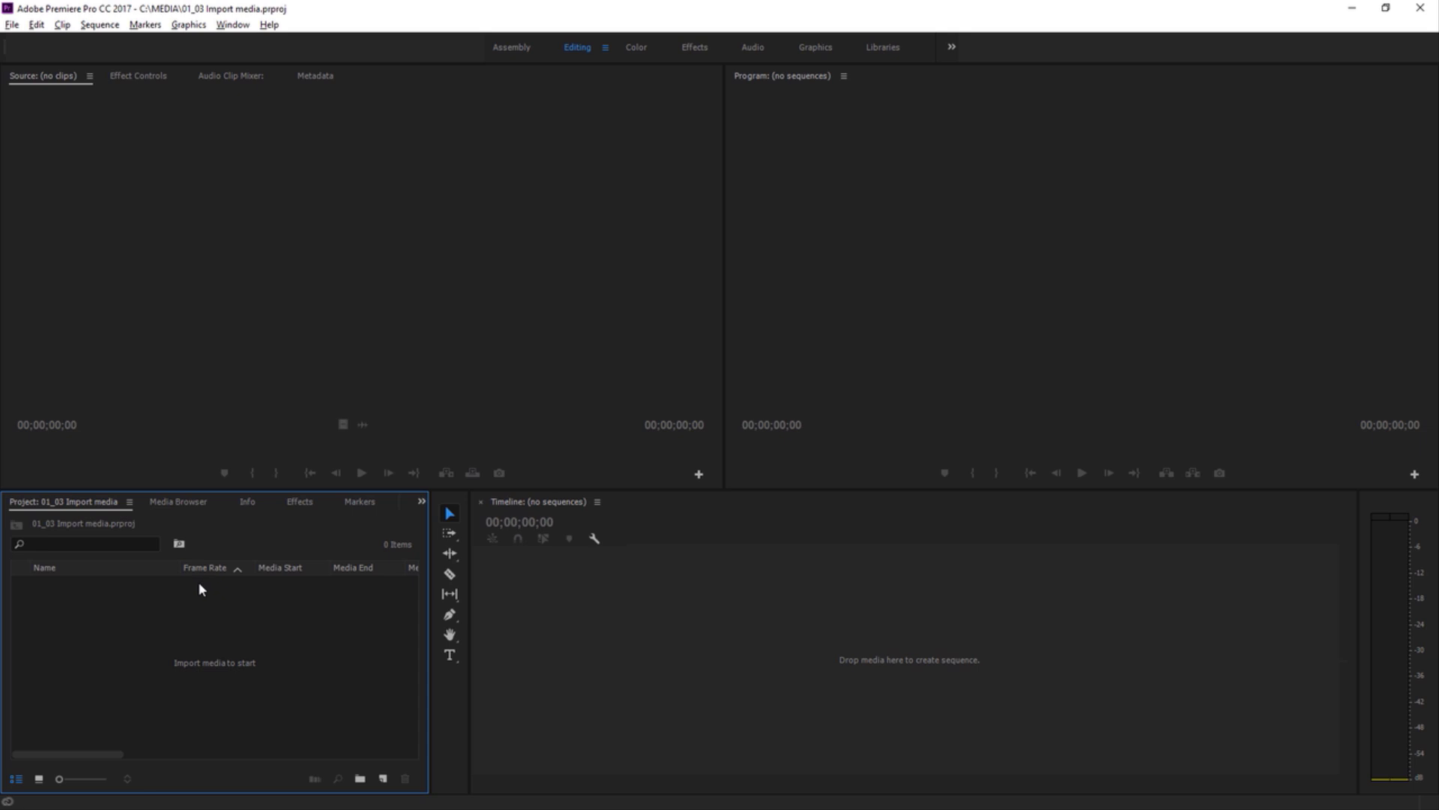
- Browse the C: drive in the Media Browser to the Media Files folder inside MEDIA
left_click(248, 421)
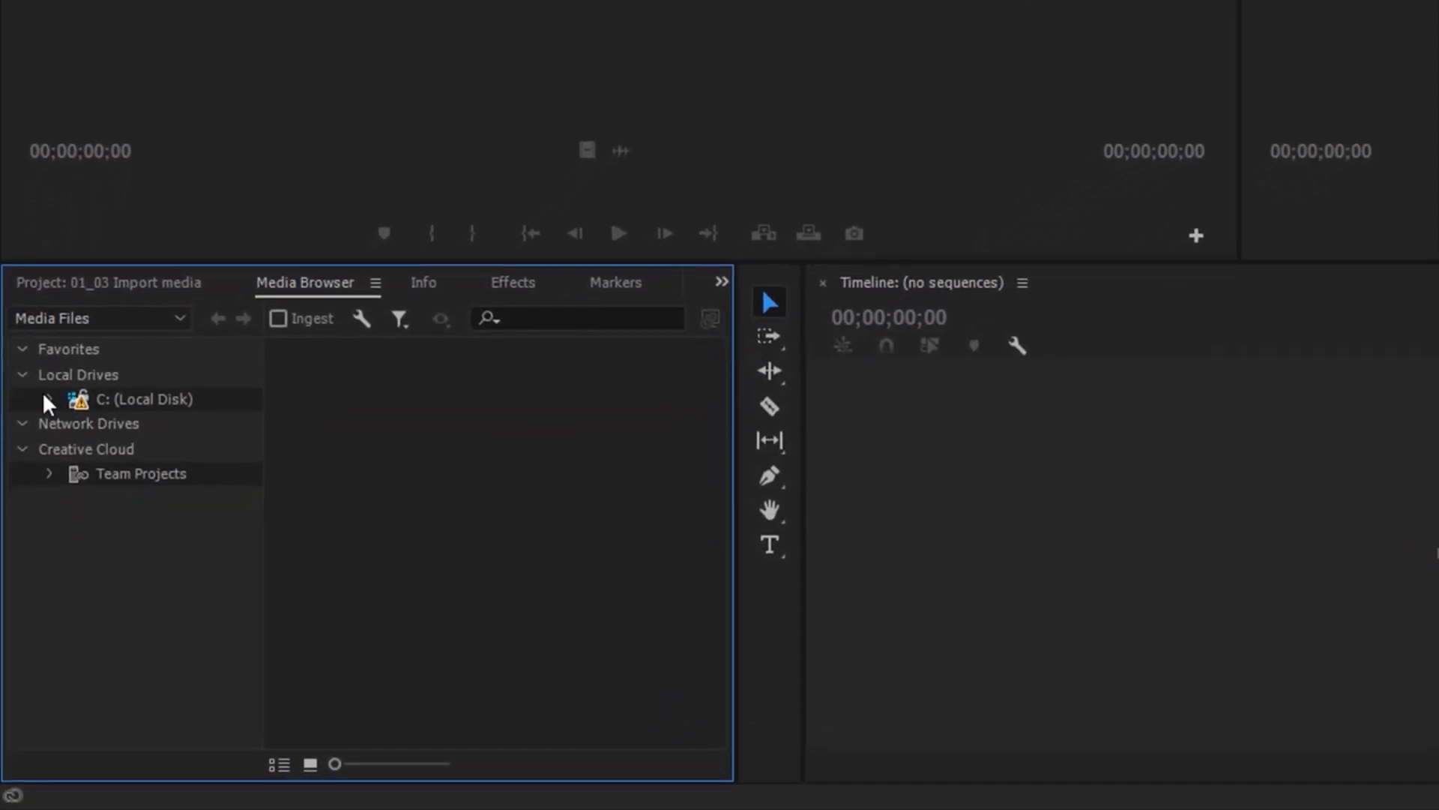
left_click(47, 399)
left_click(108, 496)
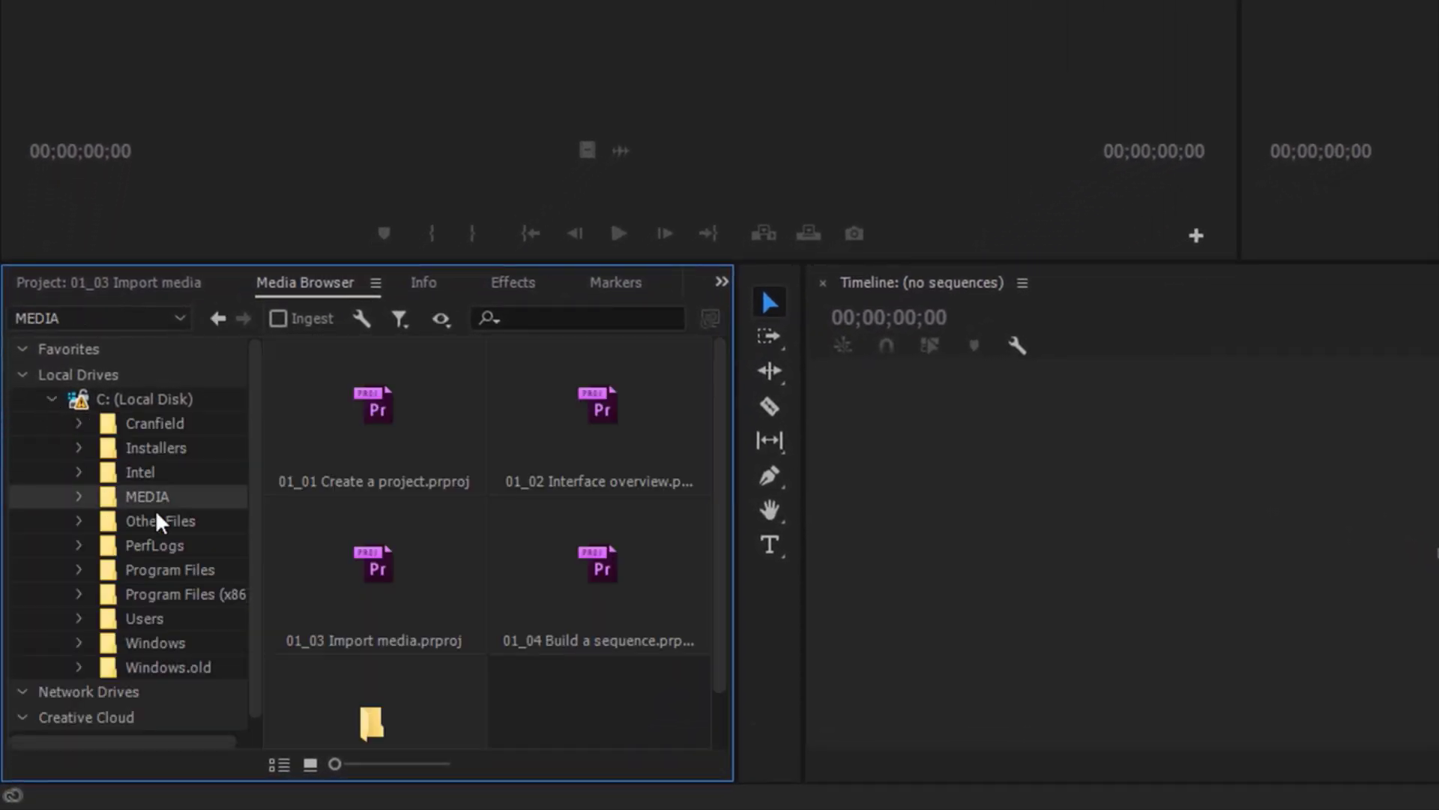
left_click_drag(720, 450, 726, 520)
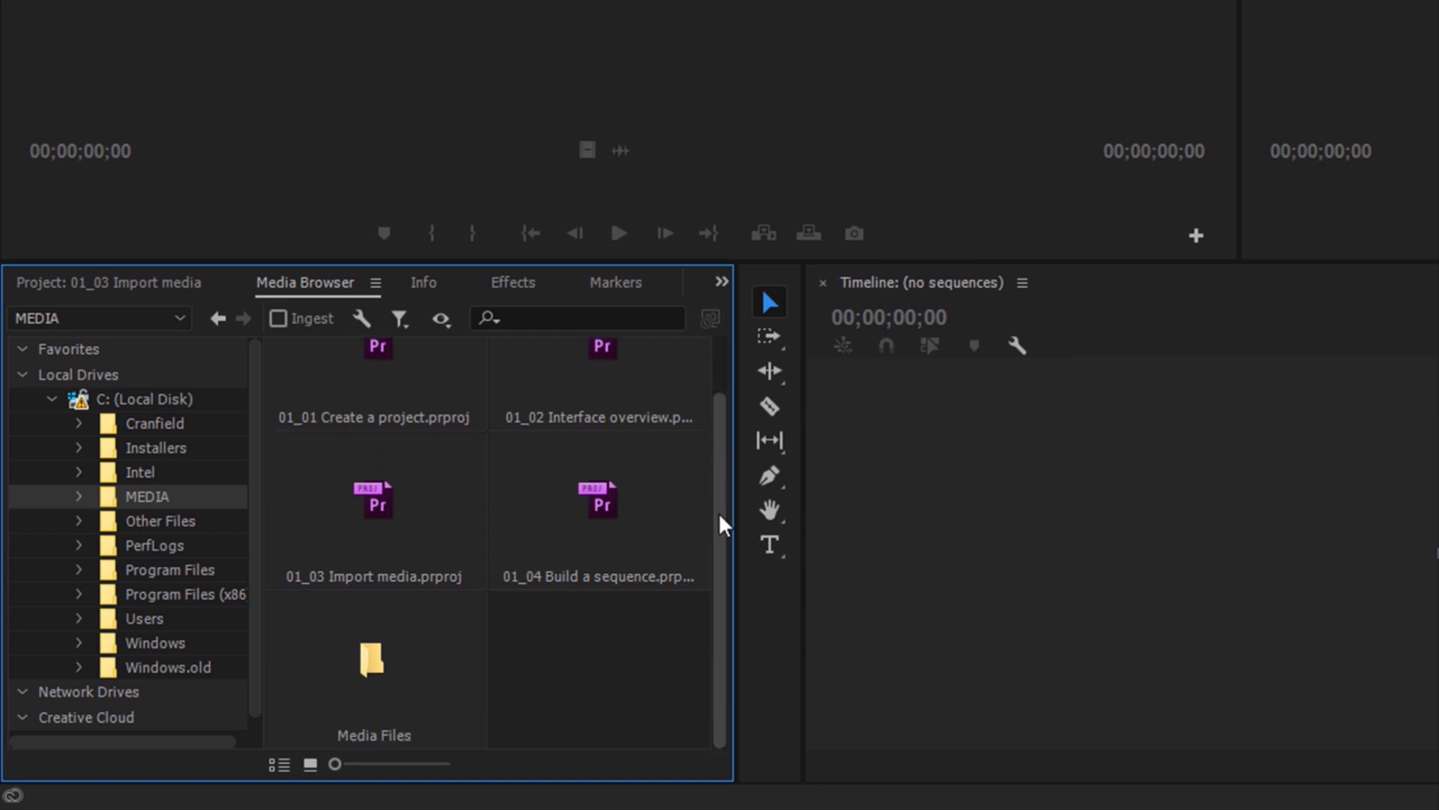
left_click(394, 680)
double_click(394, 680)
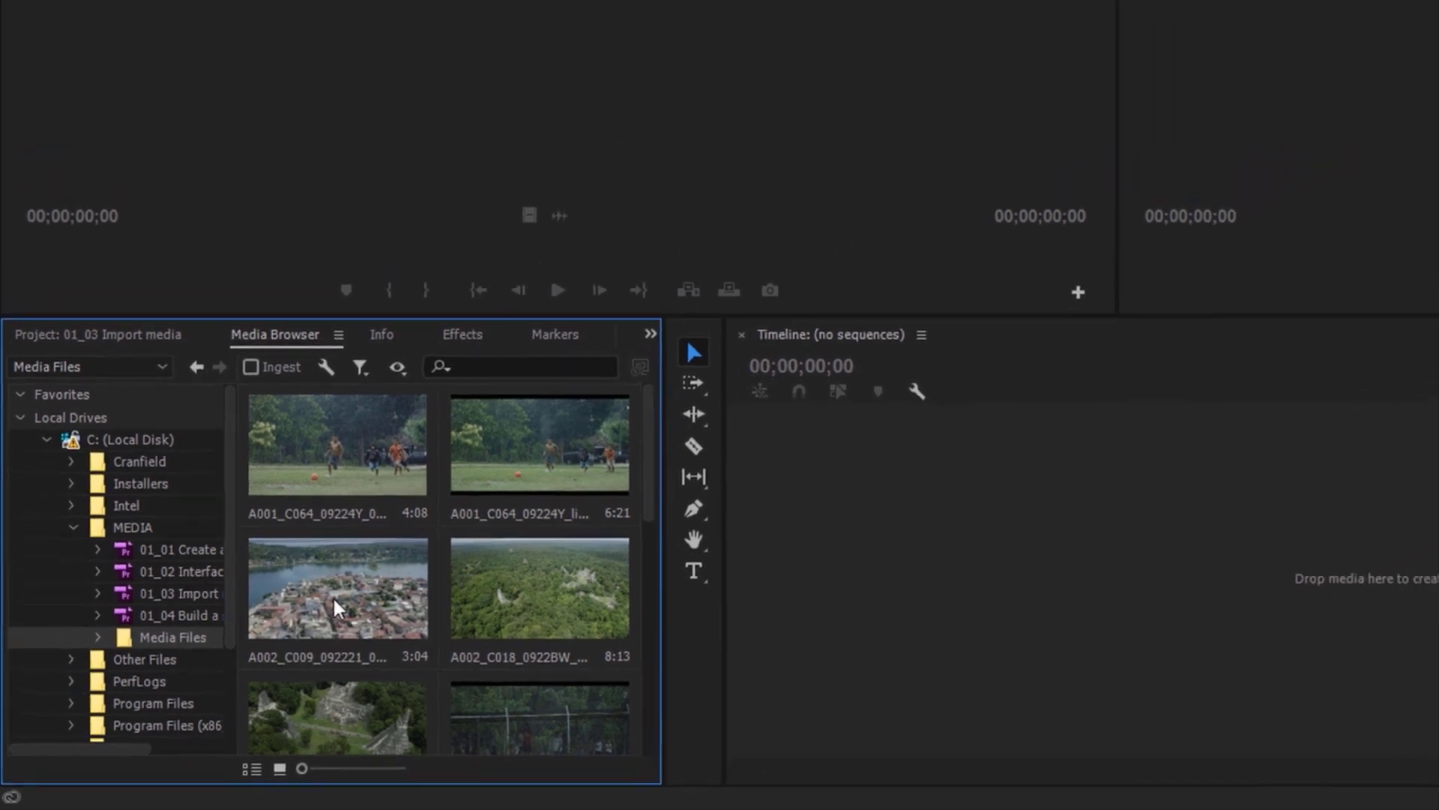
- Preview the clip A002_C009_092221_001.mp4 in the Source Monitor by playing it and scrubbing through it
double_click(336, 604)
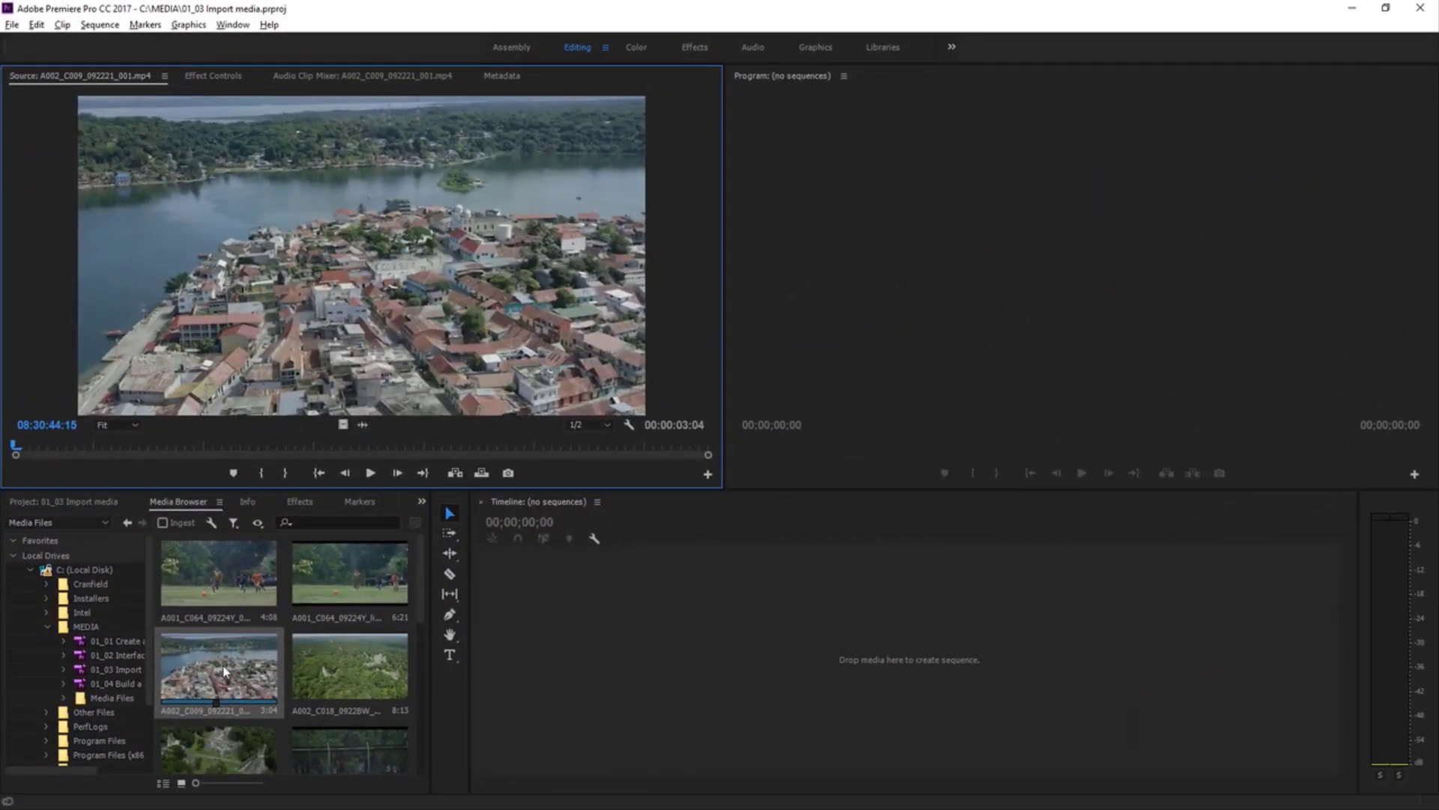
left_click(372, 473)
left_click(372, 474)
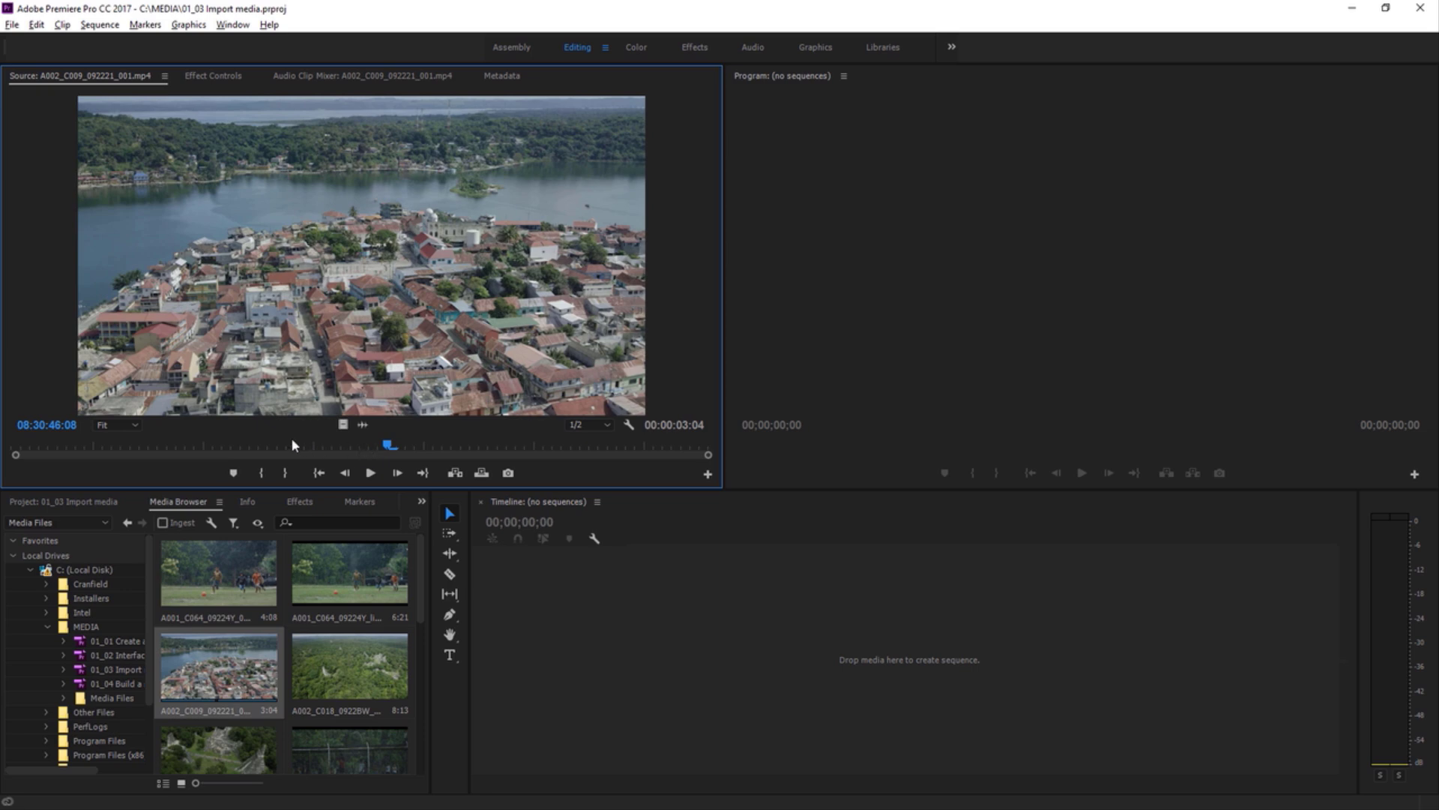
left_click_drag(351, 449, 321, 458)
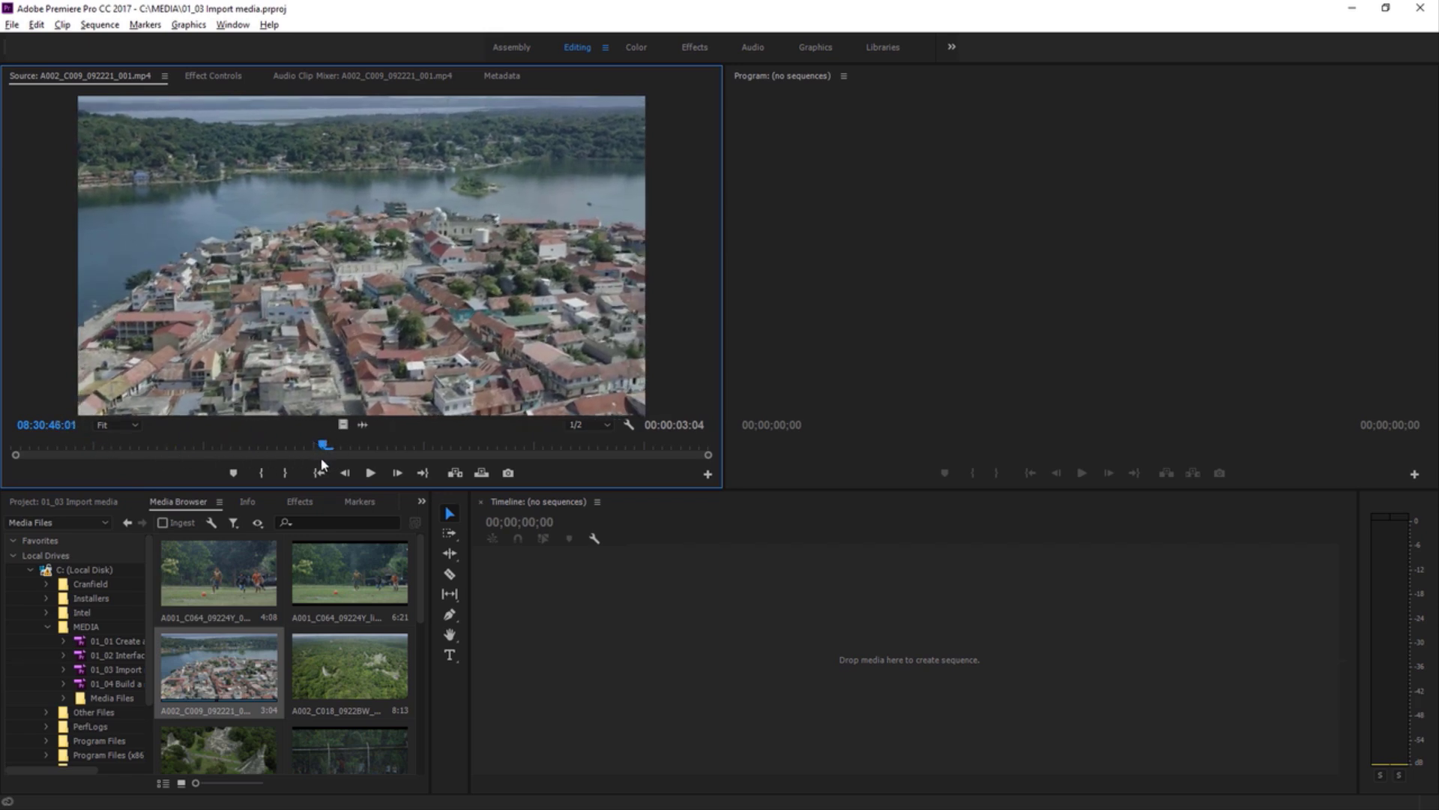
left_click(498, 448)
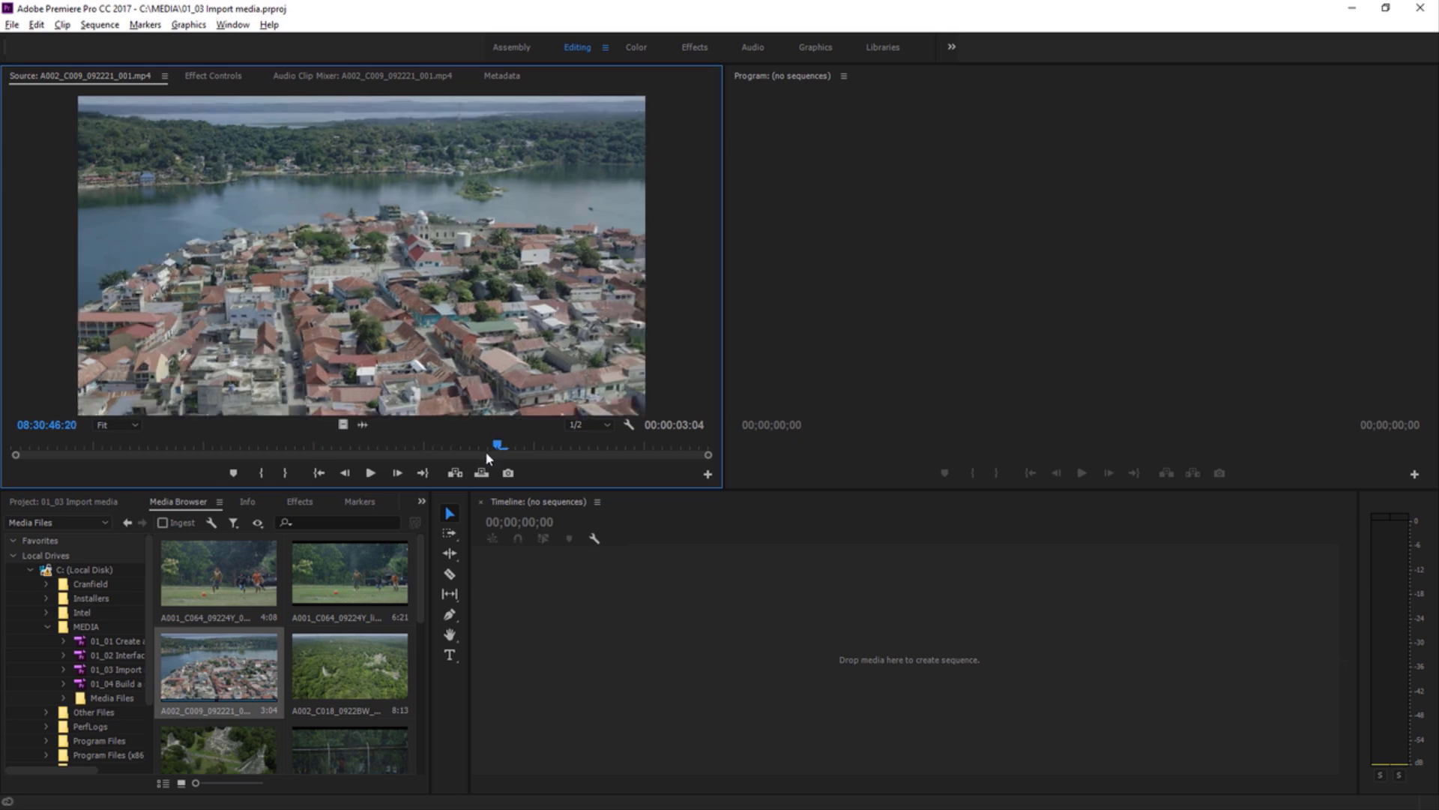
- Select the first six clips in the Media Files folder, import them into the project, and clear the selection
left_click(241, 575)
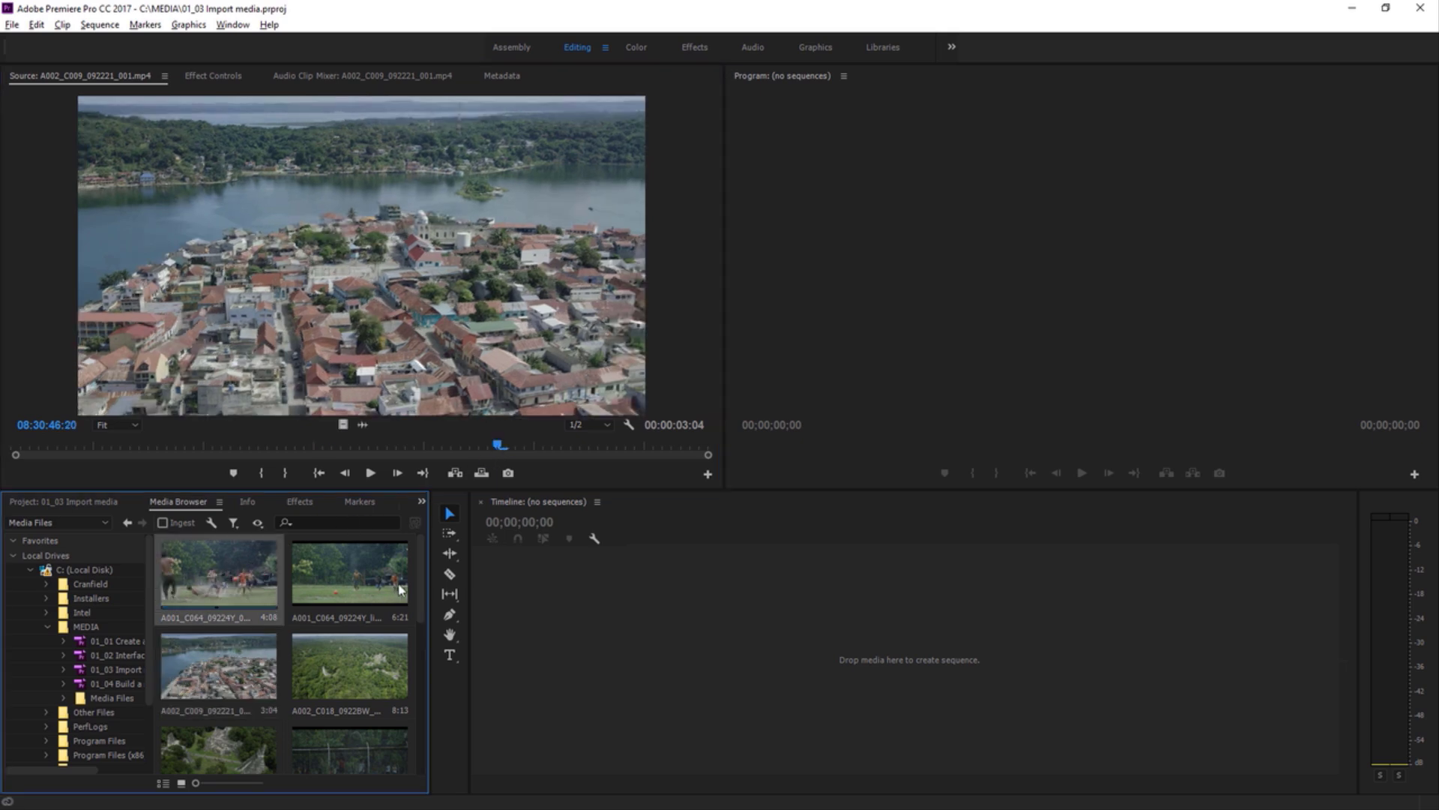
scroll(419, 581, "down", 1)
left_click_drag(422, 586, 422, 608)
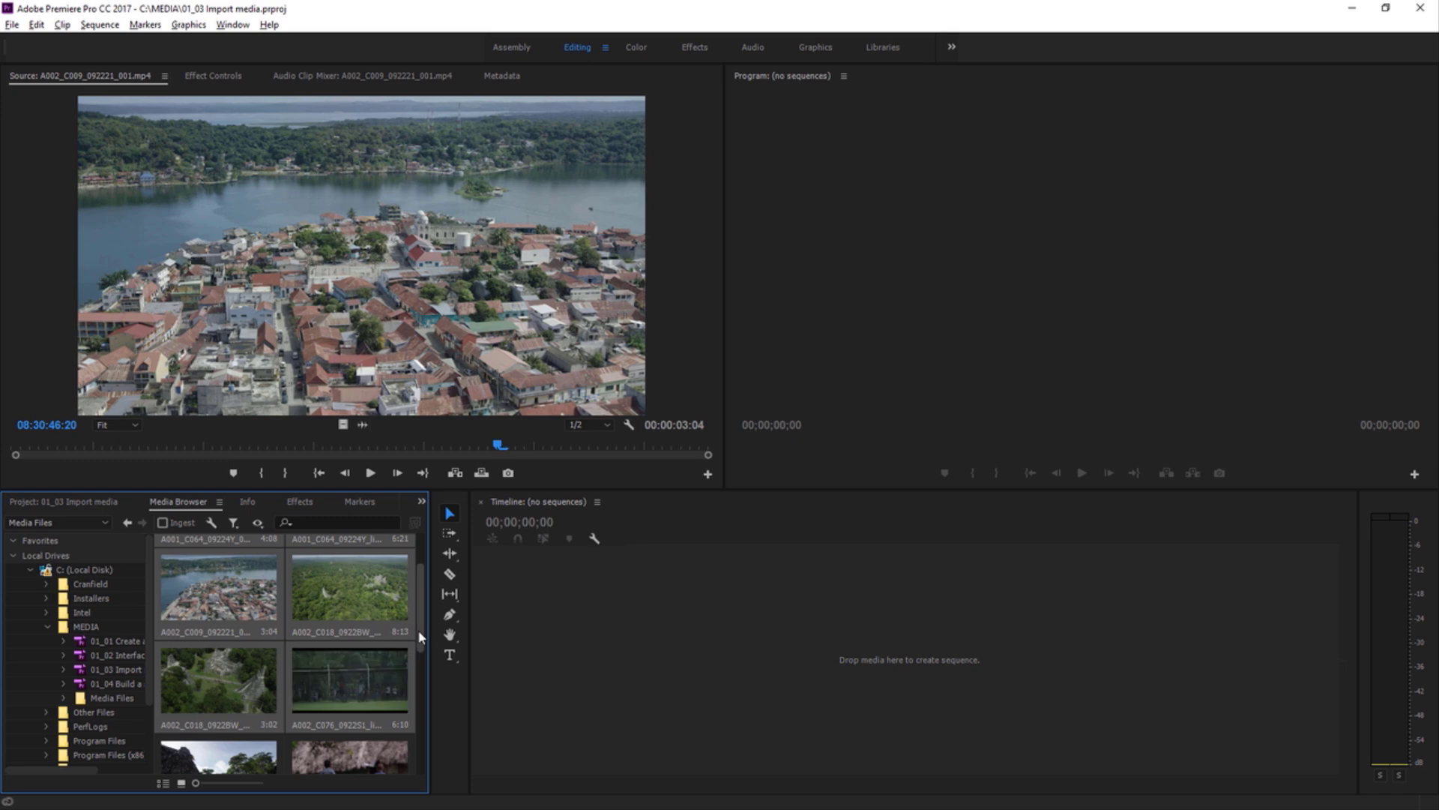
left_click_drag(419, 634, 425, 605)
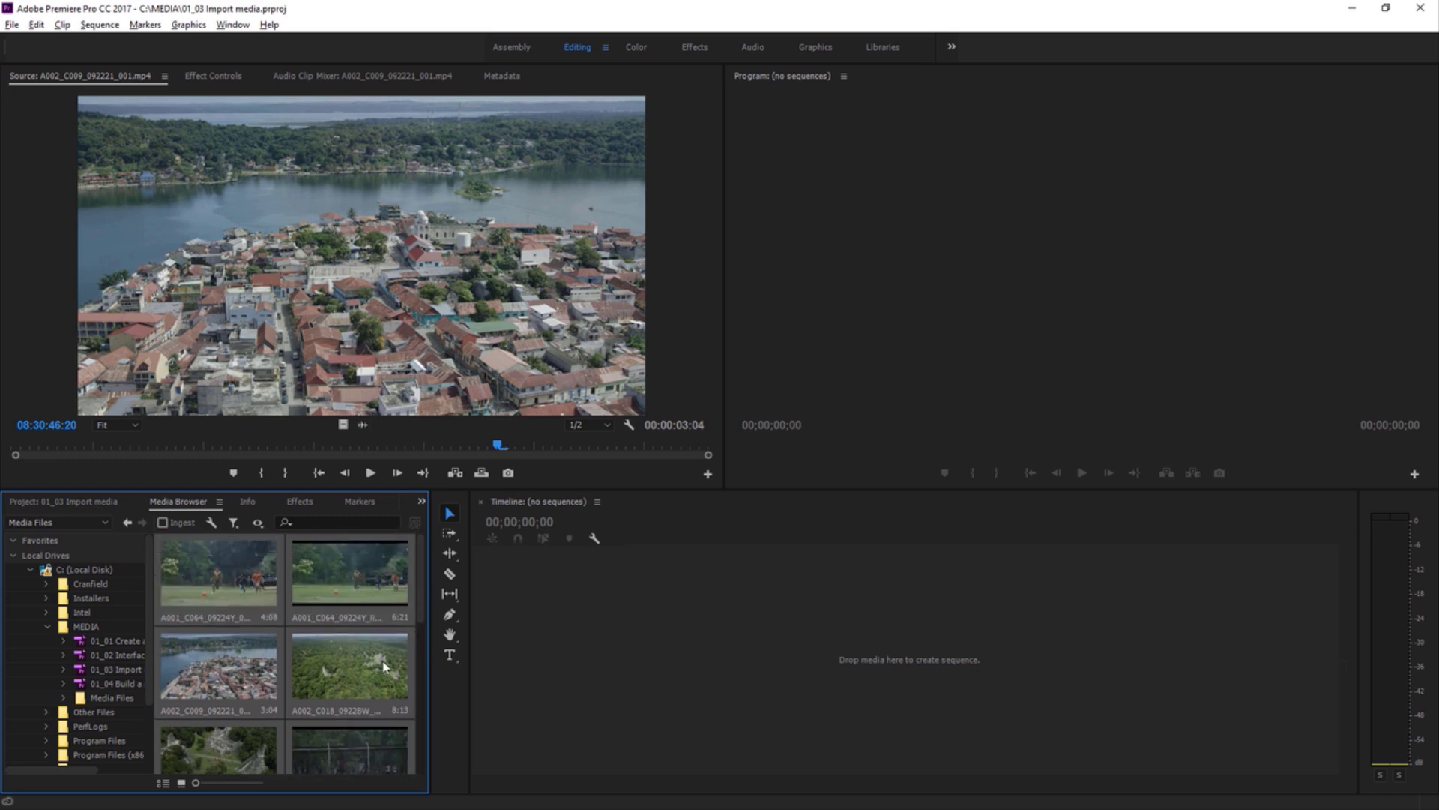
right_click(321, 670)
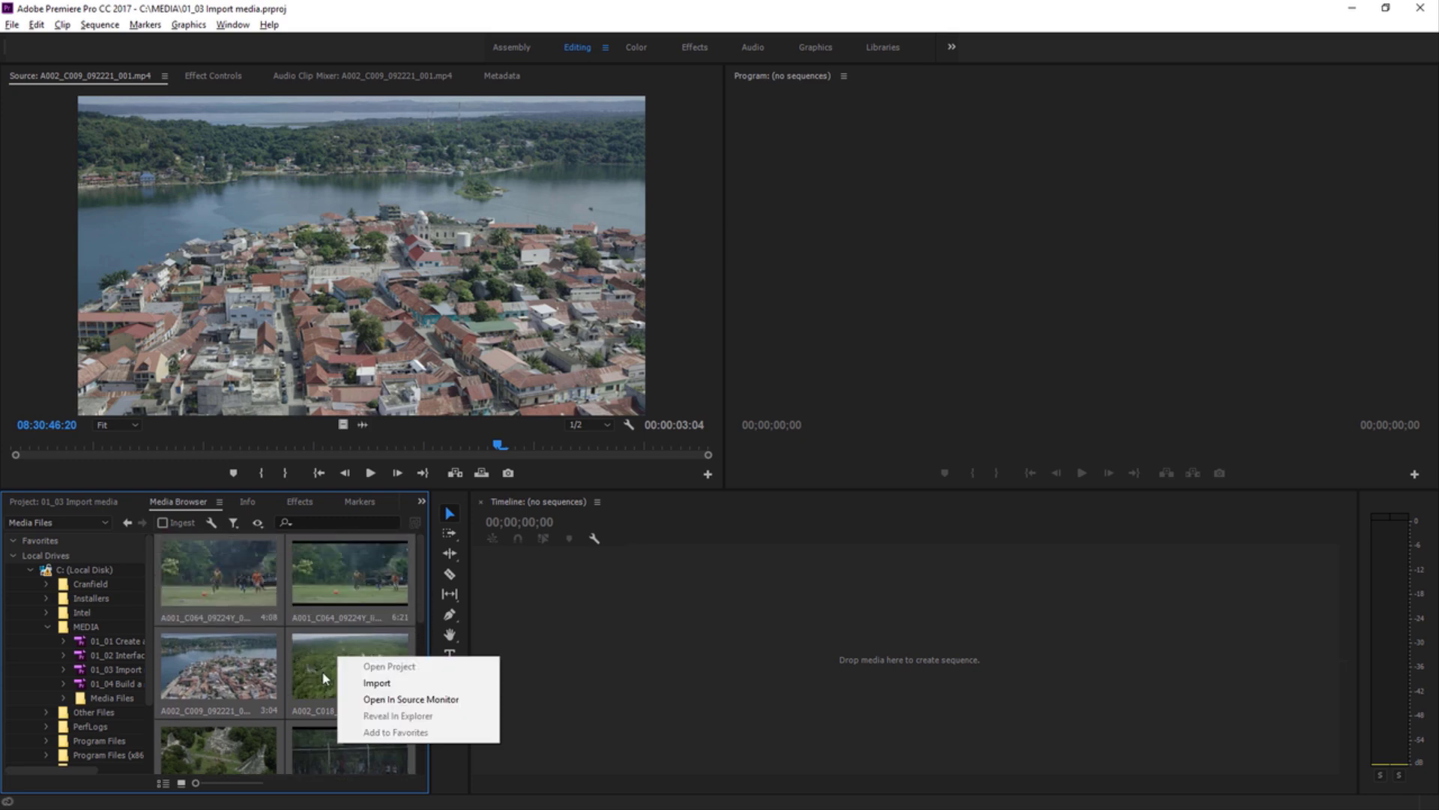
left_click(384, 683)
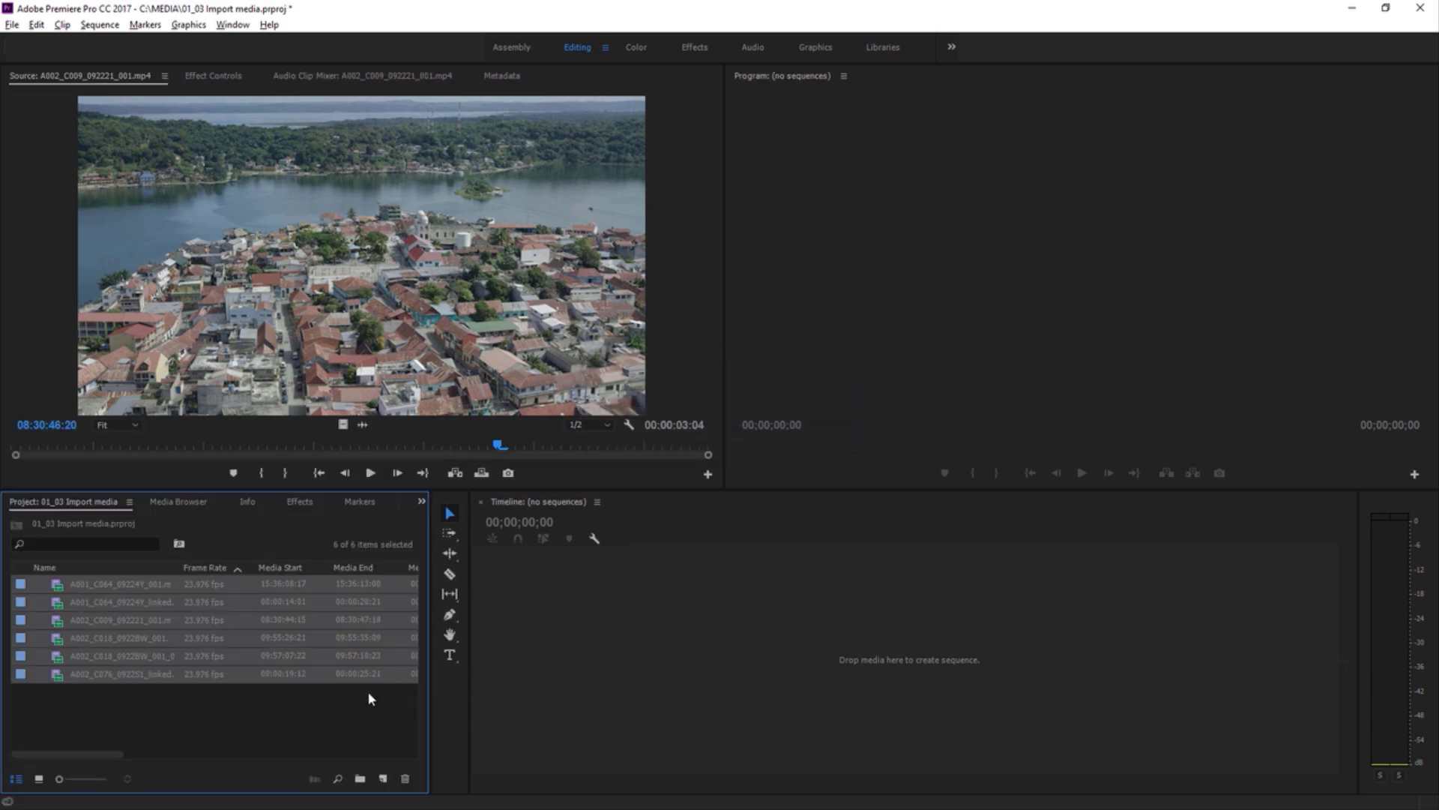
left_click(276, 707)
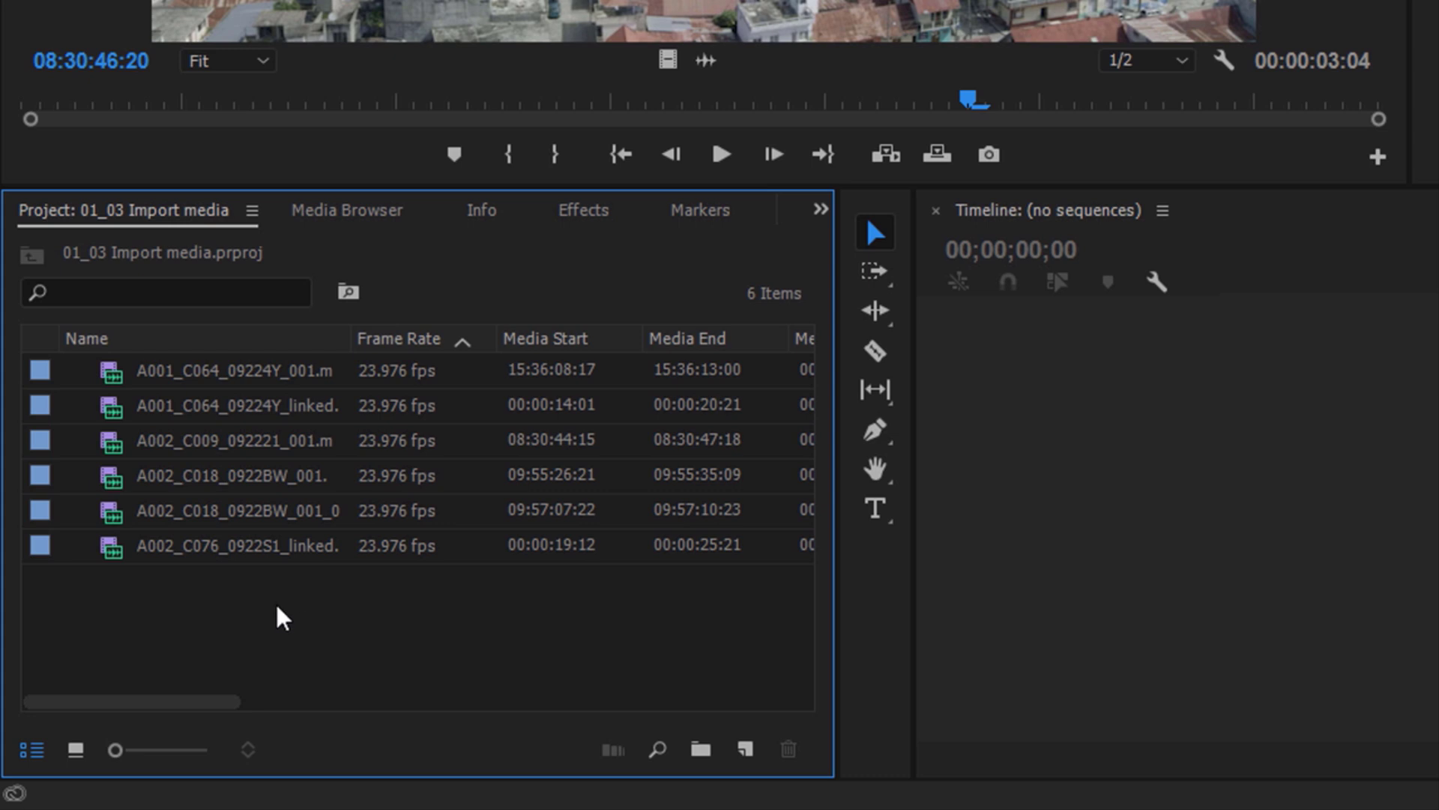
- Switch the Project panel to icon view and create a bin named Shots
left_click(76, 749)
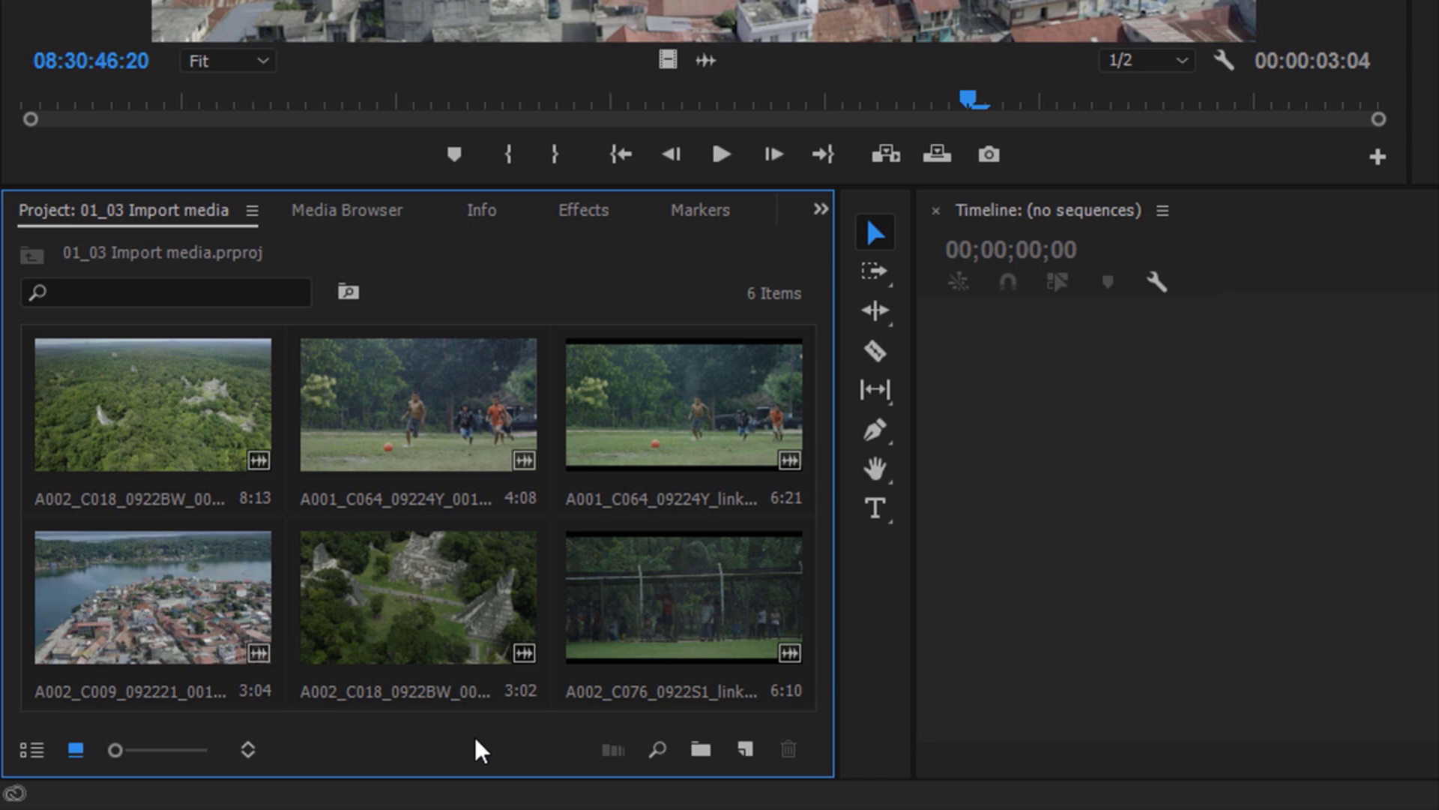
left_click(701, 750)
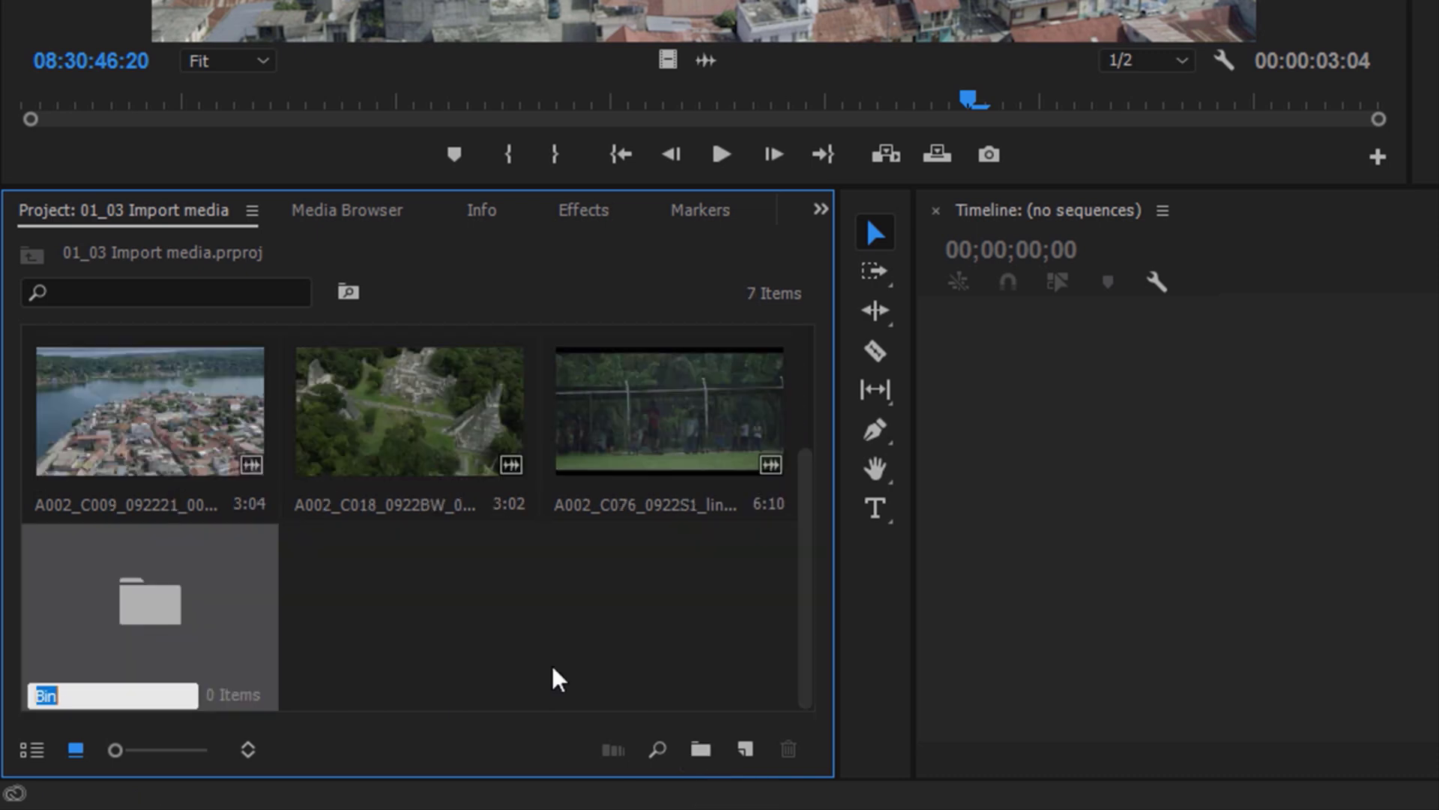
type("Shots")
left_click(559, 679)
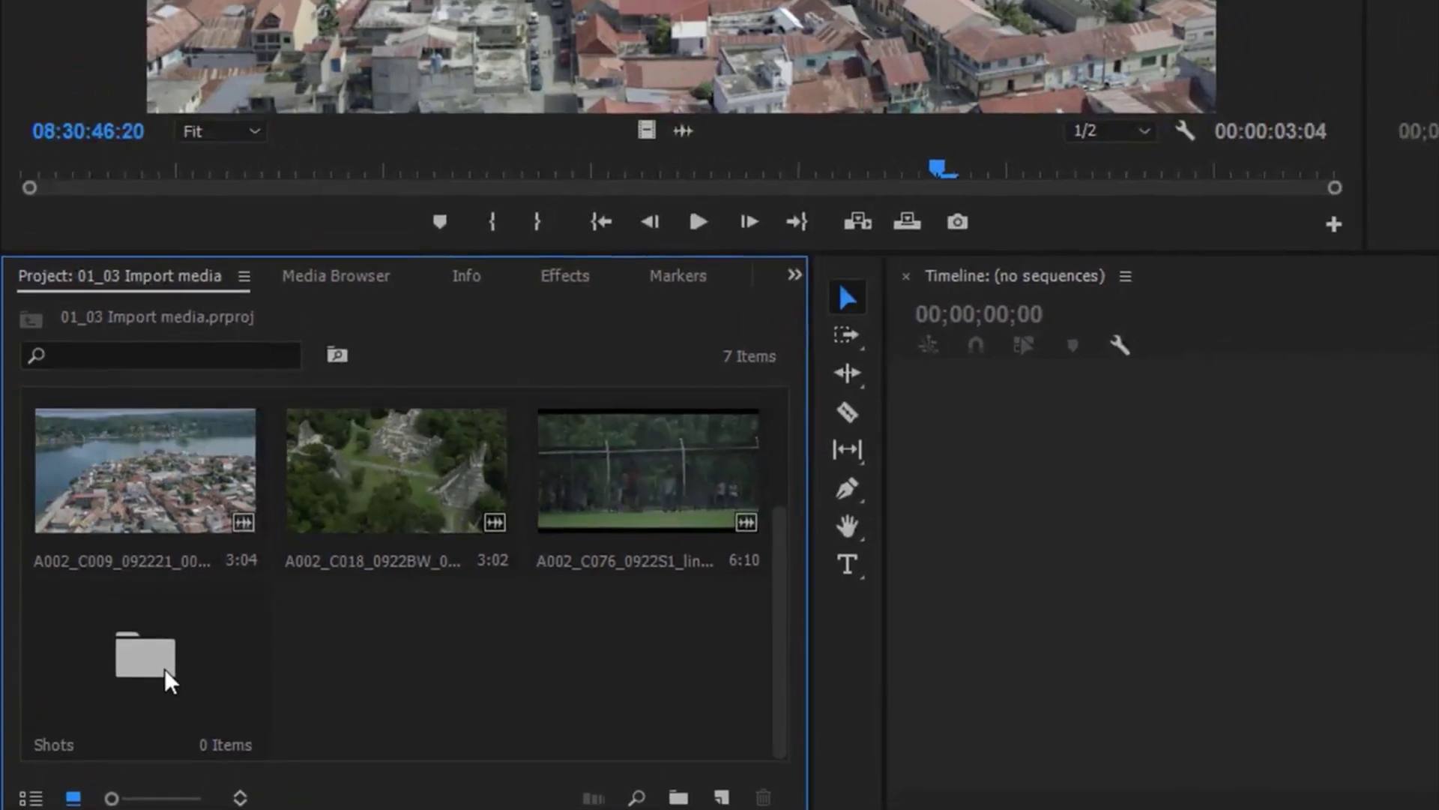
- Open the empty Shots bin, and group the last three clips in the Project panel into a new bin named Shots 2
left_click(161, 623)
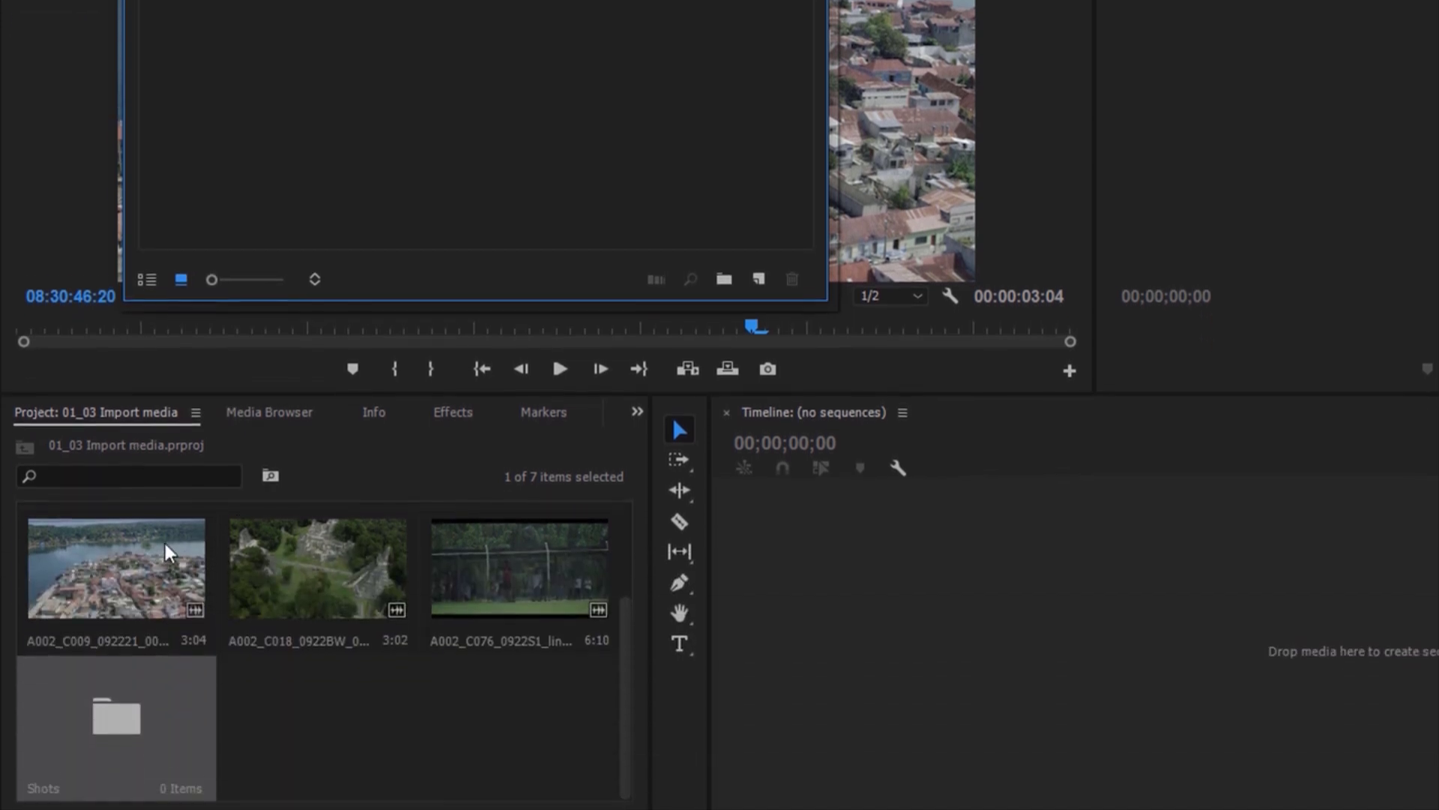
left_click(163, 638)
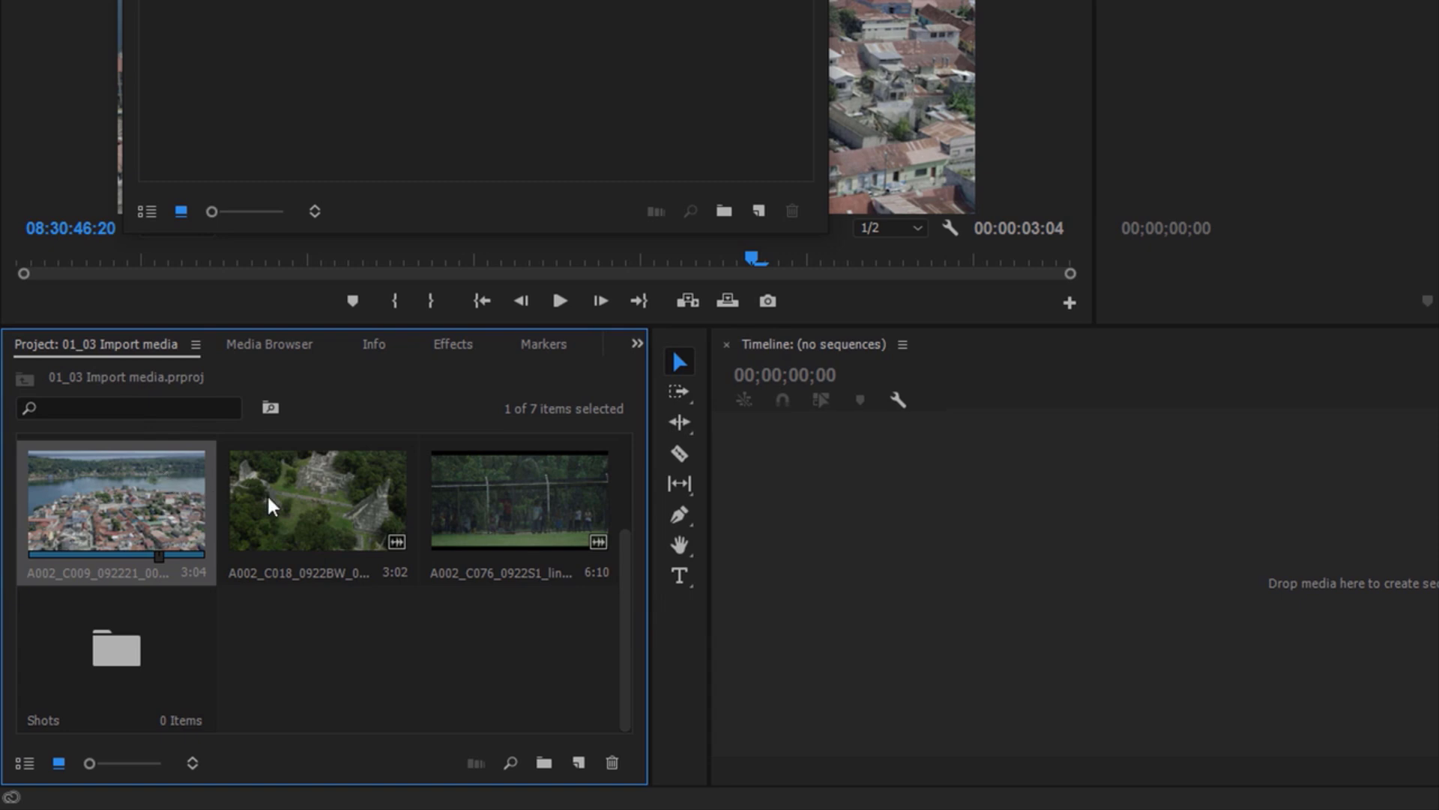
left_click(500, 476, "shift")
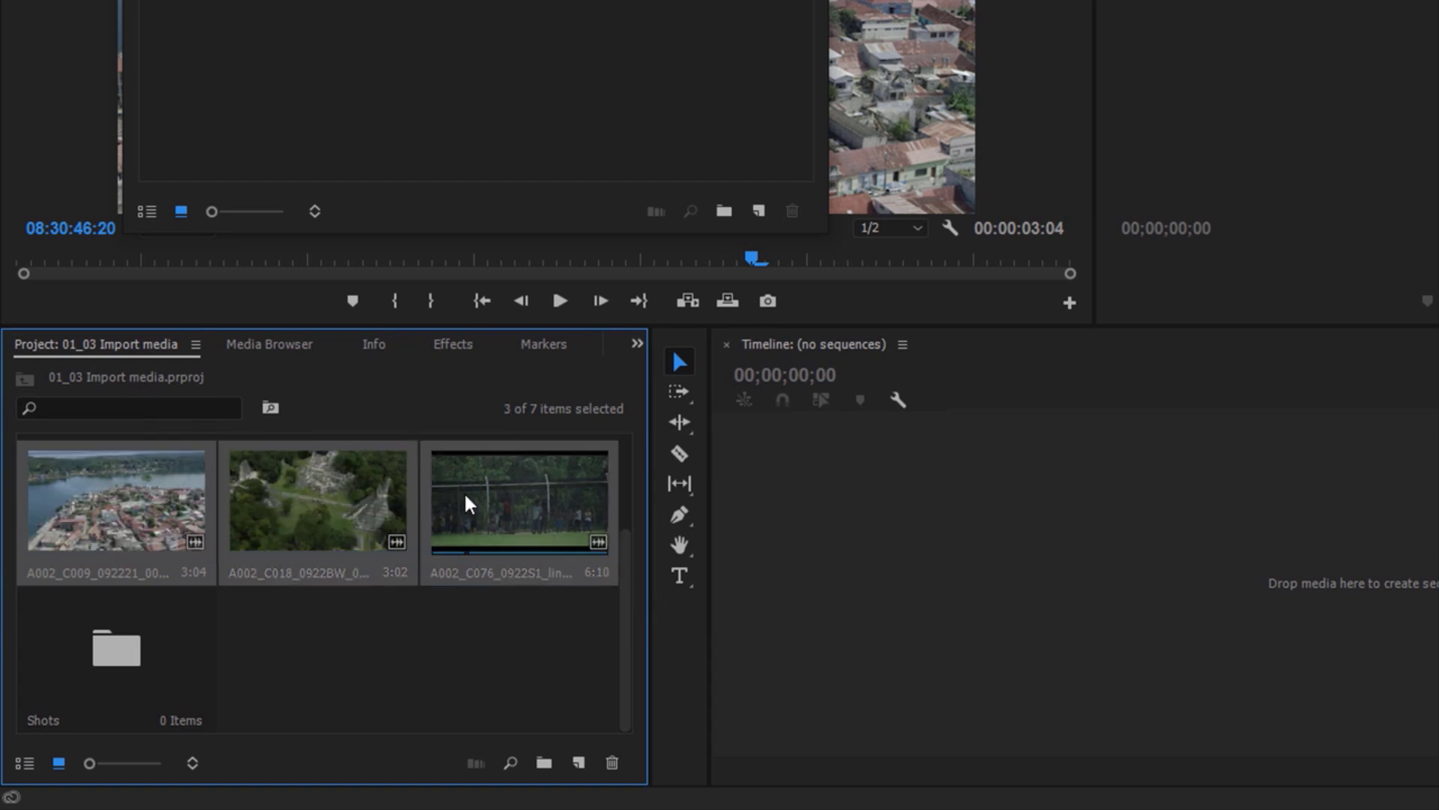
left_click_drag(465, 492, 543, 765)
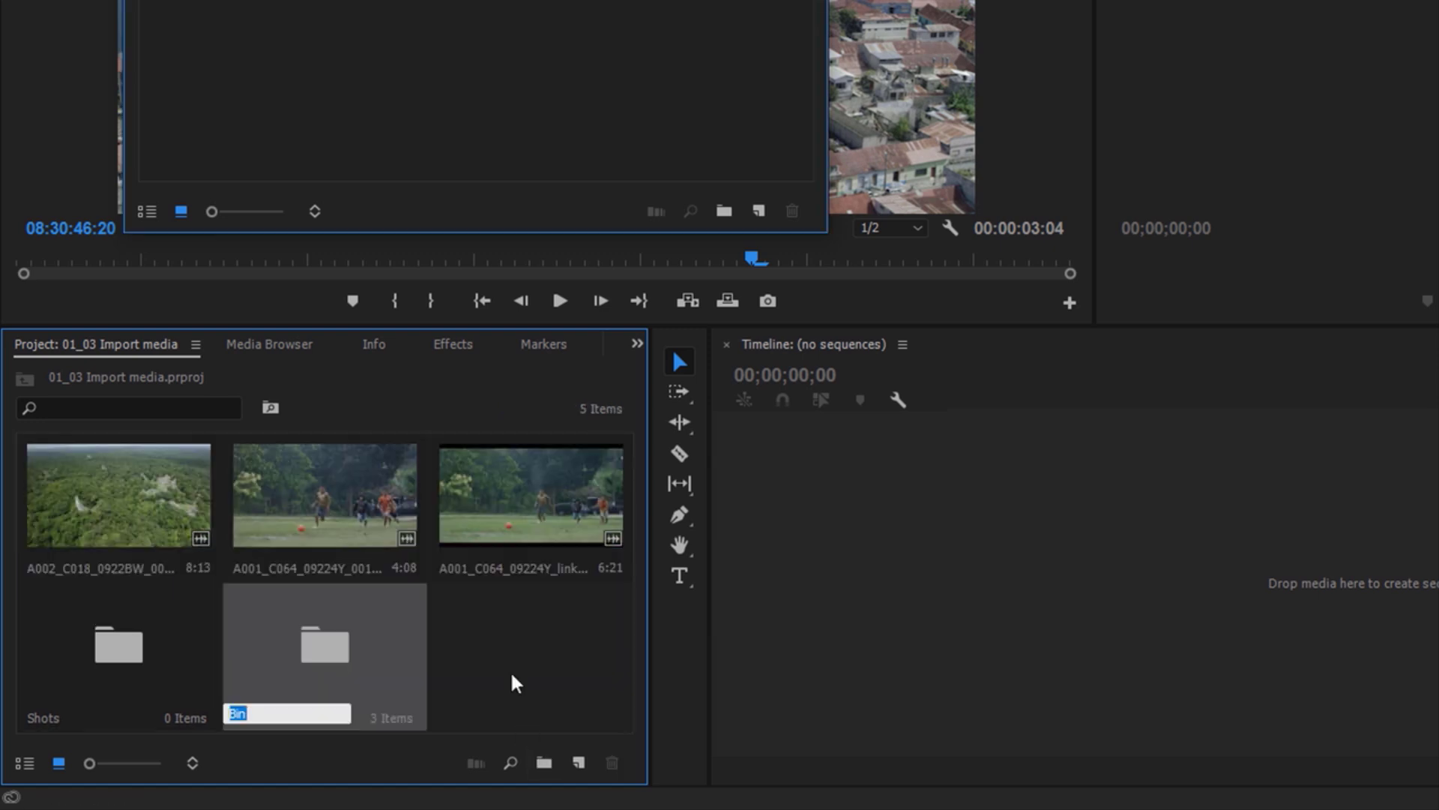
type("Shots 2")
left_click(516, 677)
- Open the Shots 2 bin in its own window and move that window clear of the Shots bin window
double_click(330, 758)
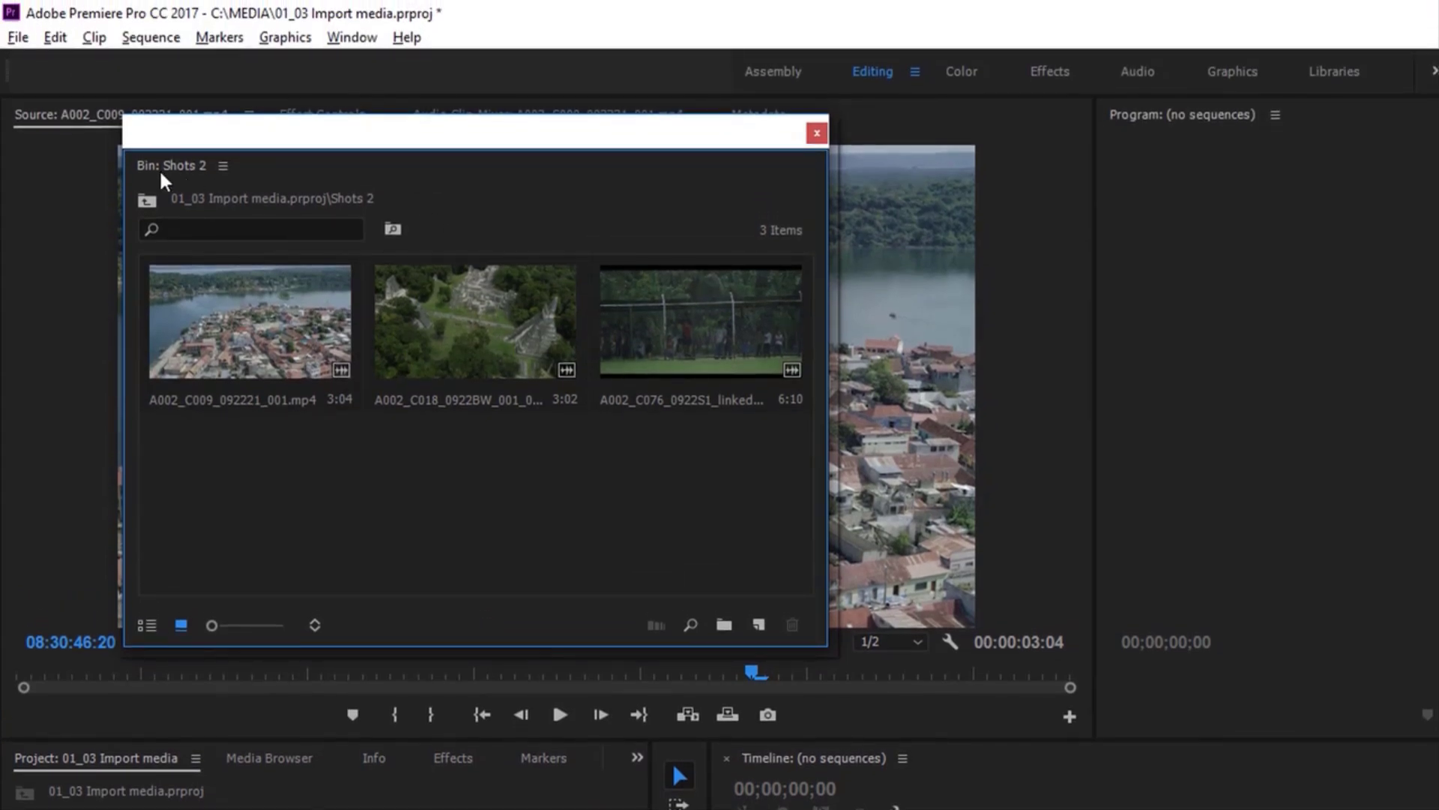
left_click_drag(267, 132, 699, 197)
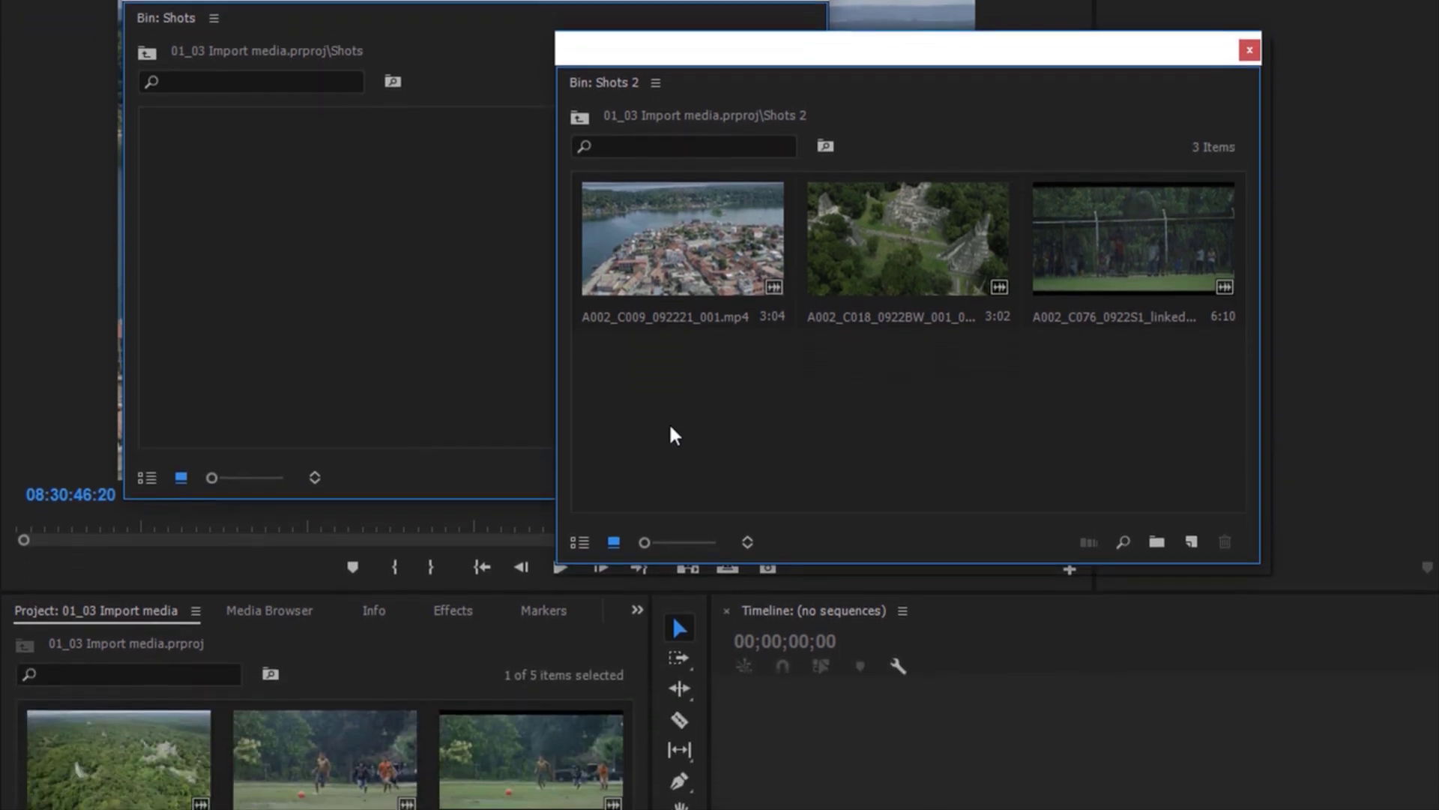
- Group the Shots and Shots 2 bins into a new bin named Media, and open it to select each nested bin
left_click(101, 782, "ctrl")
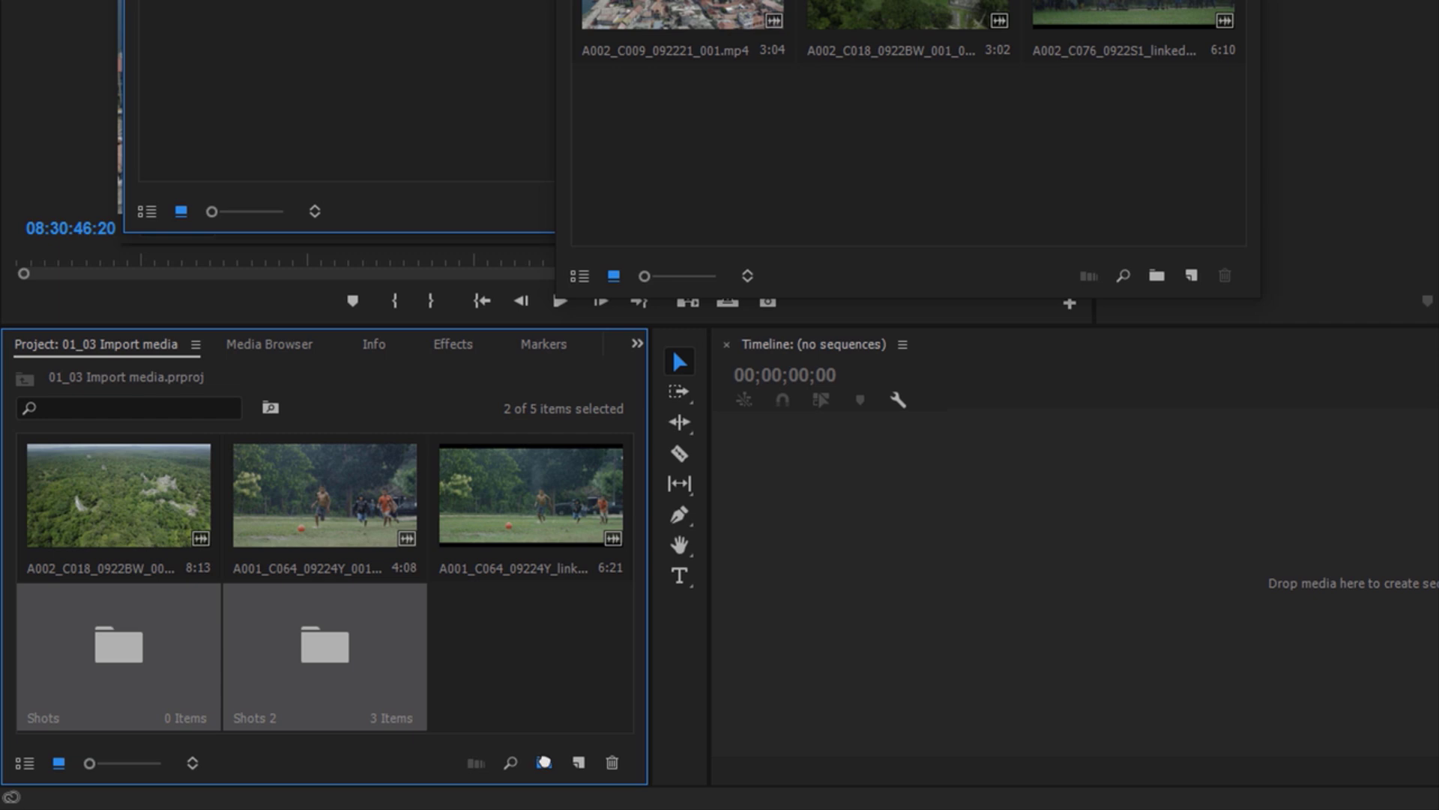
left_click(544, 763)
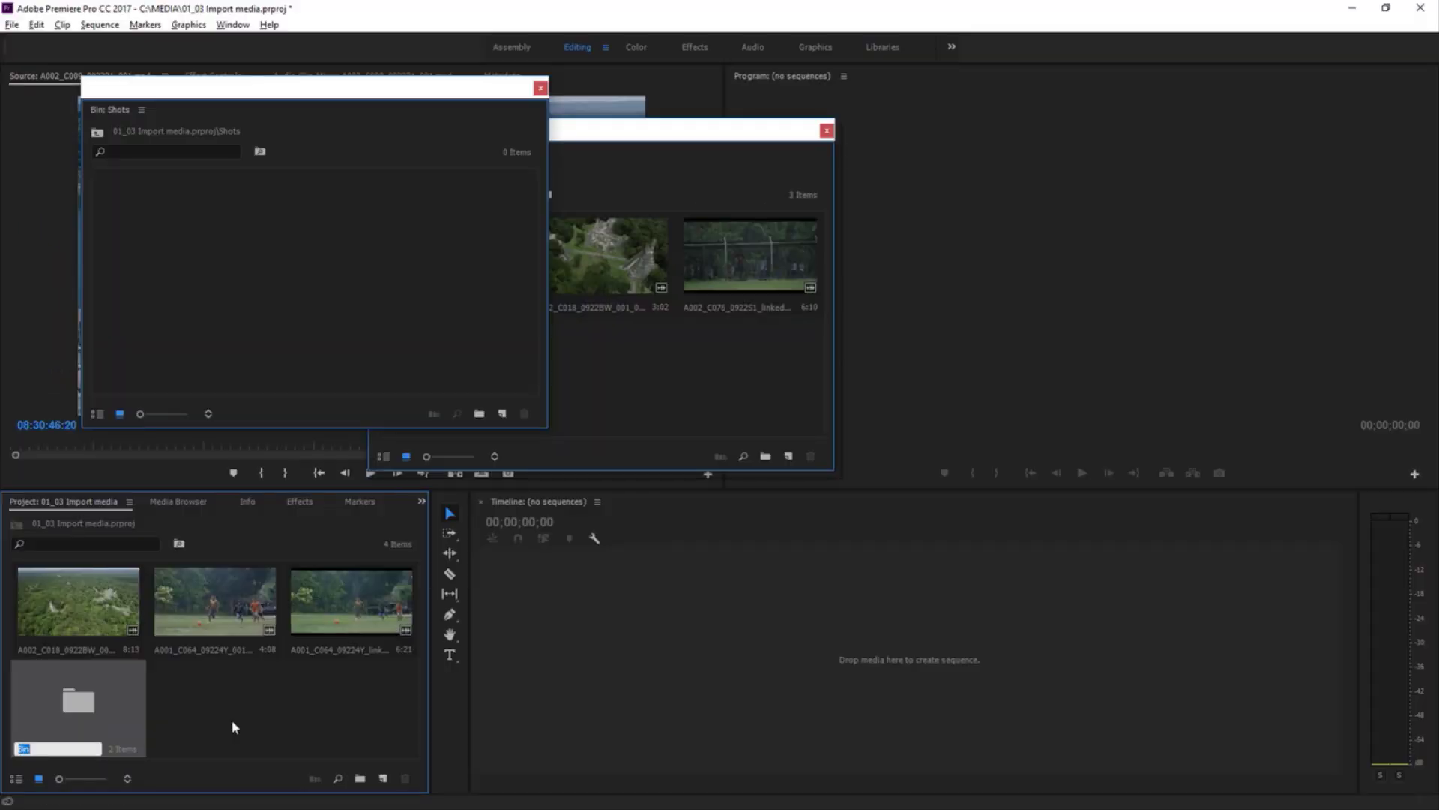
type("Media")
key("Return")
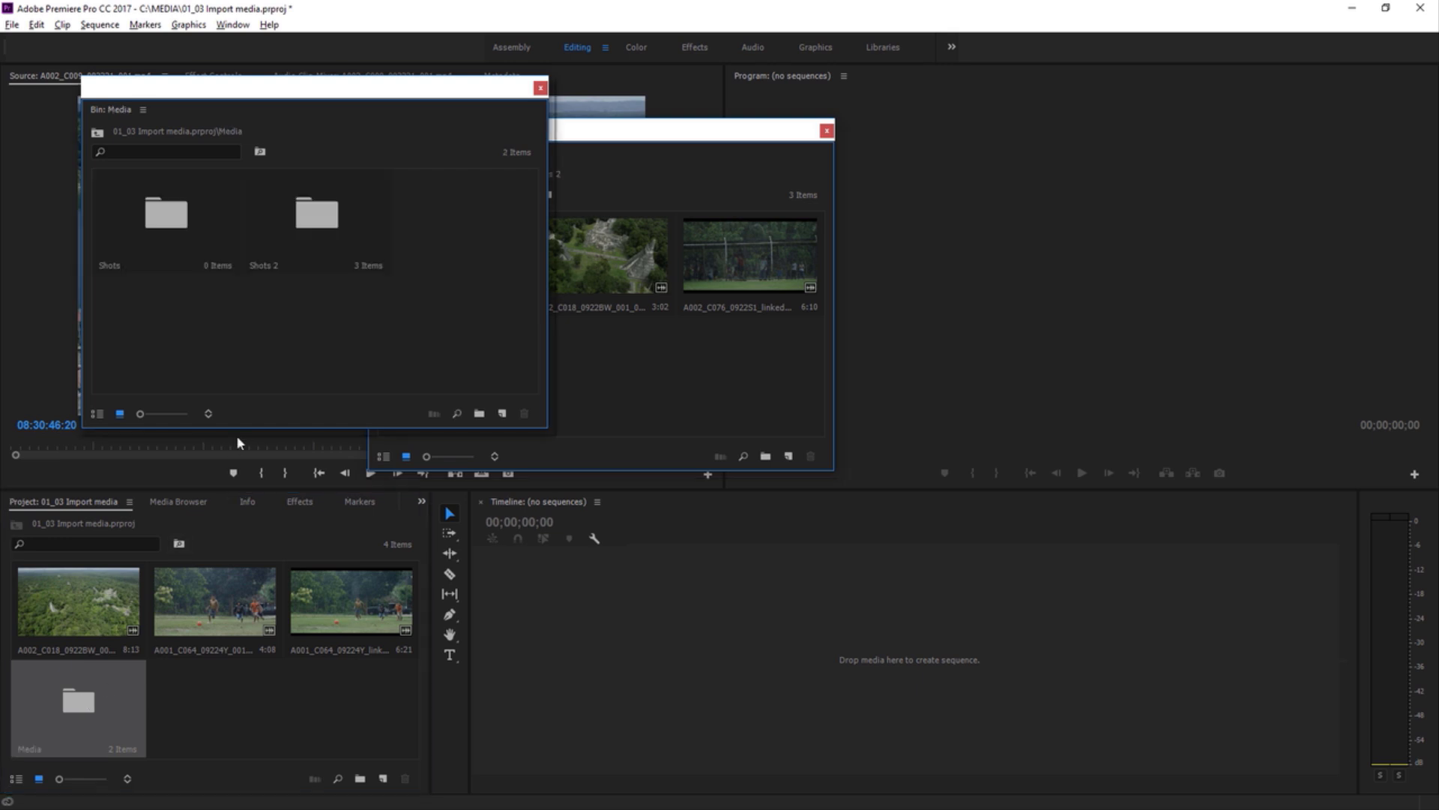
left_click(173, 222)
left_click(303, 225)
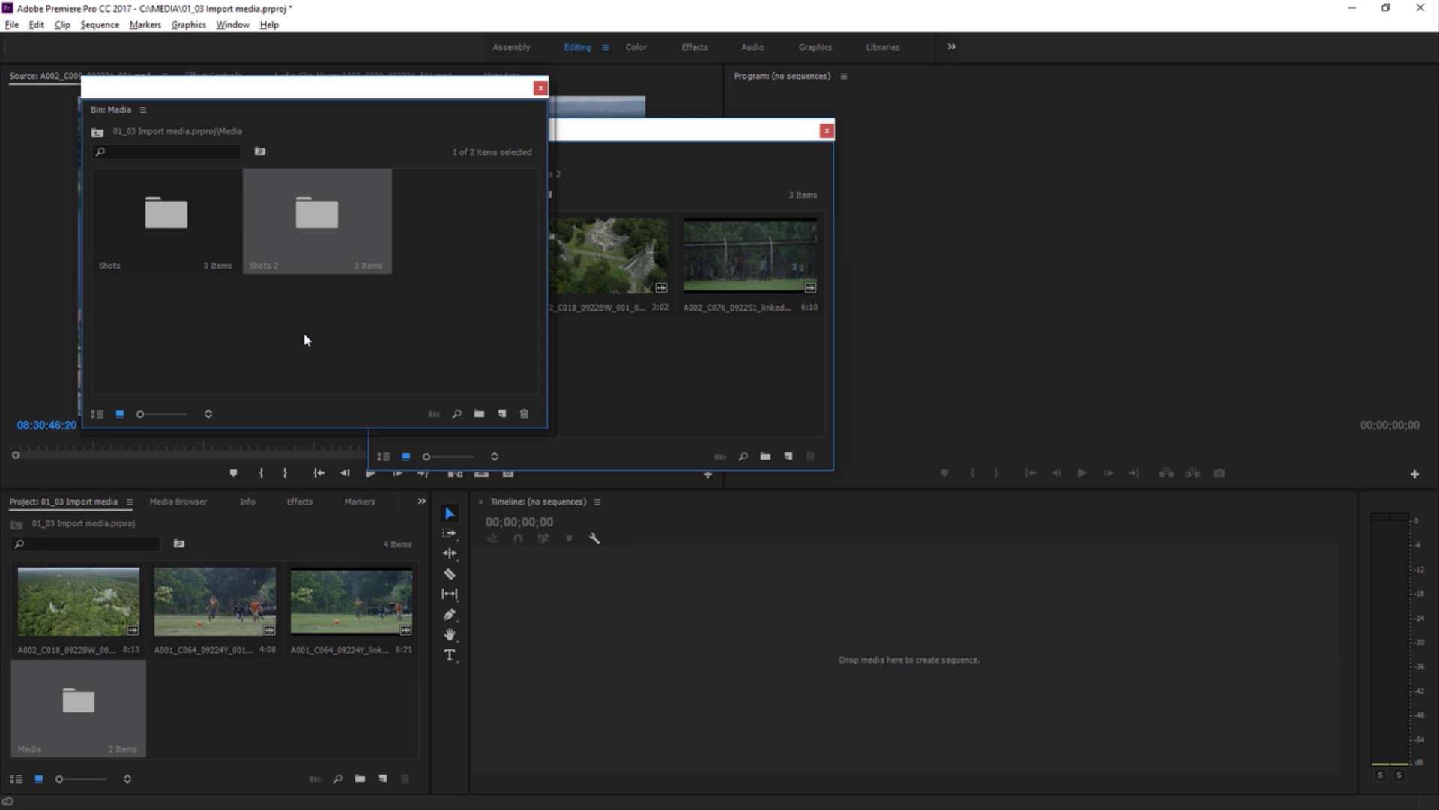
- Switch to File Explorer, rename the Media Files folder in MEDIA to Media Files different, and return to Premiere Pro
key("alt+Tab")
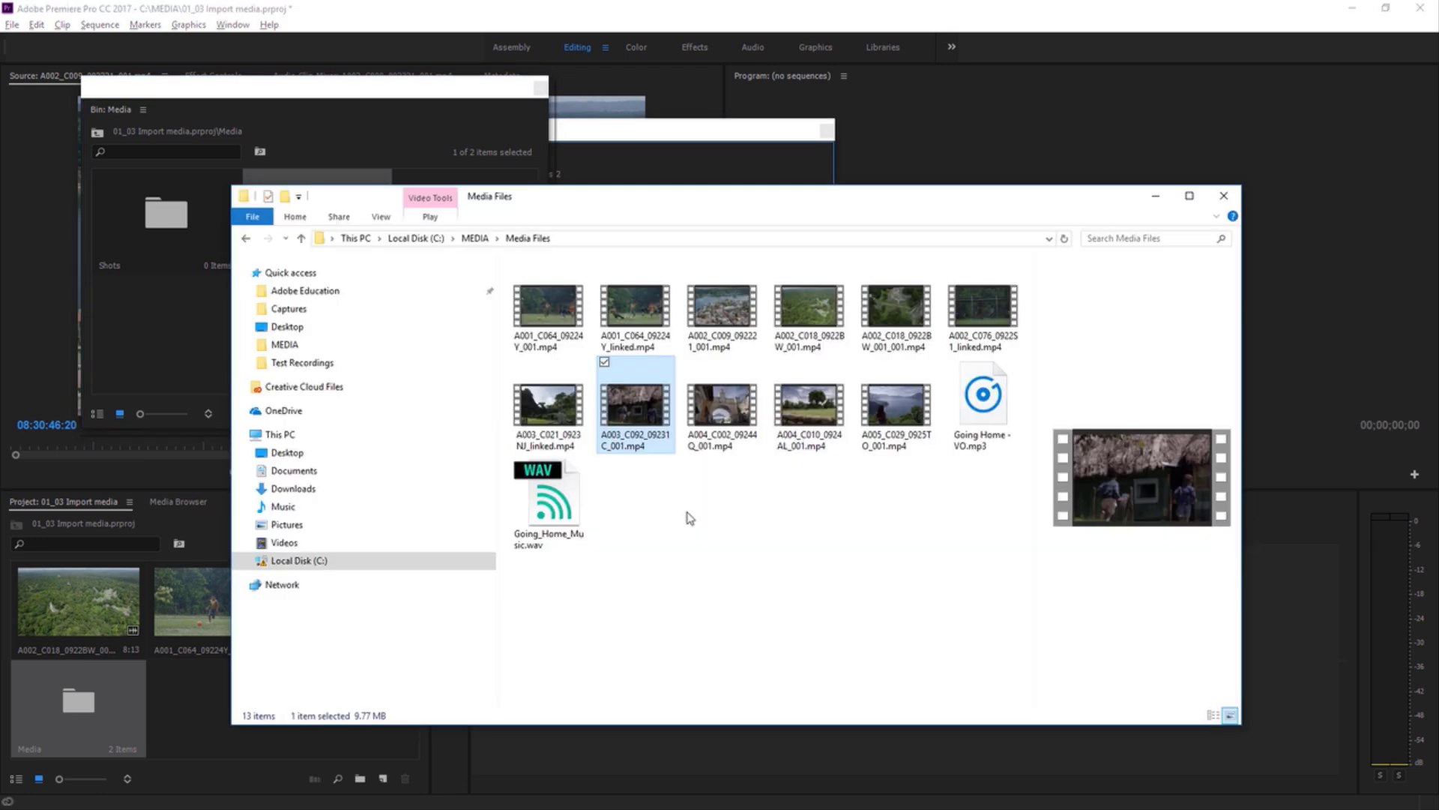
left_click(474, 238)
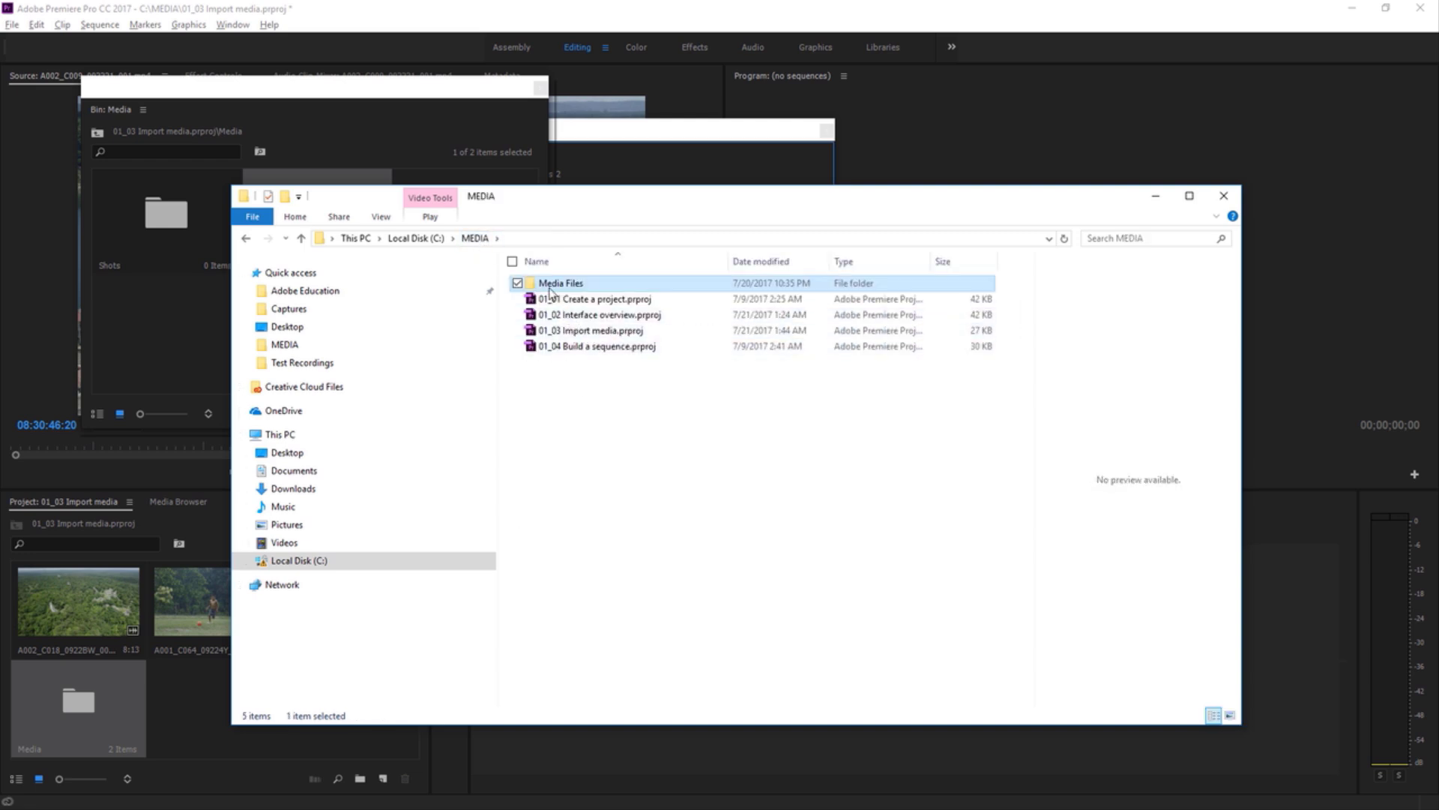
key("F2")
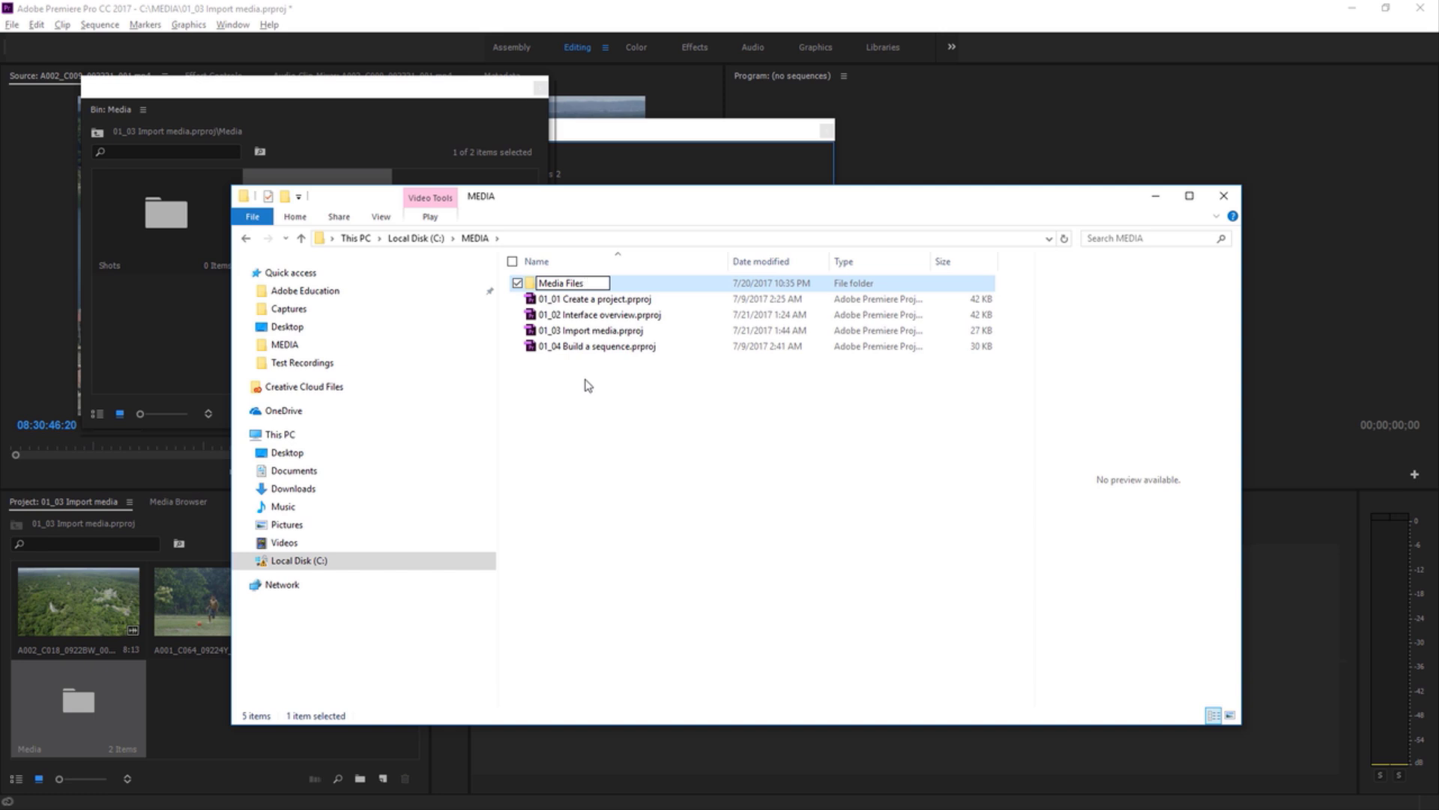
type("different")
key("Return")
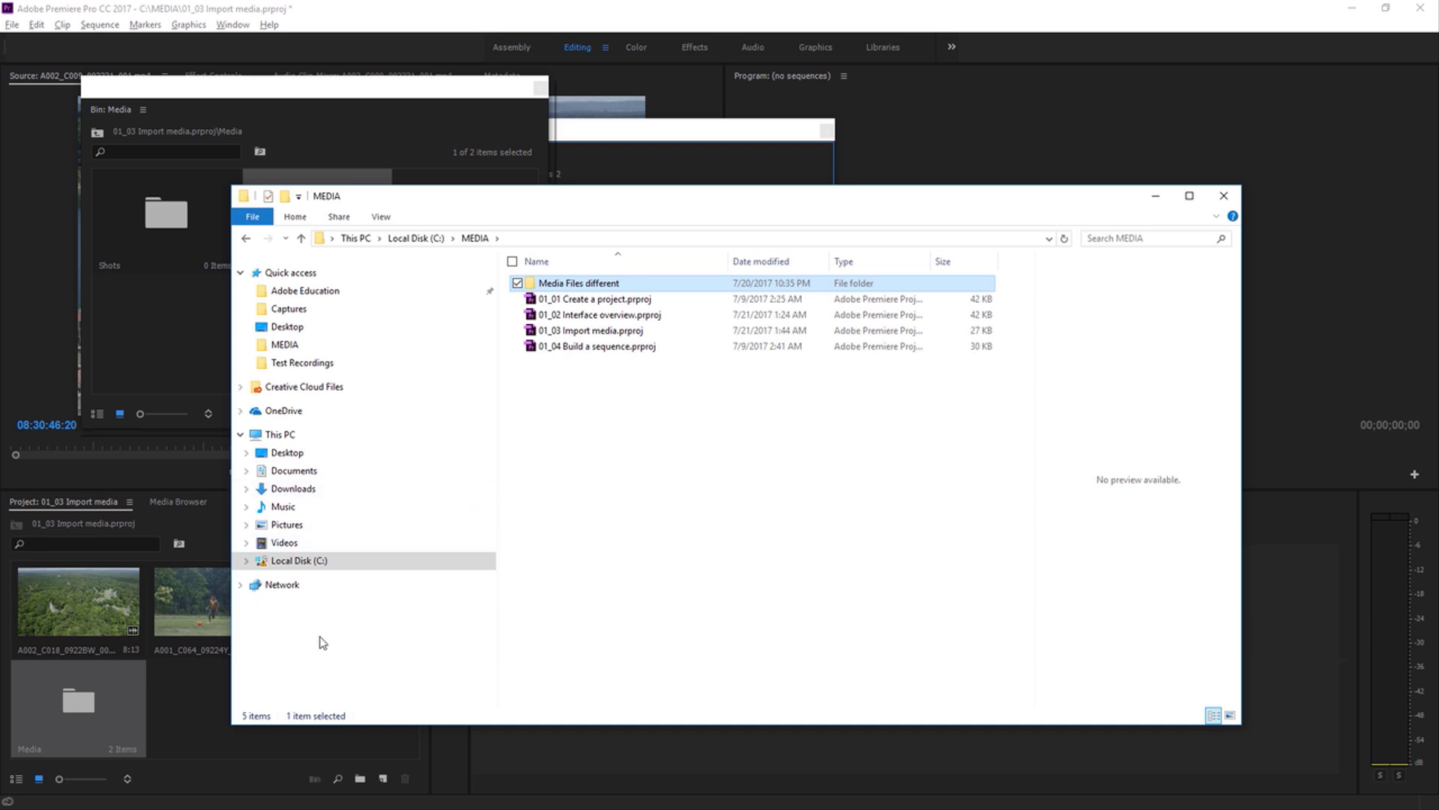
left_click(215, 683)
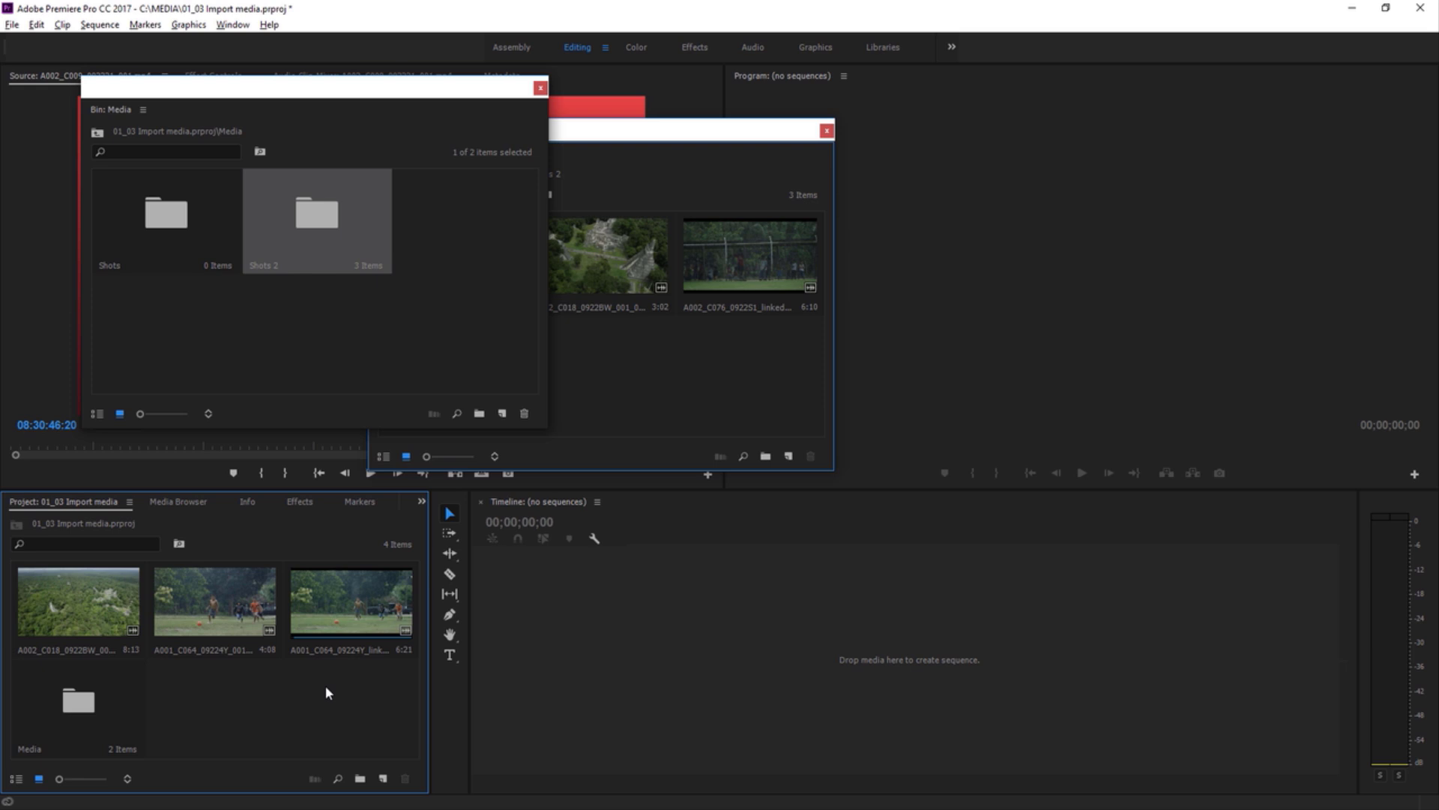
- Load A001_C064_09224Y_linked.mp4 into the Source Monitor and close the floating Media, Shots and Shots 2 bin windows
double_click(353, 593)
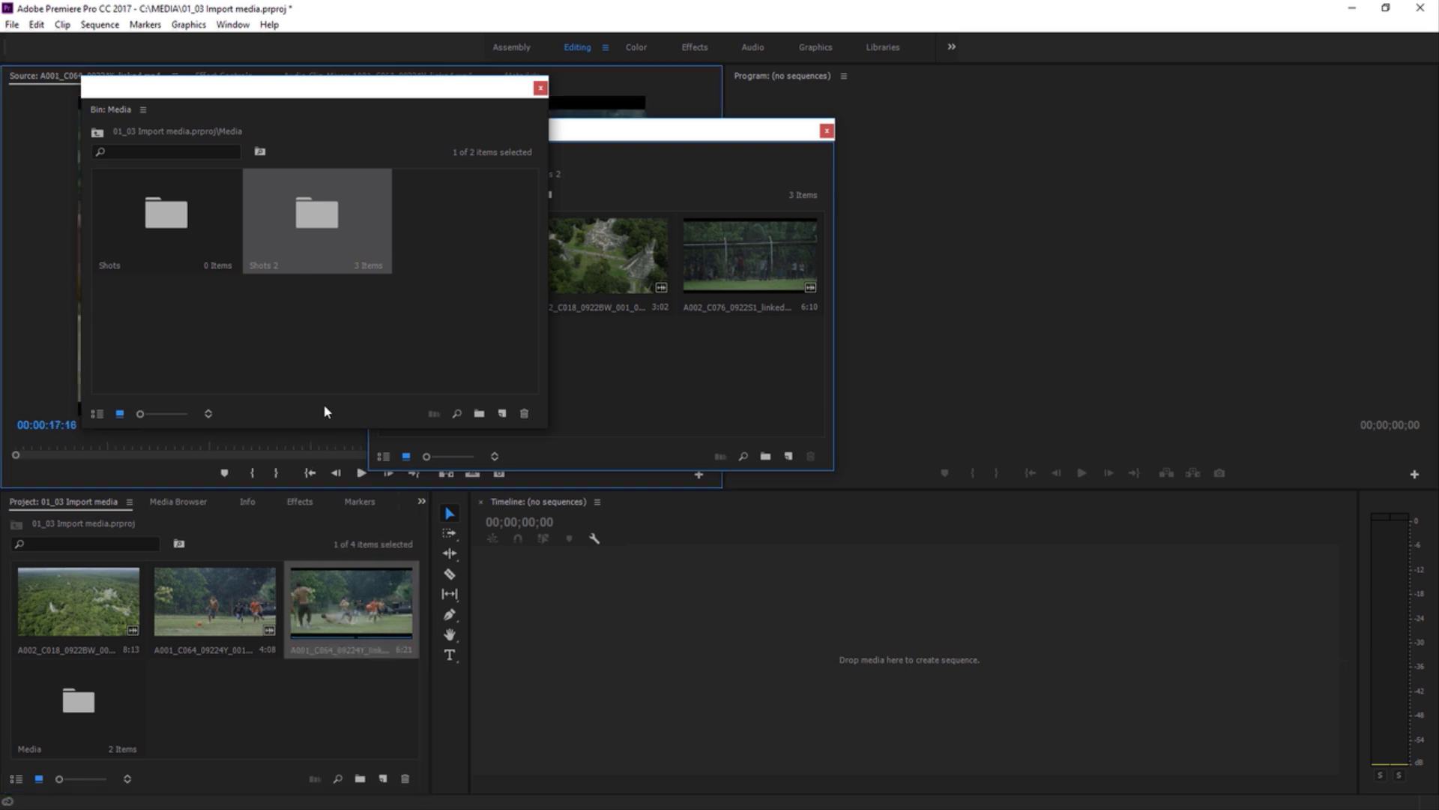
left_click_drag(299, 93, 330, 397)
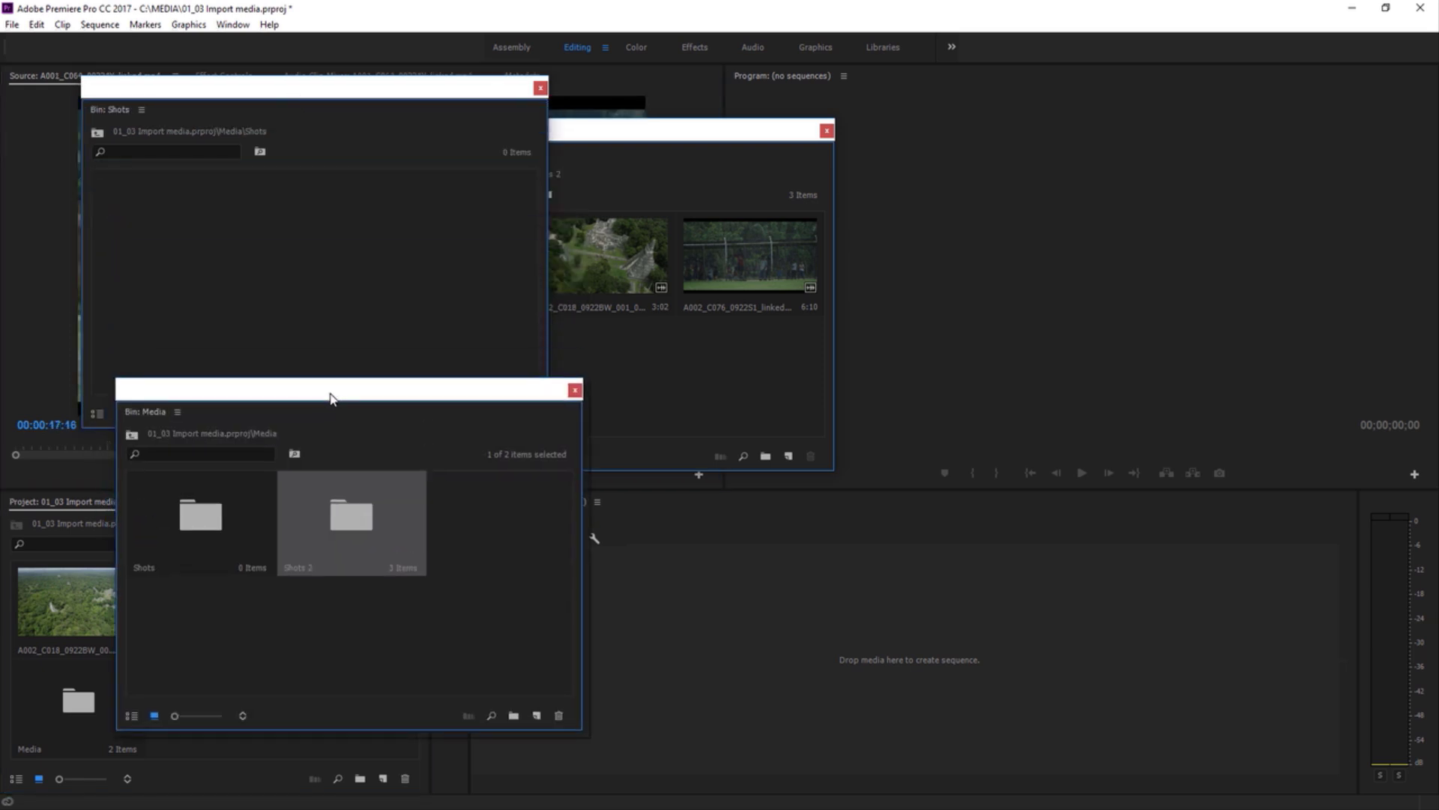
left_click(575, 390)
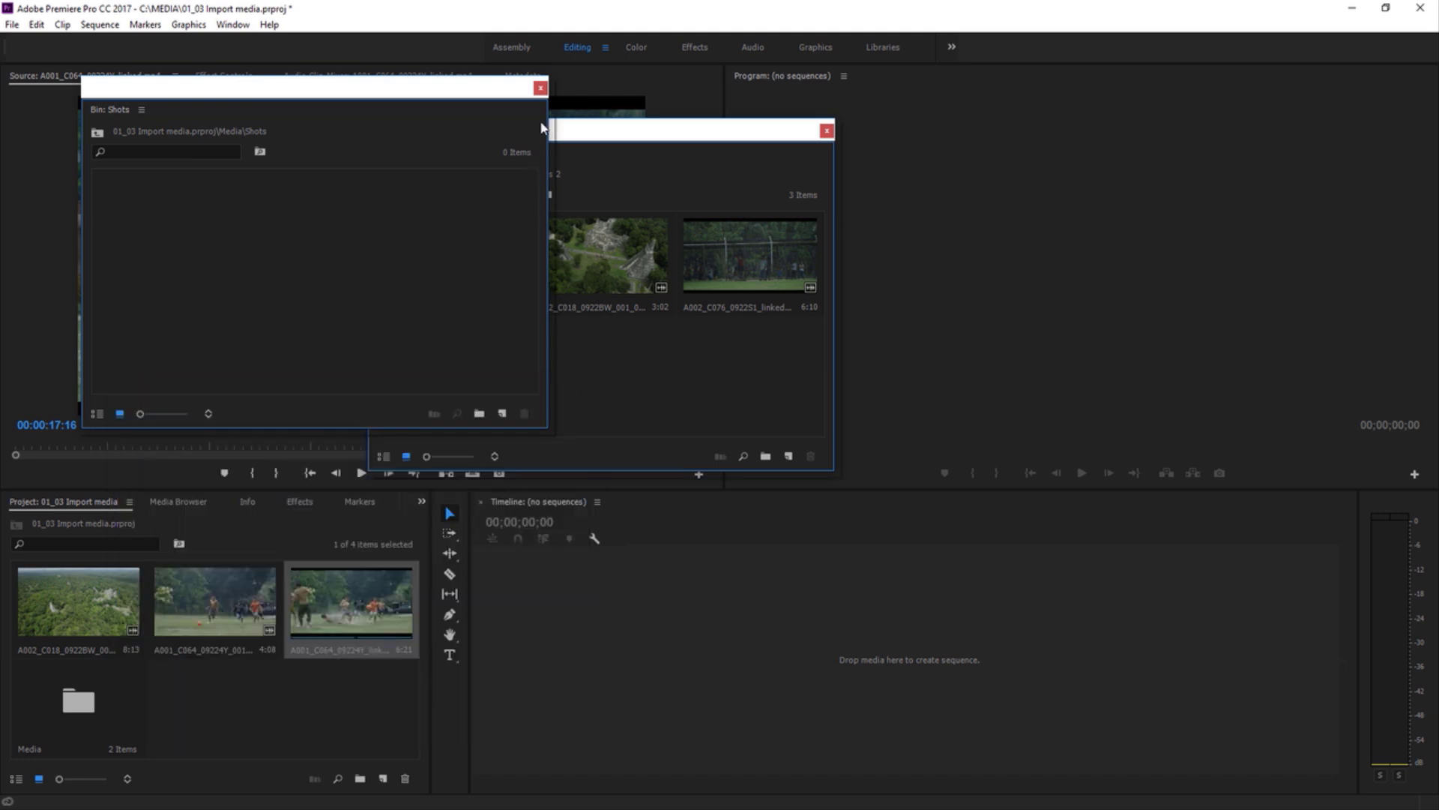
left_click(540, 89)
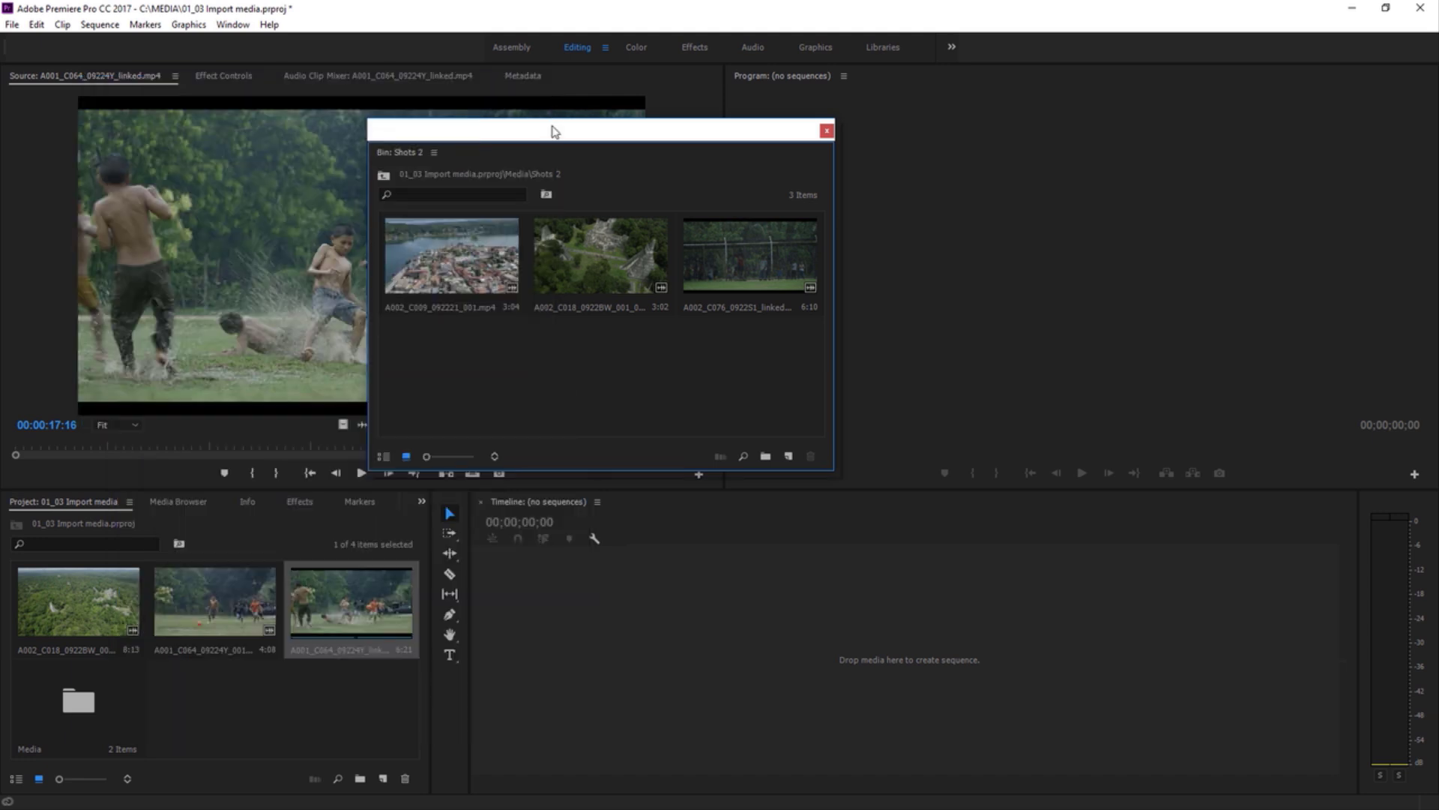
left_click(826, 131)
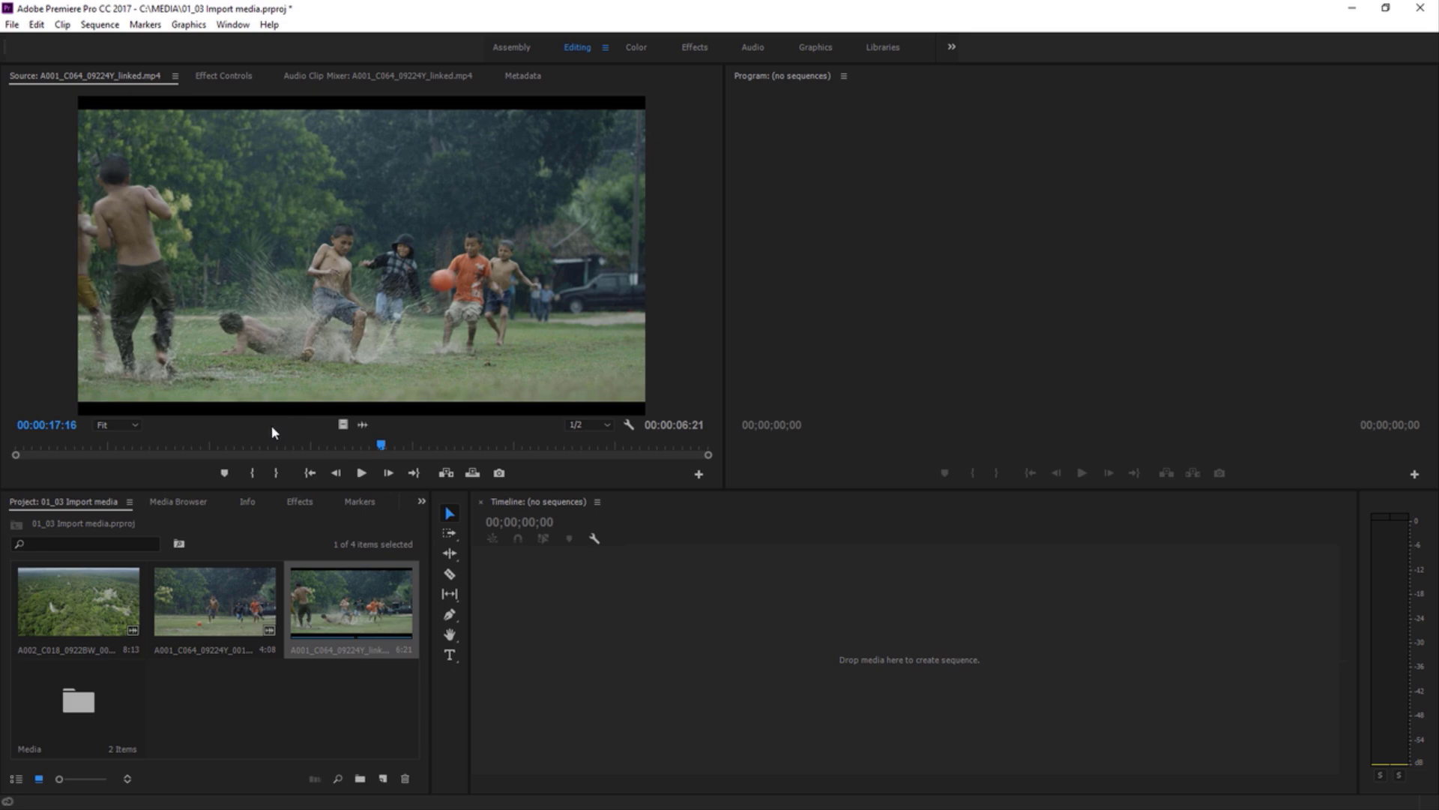
- Check the MEDIA folder in File Explorer, and reveal the source file of the clip A002_C018_0922BW_001.mp4 from the project
key("alt+Tab")
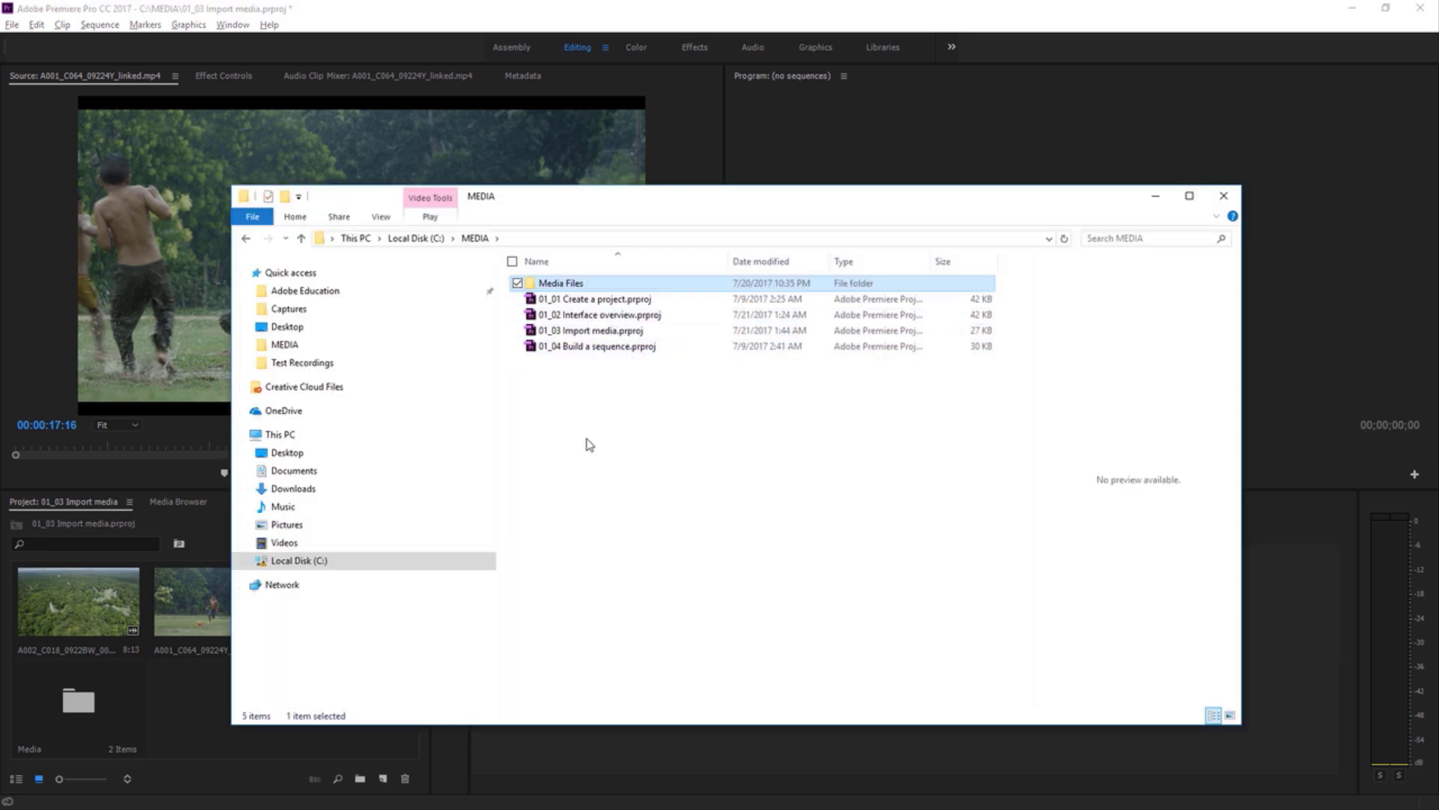
left_click(196, 676)
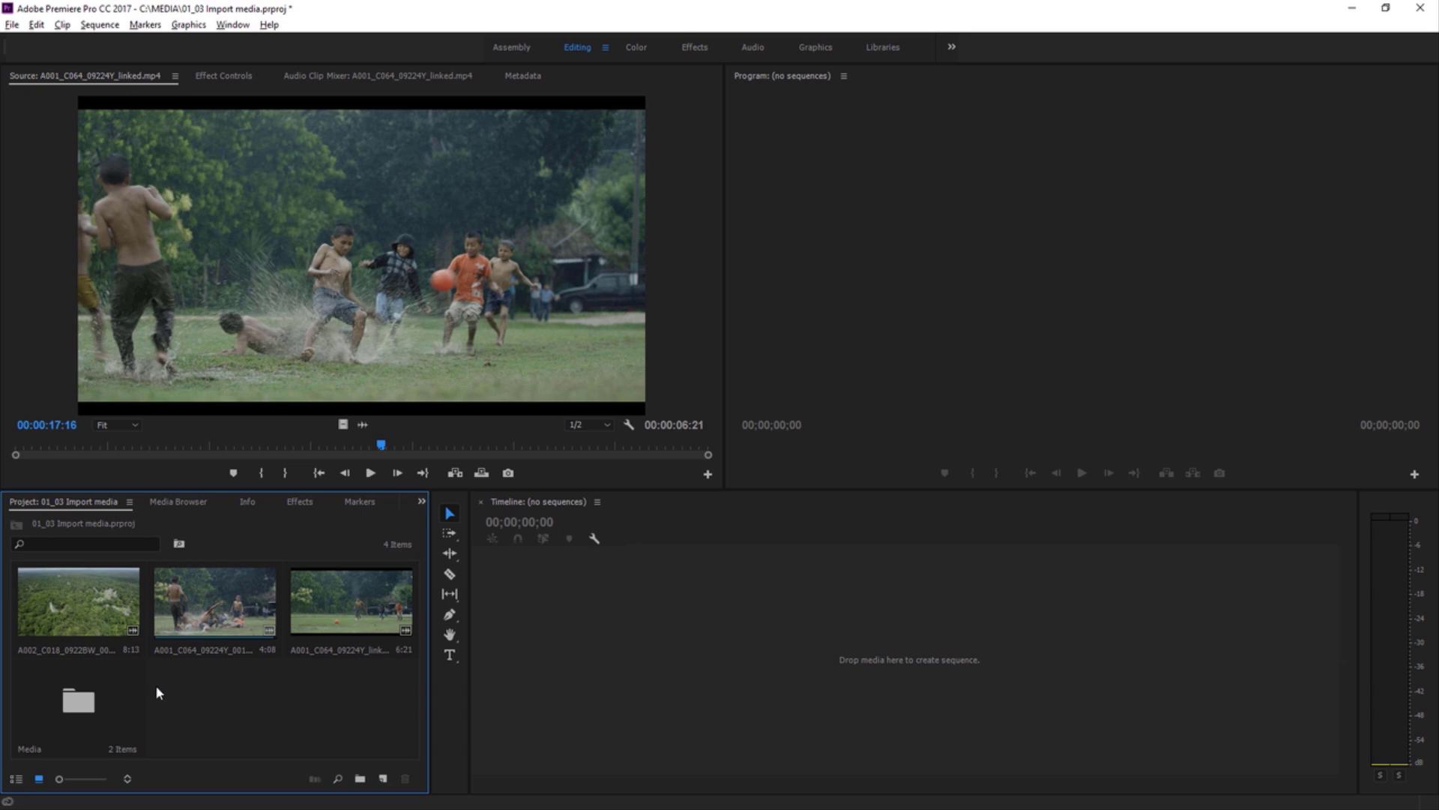
right_click(84, 596)
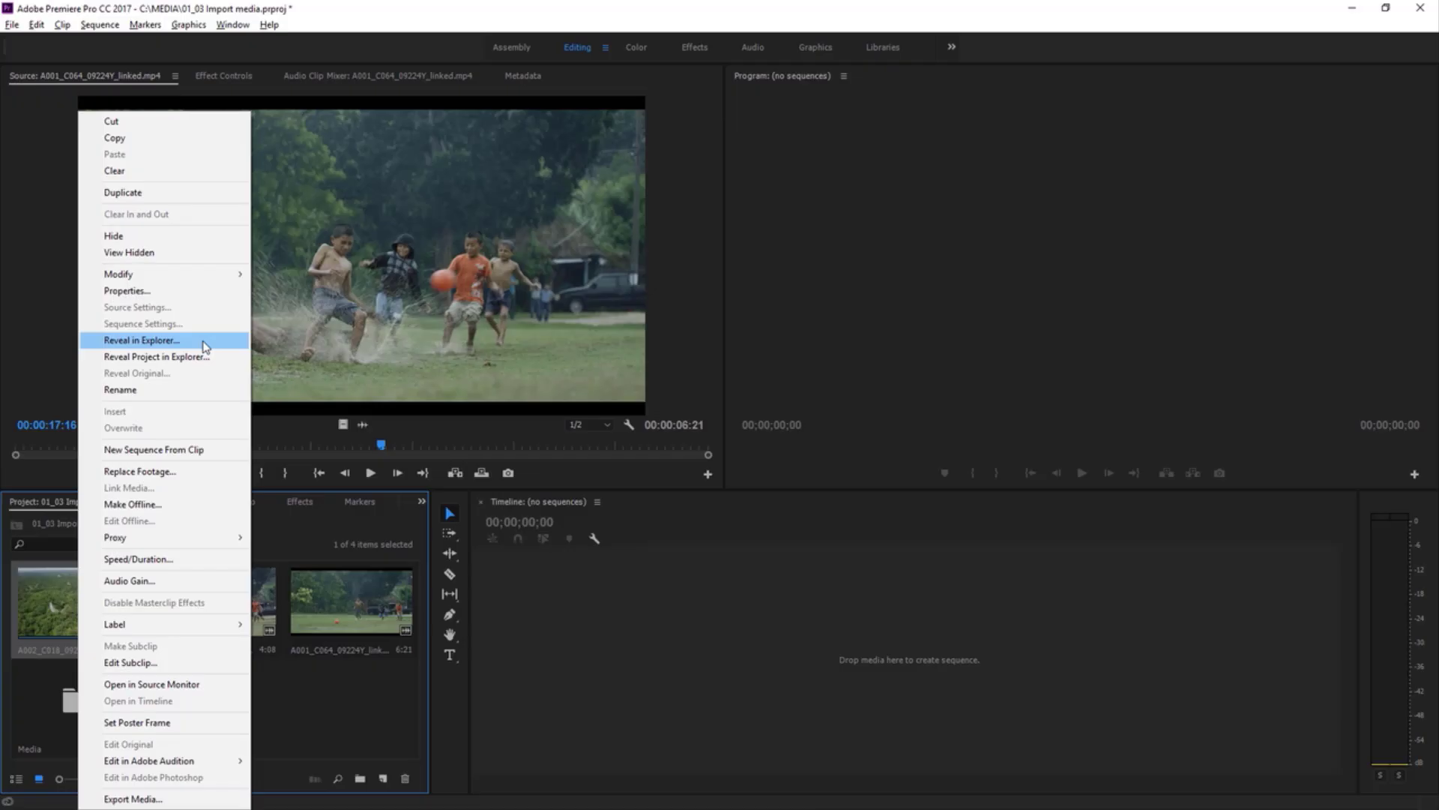
left_click(335, 333)
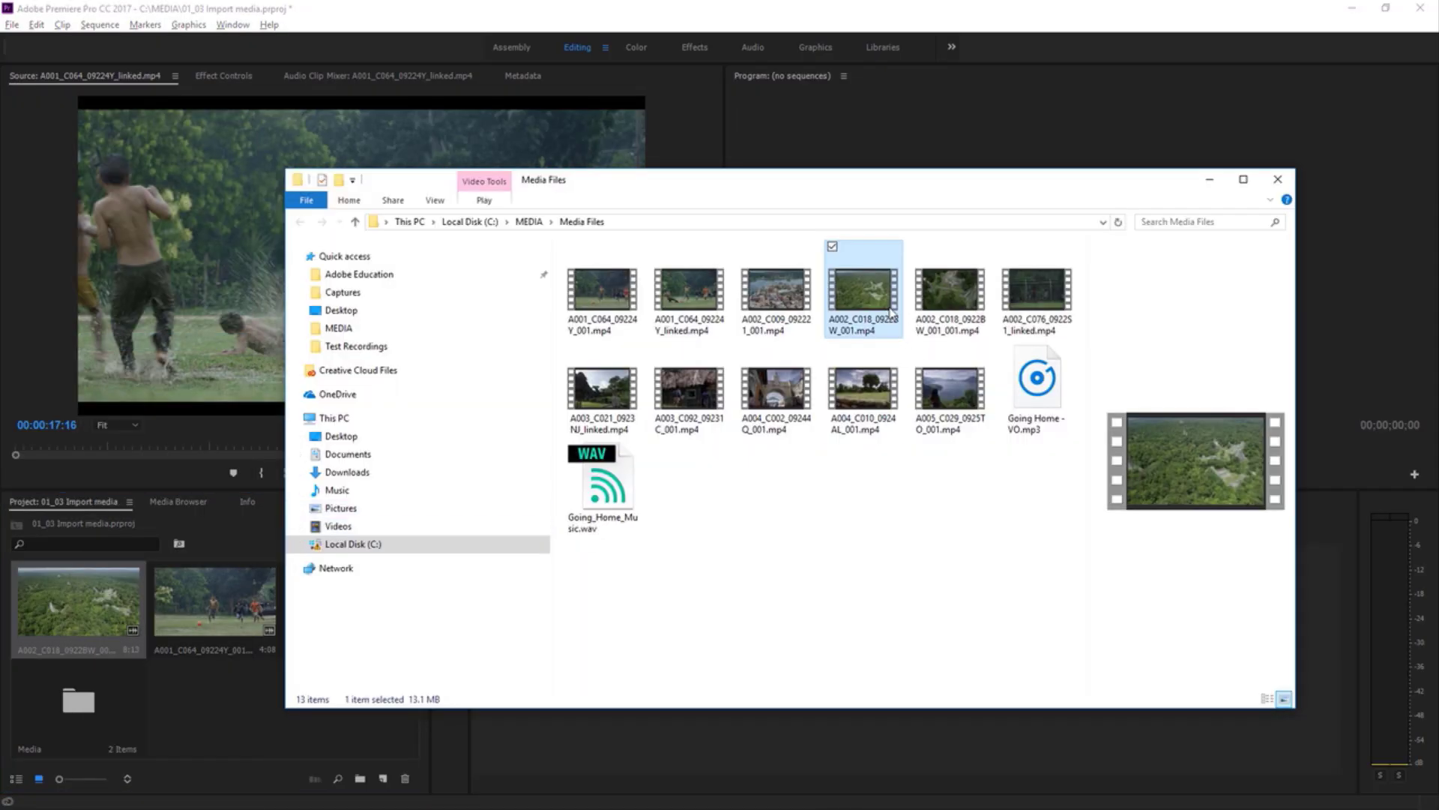
left_click(216, 694)
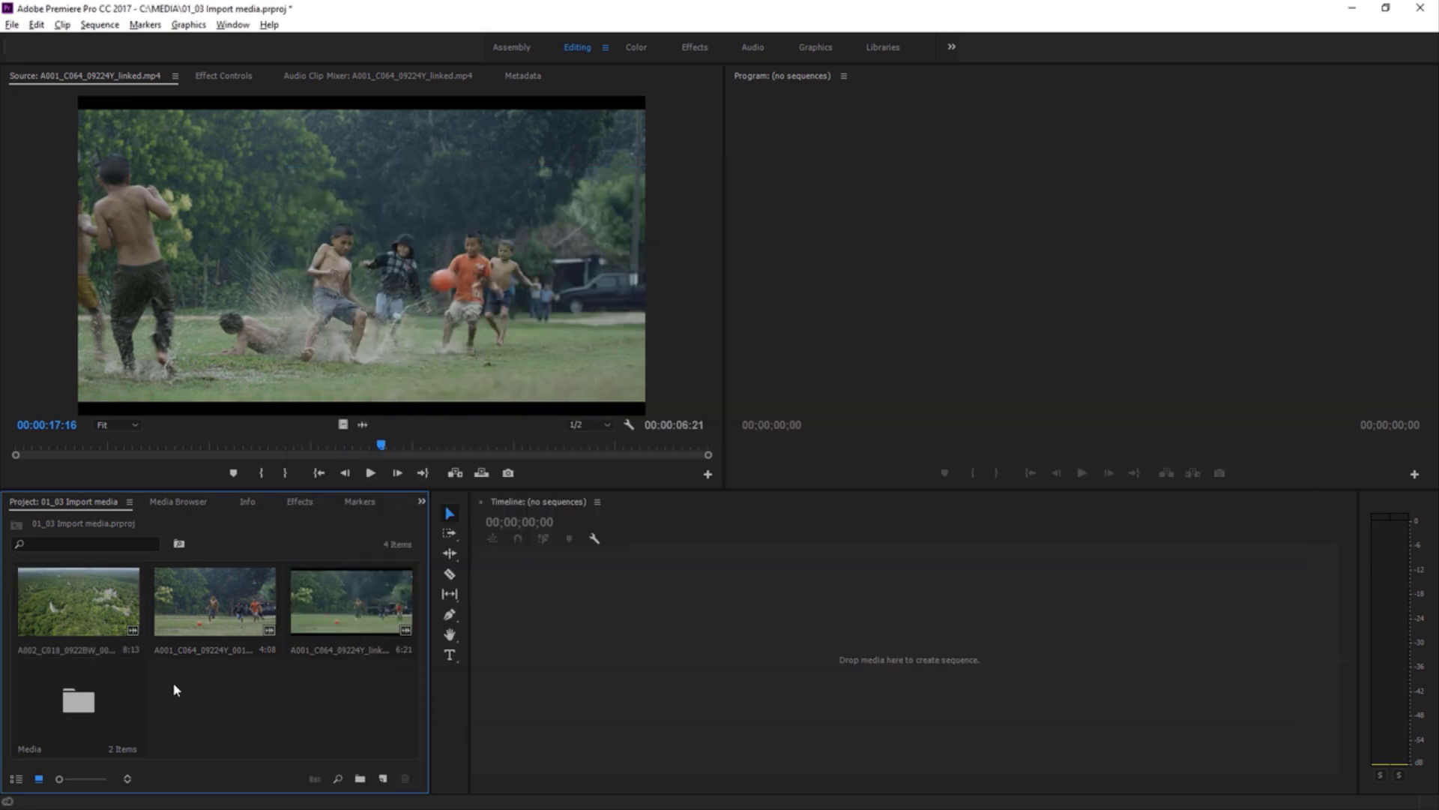
- Rename the clip A002_C018_0922BW_001.mp4 in the Project panel to Trees
left_click(84, 656)
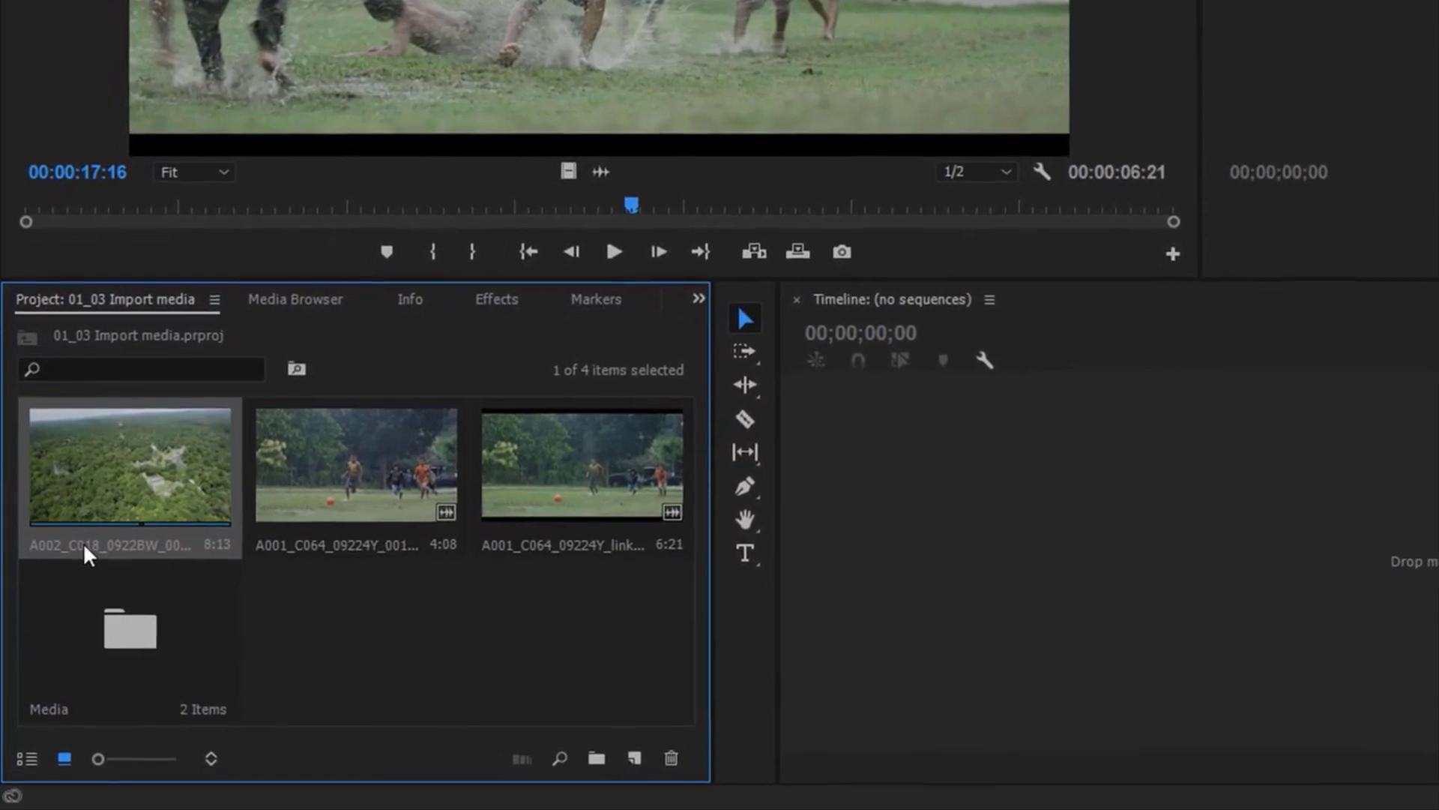
left_click(83, 541)
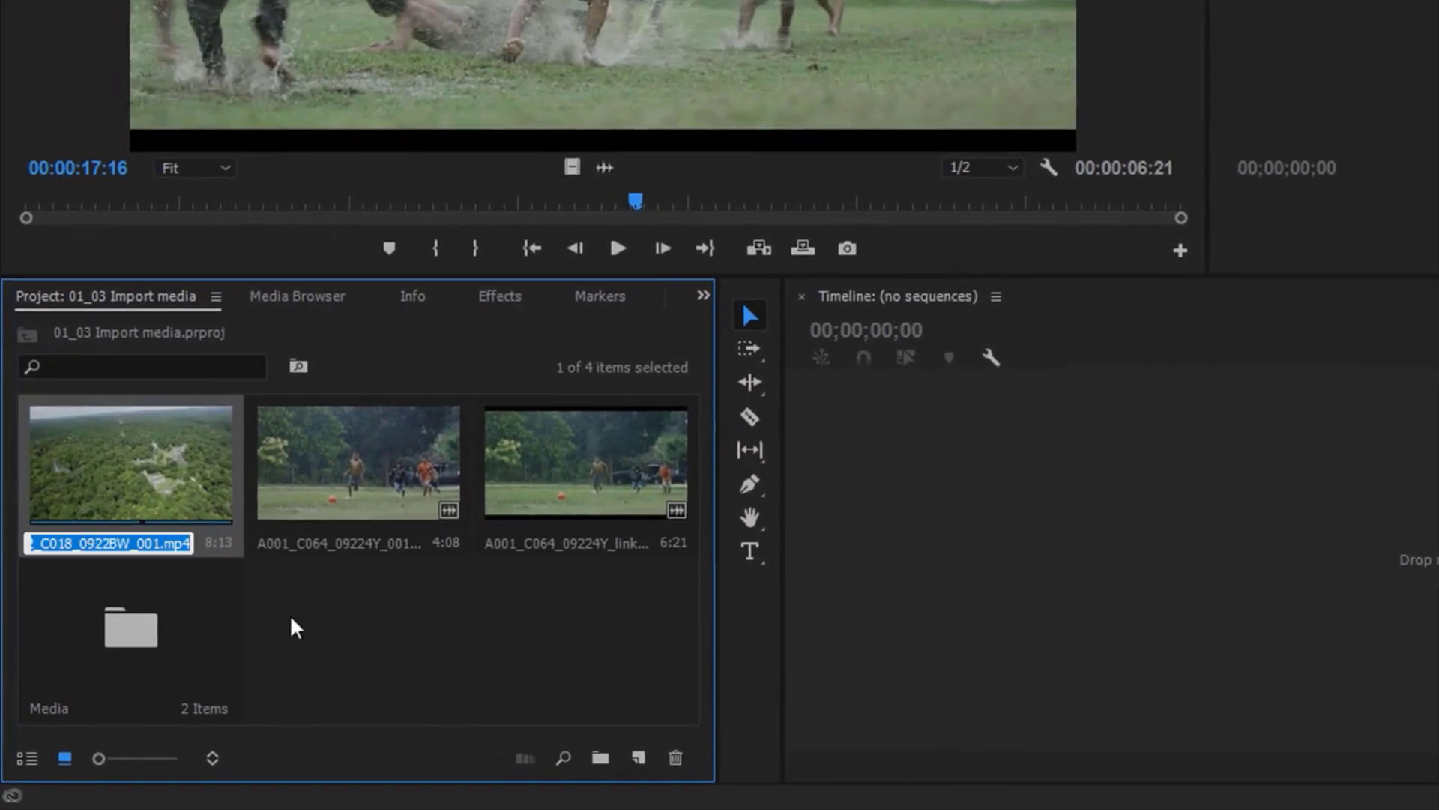
type("Trees")
left_click(460, 652)
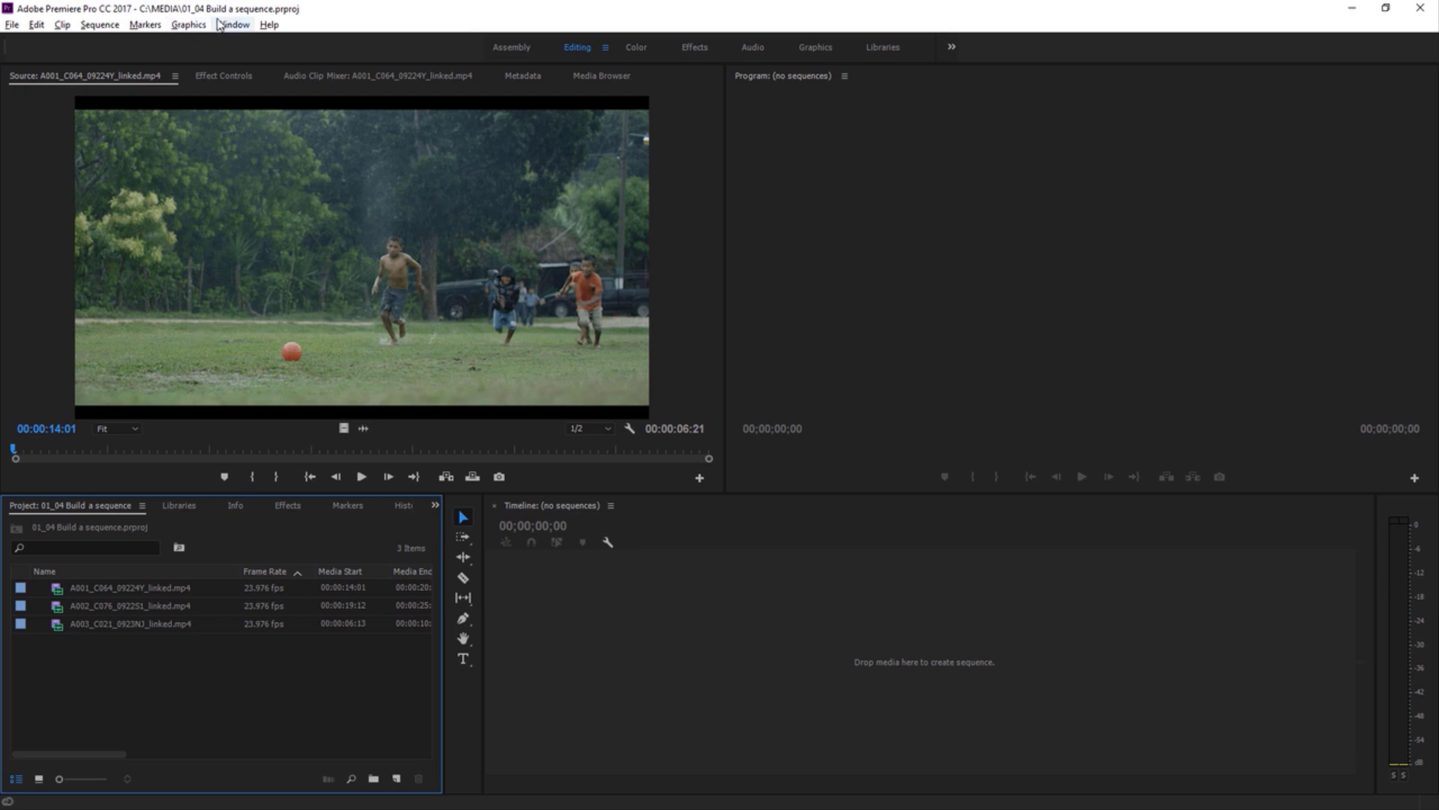
- View the project files in the MEDIA folder in File Explorer and return to the 01_04 Build a sequence project
key("alt+Tab")
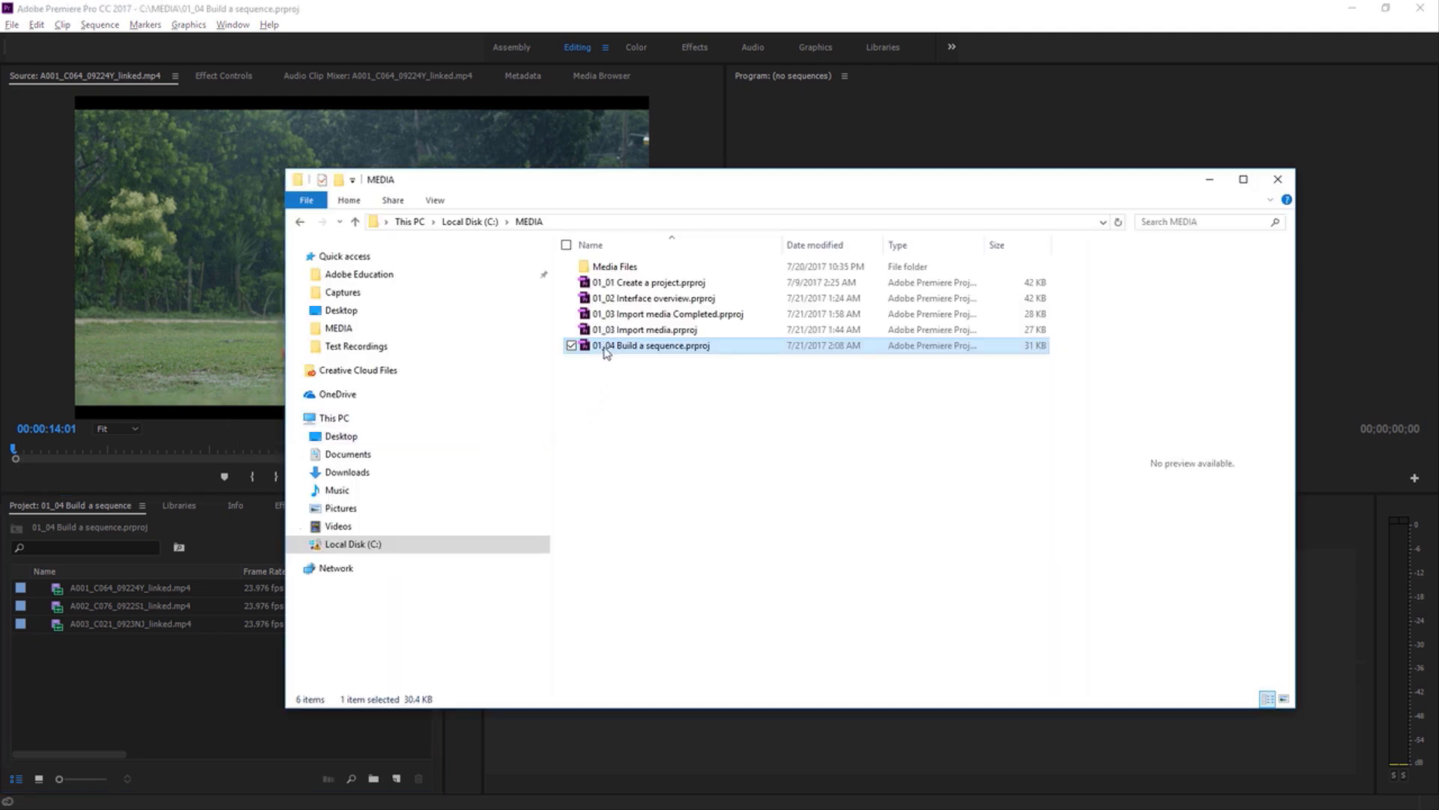
left_click(189, 678)
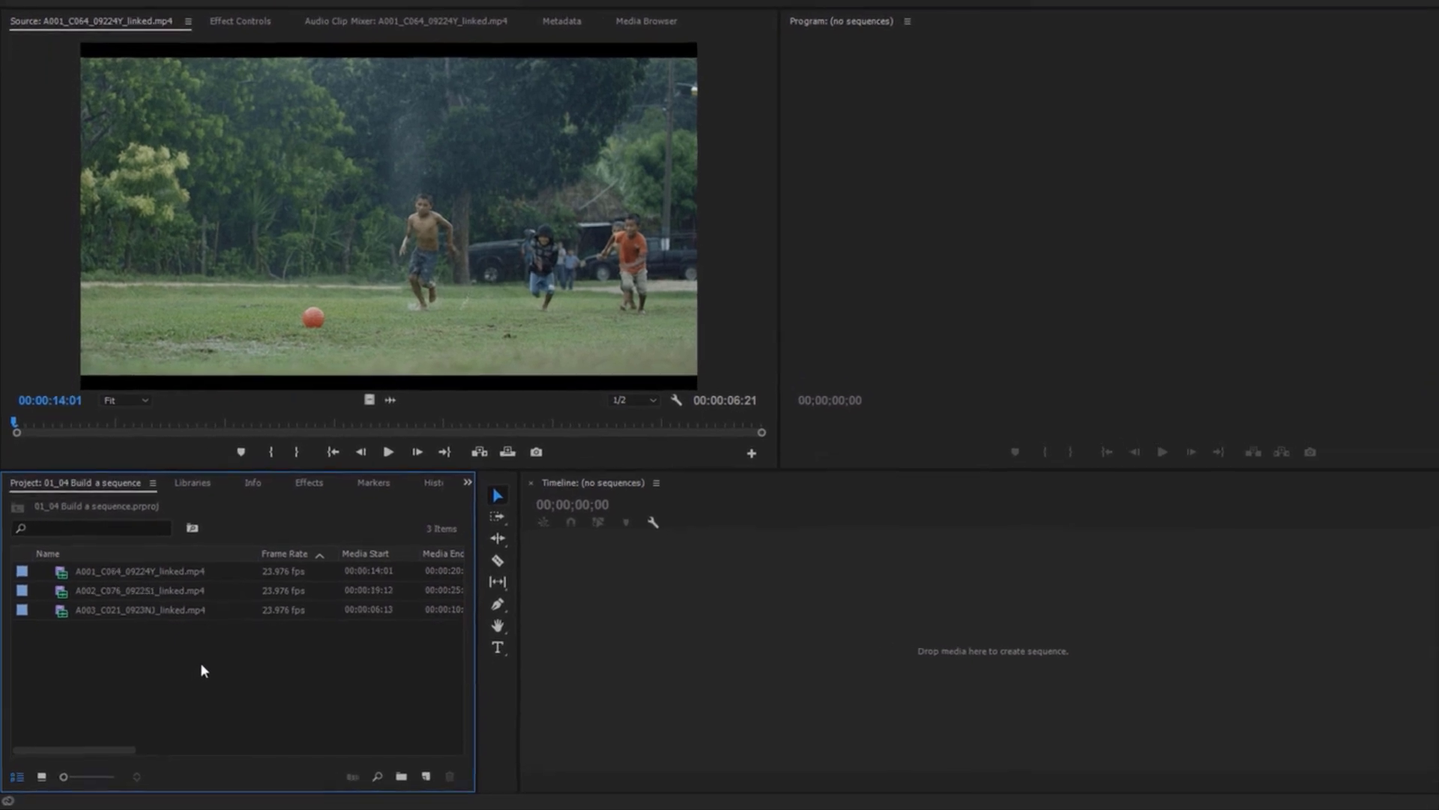
- Select individual clips in the project's list, including A001_C064_09224Y_linked.mp4, and switch the Project panel to icon view
left_click(83, 538)
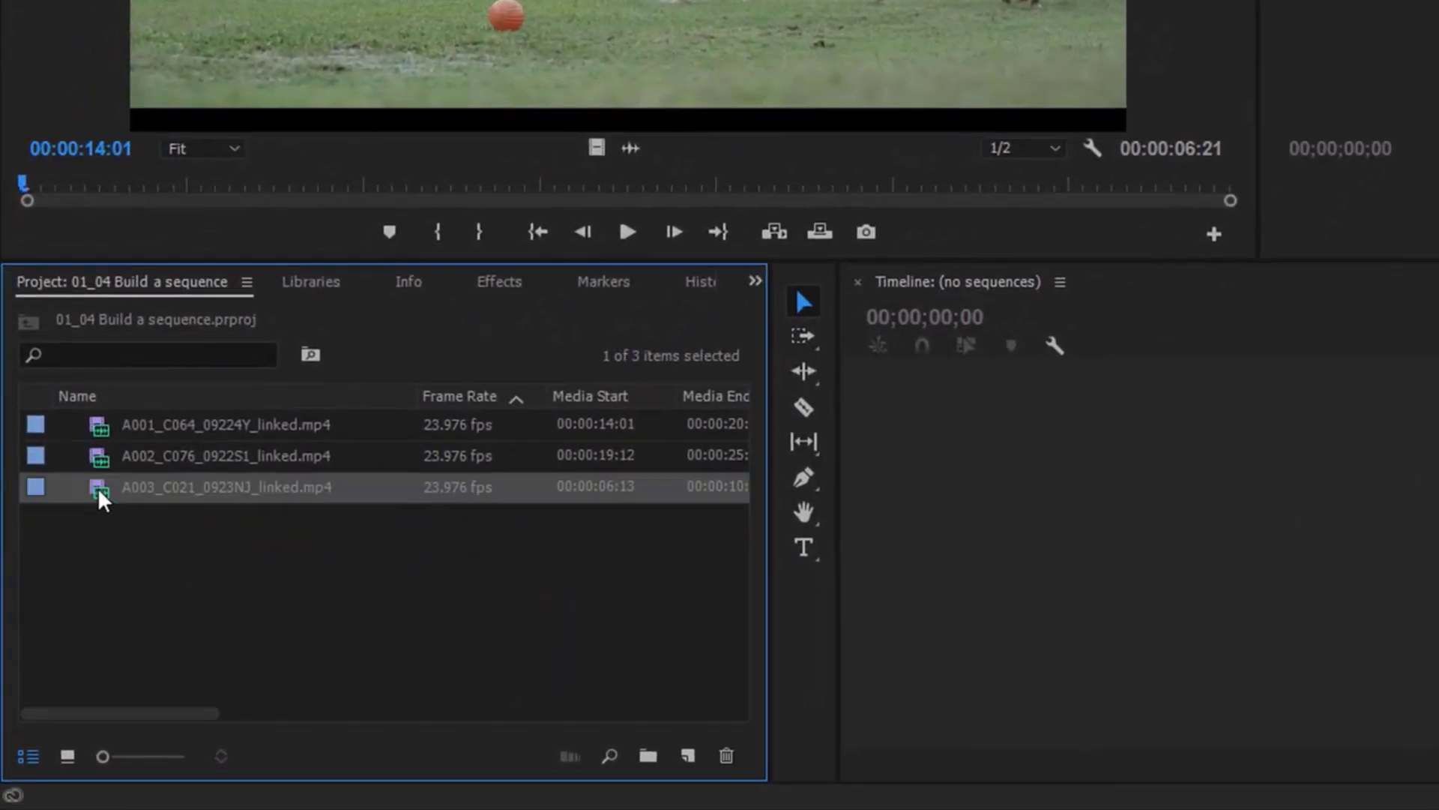
left_click(83, 513)
left_click(105, 422)
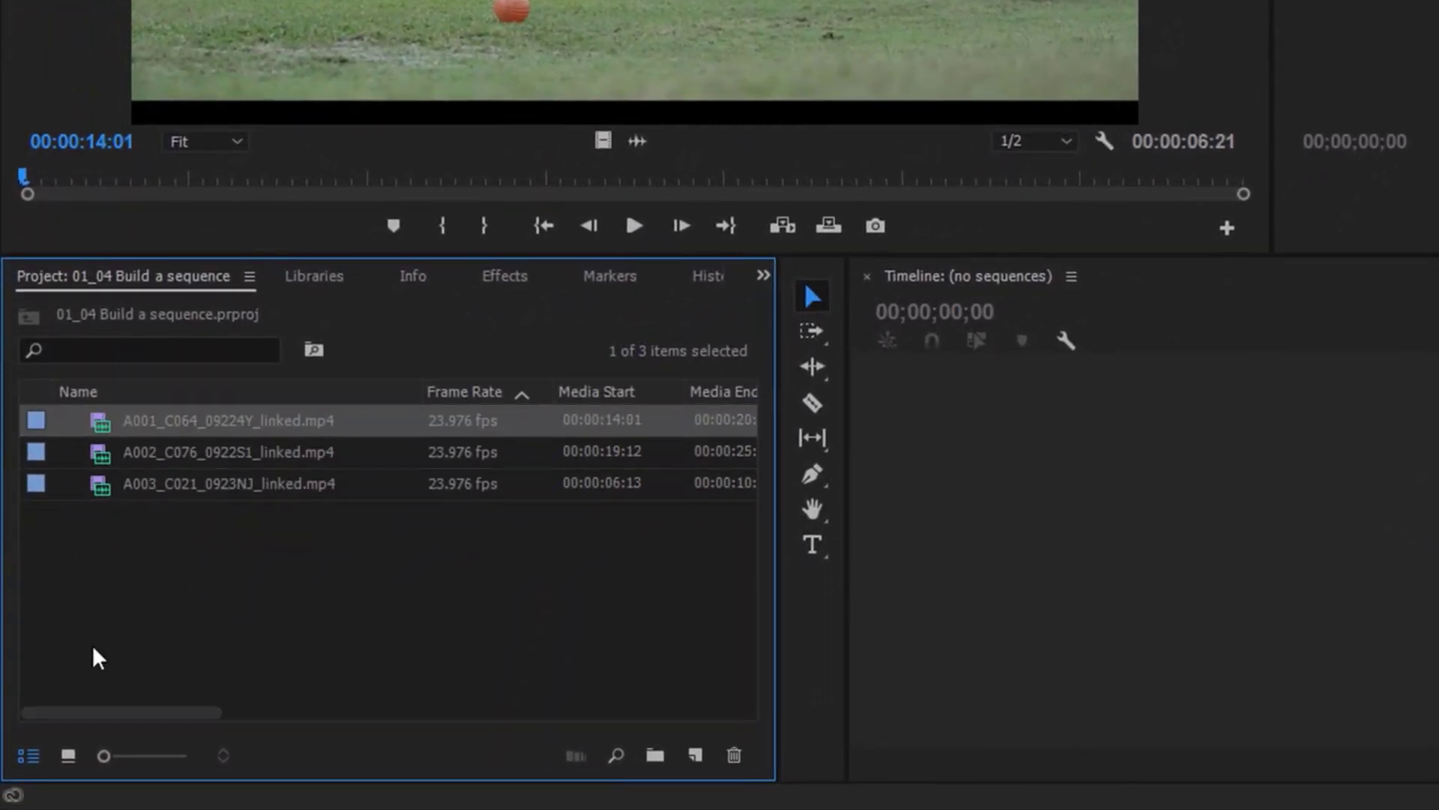
left_click(66, 755)
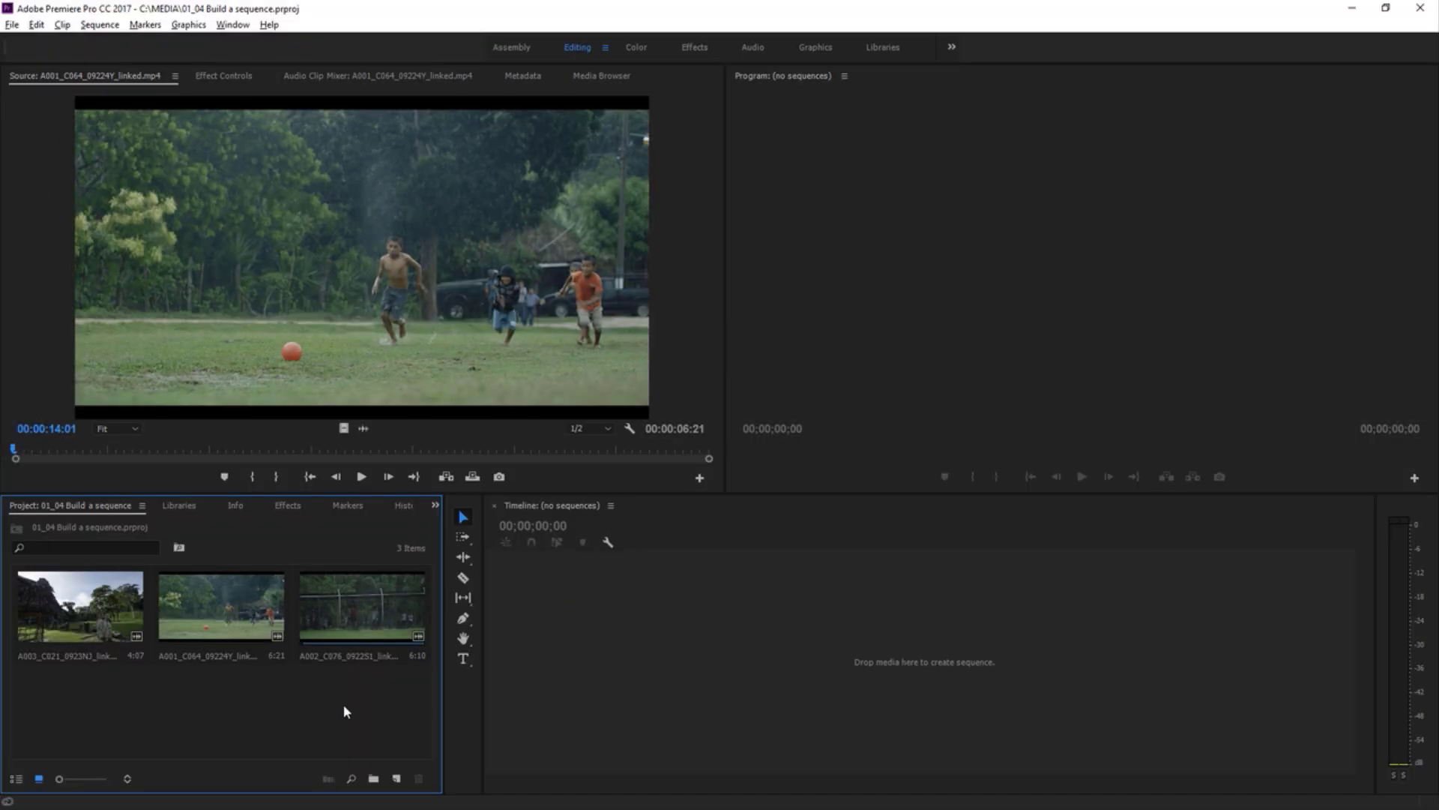
- Select all three clips in the Project panel and create a sequence from them in the empty Timeline
left_click_drag(343, 704, 109, 593)
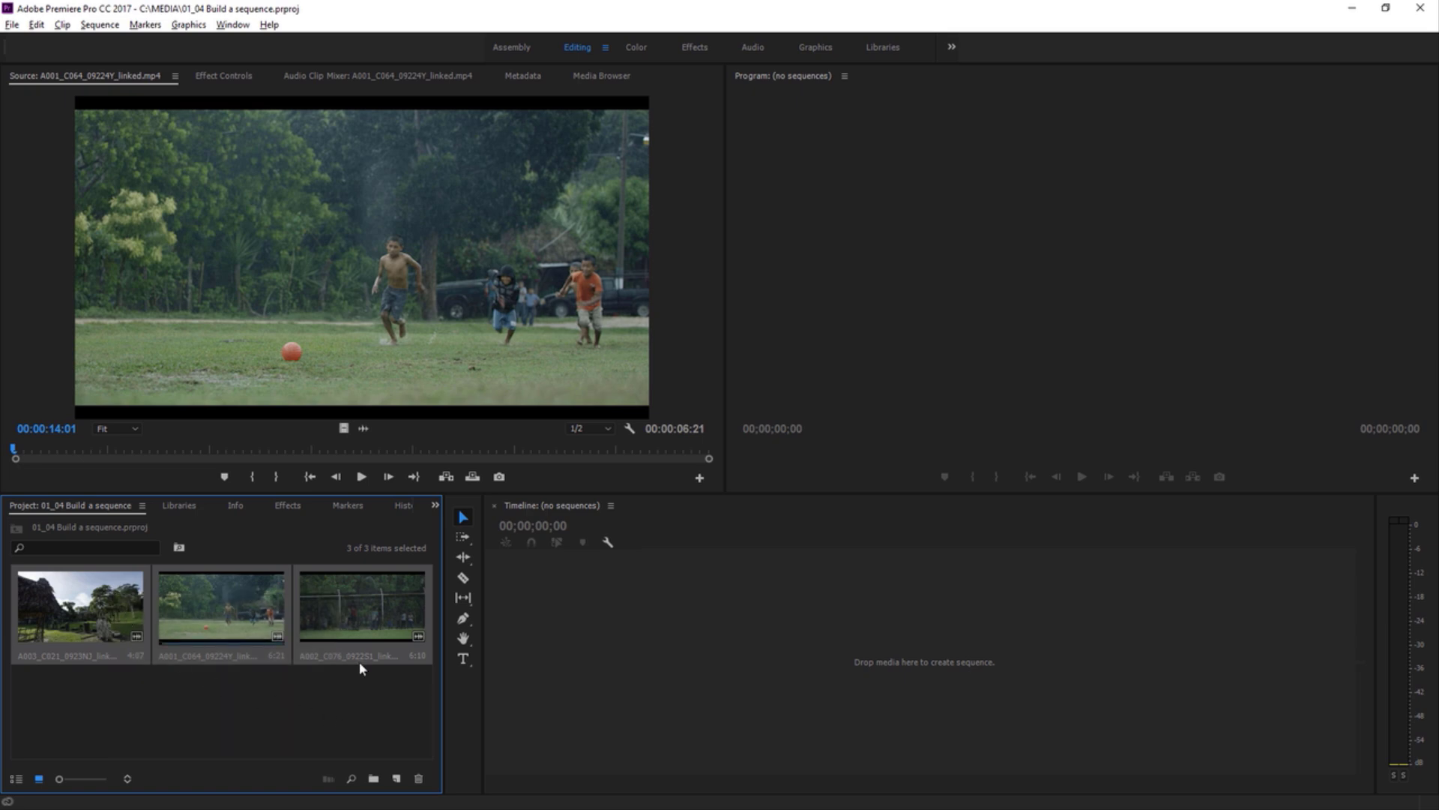
left_click_drag(360, 618, 784, 671)
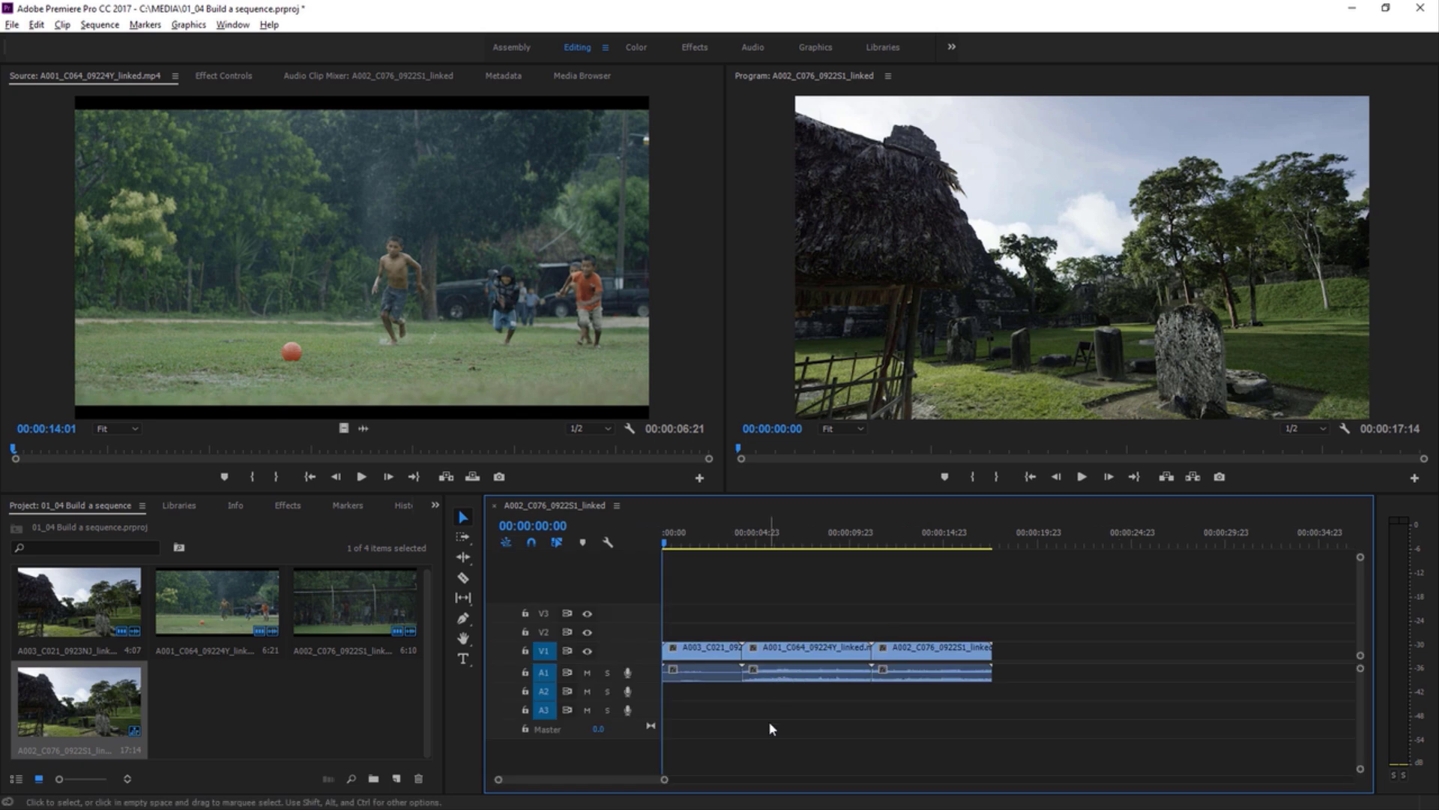
- Select each of the three clips in the timeline in turn and increase the V1 track's height to reveal clip thumbnails
left_click(706, 655)
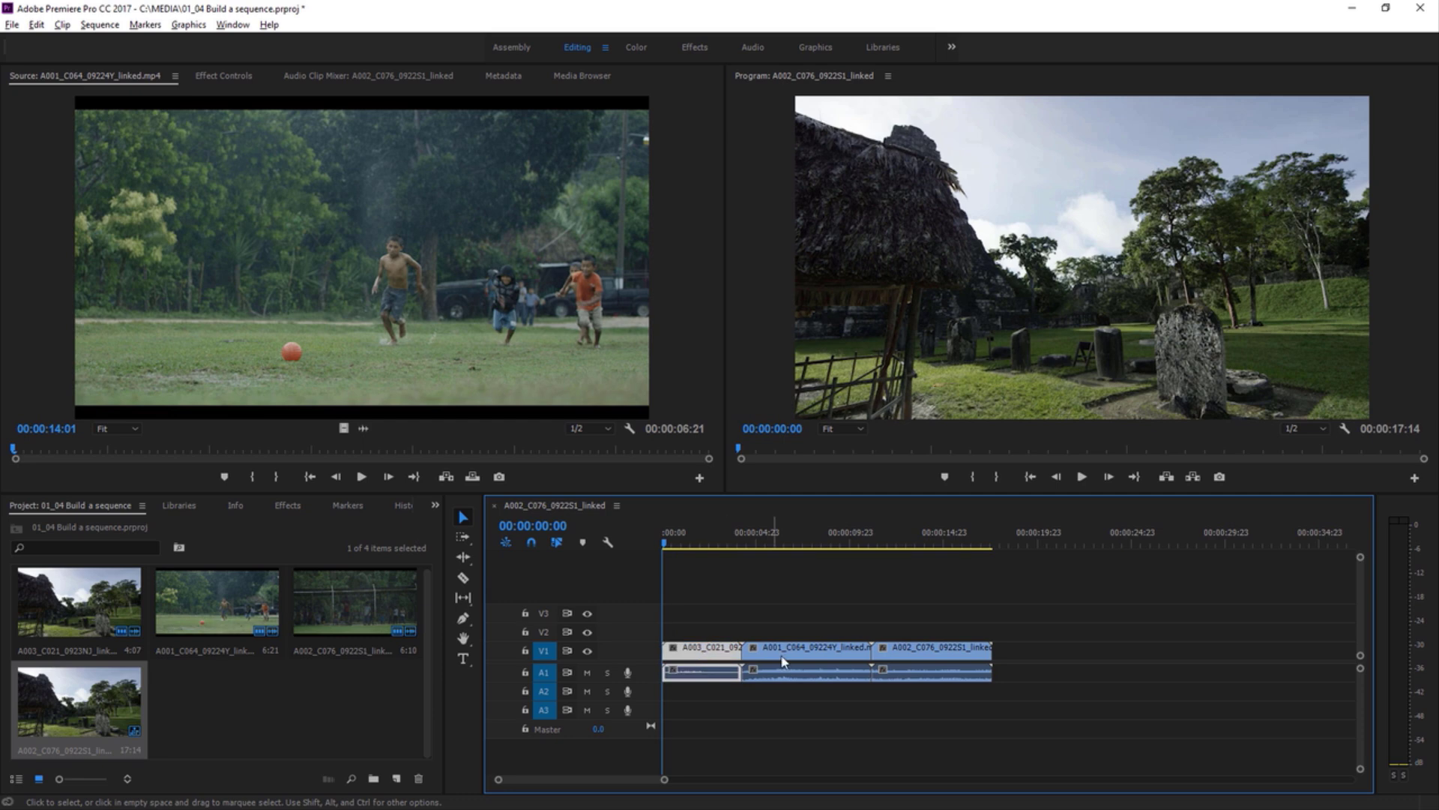
left_click(784, 661)
left_click(891, 664)
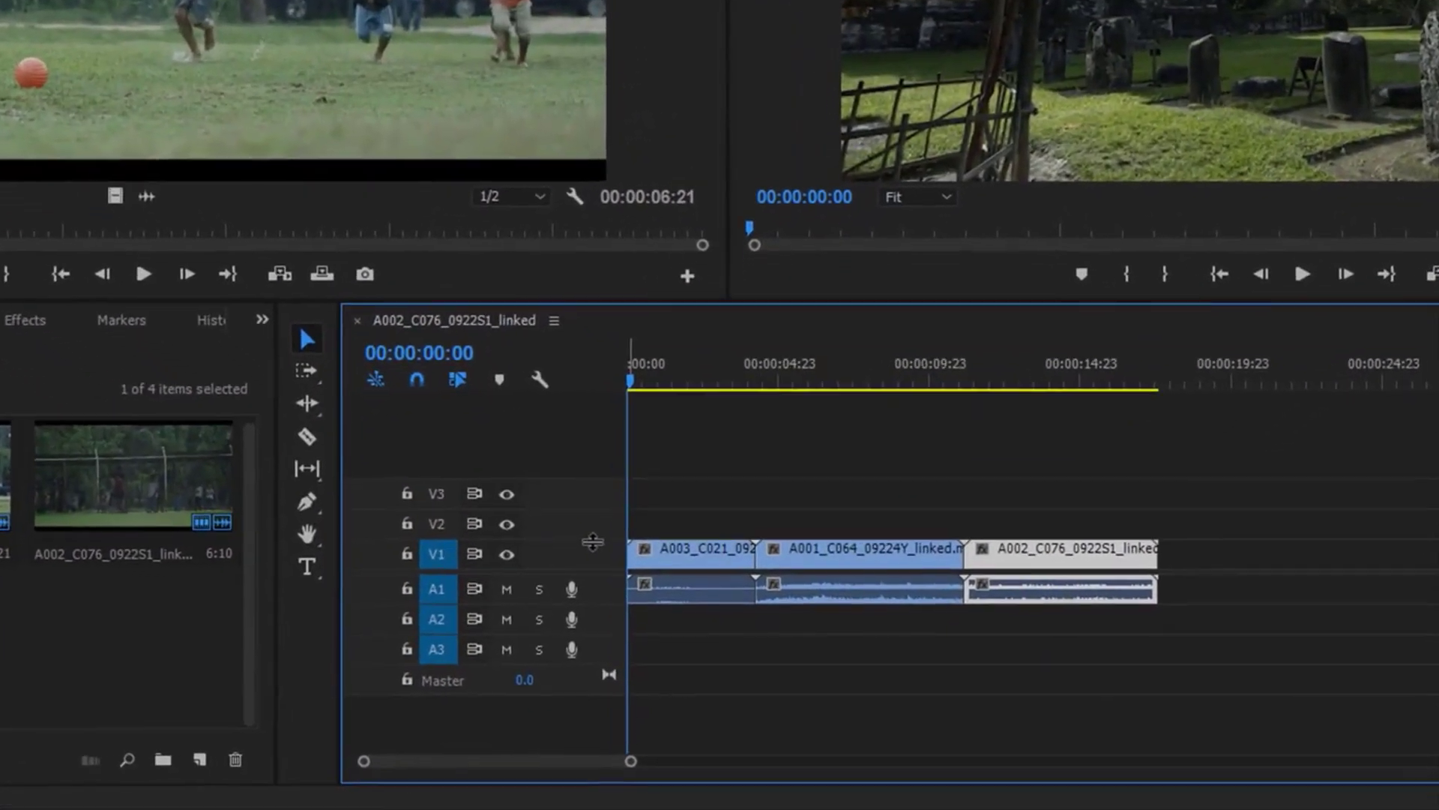
left_click_drag(589, 529, 584, 481)
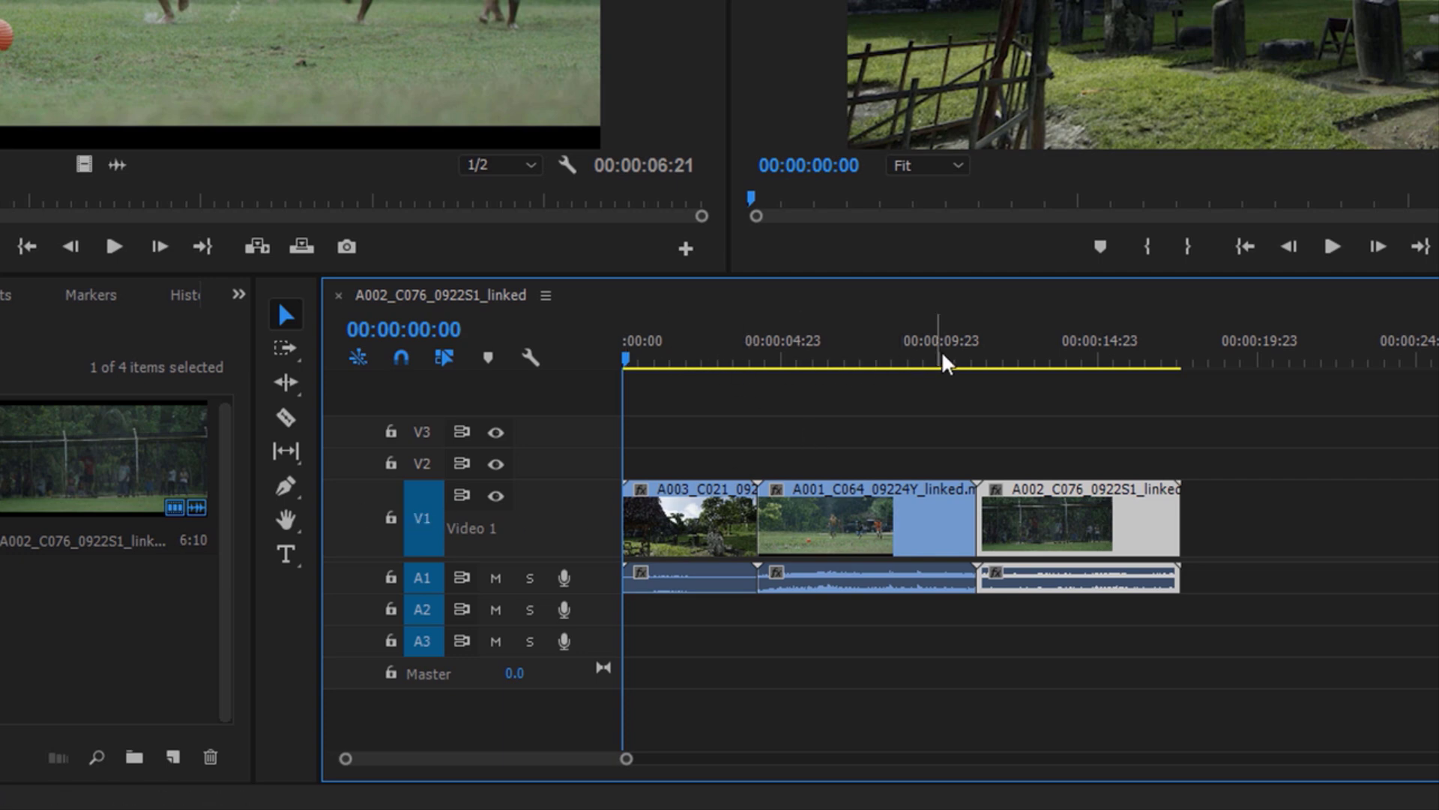
- Play and pause the sequence through all three clips, and move the playhead back to 00:00:09:12 in the second clip
left_click(679, 358)
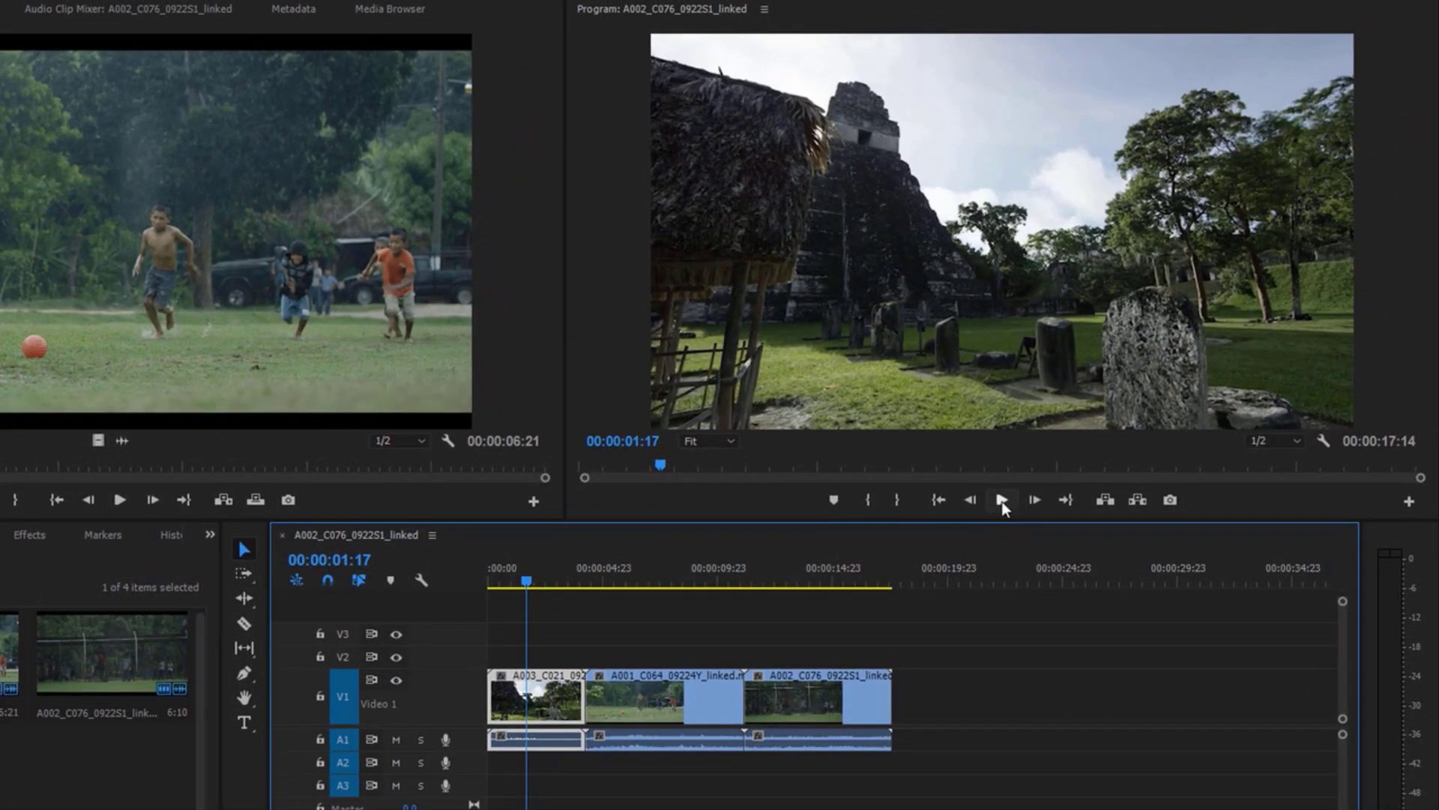
left_click(1002, 500)
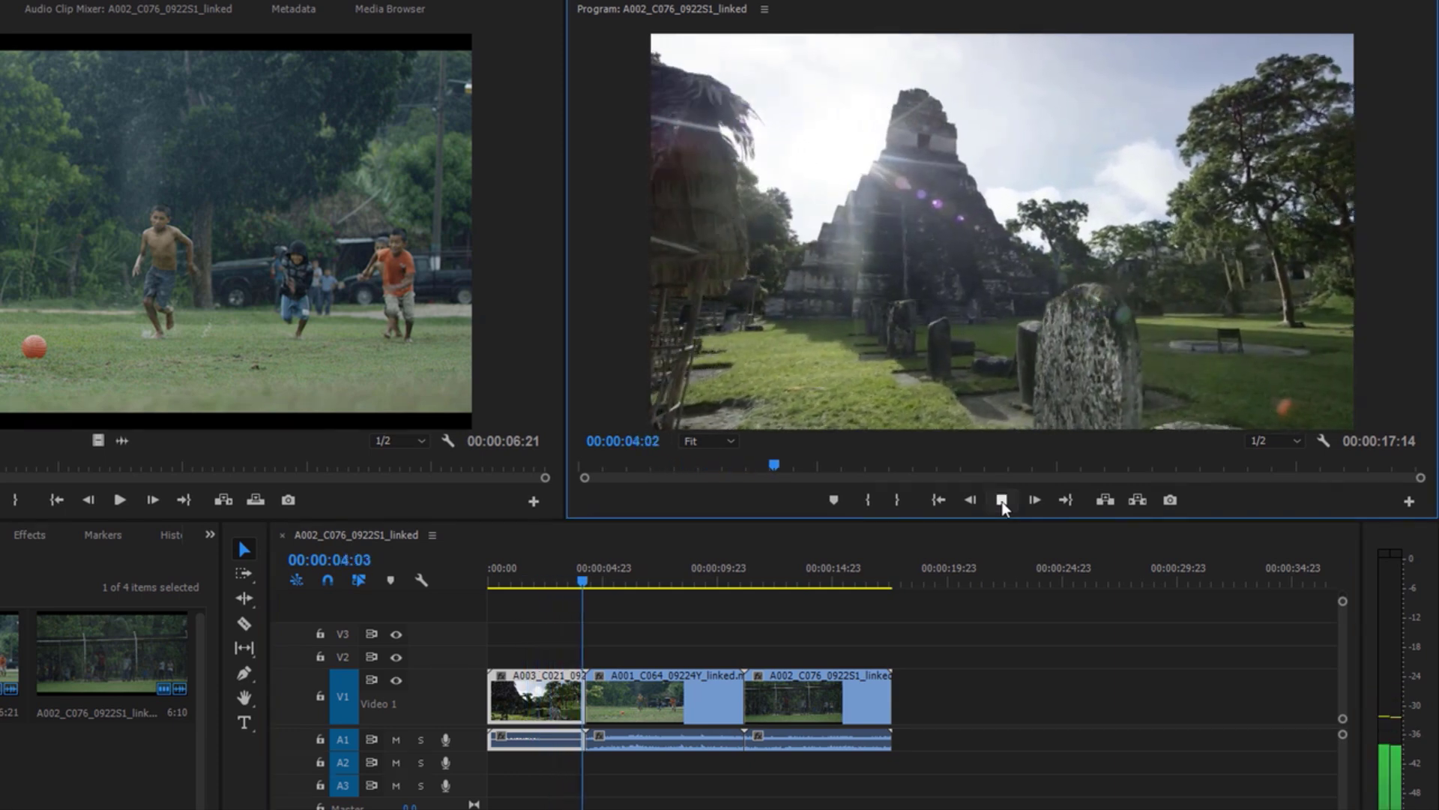
left_click(1002, 501)
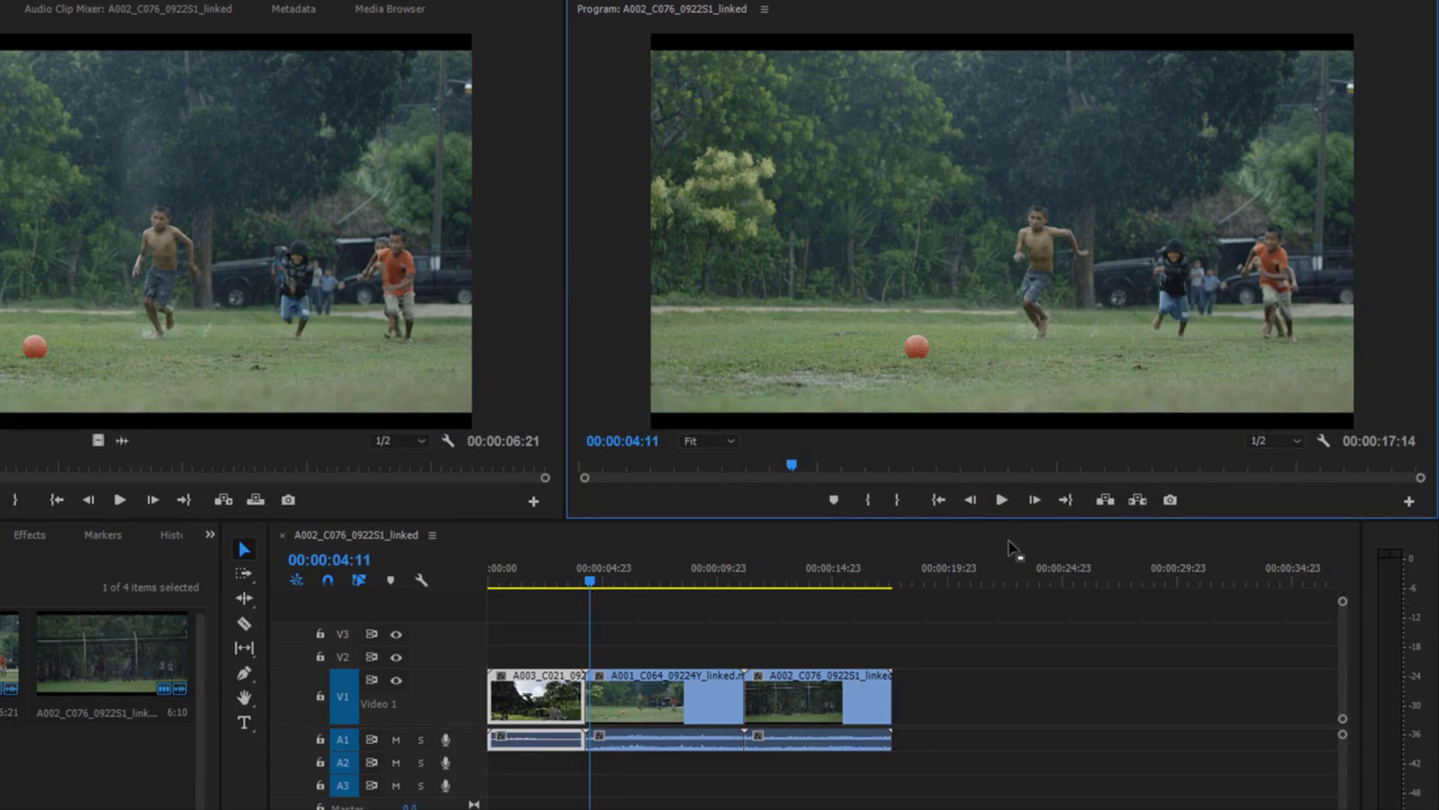
key("space")
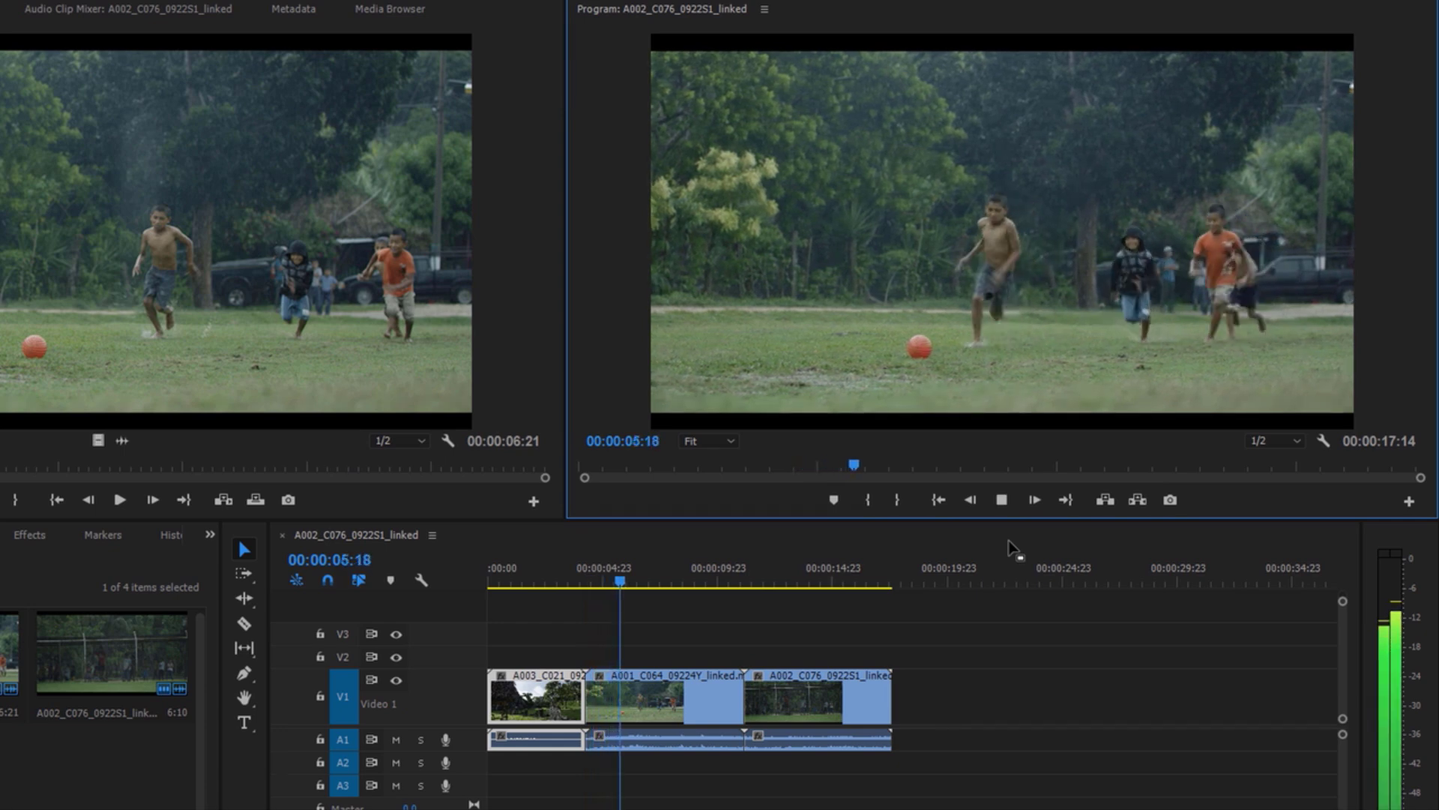
key("space")
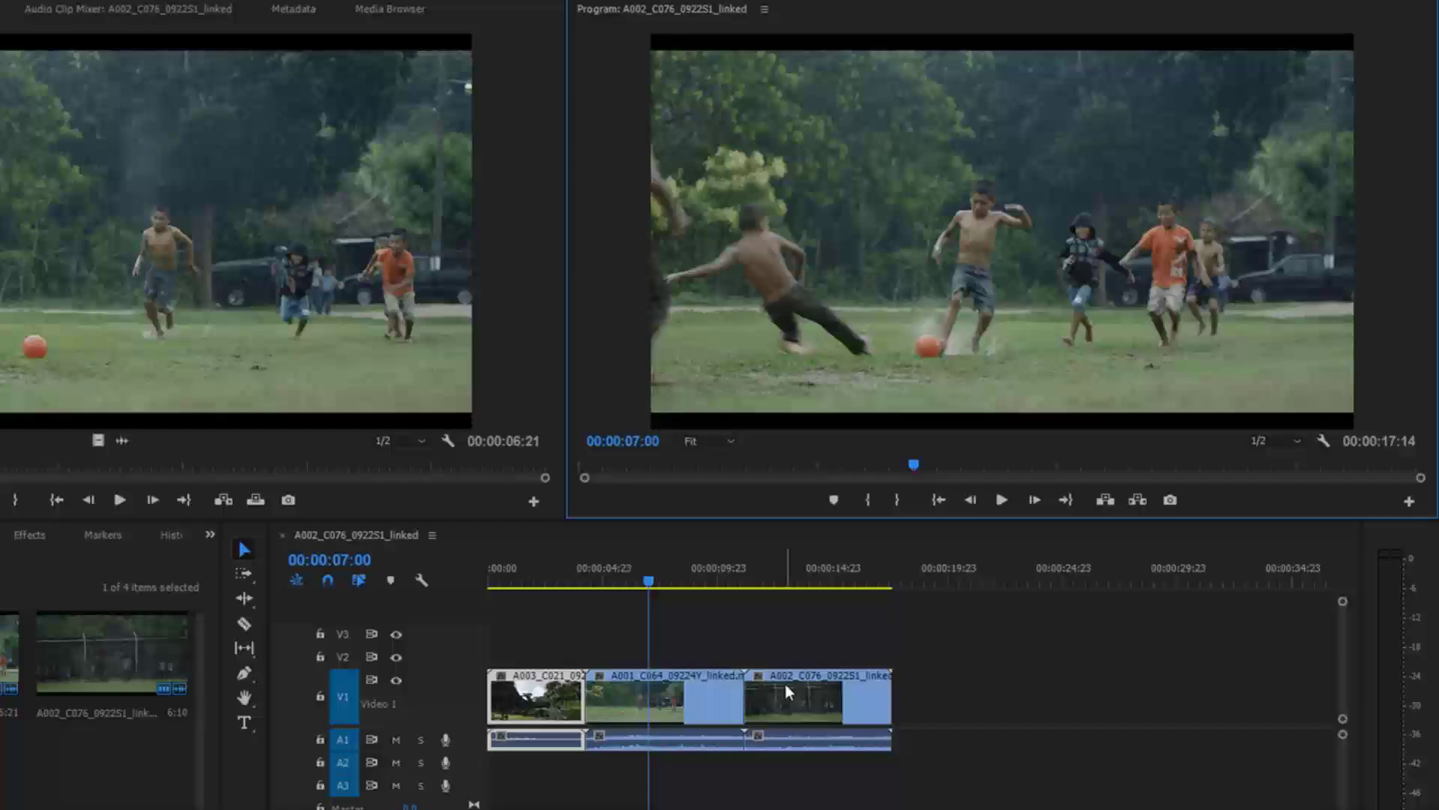
mouse_move(784, 684)
left_click(1004, 503)
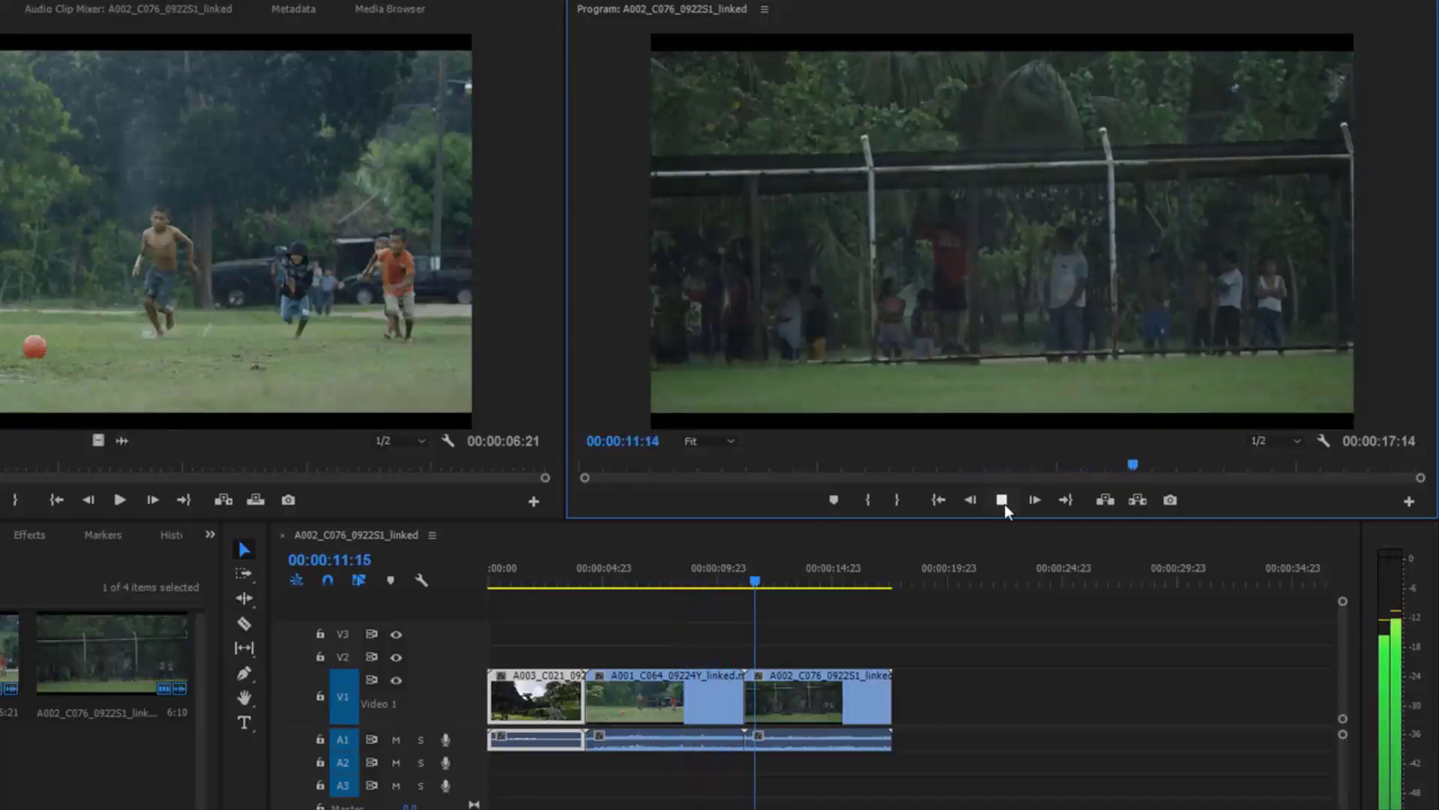
left_click(1003, 501)
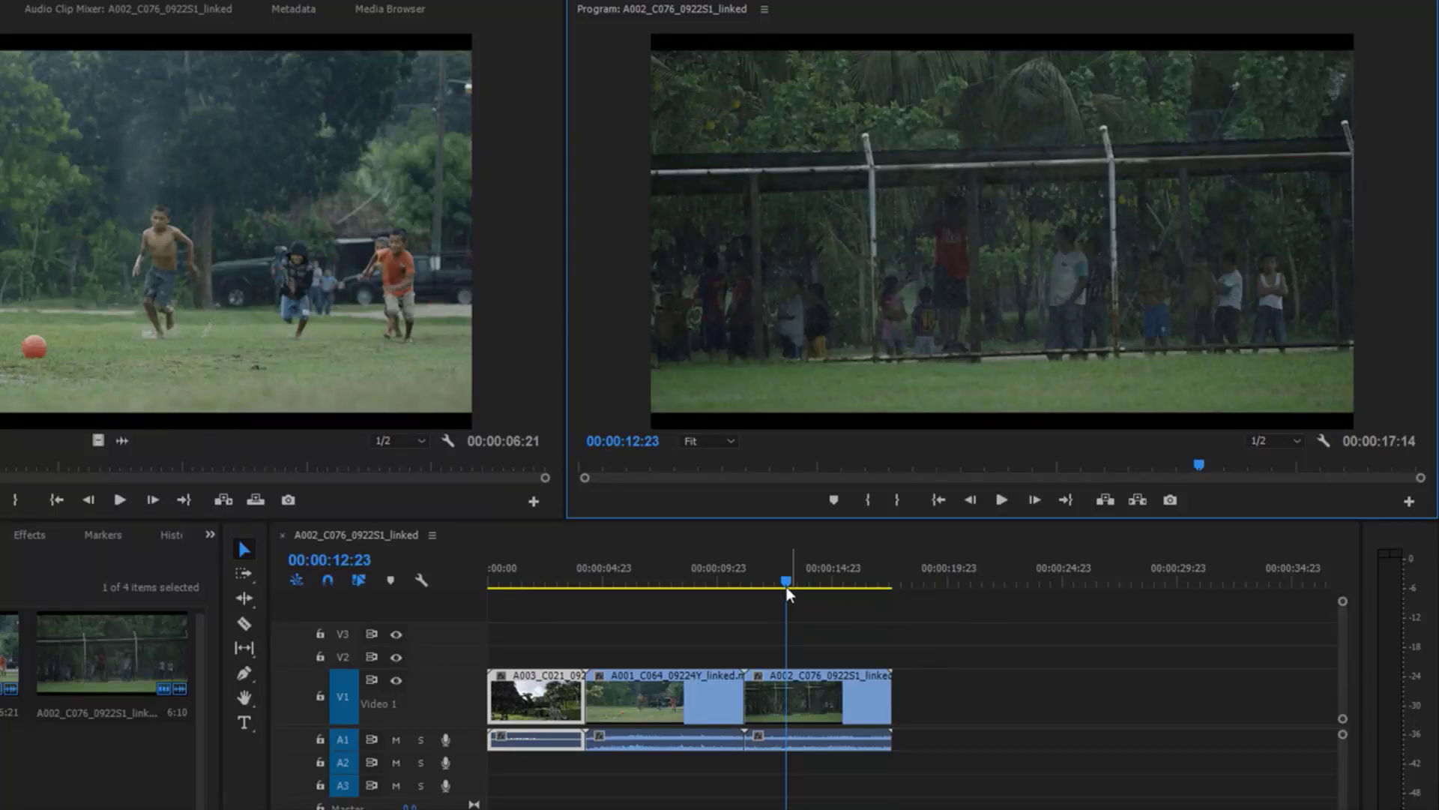
left_click_drag(763, 581, 711, 587)
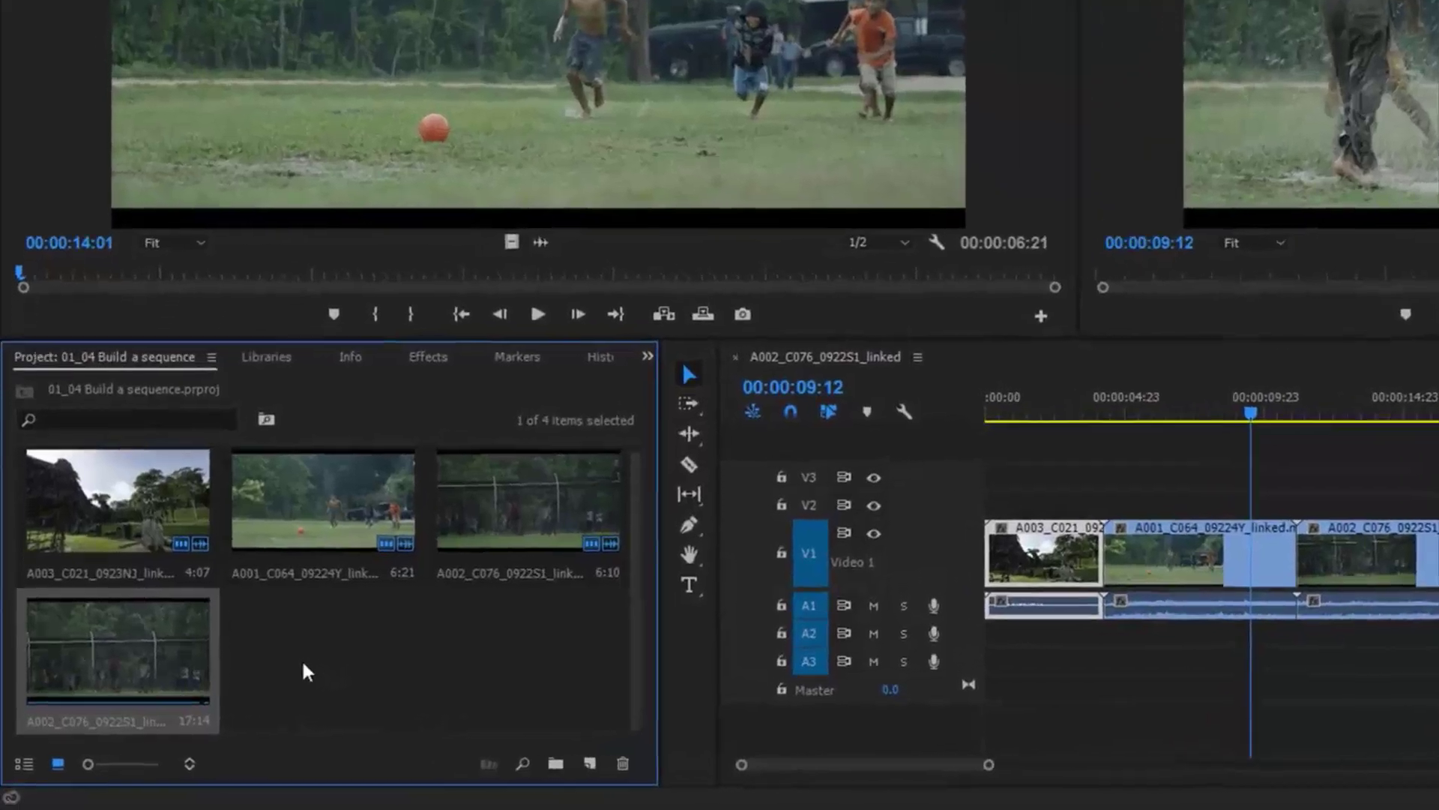
- Switch the Project panel to list view and rename the sequence A002_C076_0922S1_linked to First Sequence
left_click(304, 671)
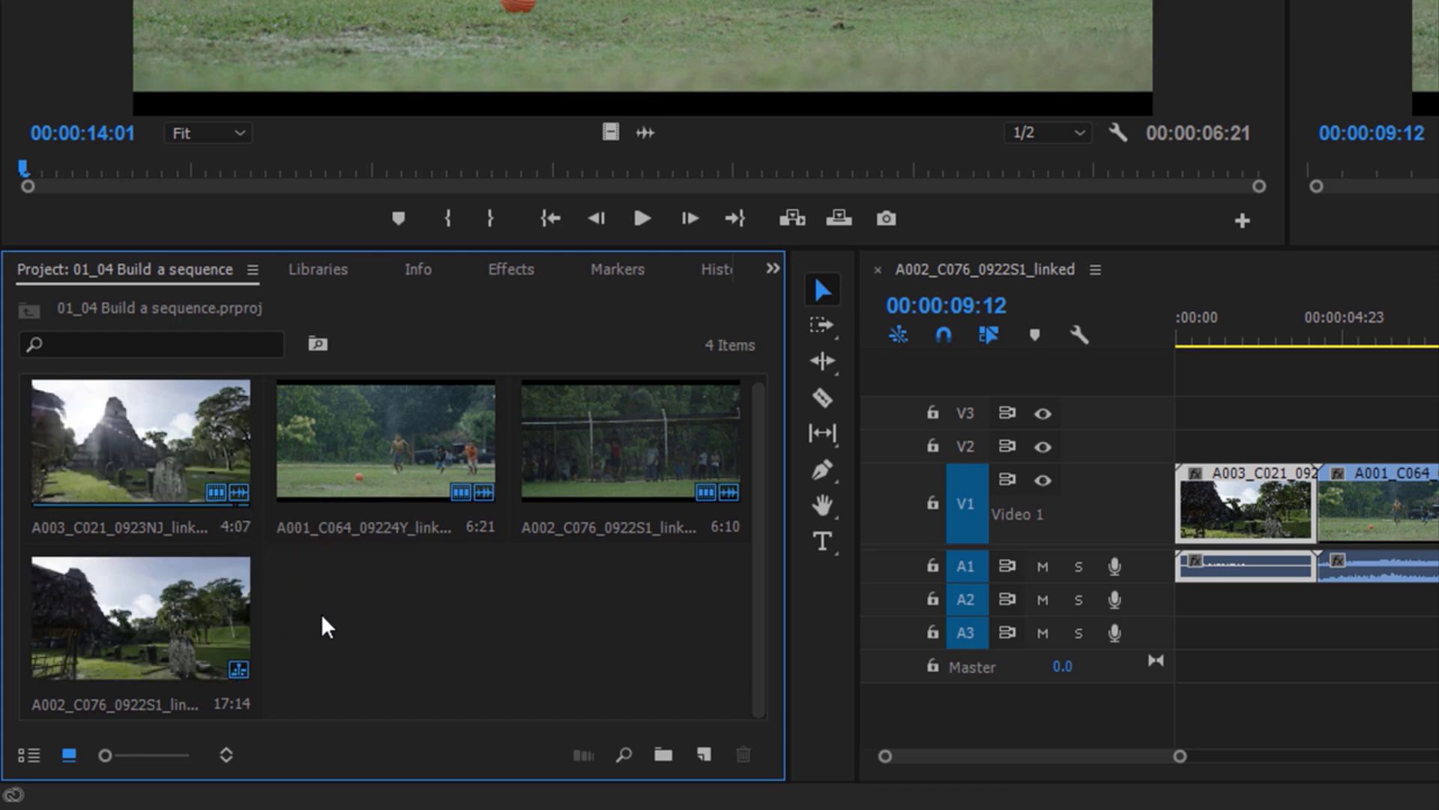
left_click(30, 751)
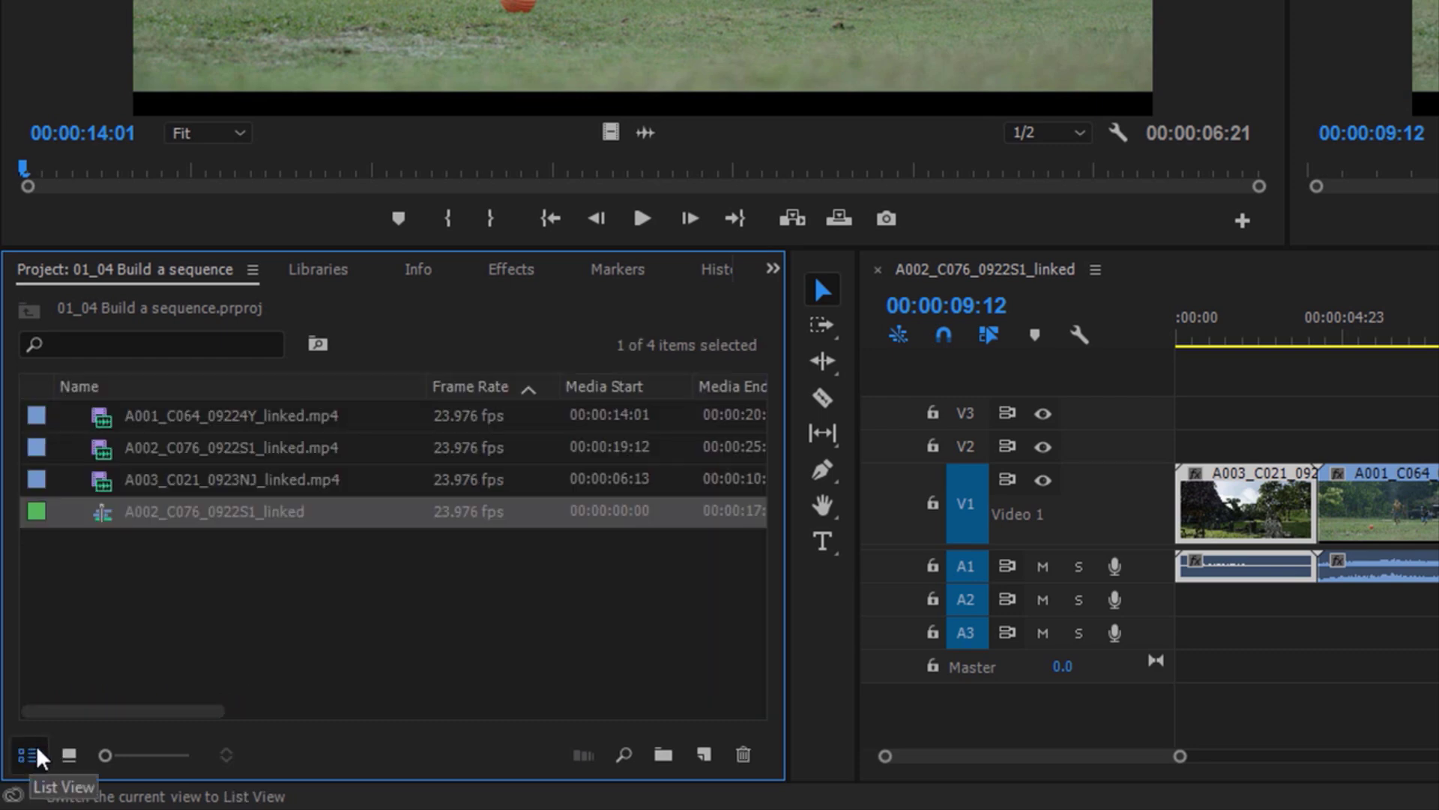
left_click(125, 577)
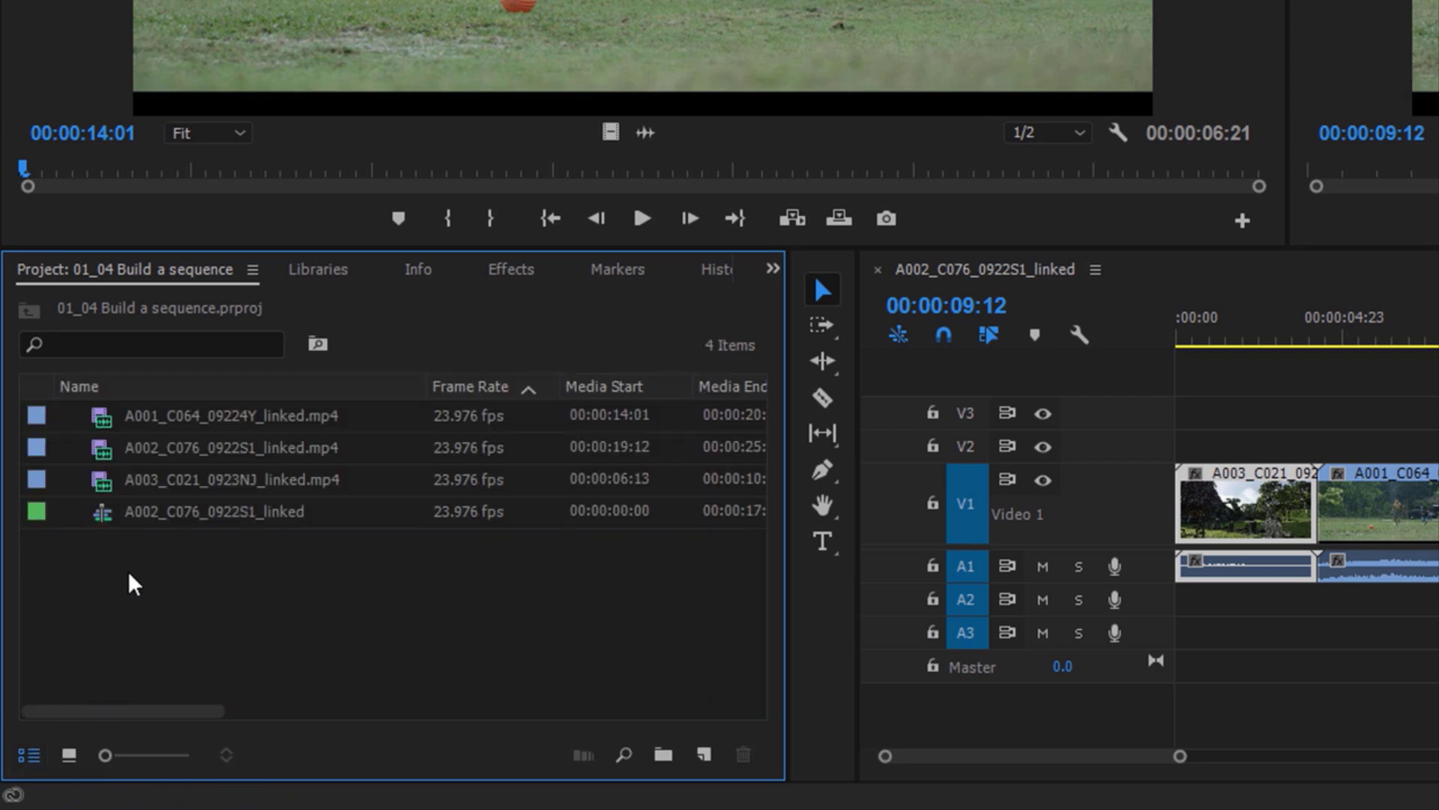
left_click(187, 511)
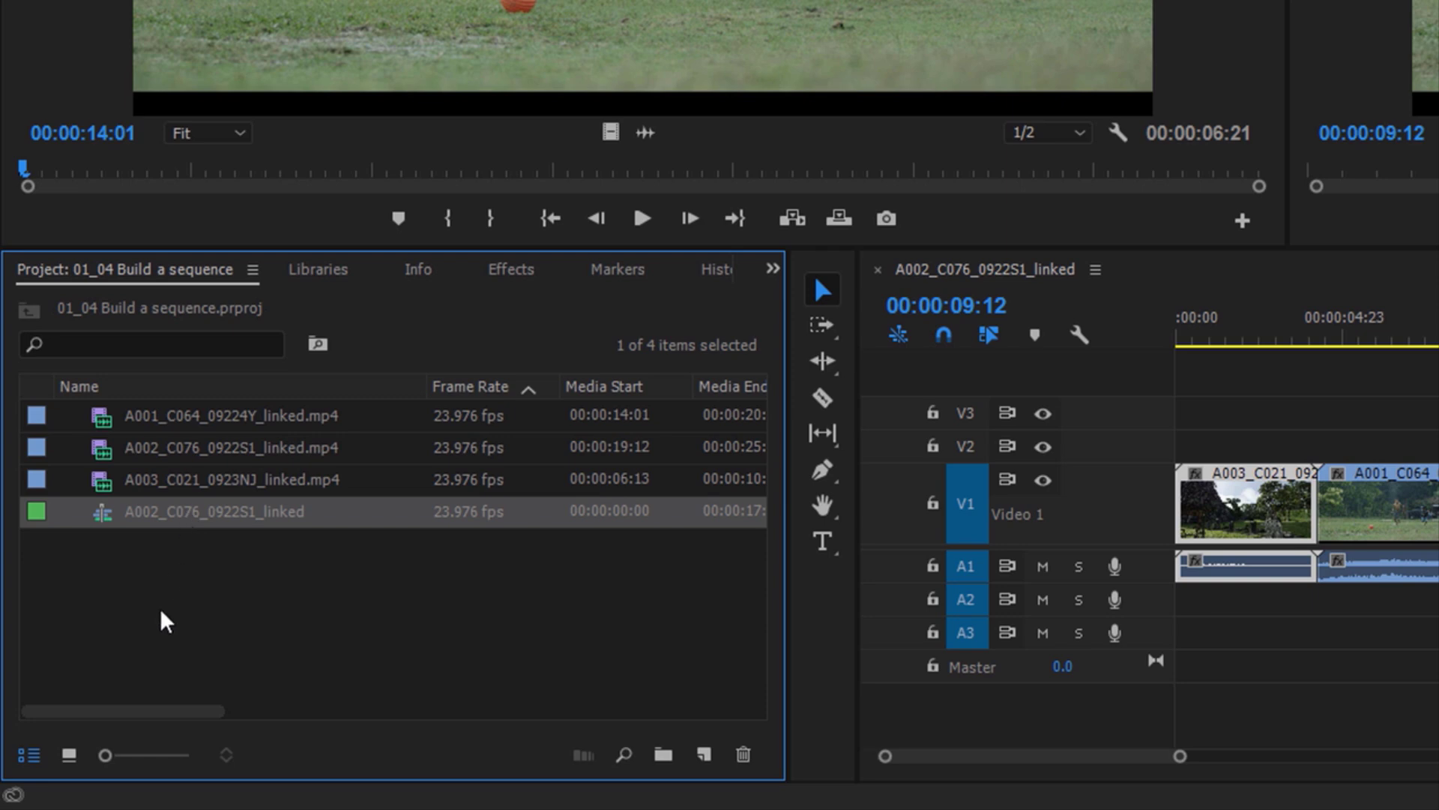
left_click(187, 511)
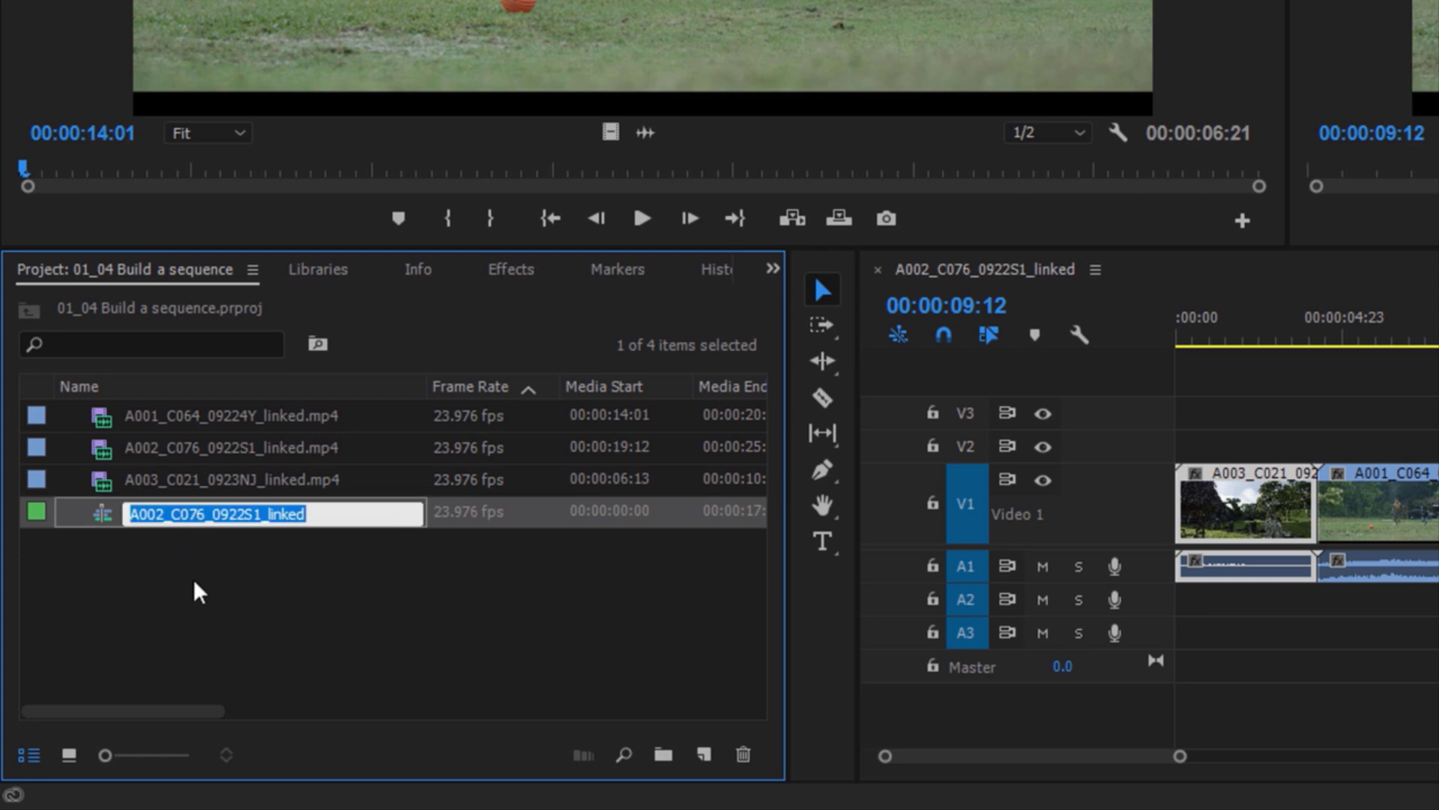
type("First Sequence")
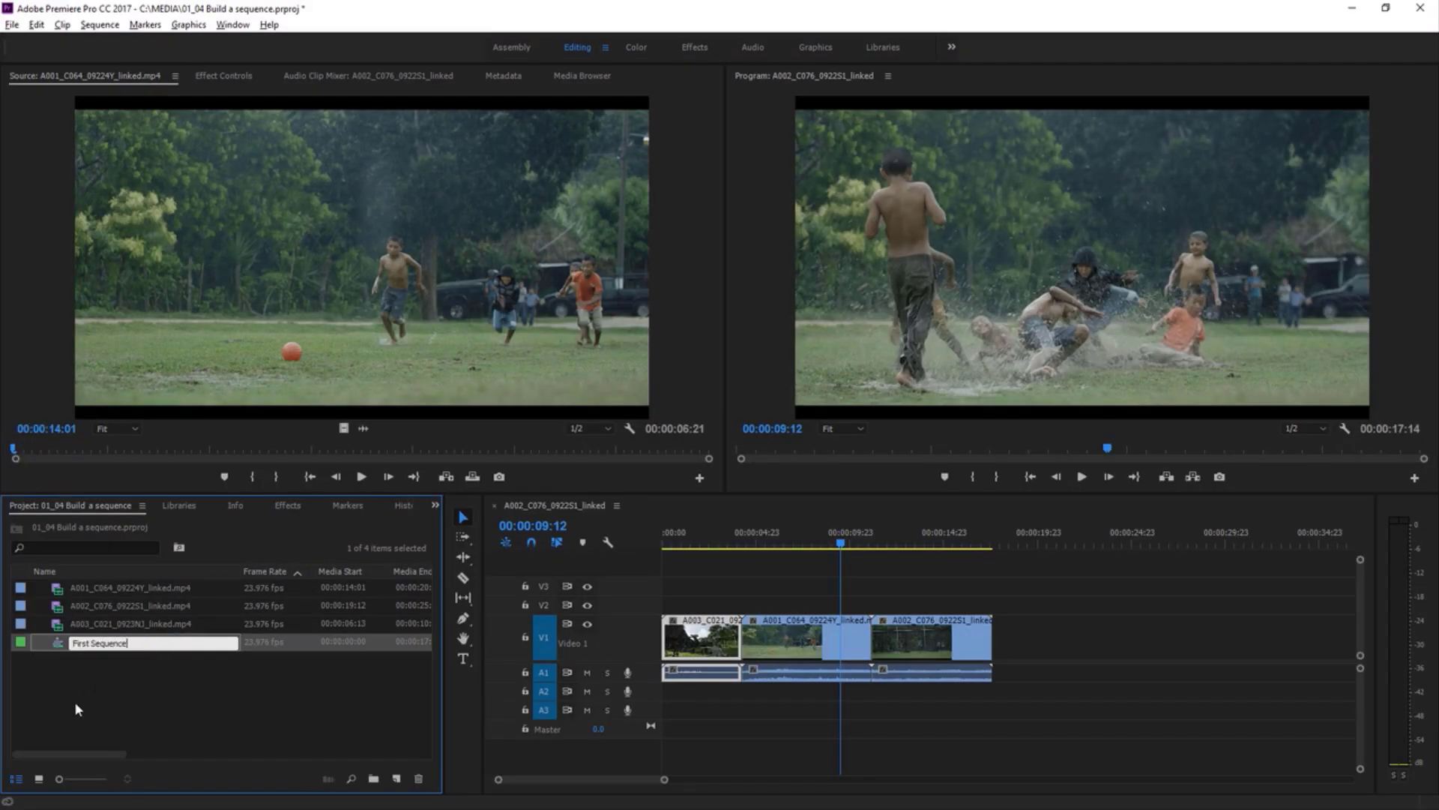
key("Return")
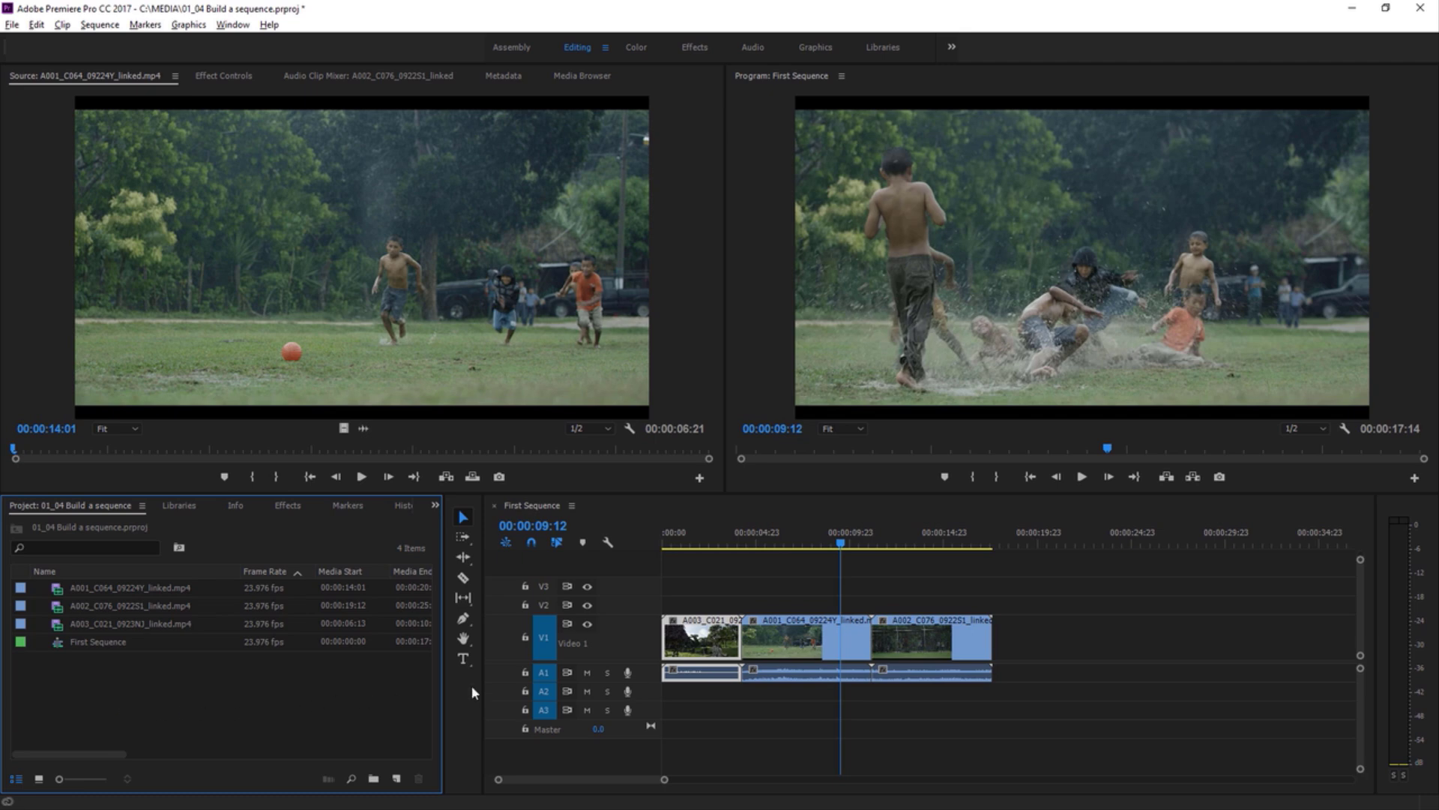
- Delete the middle clip, A001_C064_09224Y_linked.mp4, from the timeline without closing the gap, and undo the deletion
left_click(689, 567)
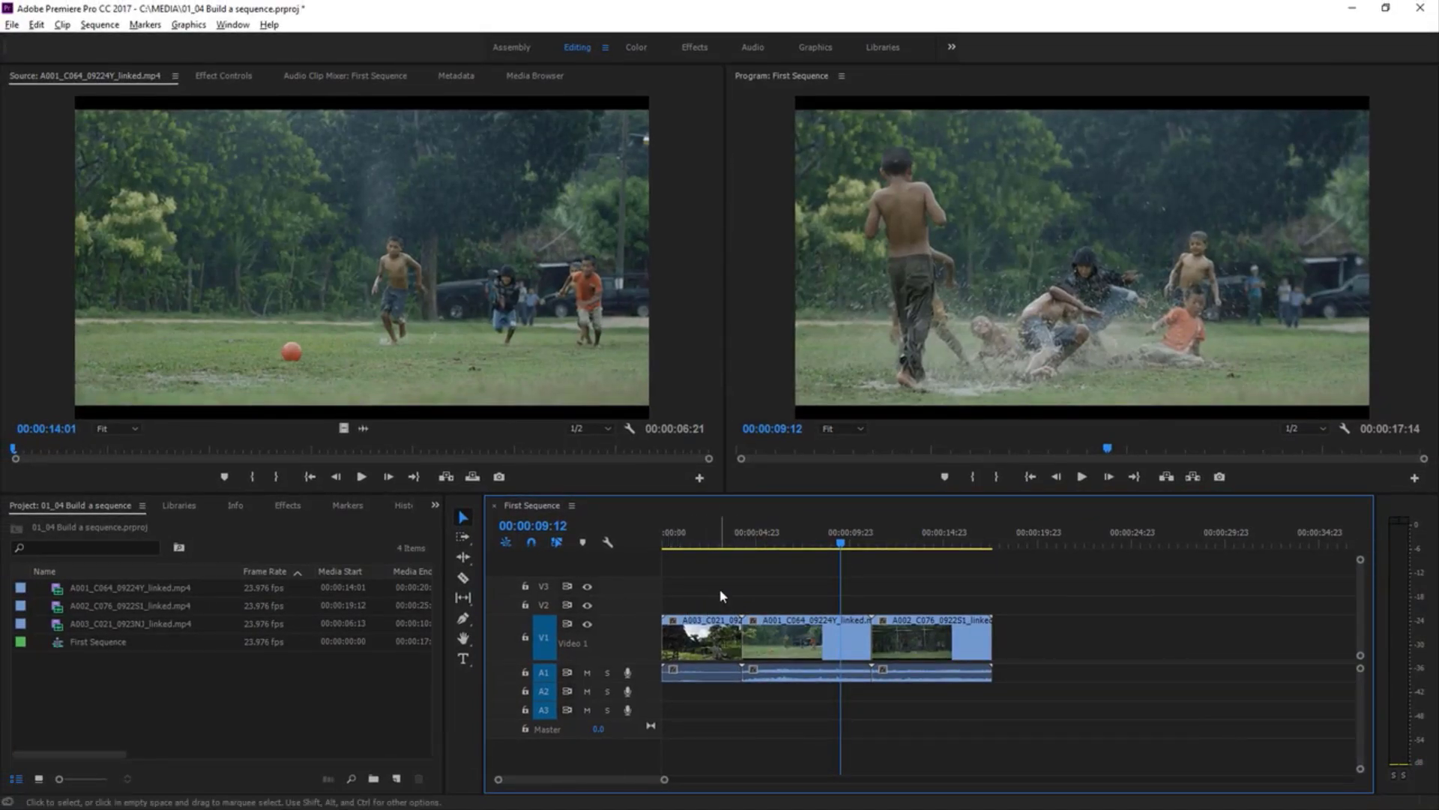
left_click(796, 633)
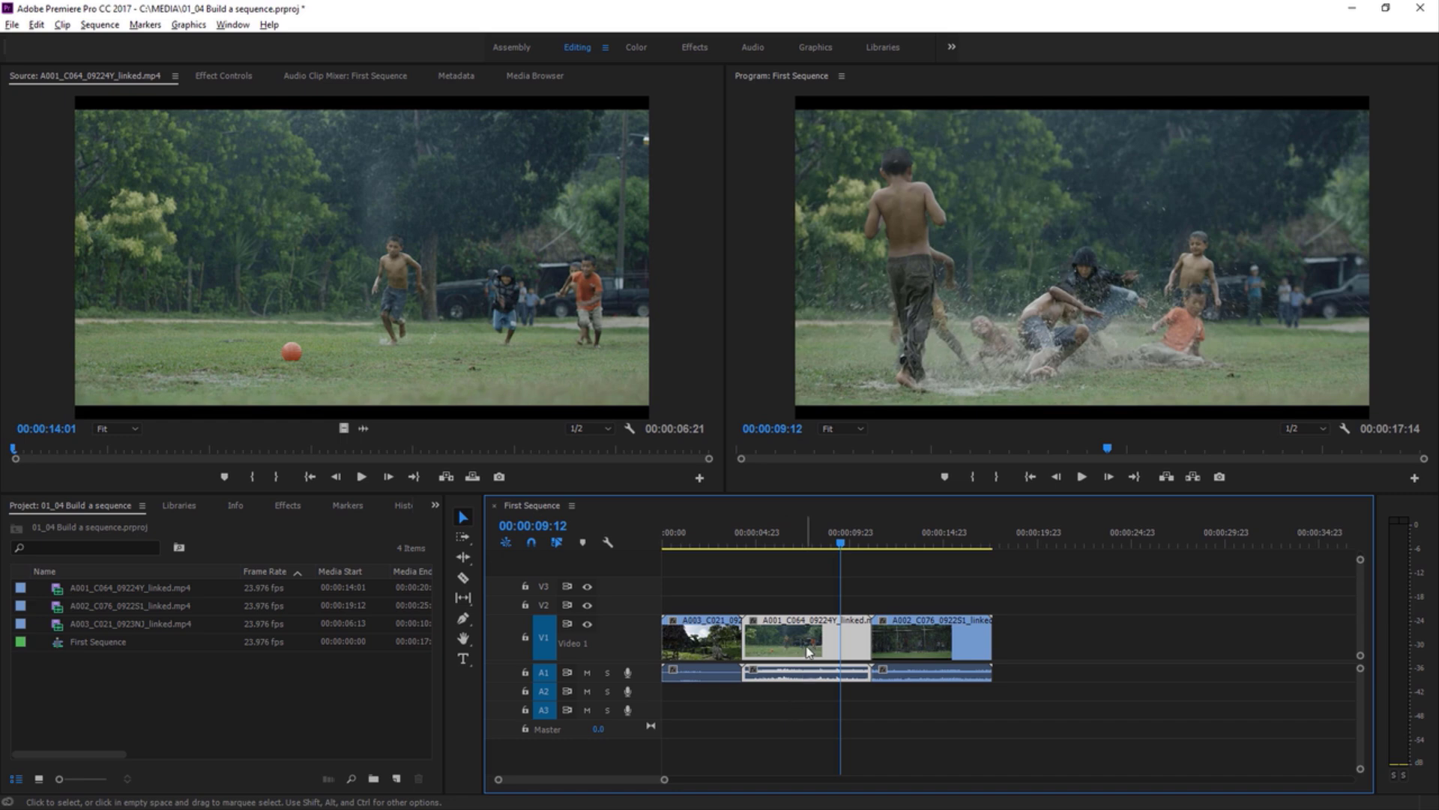
mouse_move(808, 651)
key("Delete")
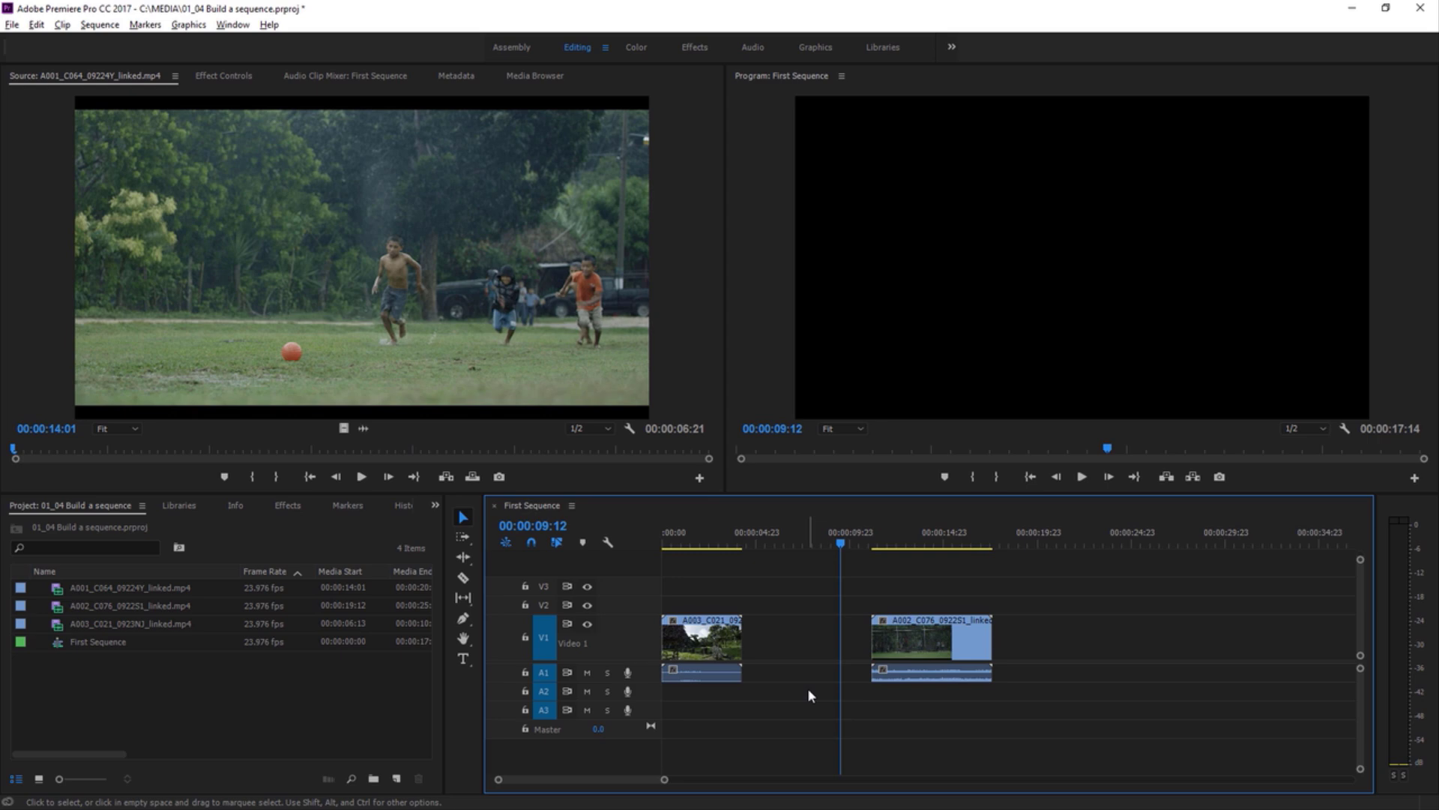
key("ctrl+z")
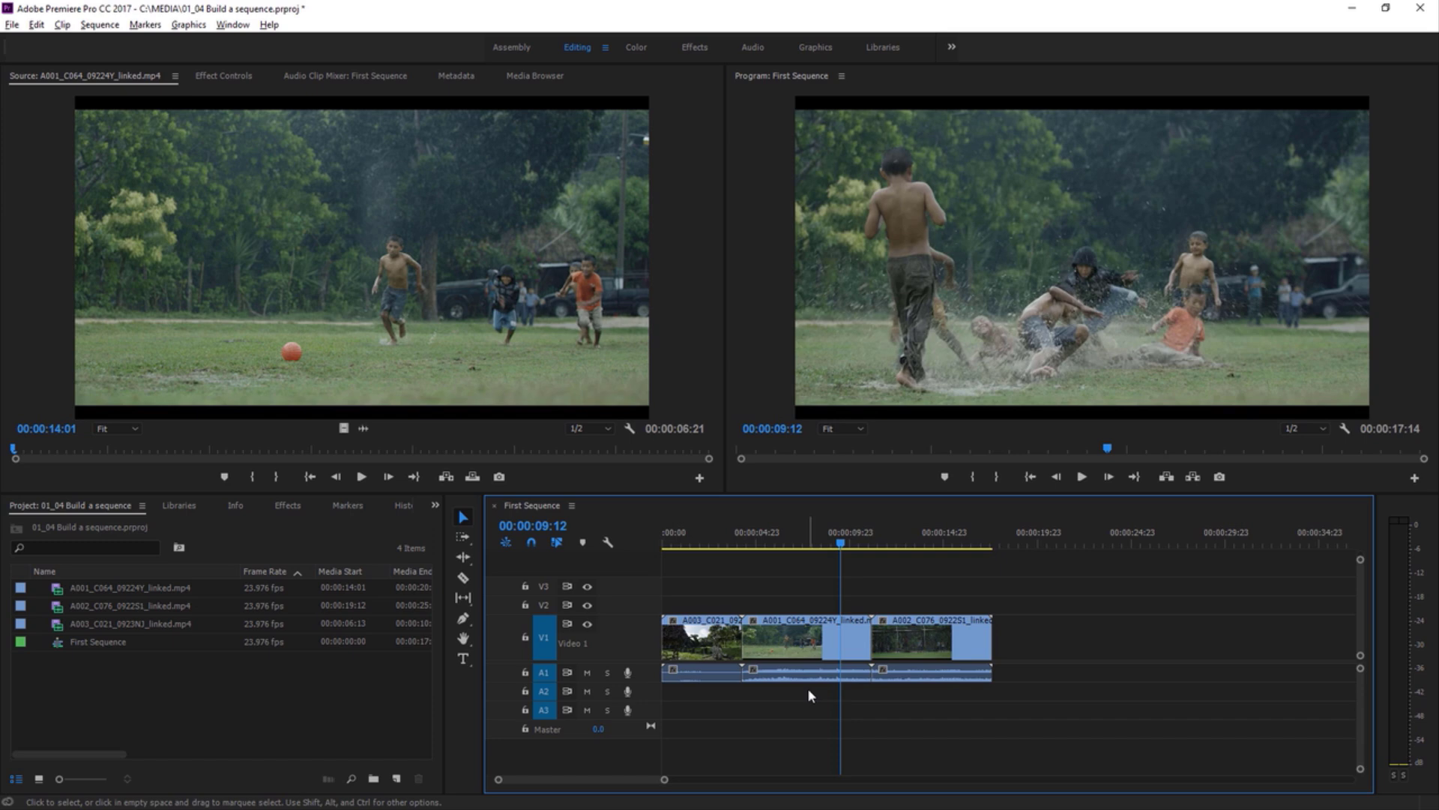
- Ripple delete the middle clip from First Sequence and add A001_C064_09224Y_linked.mp4 from the Project panel at the sequence's end
left_click(816, 652)
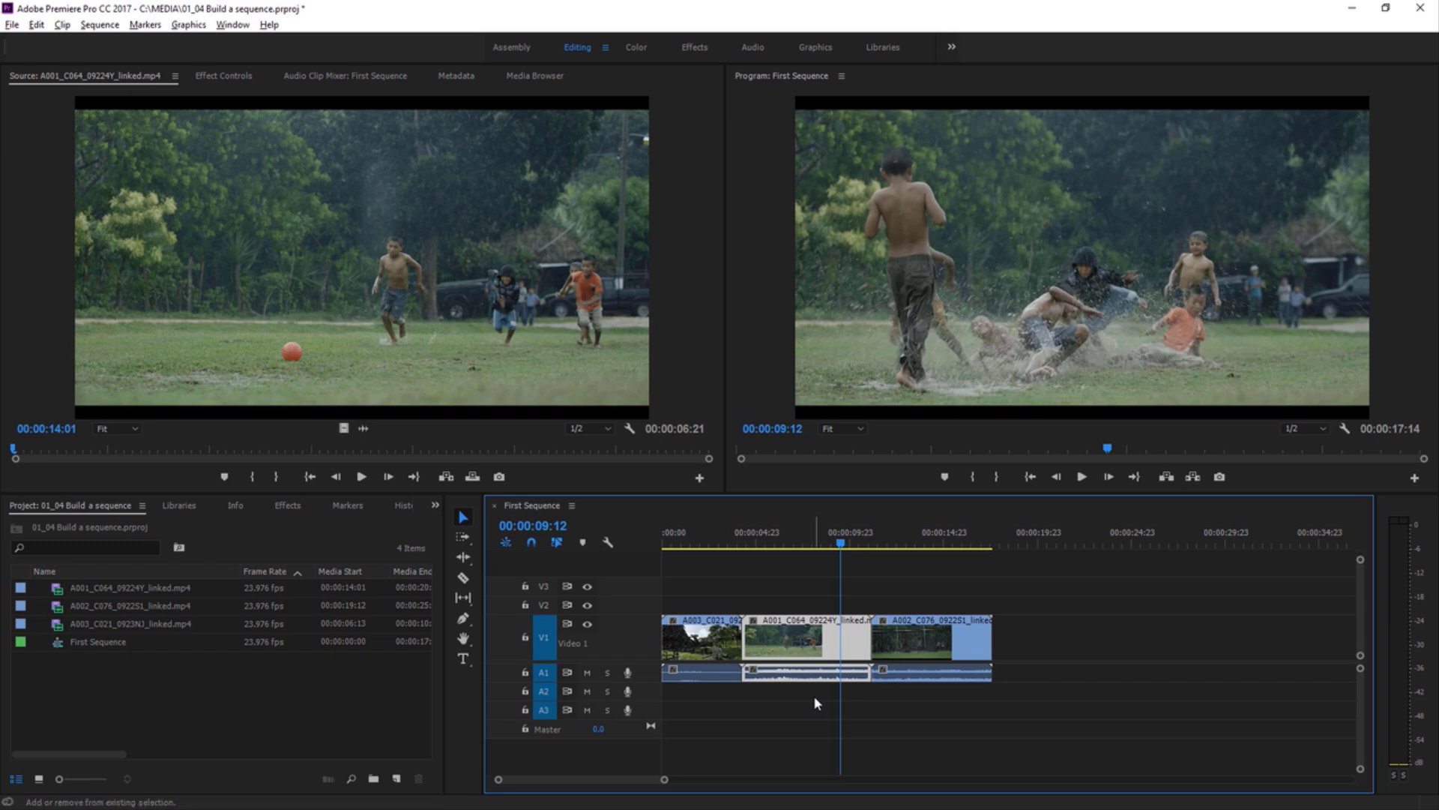
key("shift+Delete")
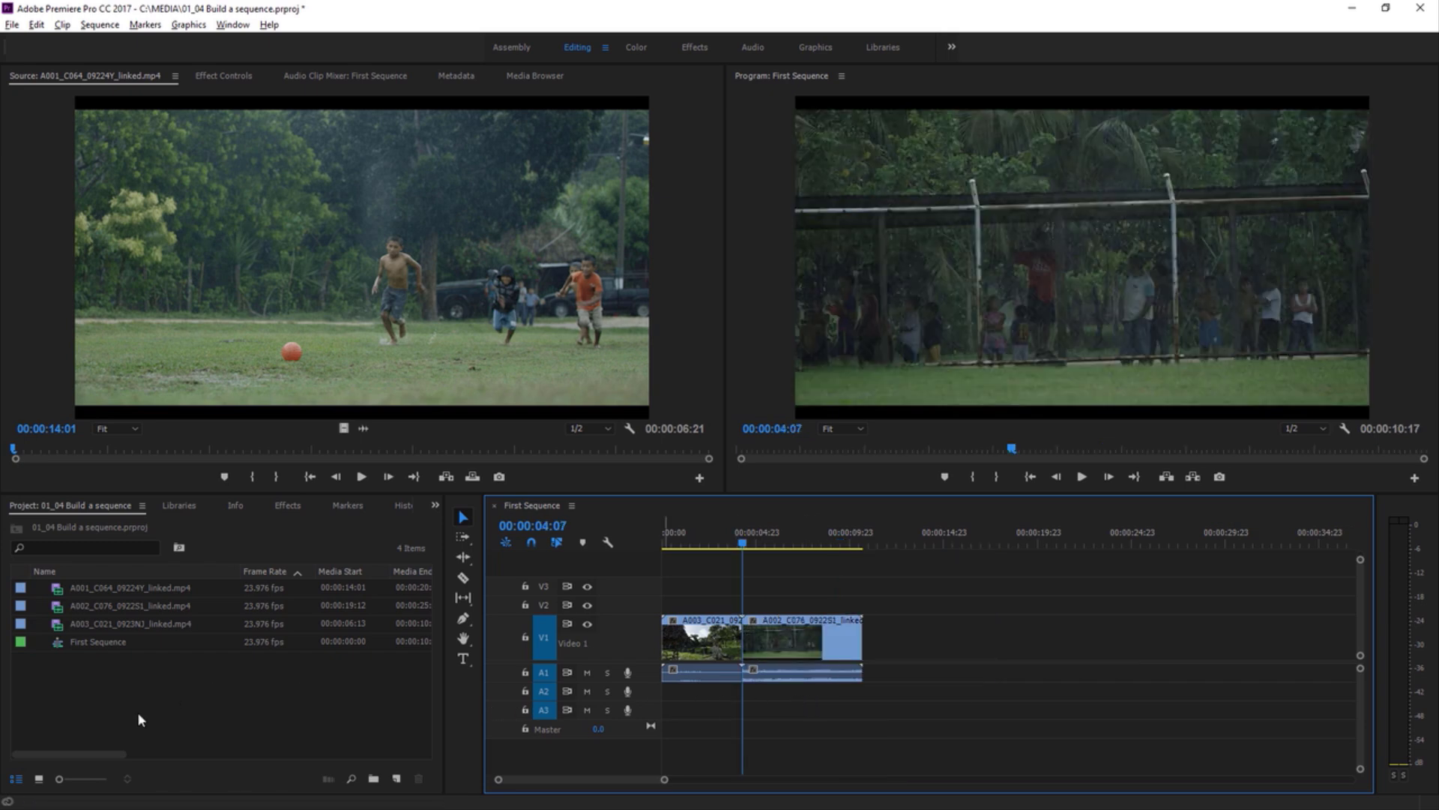
left_click(38, 779)
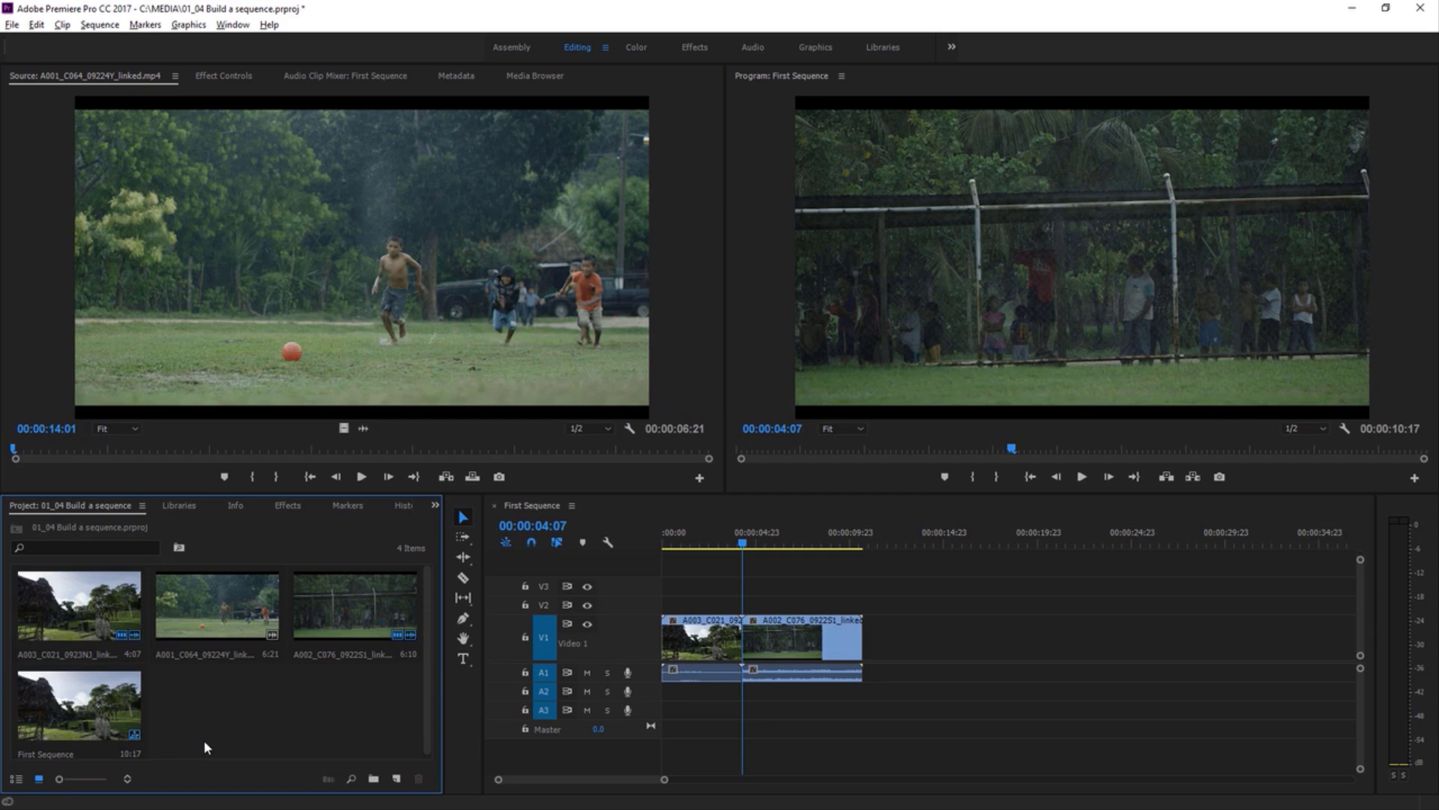
left_click(213, 635)
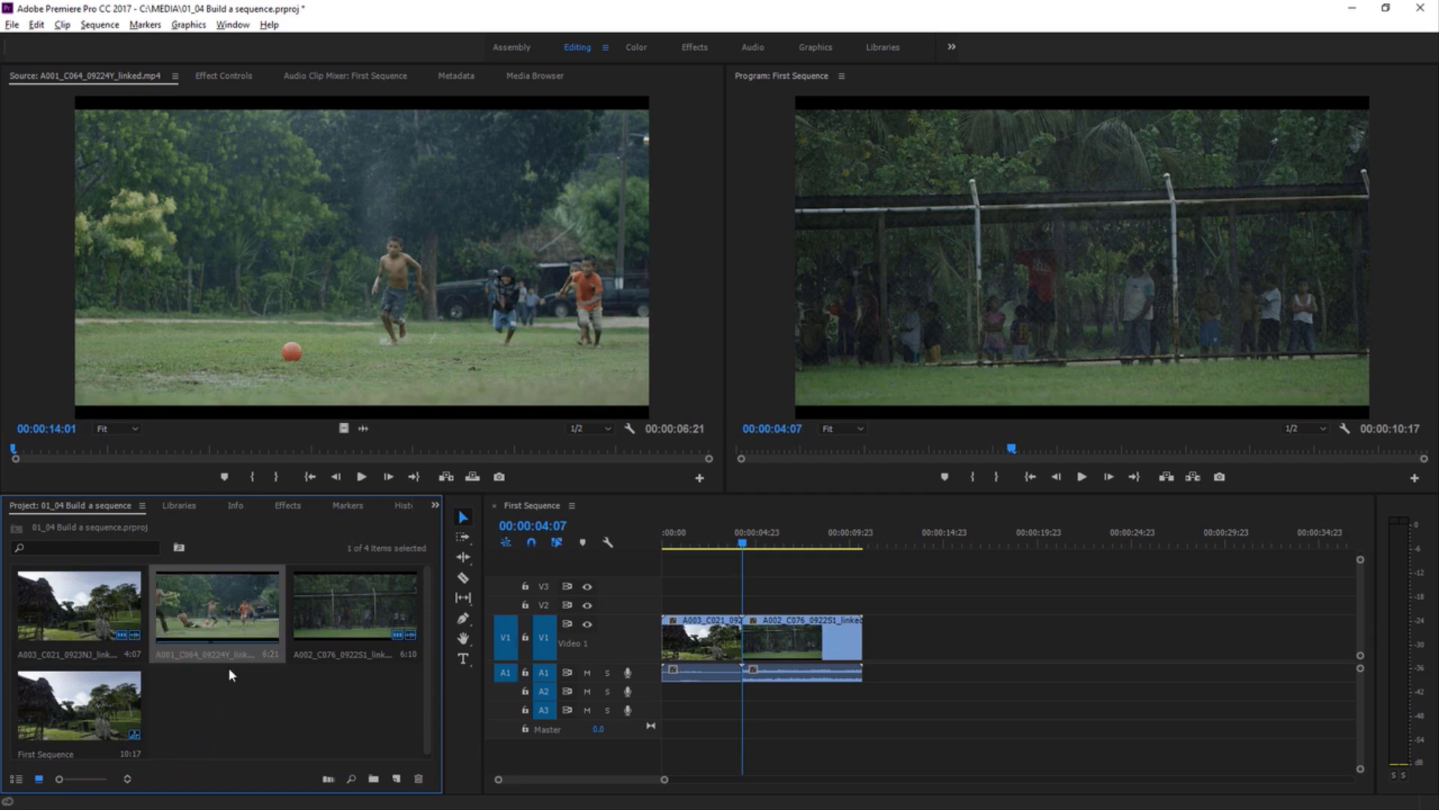
left_click_drag(216, 587, 871, 662)
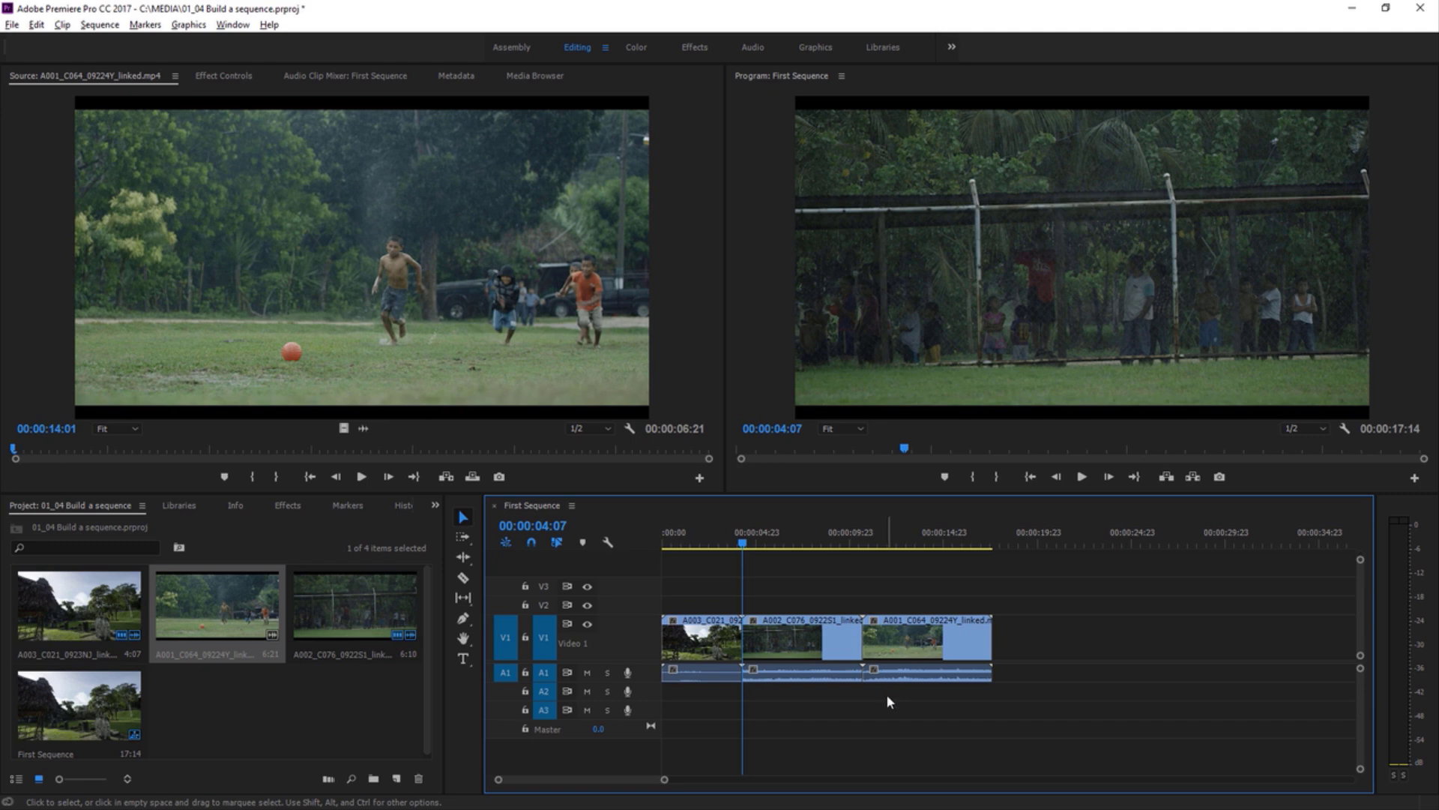
- Select the three video clips in the Project panel and create a new sequence from them
left_click(347, 626)
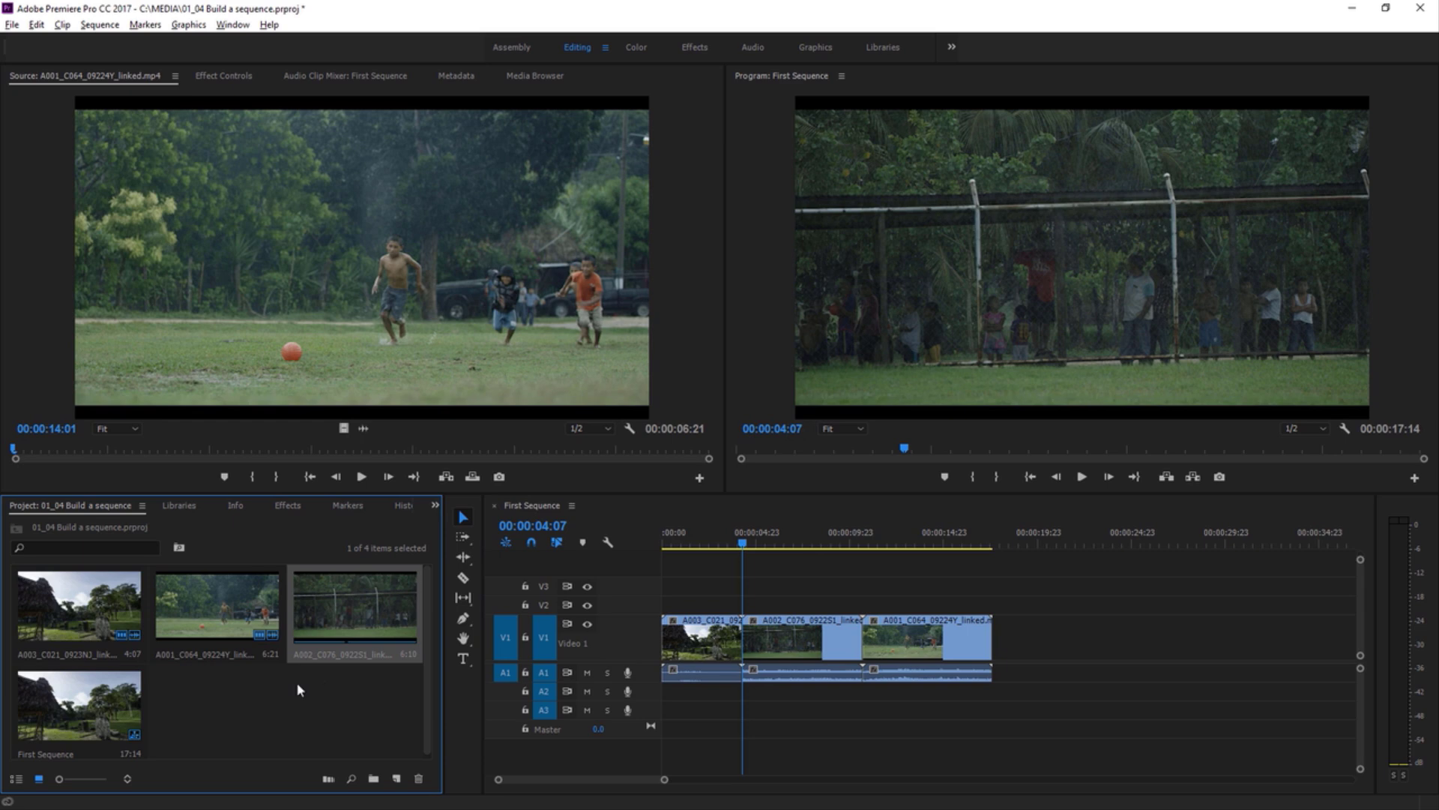
left_click(104, 612, "shift")
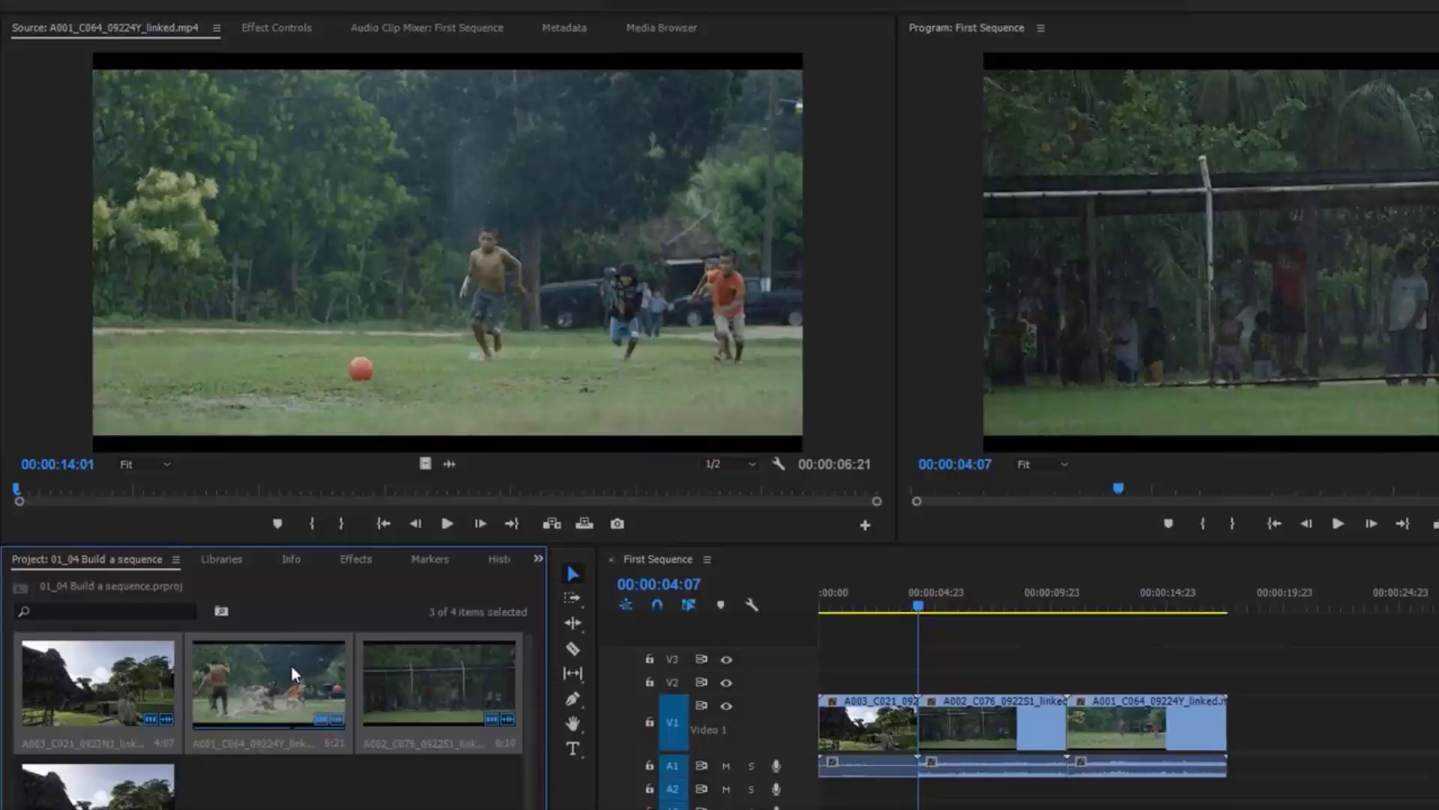
right_click(234, 590)
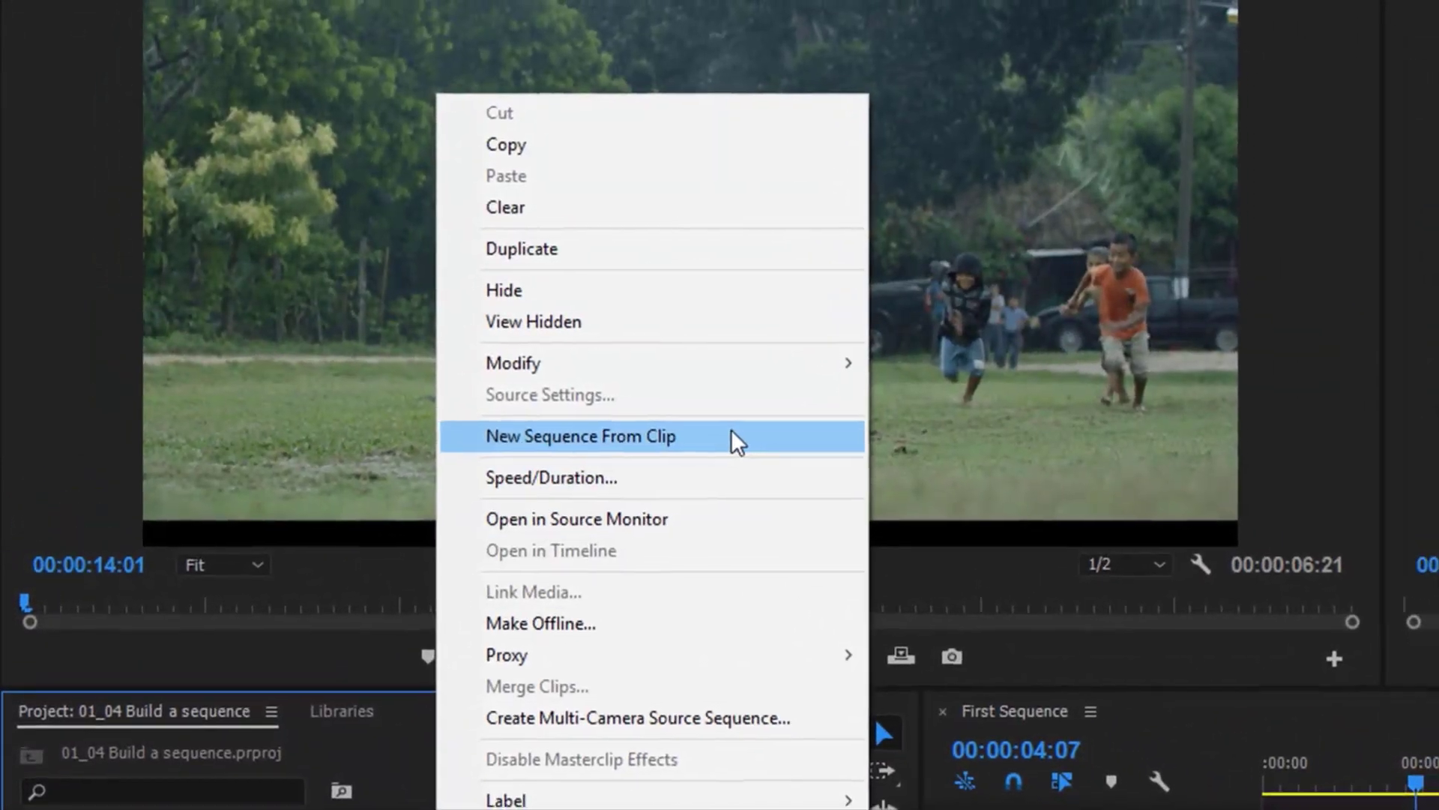
left_click(733, 438)
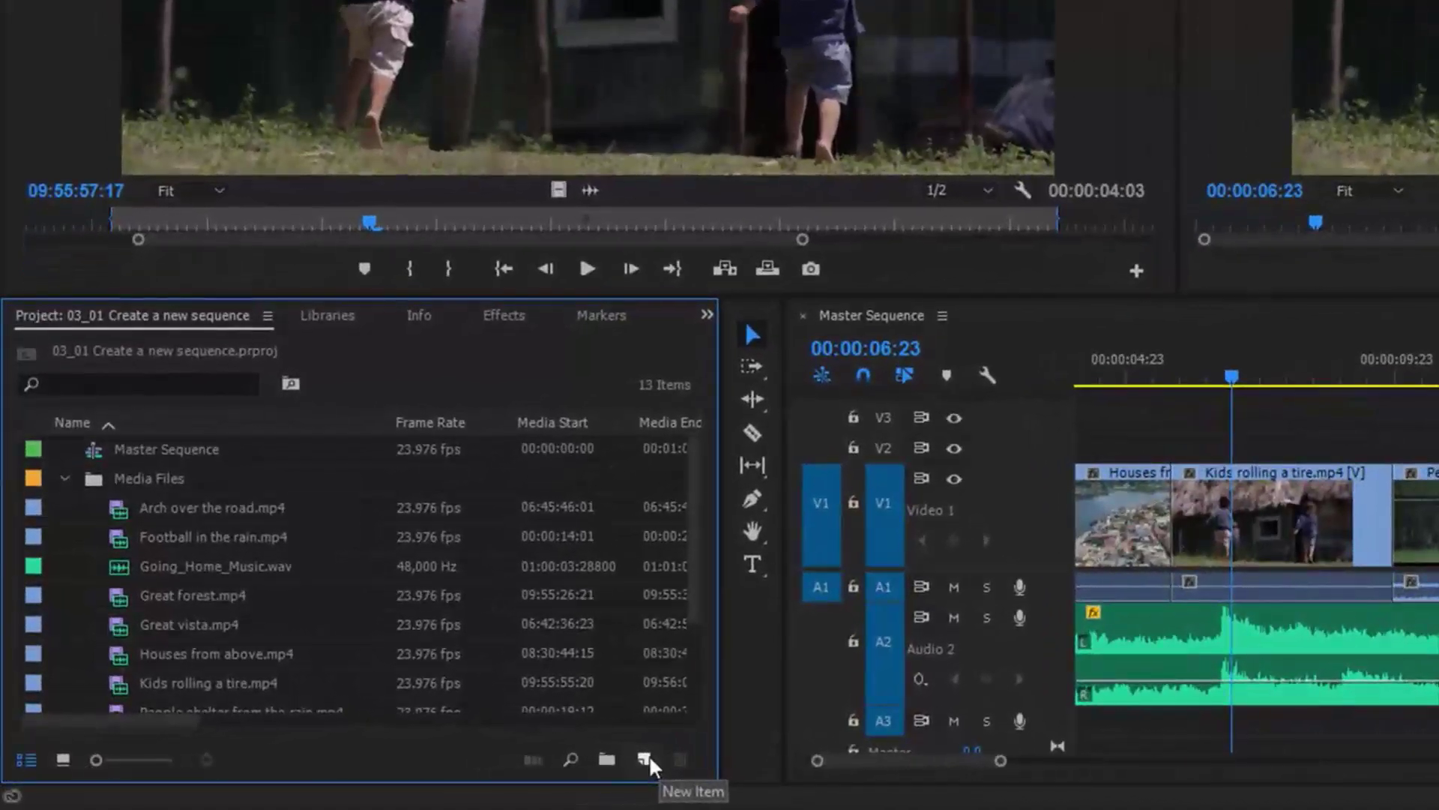
- Create a new sequence from the Digital SLR preset DSLR 1080p30 and rename it Travelogue
left_click(619, 761)
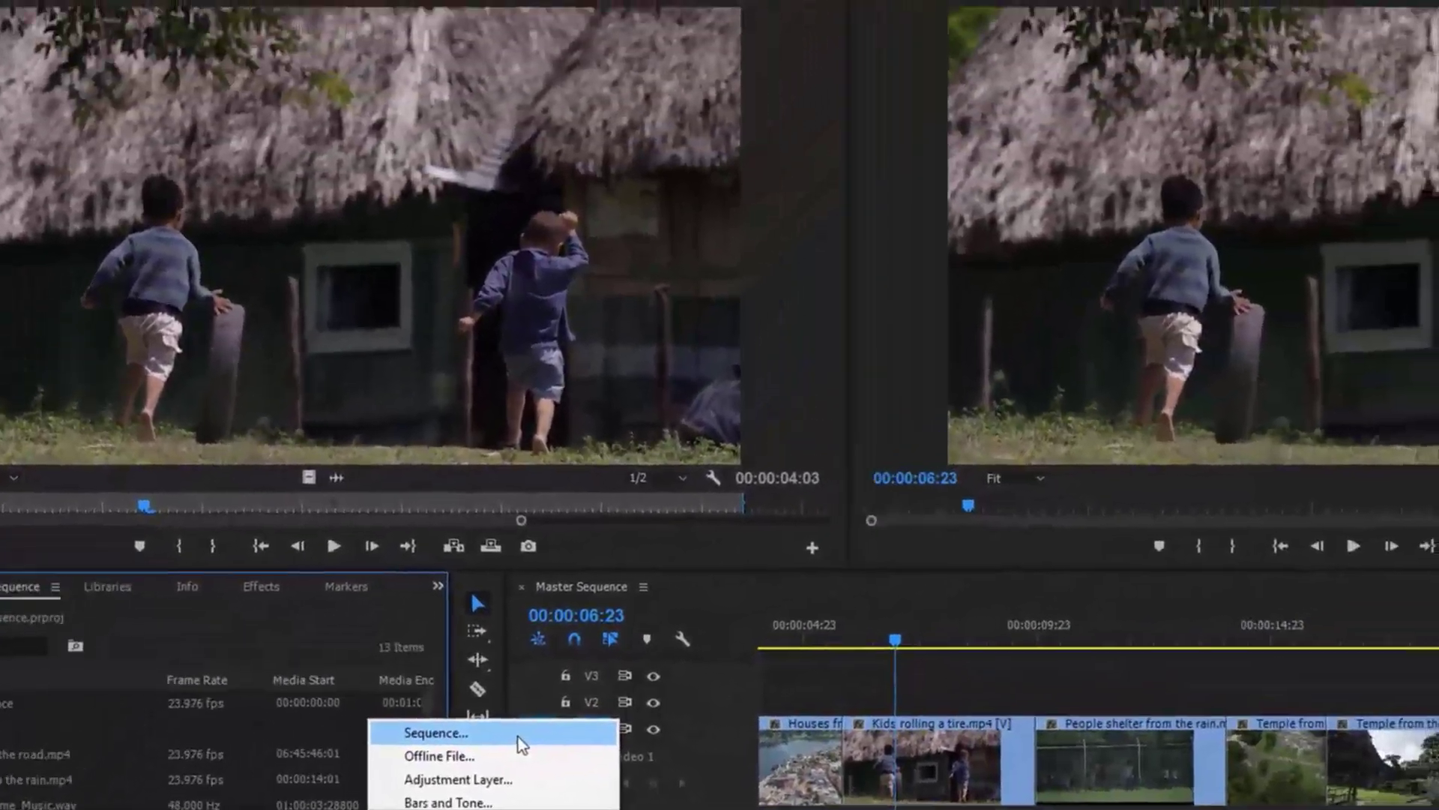
left_click(519, 736)
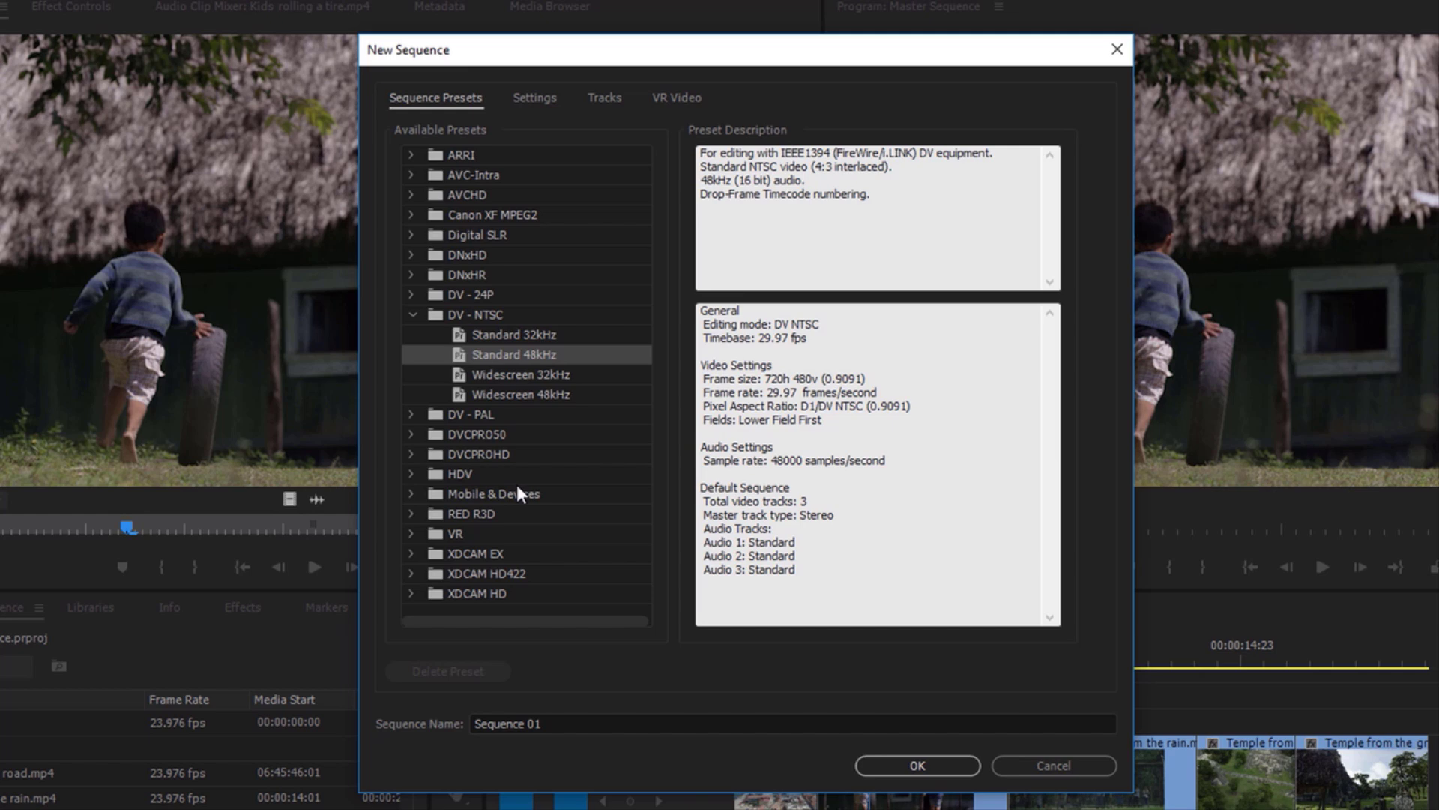
left_click(411, 235)
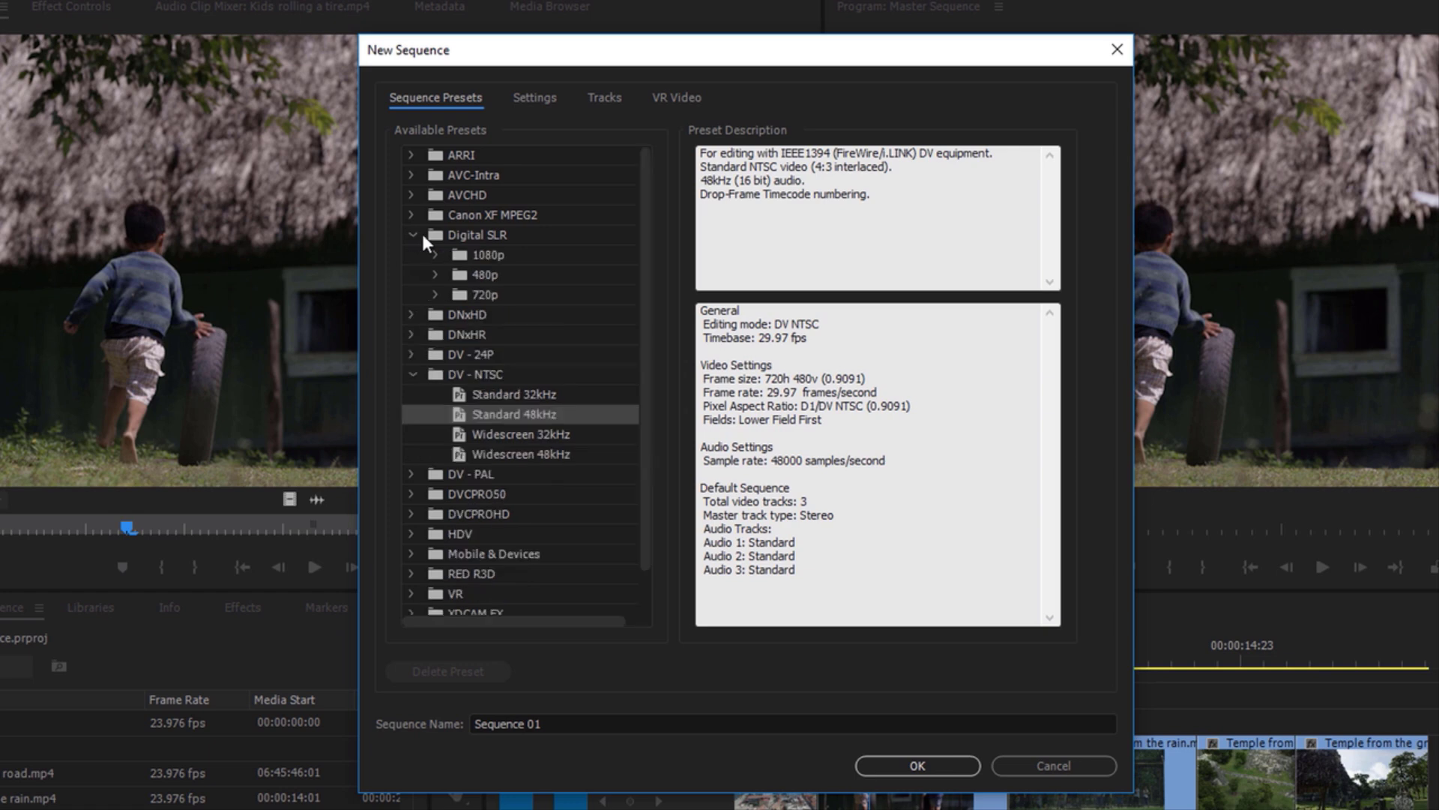
left_click(430, 233)
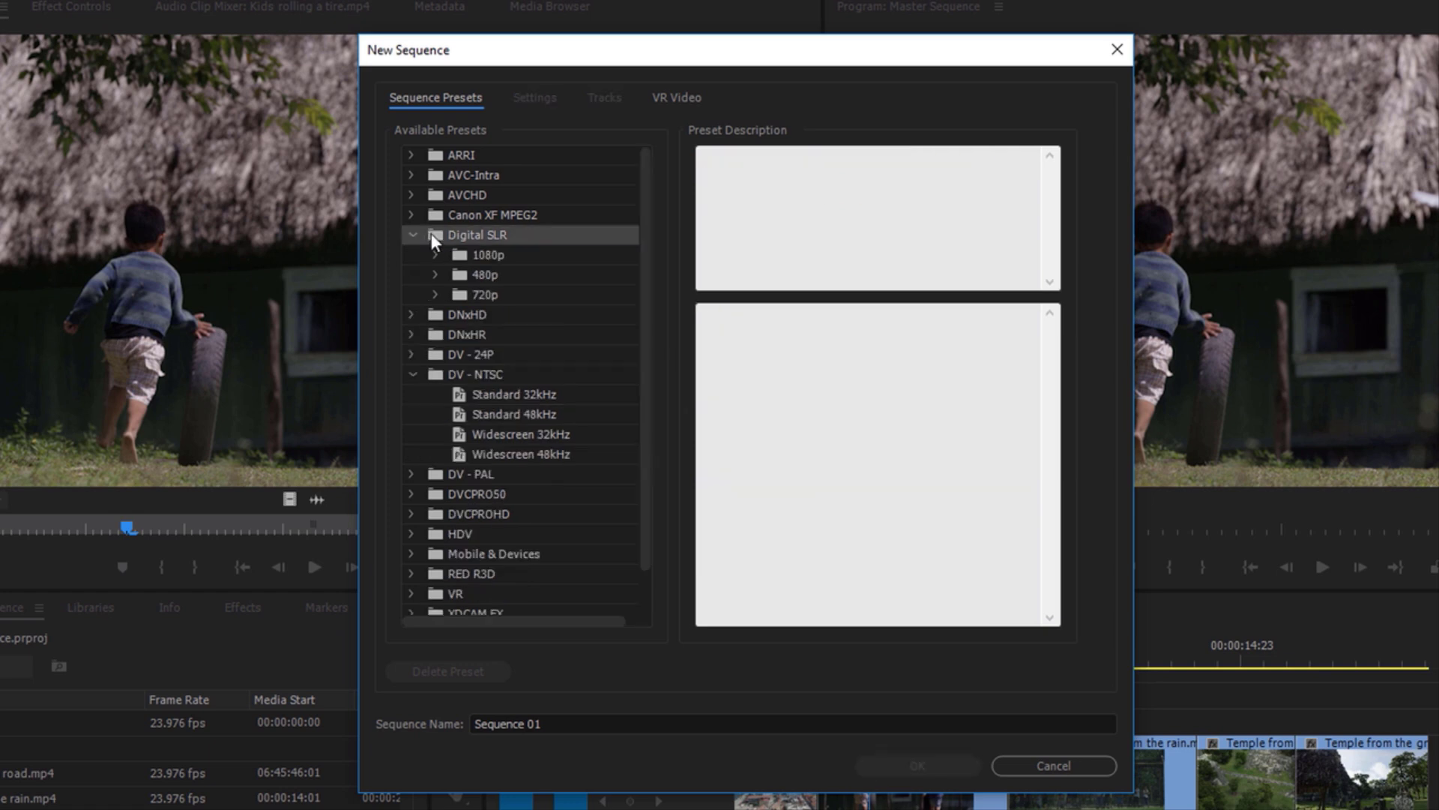
left_click(434, 257)
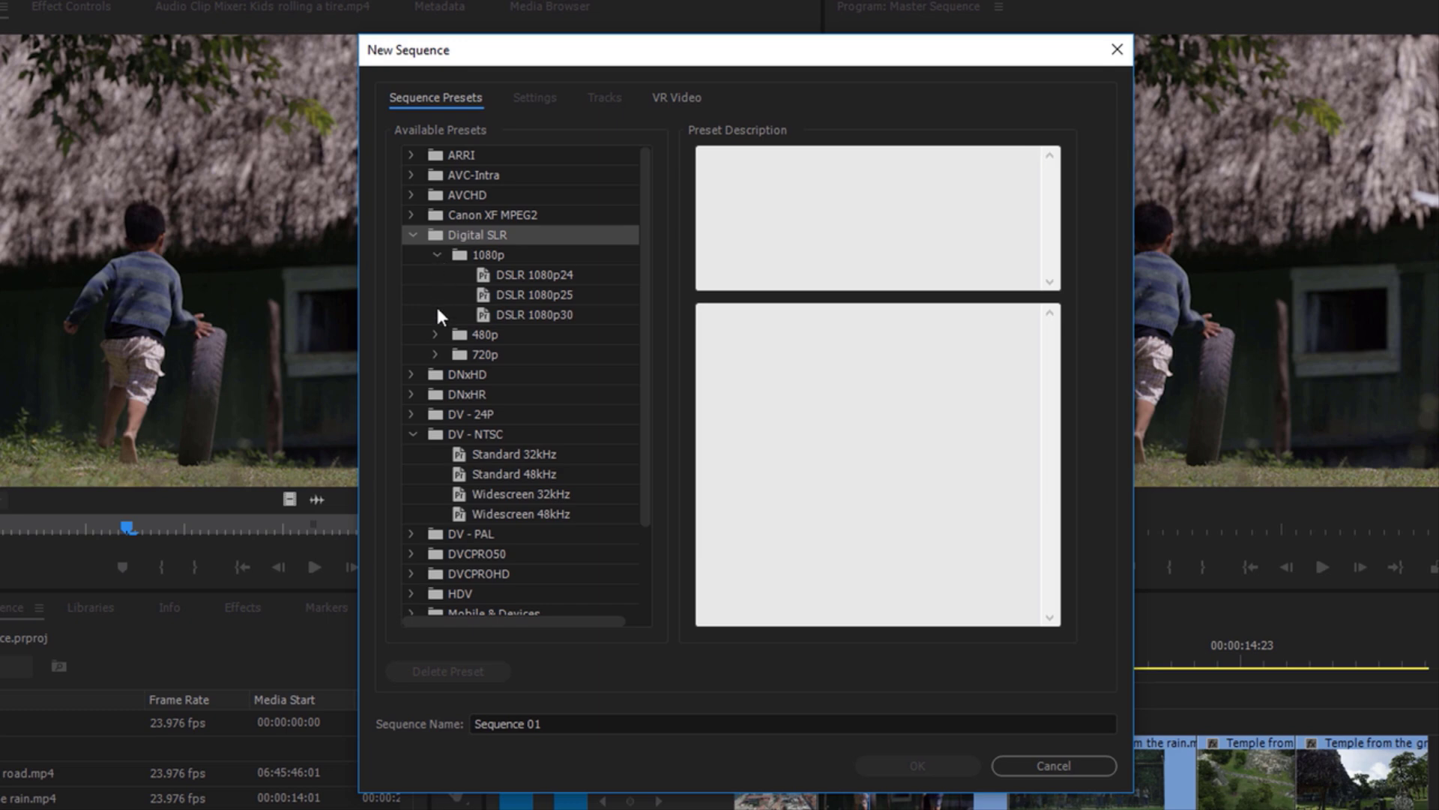
left_click(482, 315)
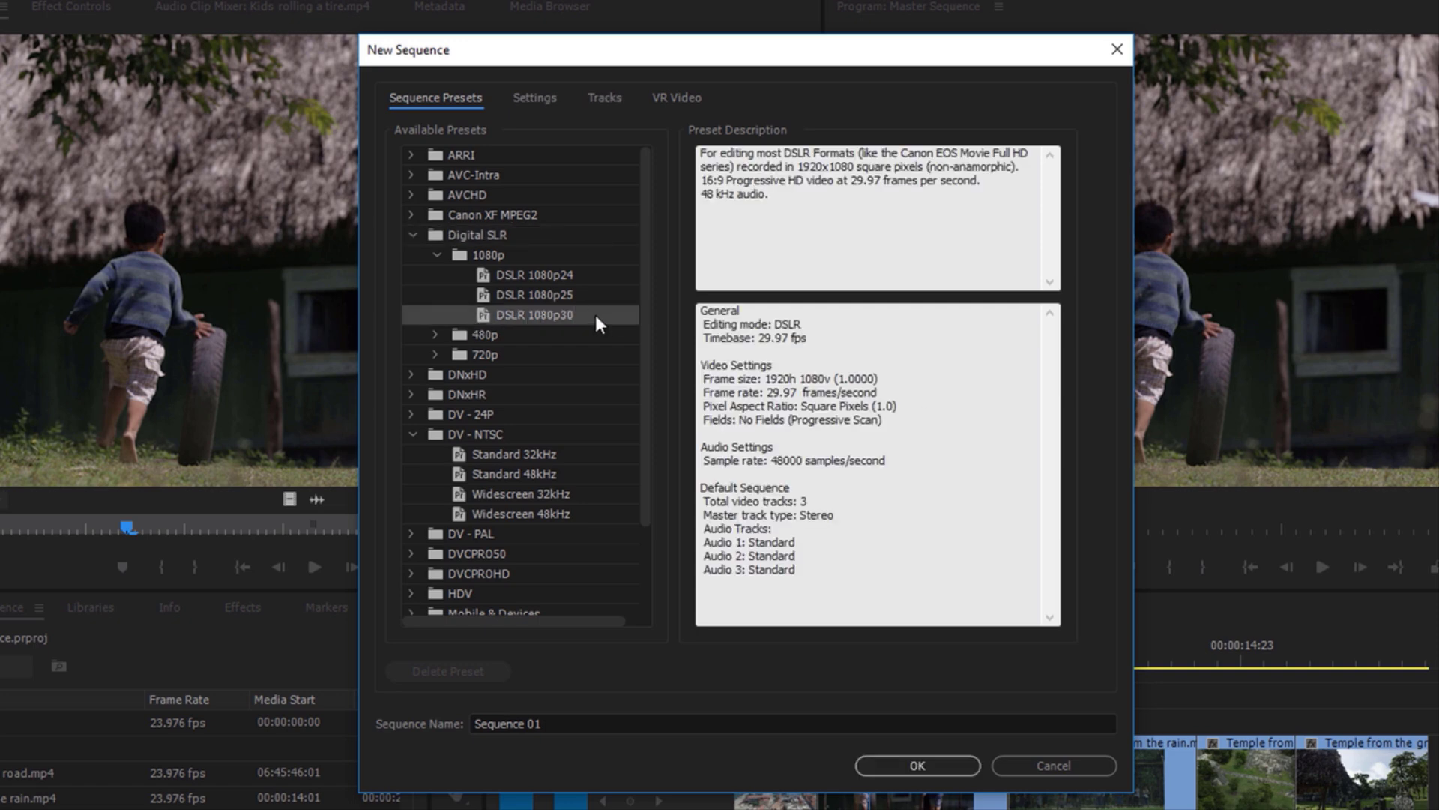
left_click(916, 766)
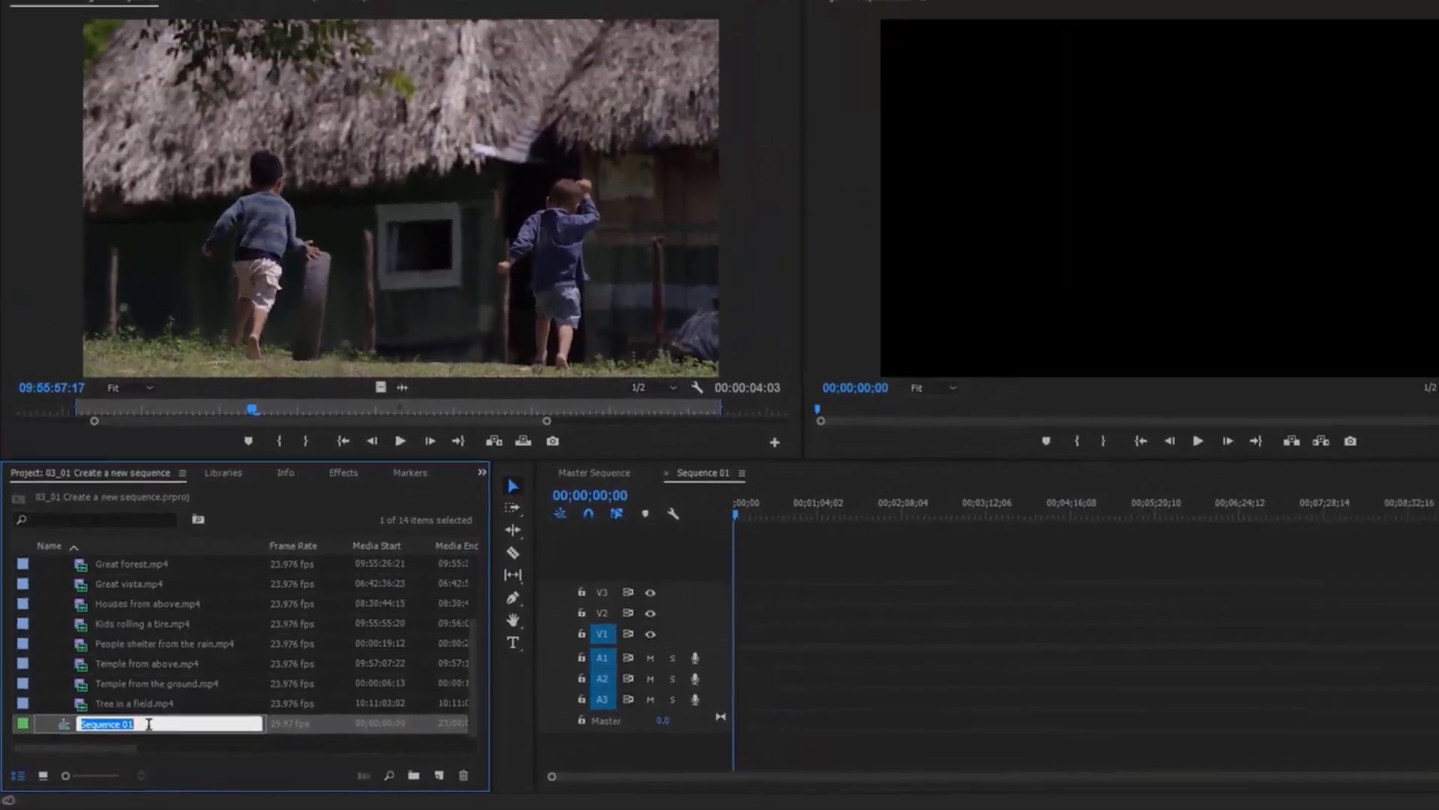
type("Travelogue")
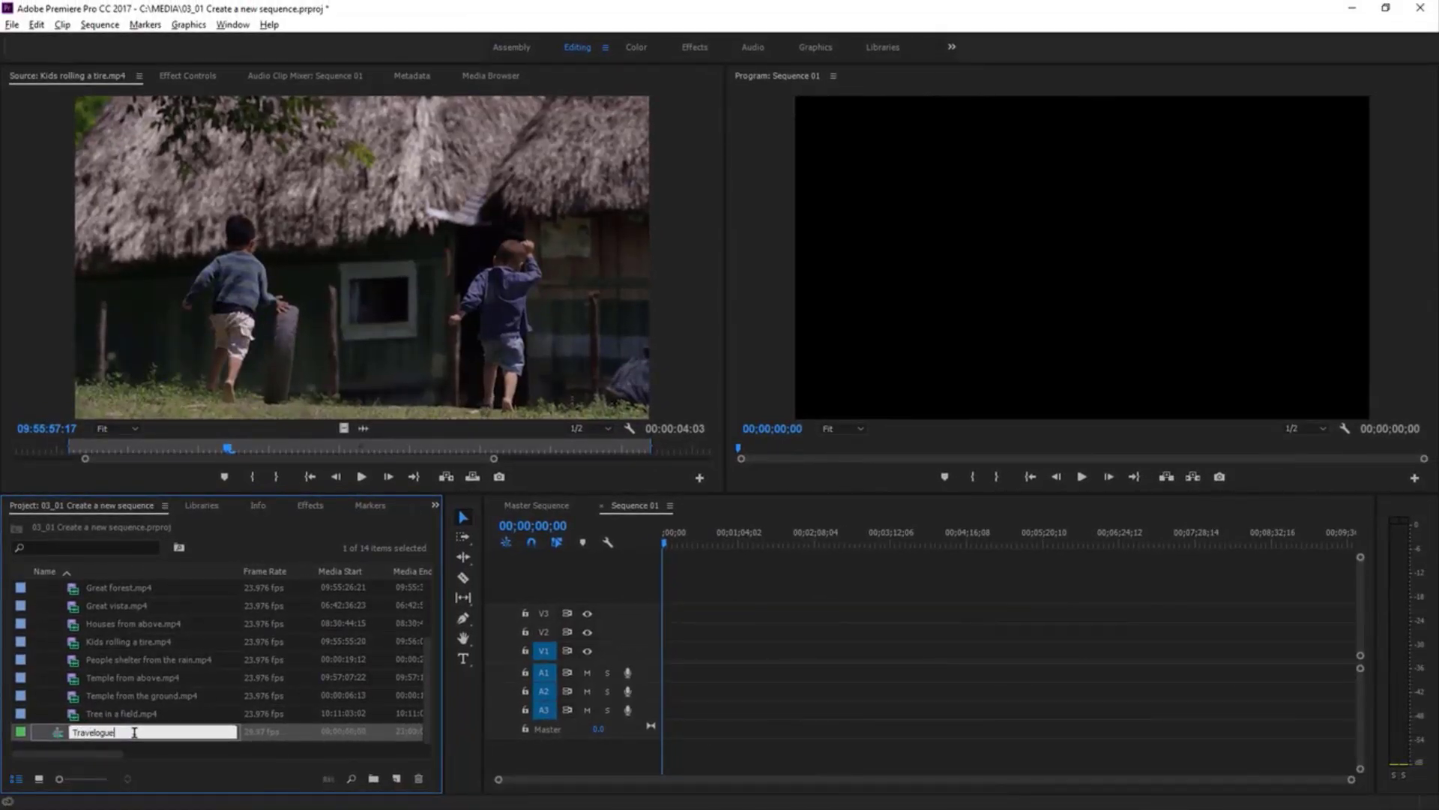
key("Return")
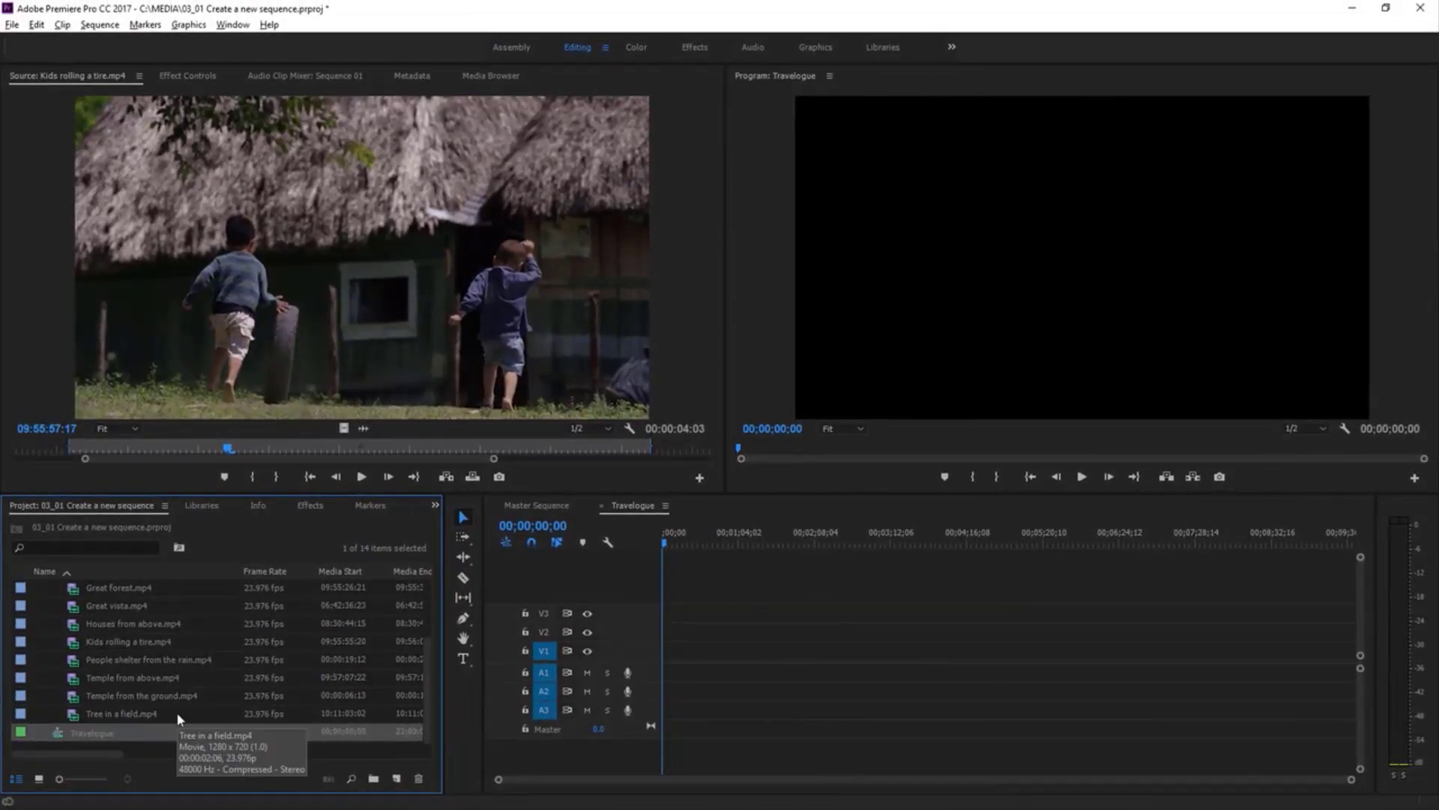
left_click(96, 735)
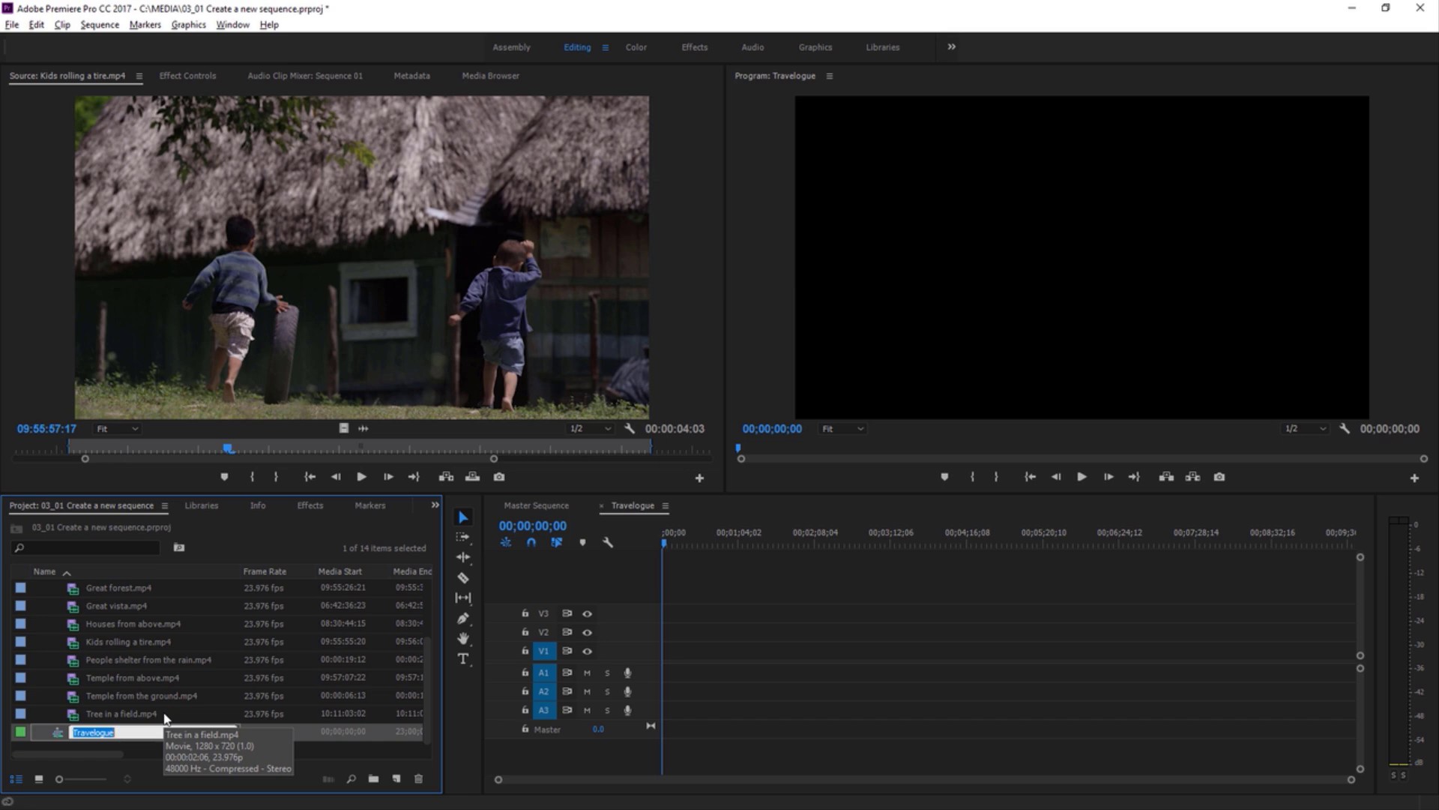
scroll(165, 717, "up", 3)
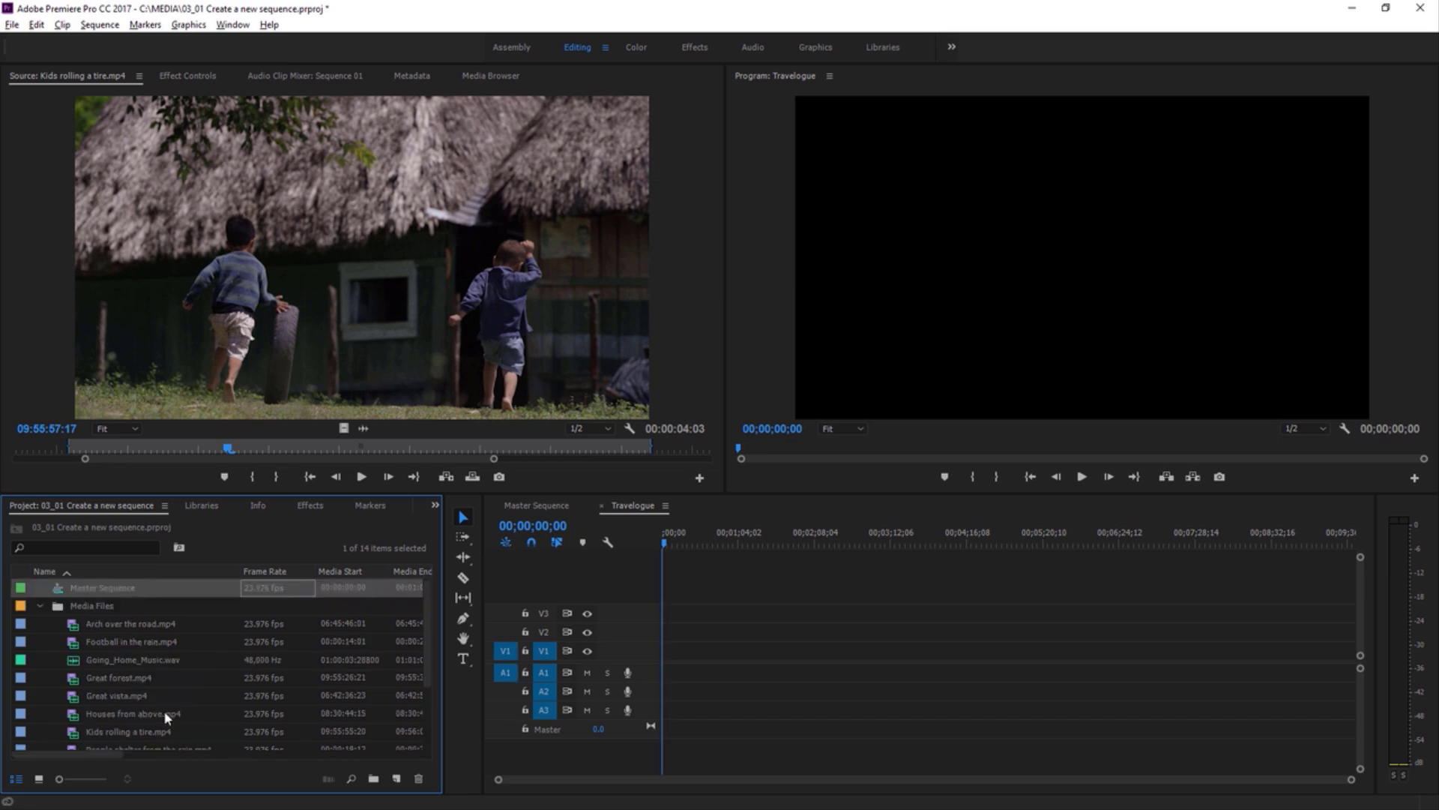
key("Down")
key("Down")
key("Down")
key("Down")
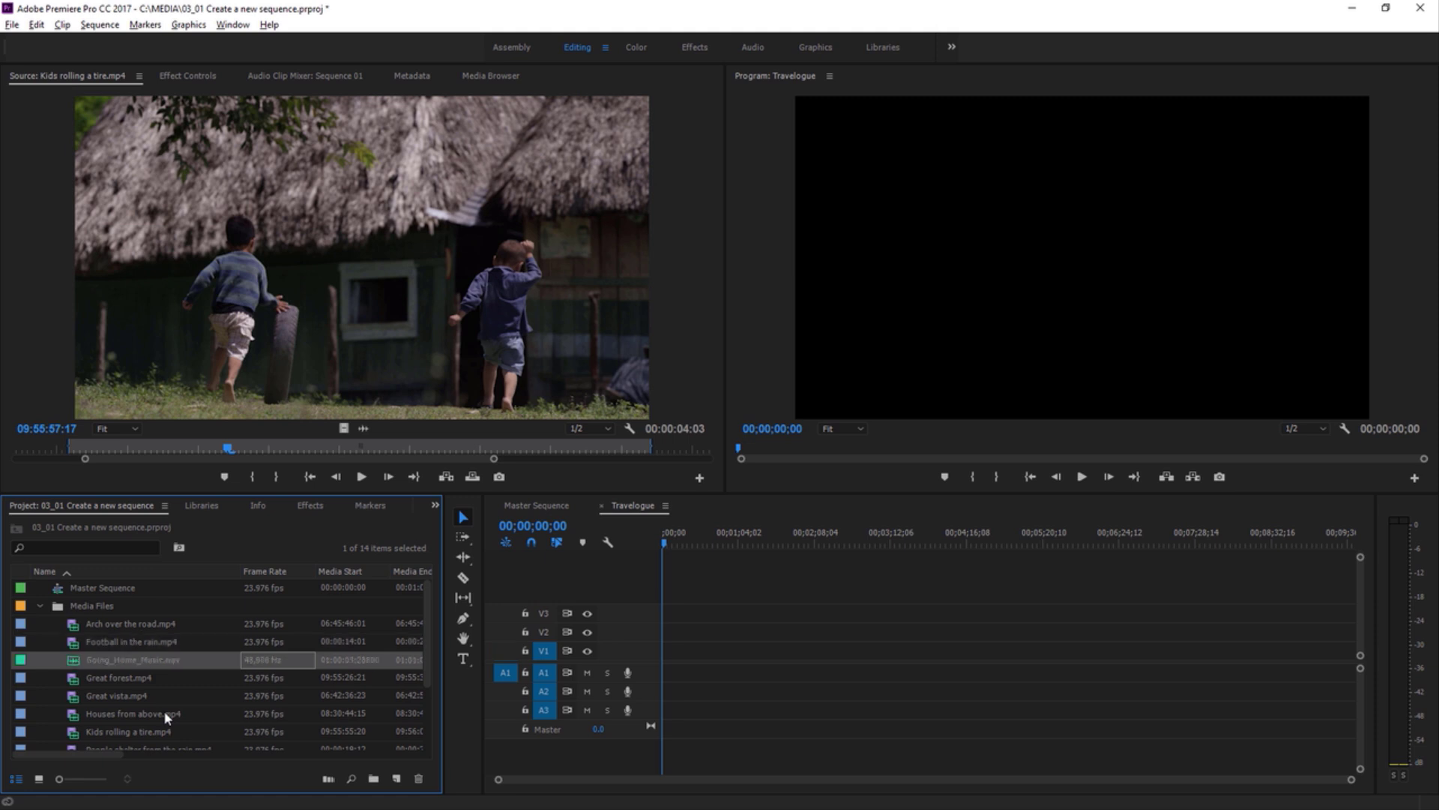
key("Down")
key("Down")
key("Down")
key("Down")
key("Down")
key("Down")
key("Down")
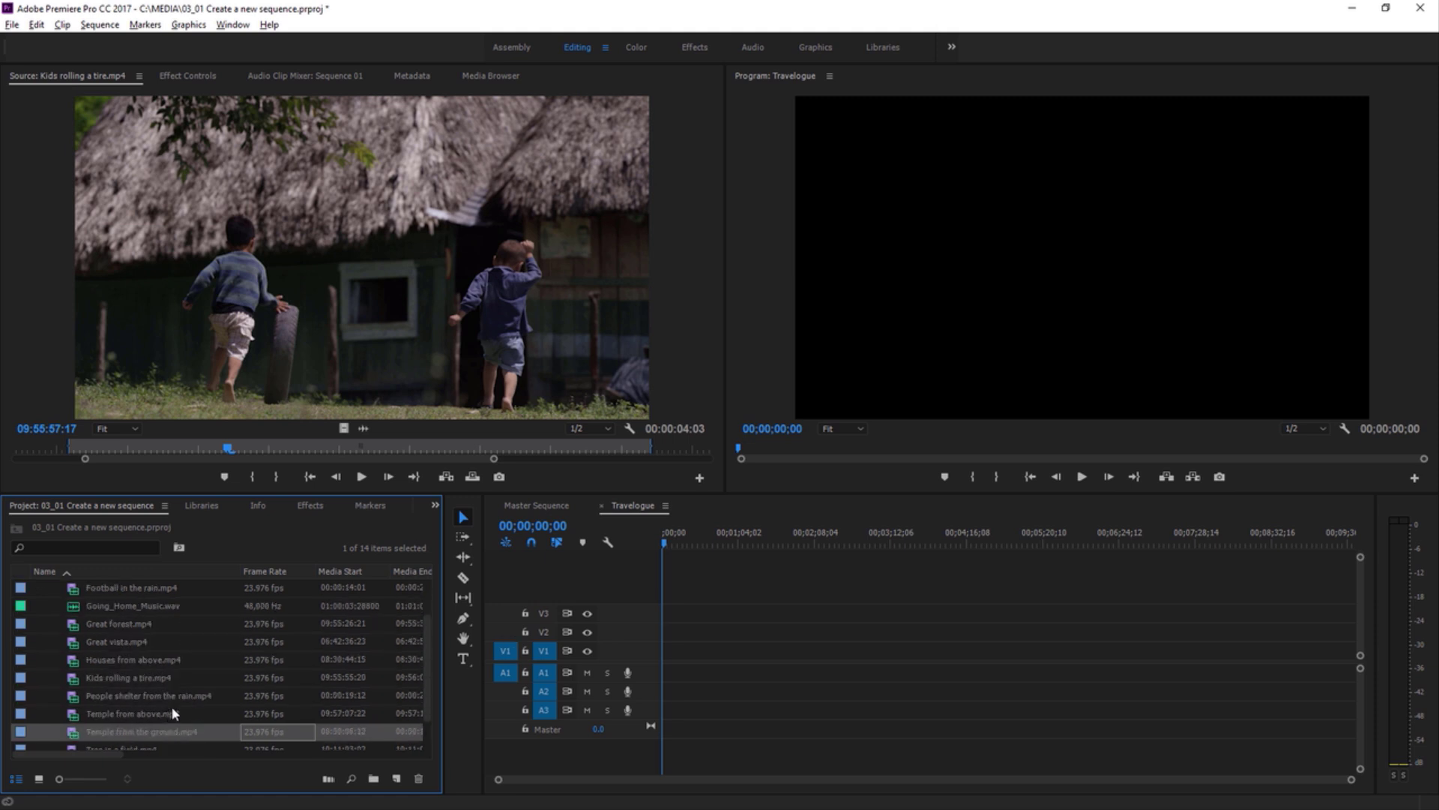
key("Down")
key("Down")
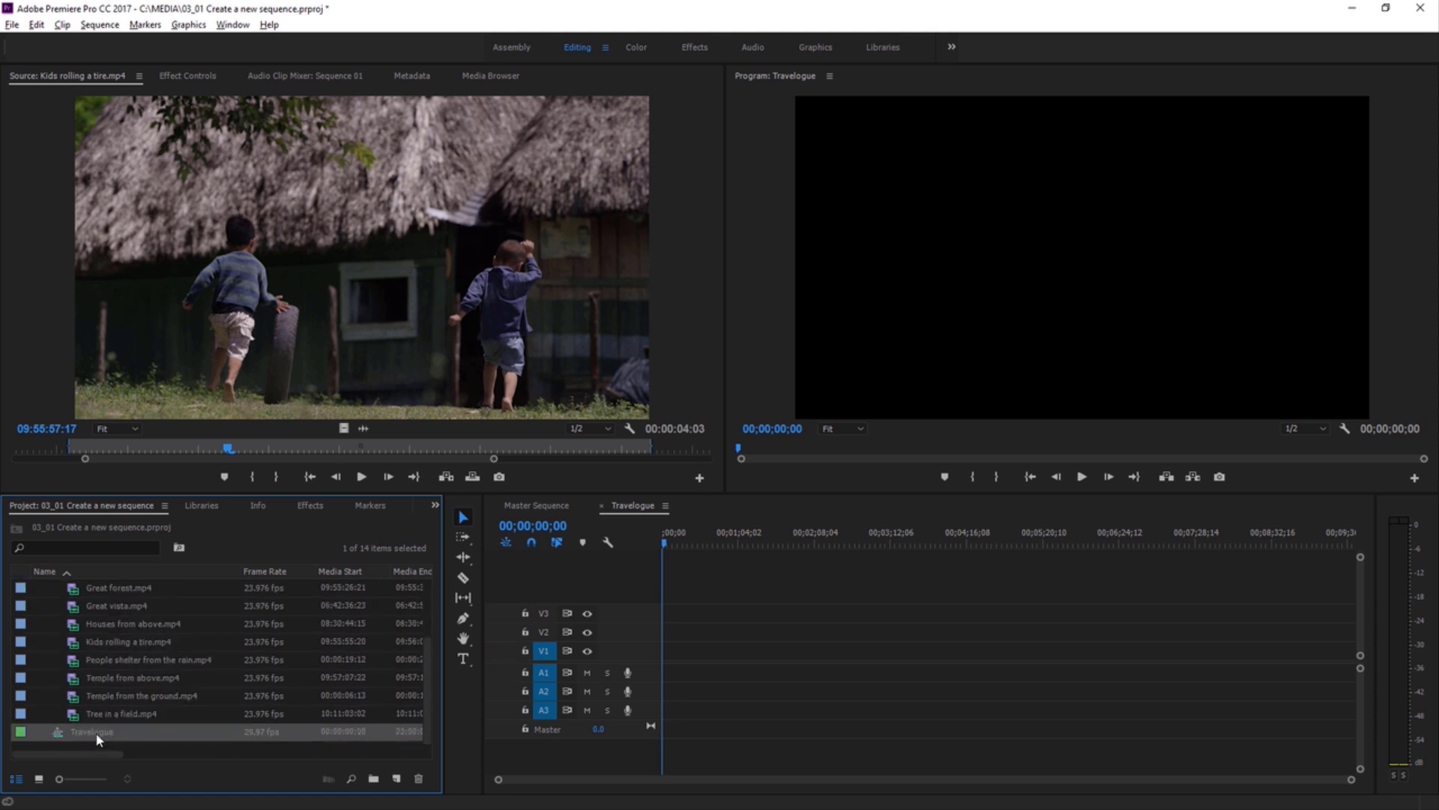
left_click(97, 736)
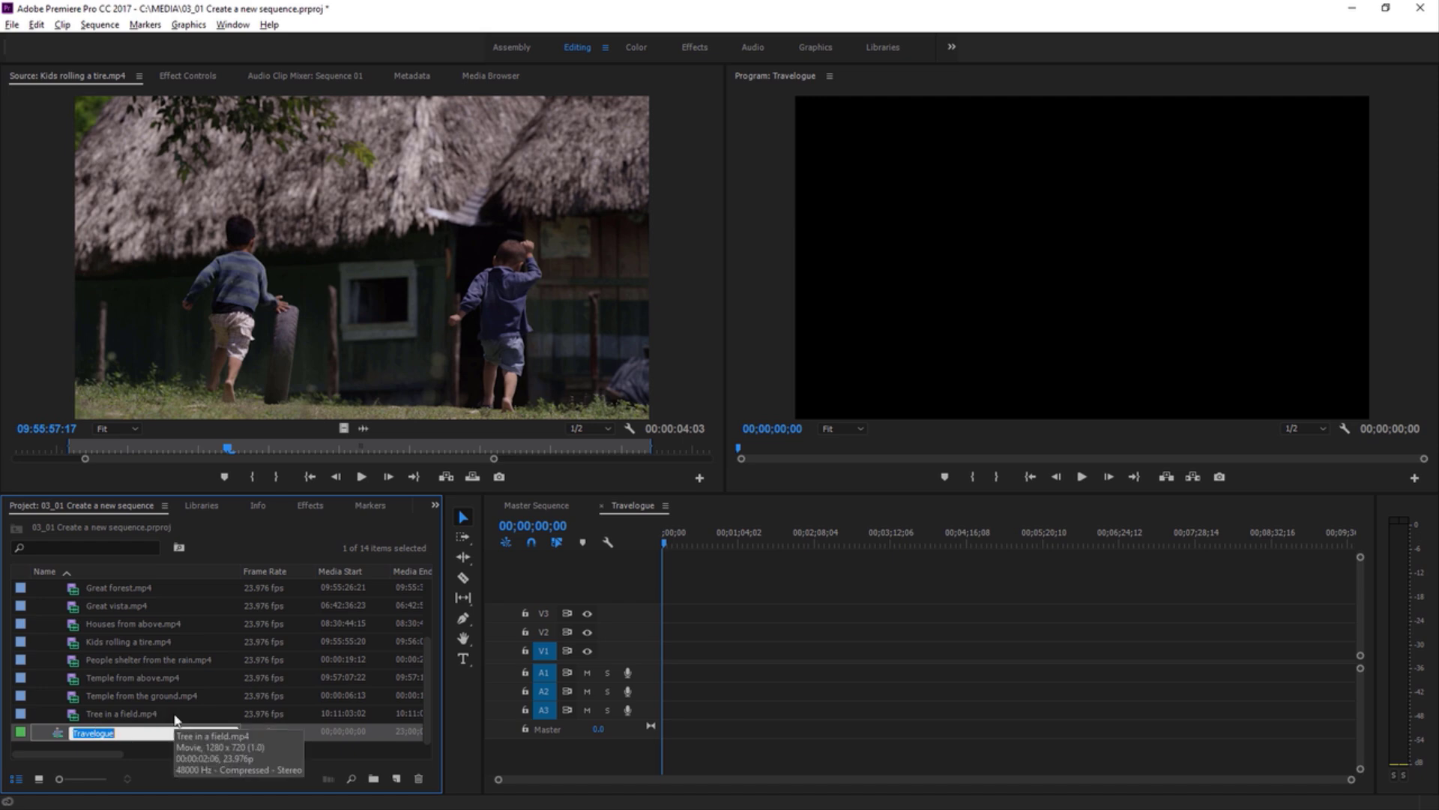
key("Return")
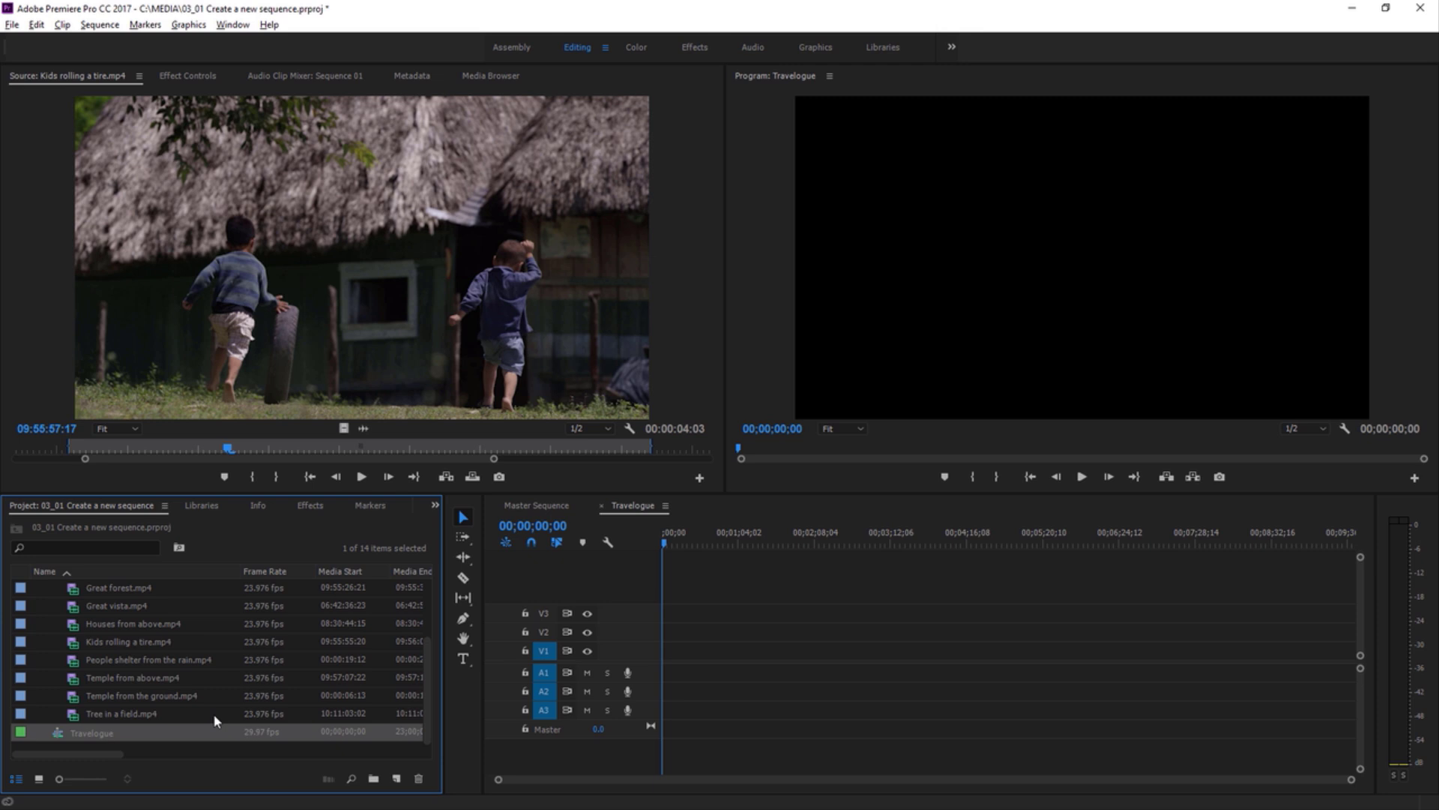
- Add Kids rolling a tire.mp4 at the start of Travelogue, changing the sequence settings to match the clip, and make track V1 taller
left_click(75, 643)
left_click_drag(139, 649, 662, 684)
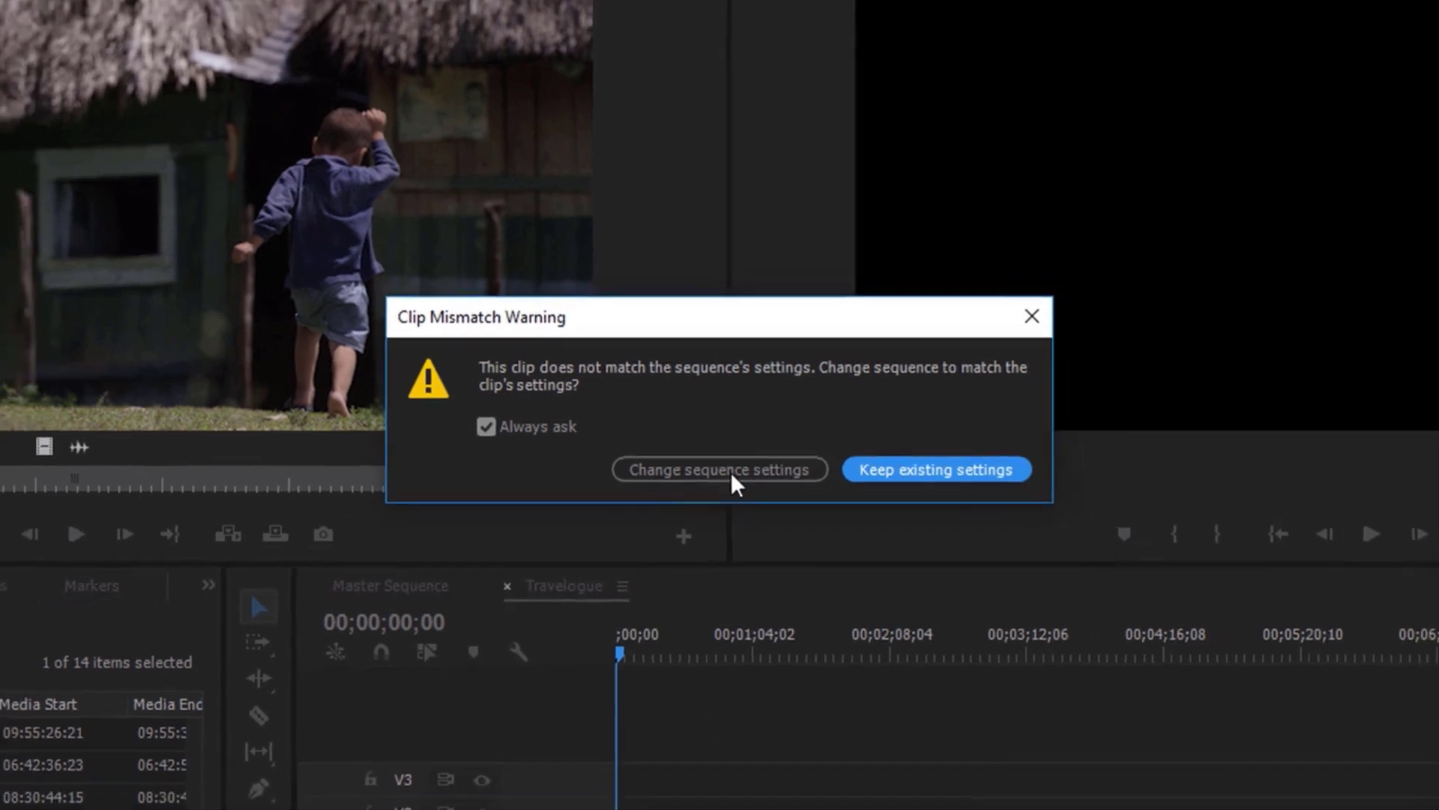
left_click(721, 461)
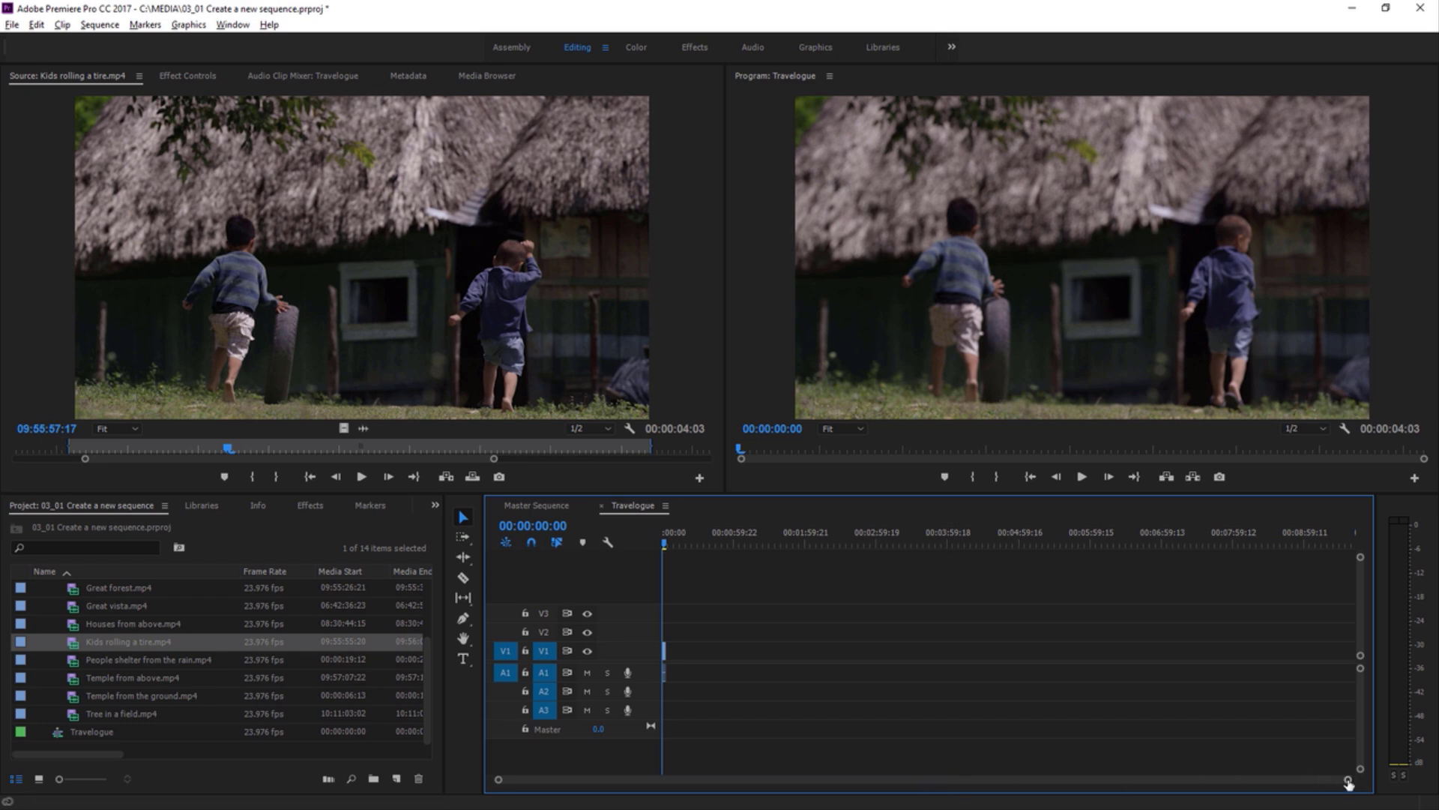
left_click_drag(1348, 783, 1003, 773)
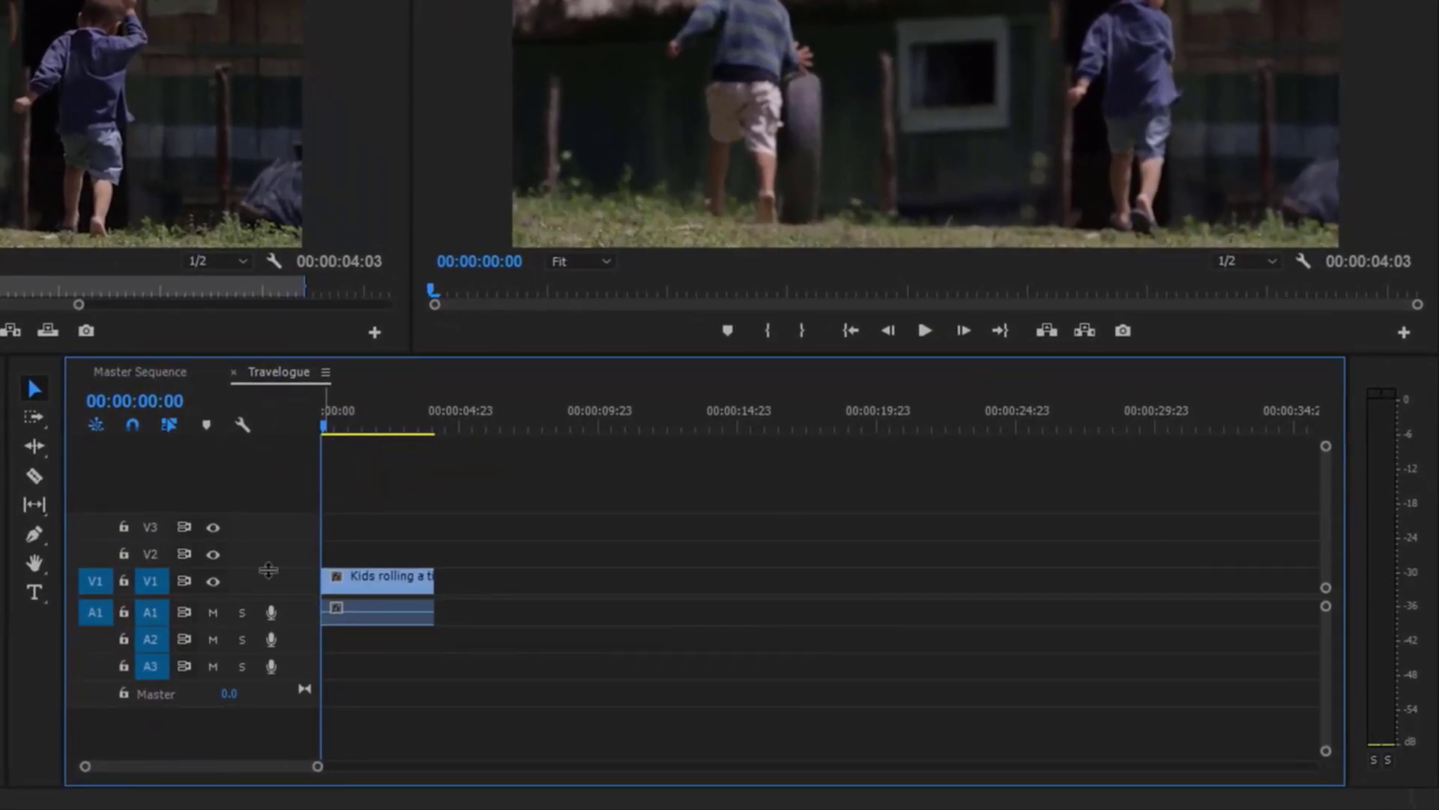
left_click_drag(264, 569, 272, 537)
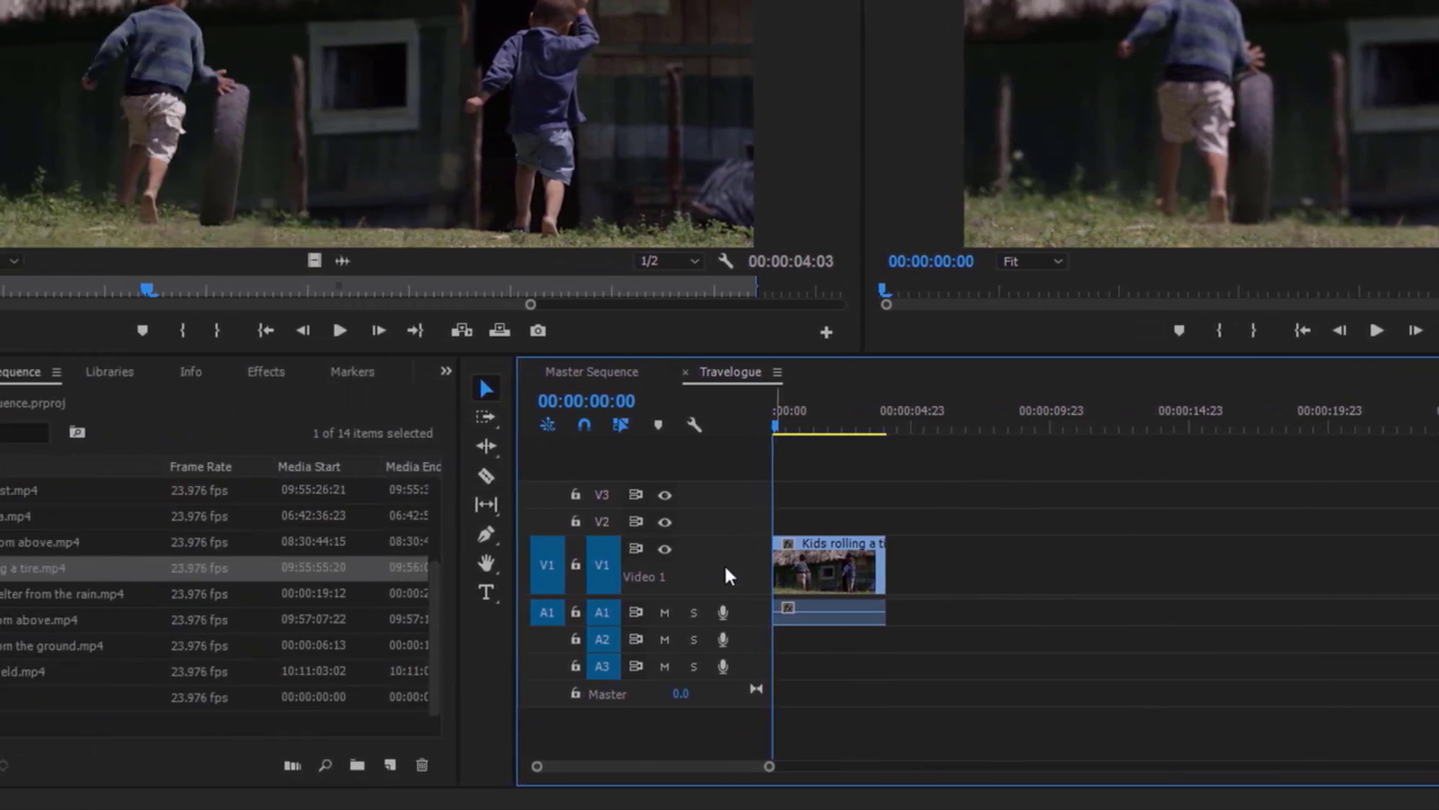
- Load People shelter from the rain.mp4 in the Source Monitor and create a new sequence from that clip
left_click(111, 590)
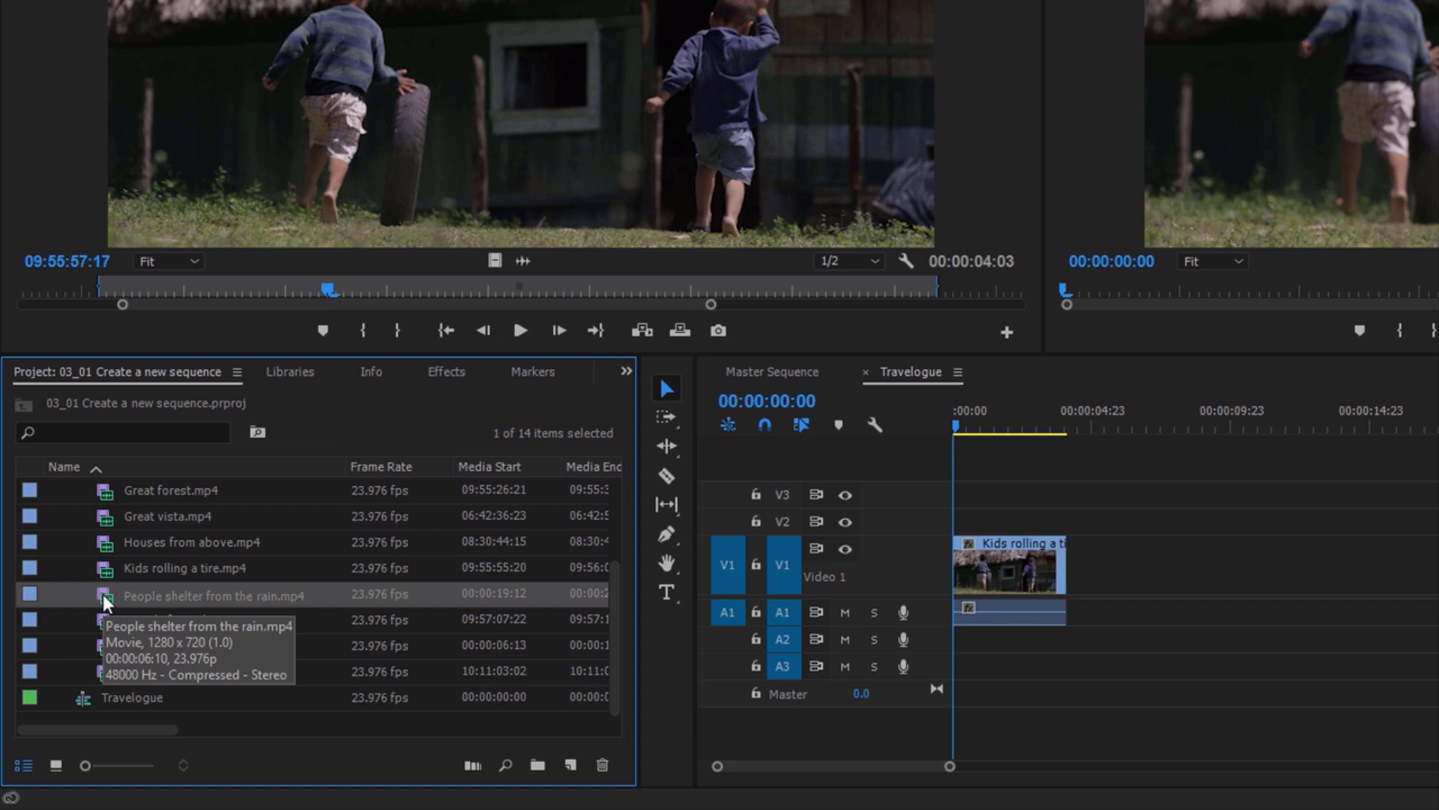
double_click(102, 593)
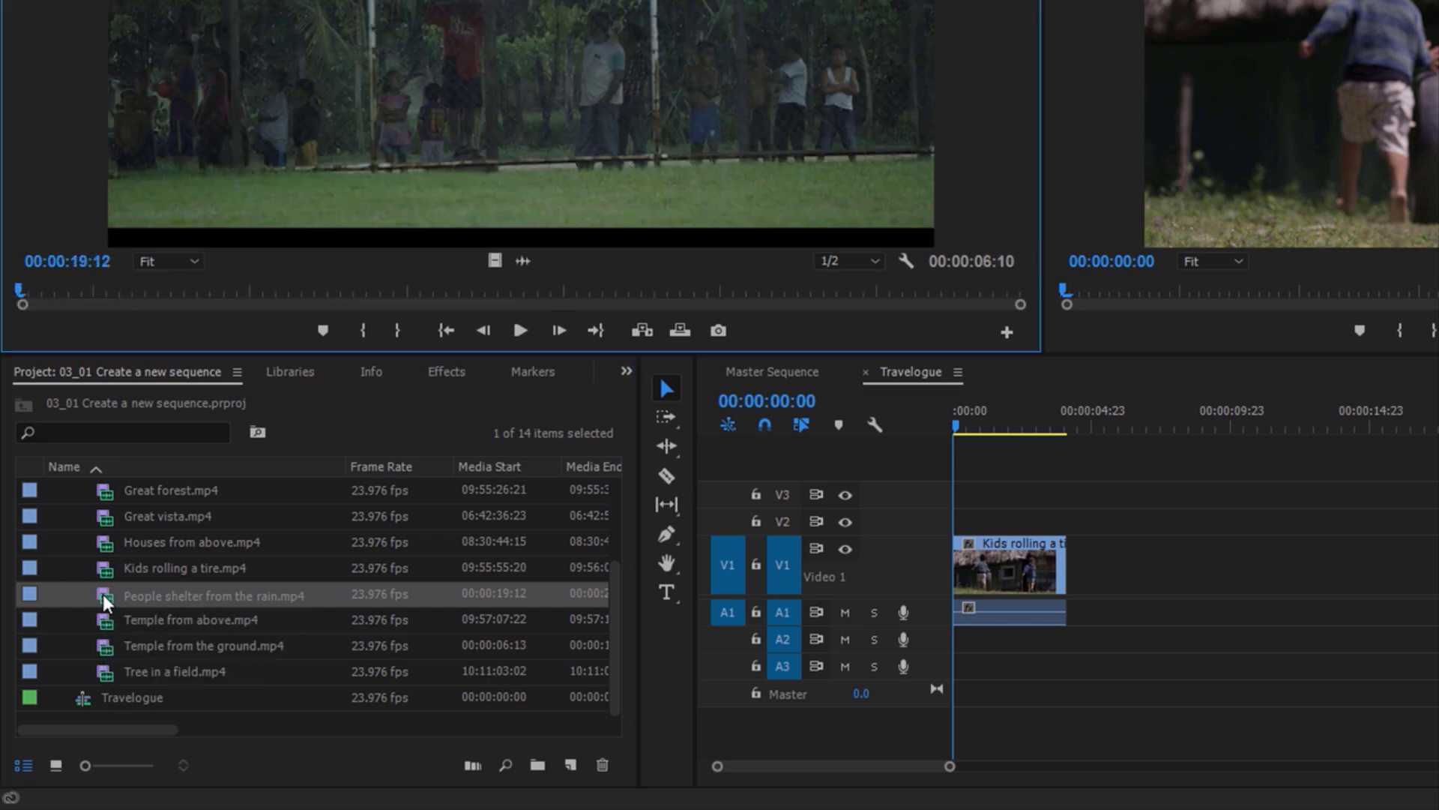
left_click(108, 596)
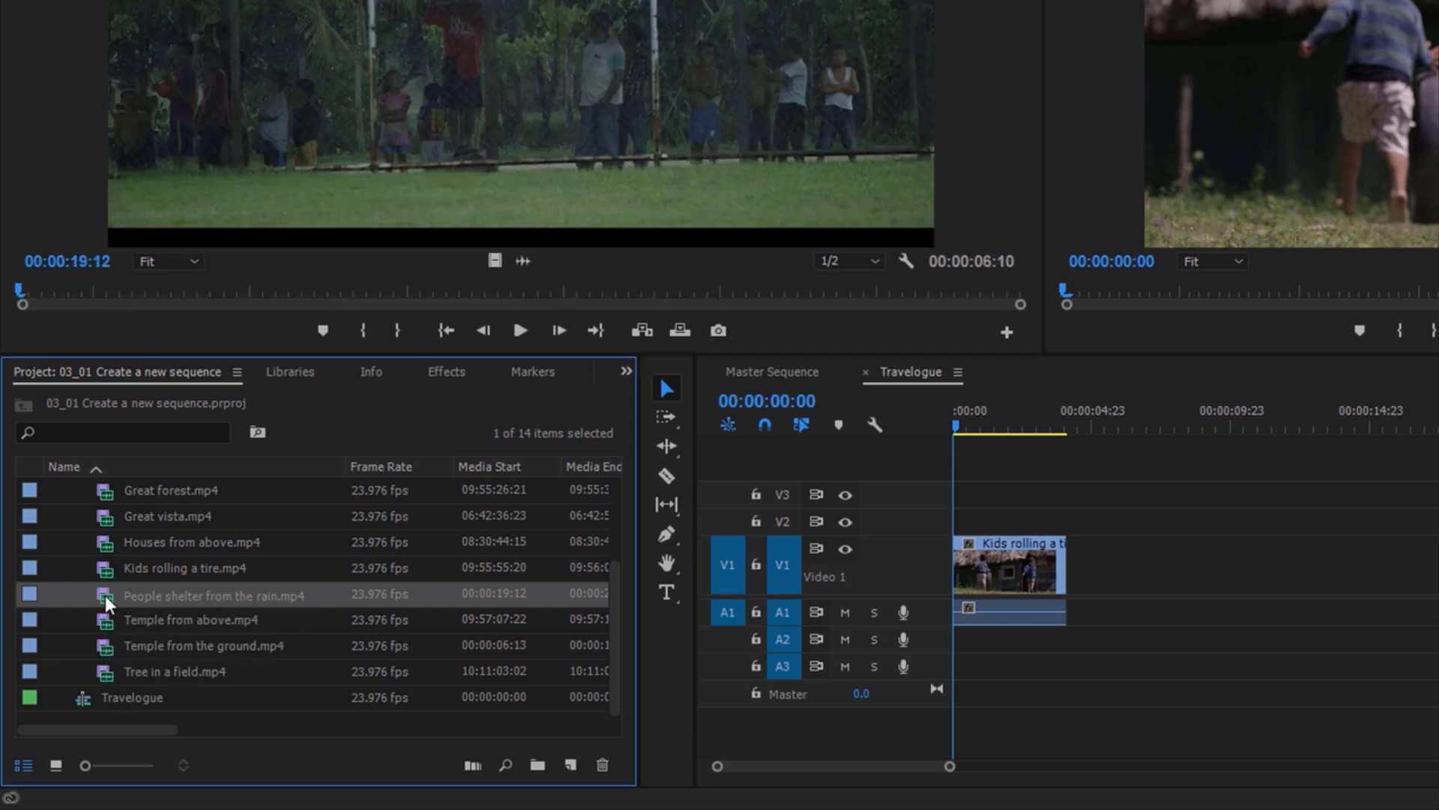
left_click_drag(102, 595, 570, 765)
left_click_drag(570, 765, 568, 765)
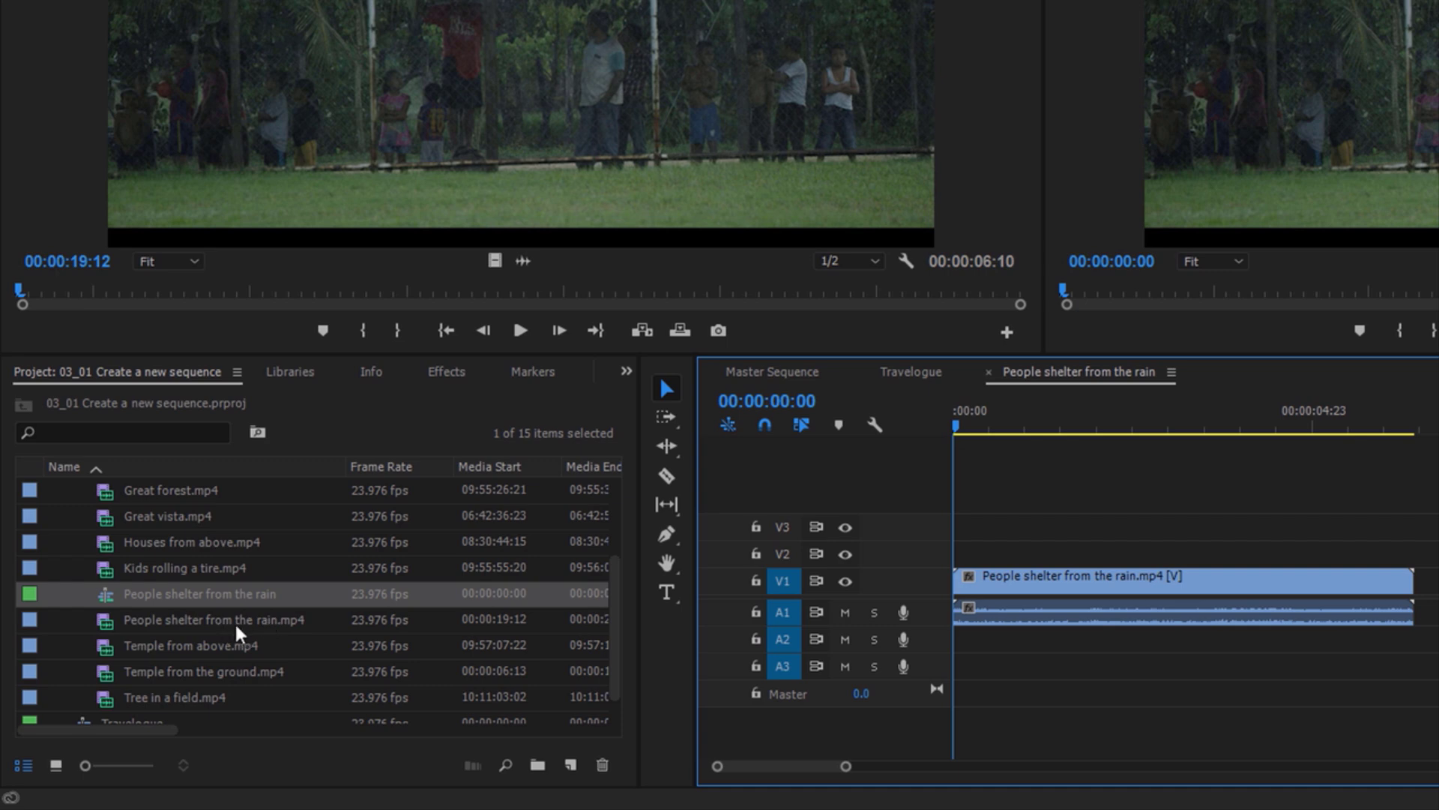
- Rename the sequence People shelter from the rain as Rain Sequence
left_click(164, 592)
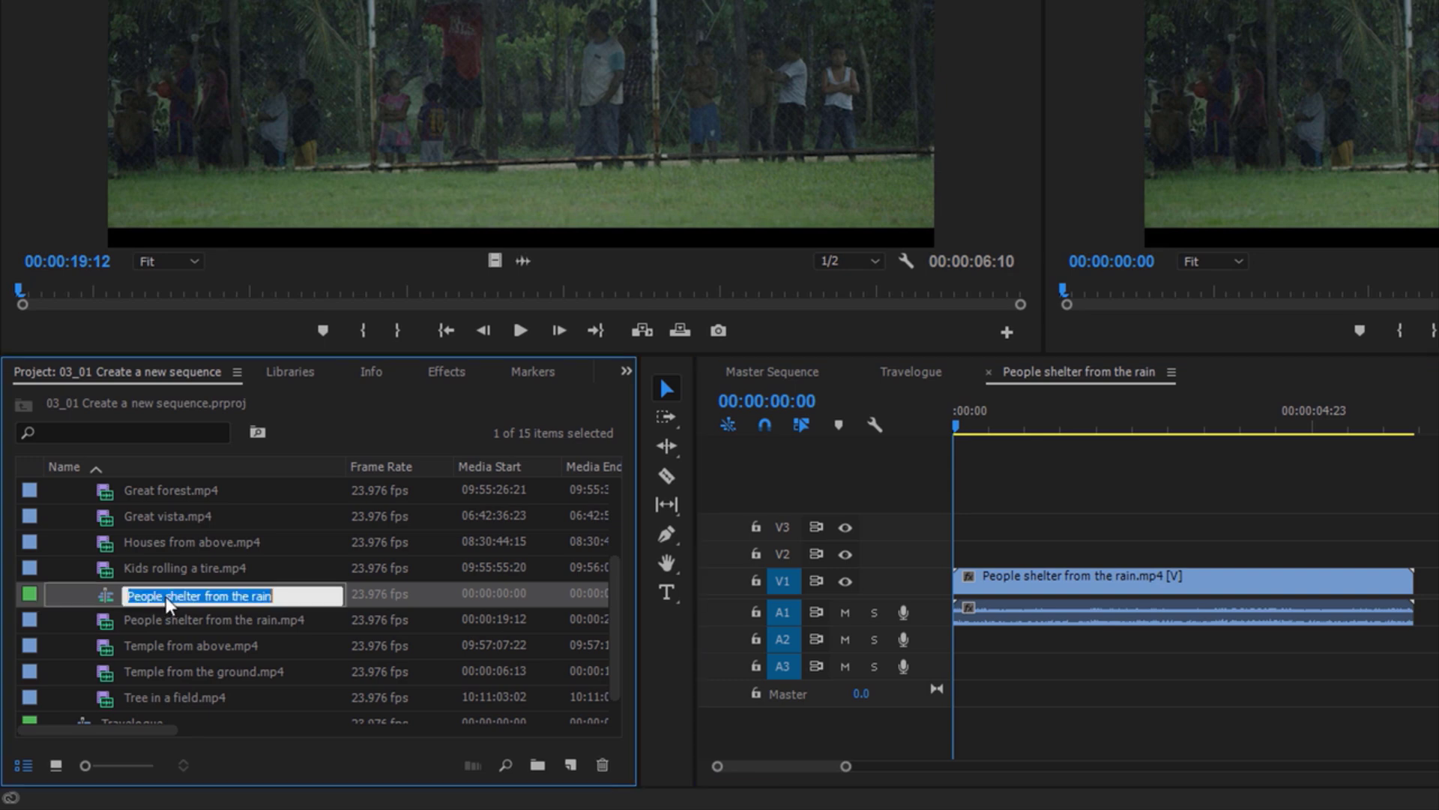
type("Ra")
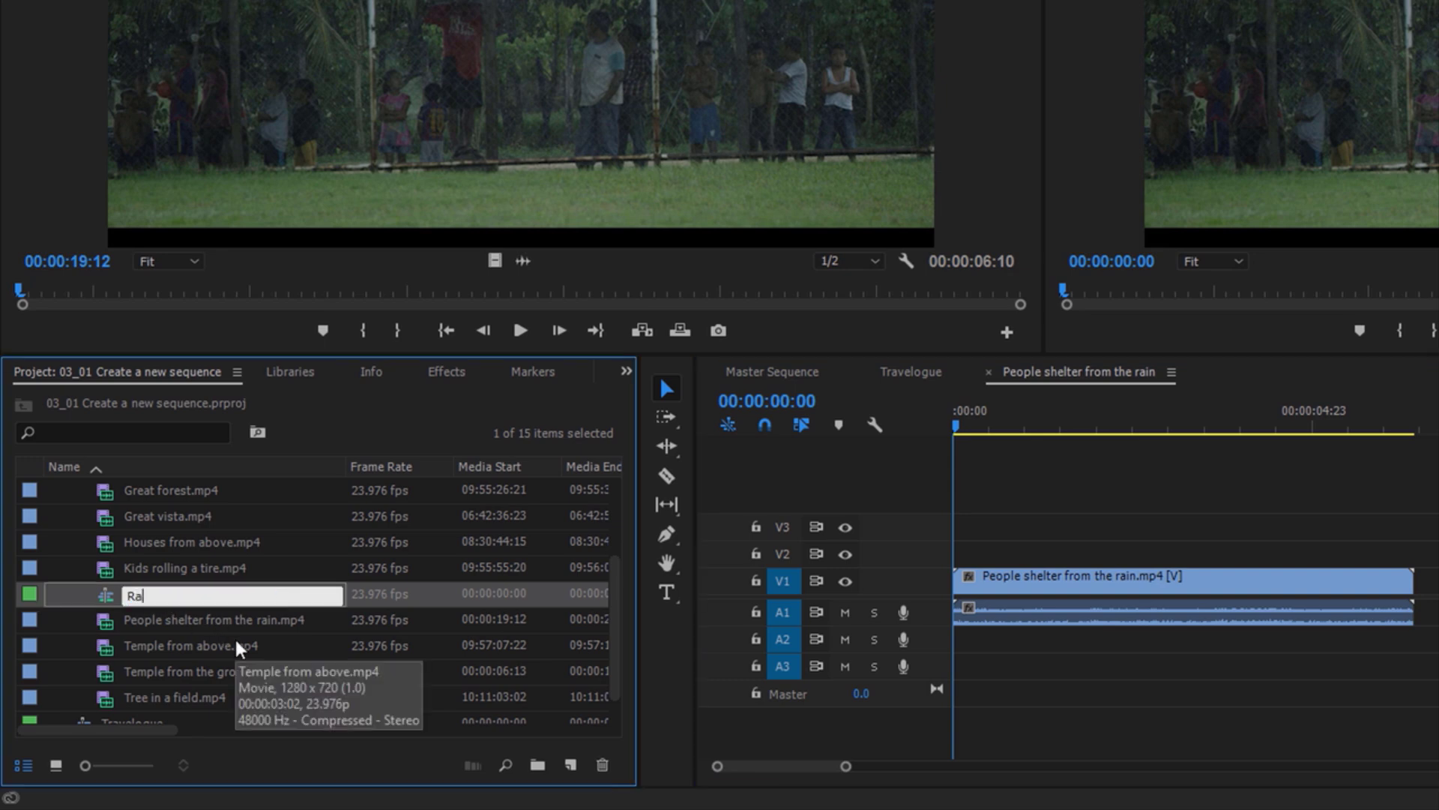
type("in Sequence")
key("Return")
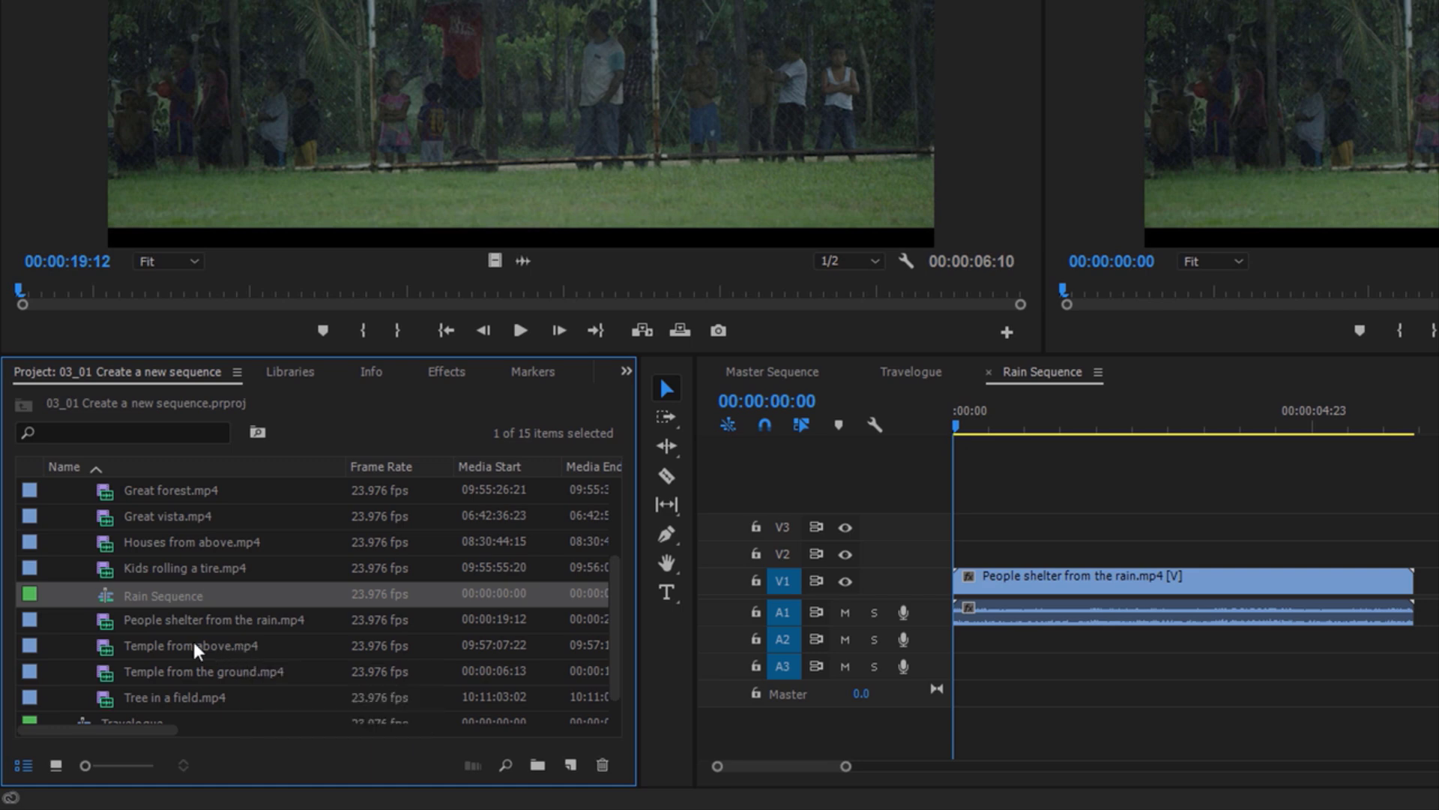
- Create a new sequence from the four clips People shelter from the rain.mp4 through Tree in a field.mp4 and make its V1 track taller
left_click(102, 623)
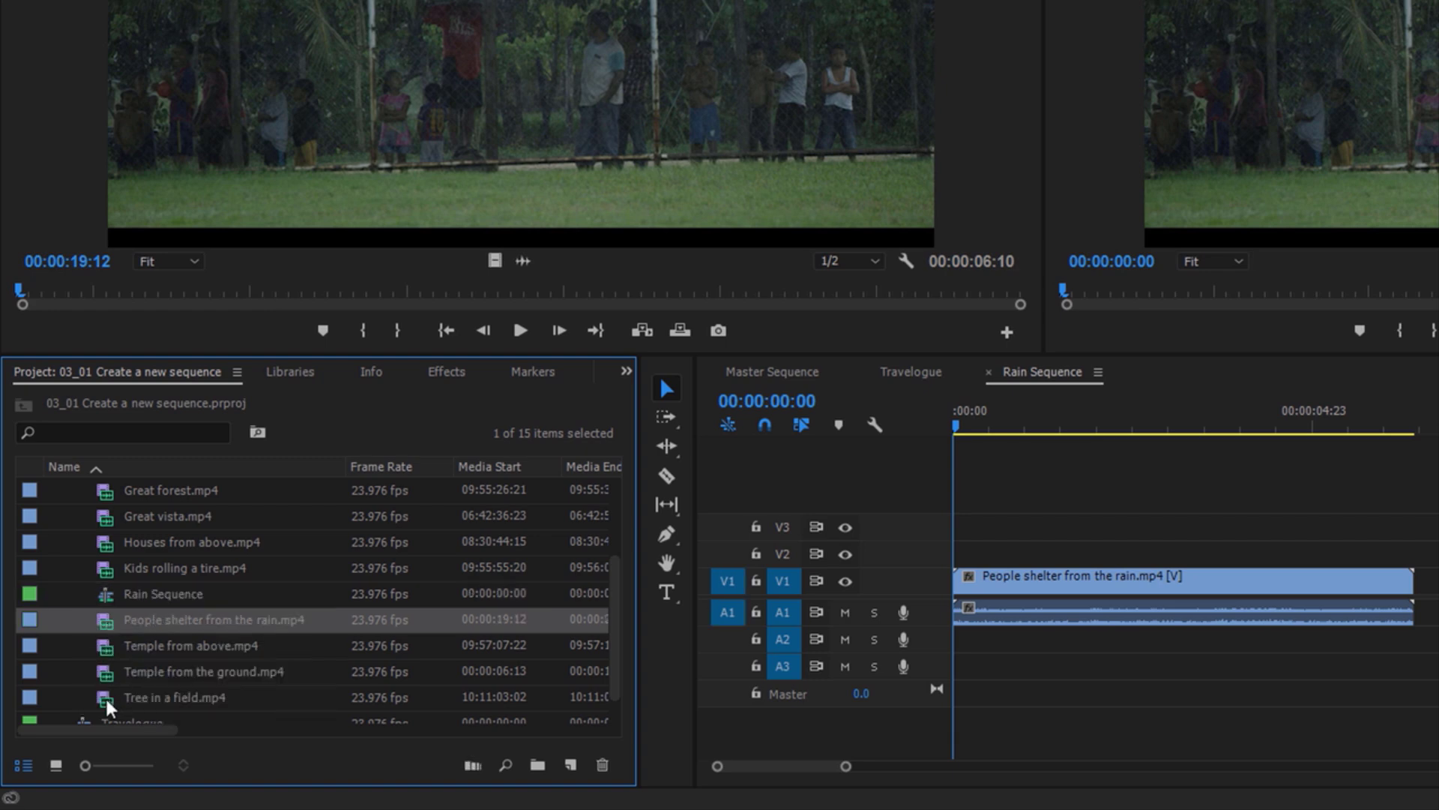
left_click(106, 697, "shift")
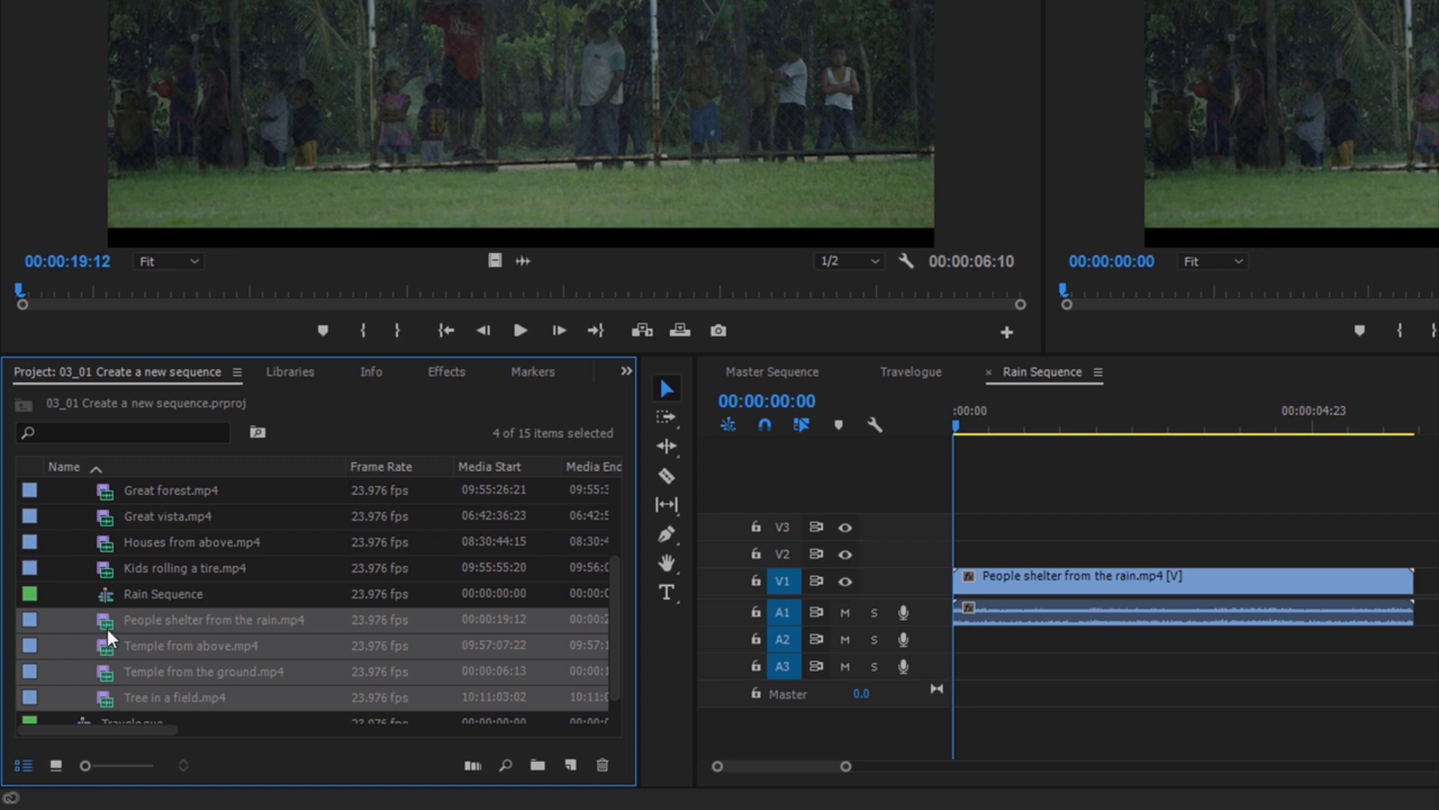
scroll(389, 701, "down", 1)
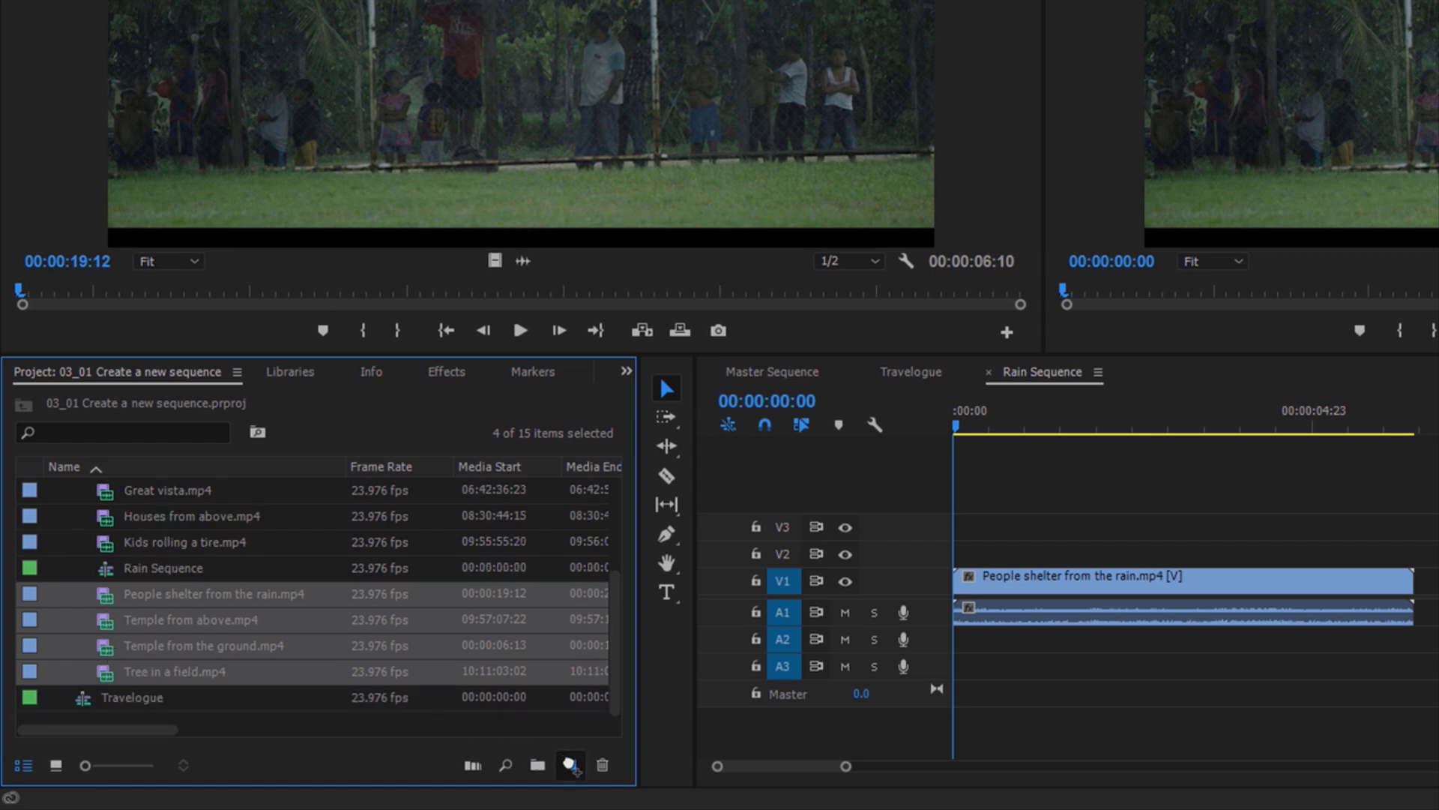
left_click_drag(570, 765, 570, 764)
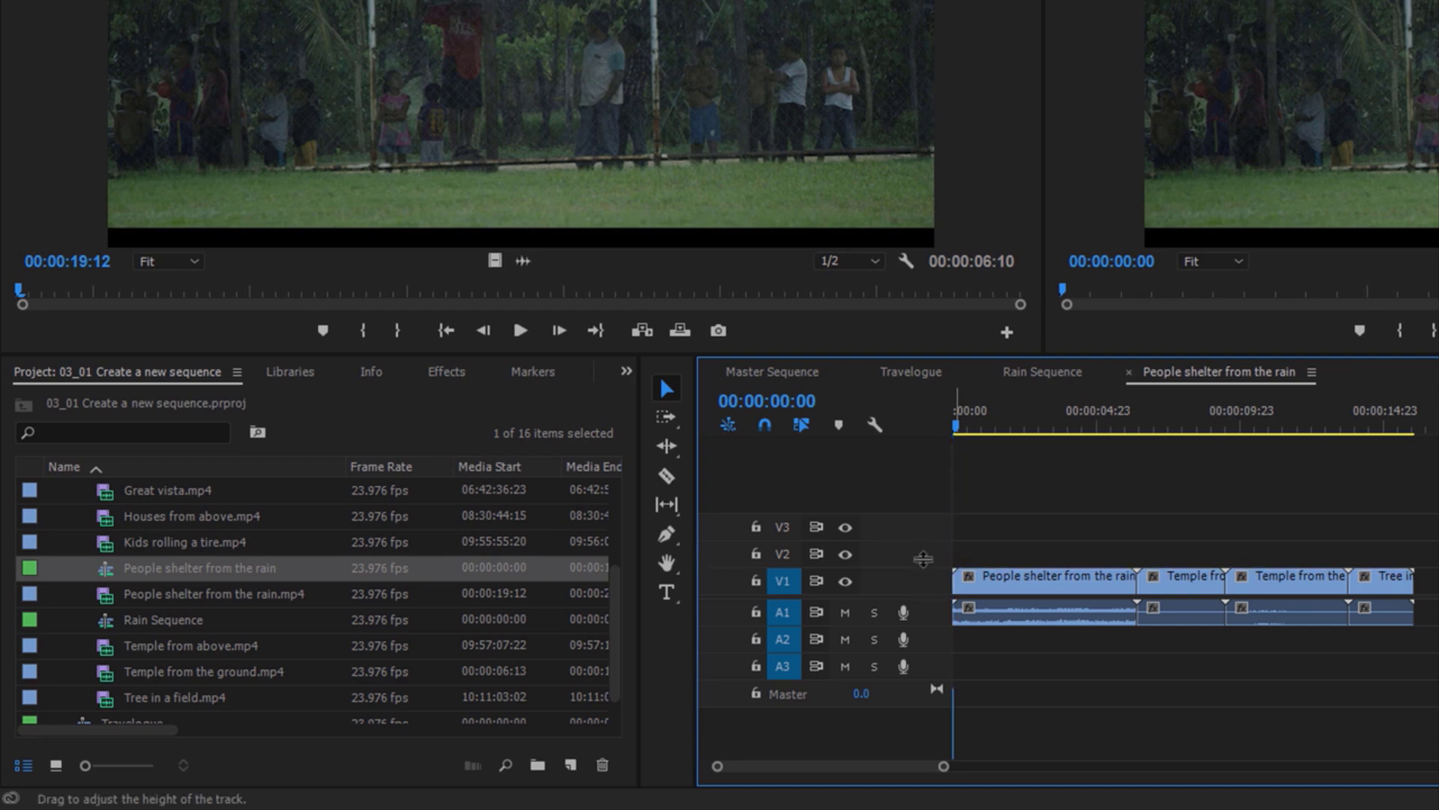
left_click_drag(927, 566, 926, 530)
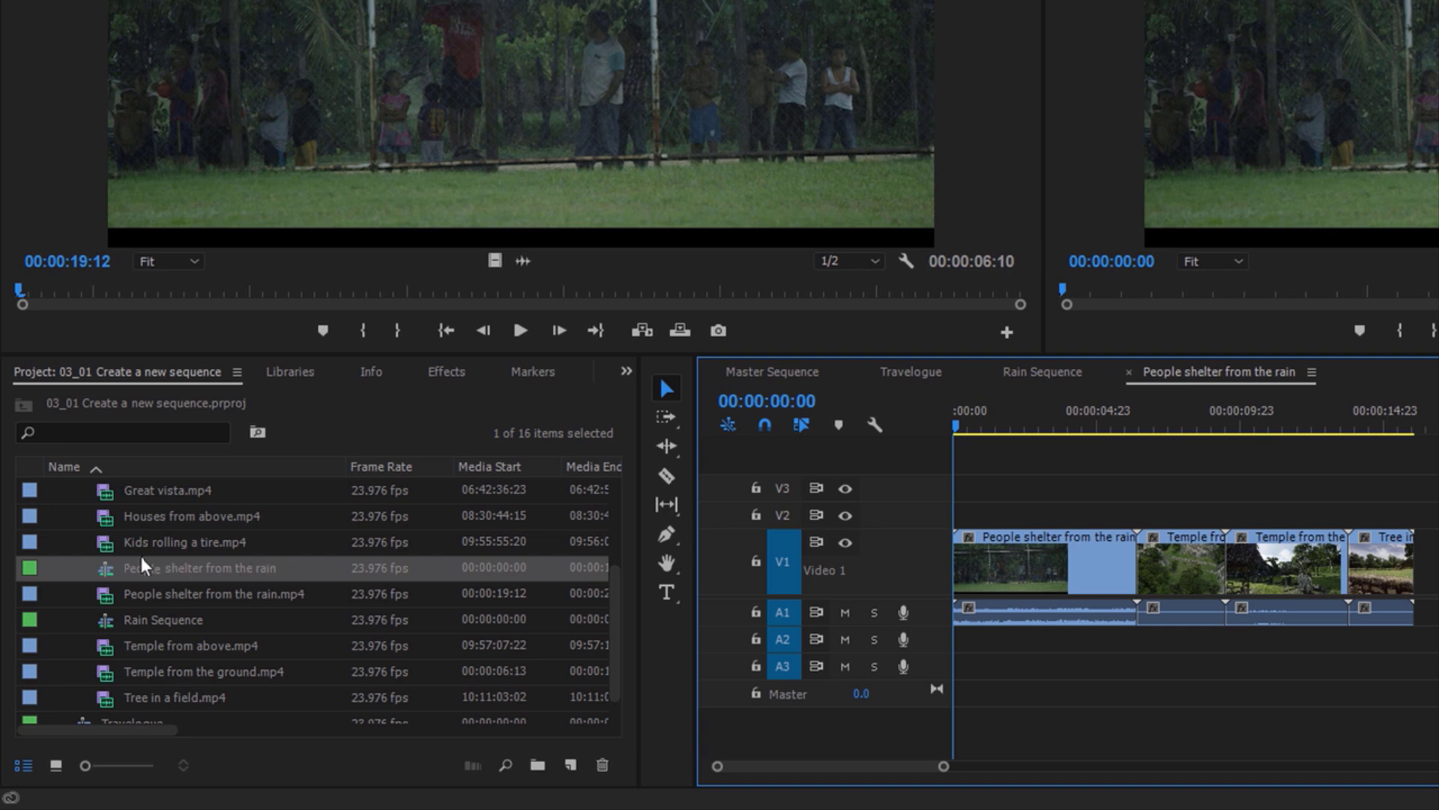
- Rename the new four-clip sequence as More rain
left_click(244, 570)
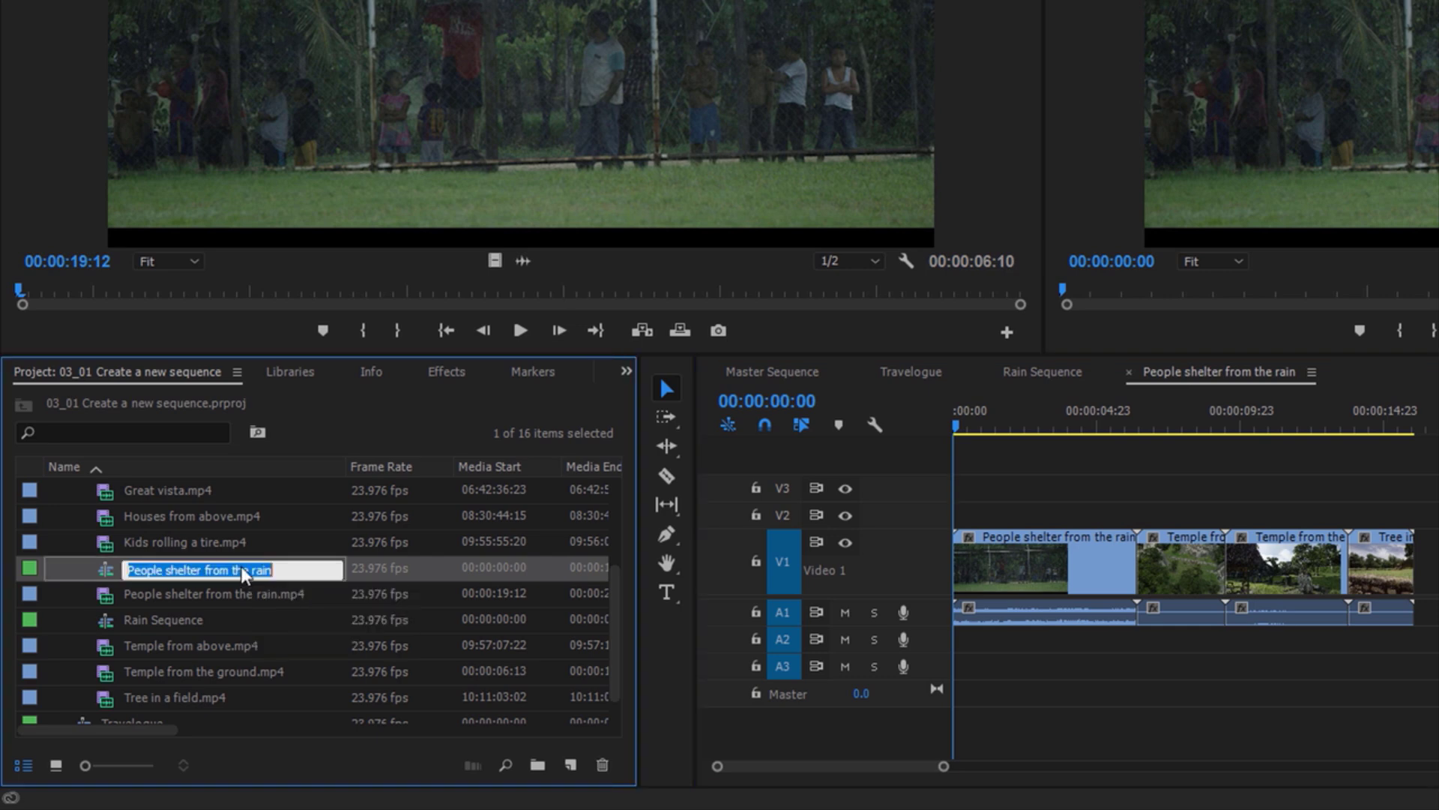
mouse_move(263, 611)
type("More r")
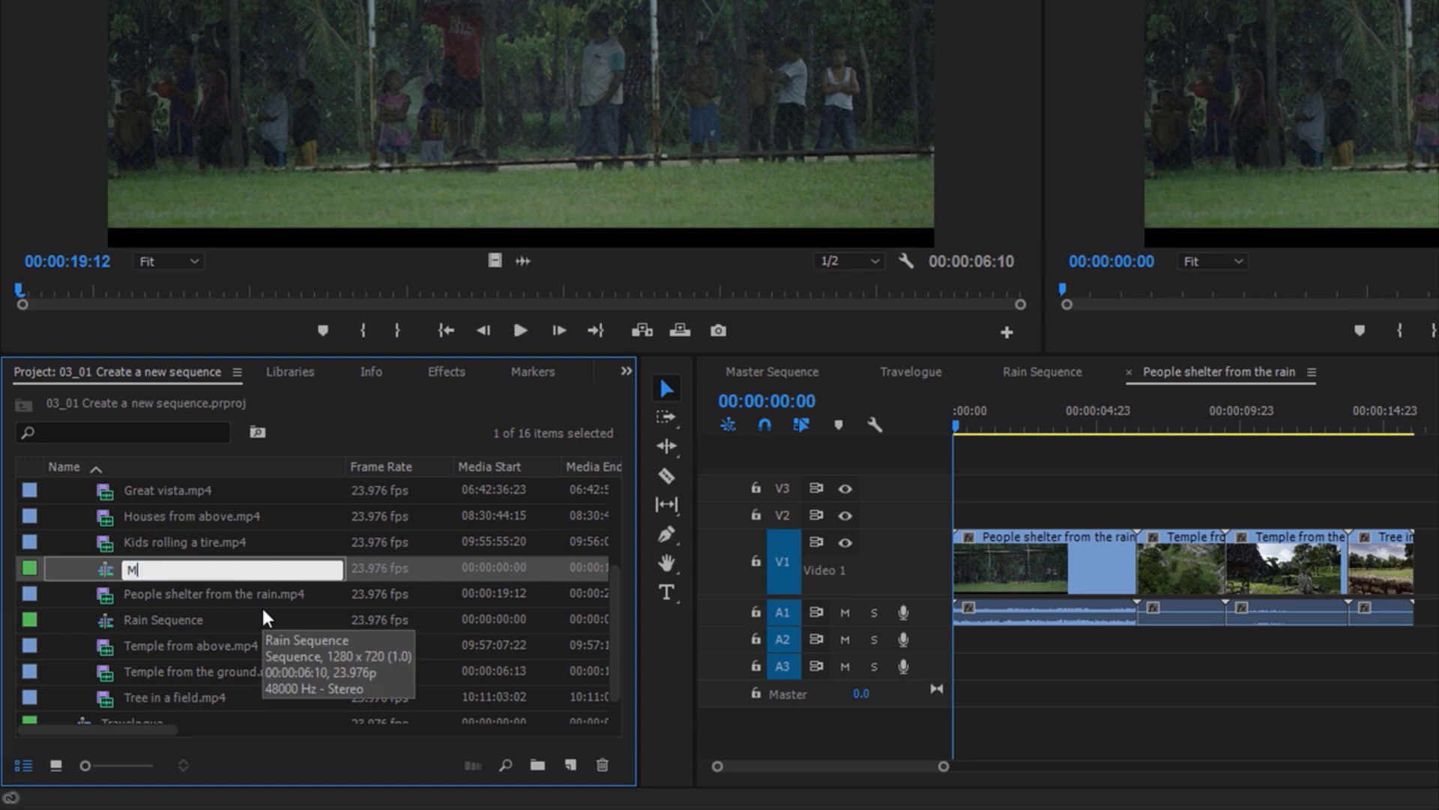
type("ain")
key("Return")
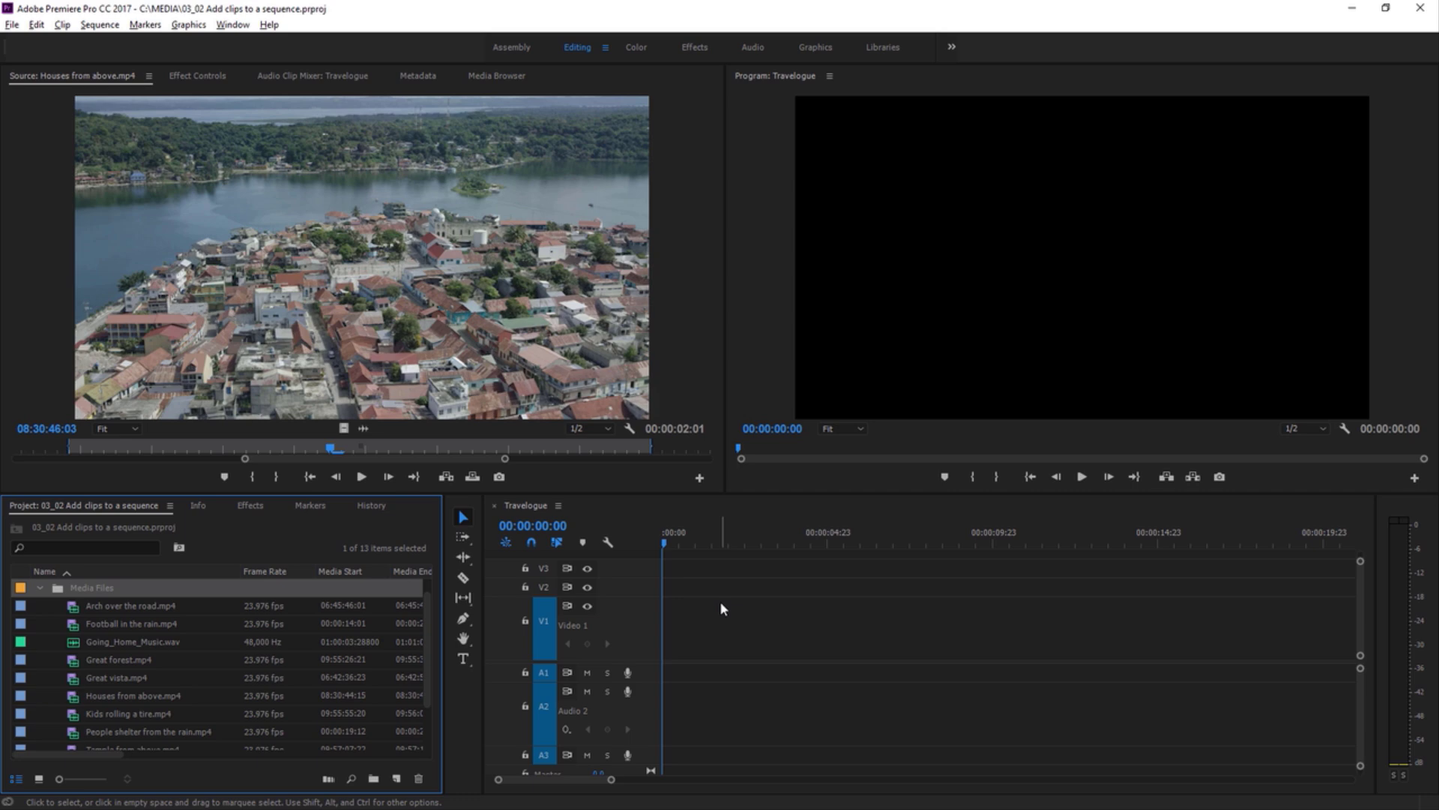
- Add Football in the rain.mp4 at the start of V1 and Great forest.mp4 on V2, overlapping it from about 00:00:04:05
left_click(76, 626)
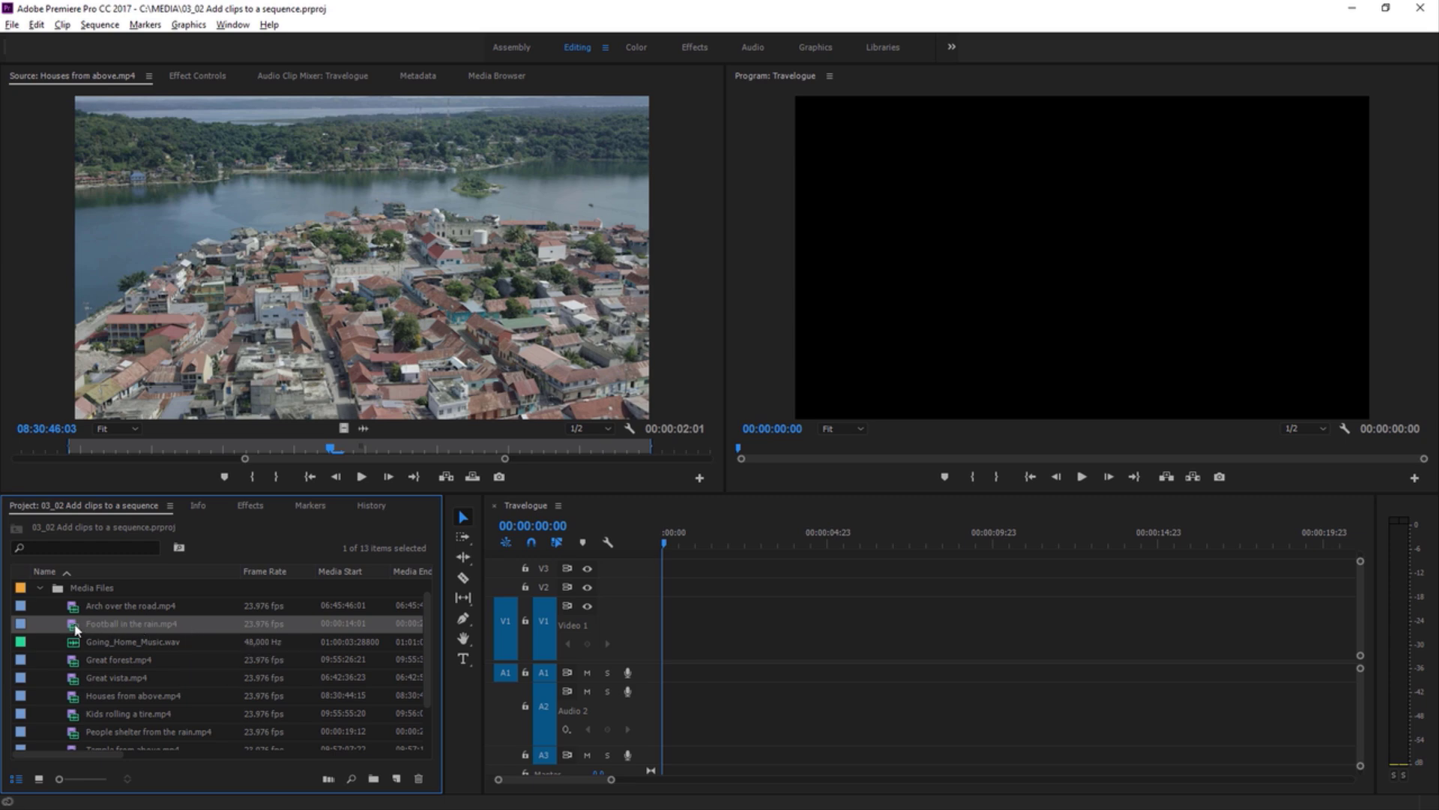
left_click_drag(81, 632, 669, 637)
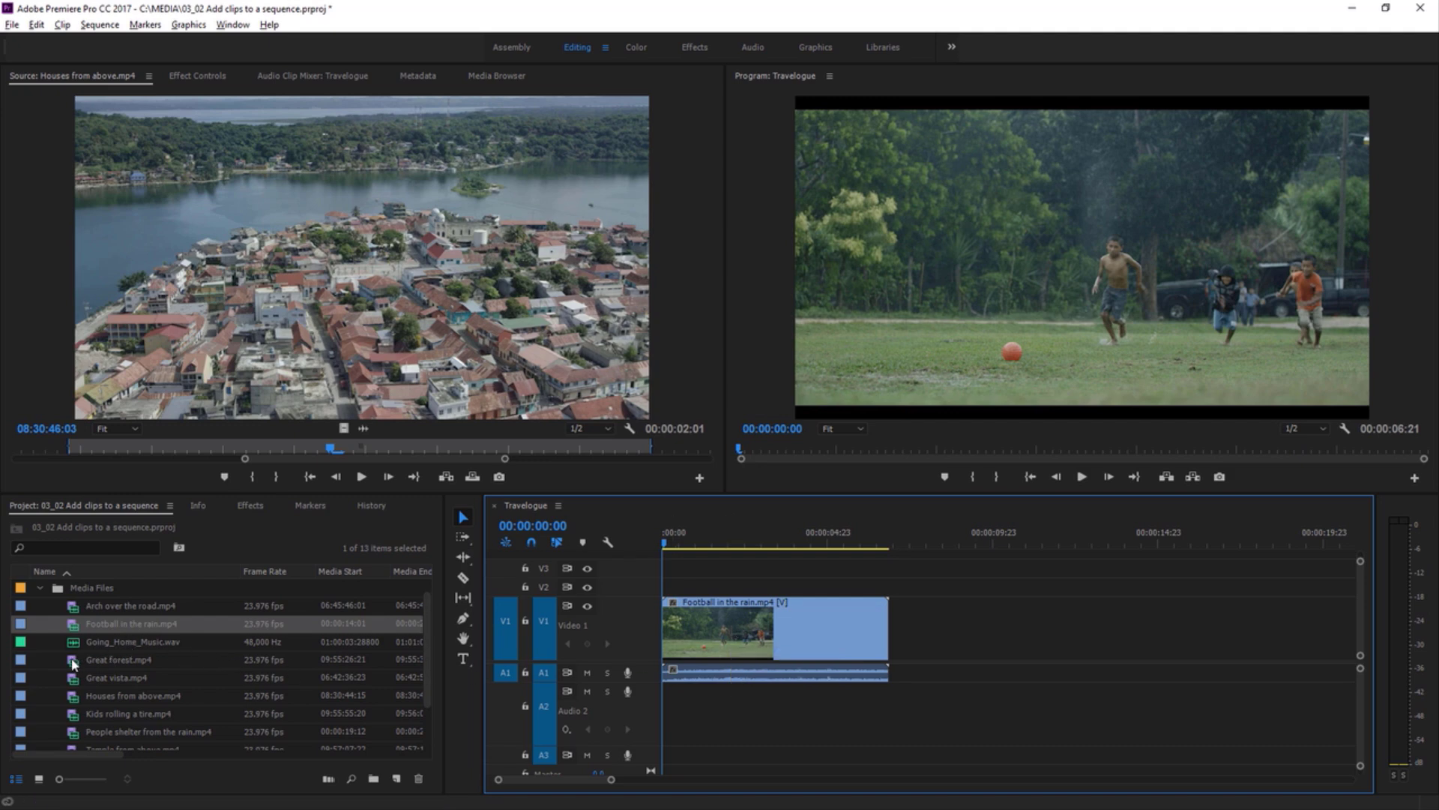
left_click_drag(83, 663, 805, 596)
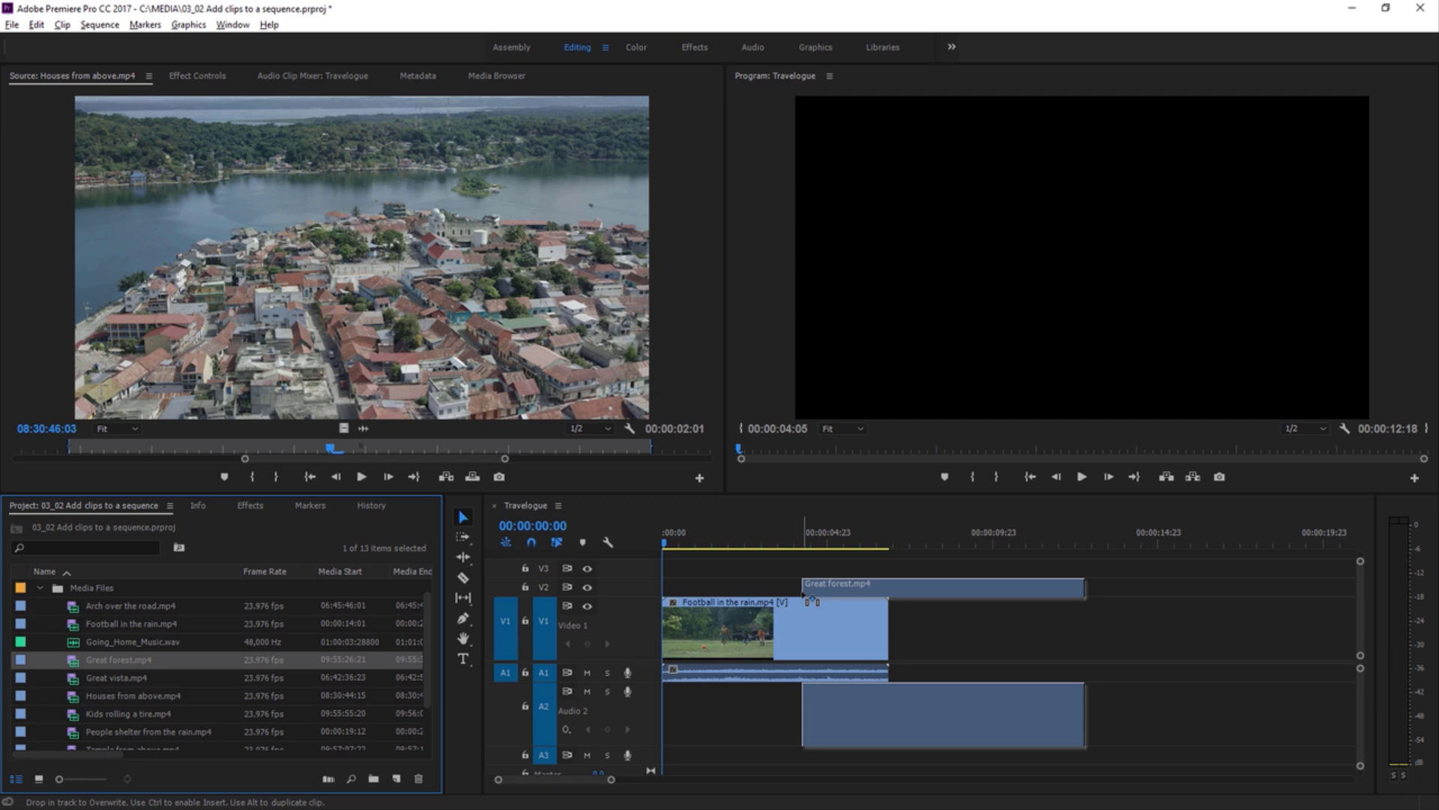
left_click_drag(806, 598, 806, 597)
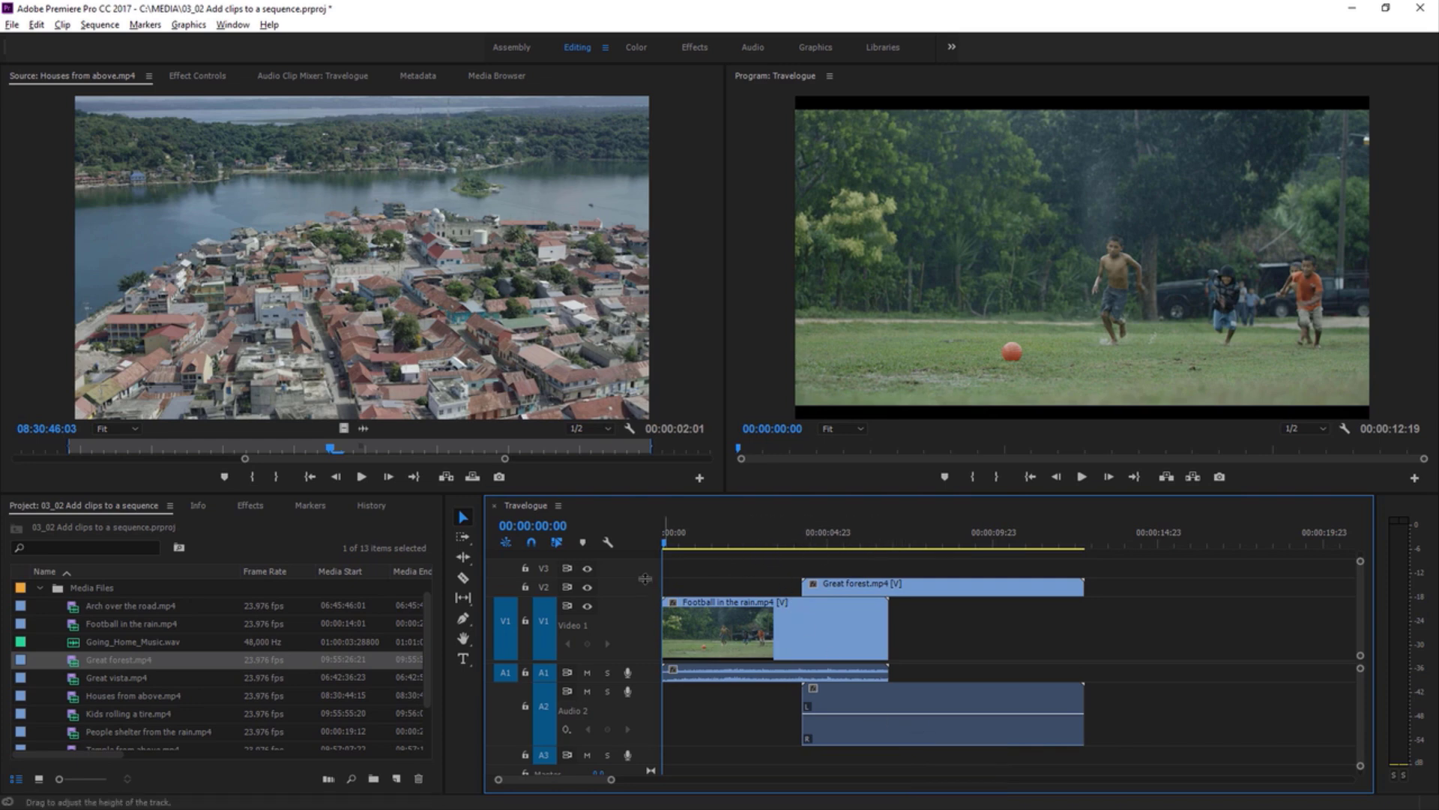
- Make the V2 track taller and move the Travelogue playhead to 00:00:04:11, inside the overlap of both clips
left_click_drag(644, 578, 644, 560)
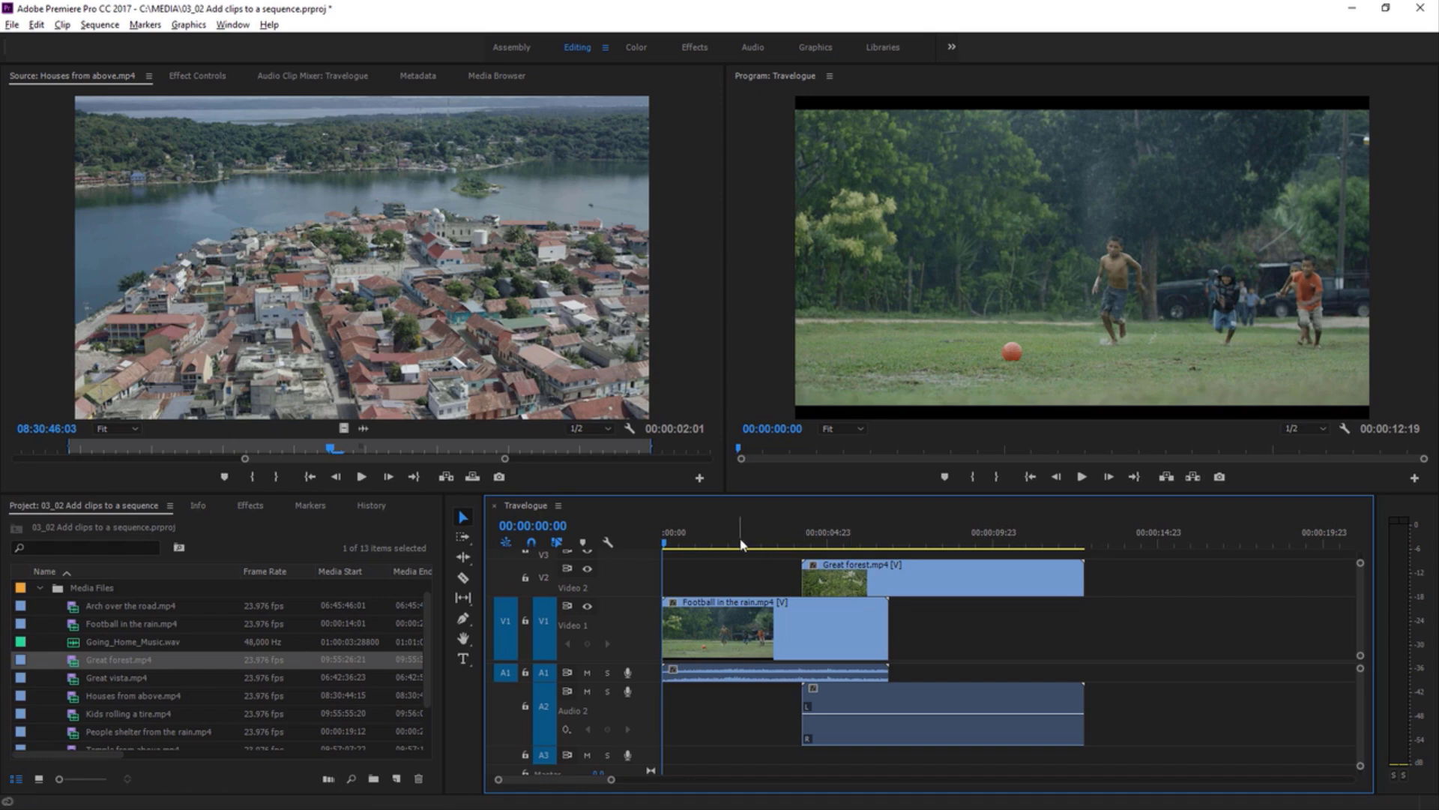
left_click_drag(741, 543, 809, 547)
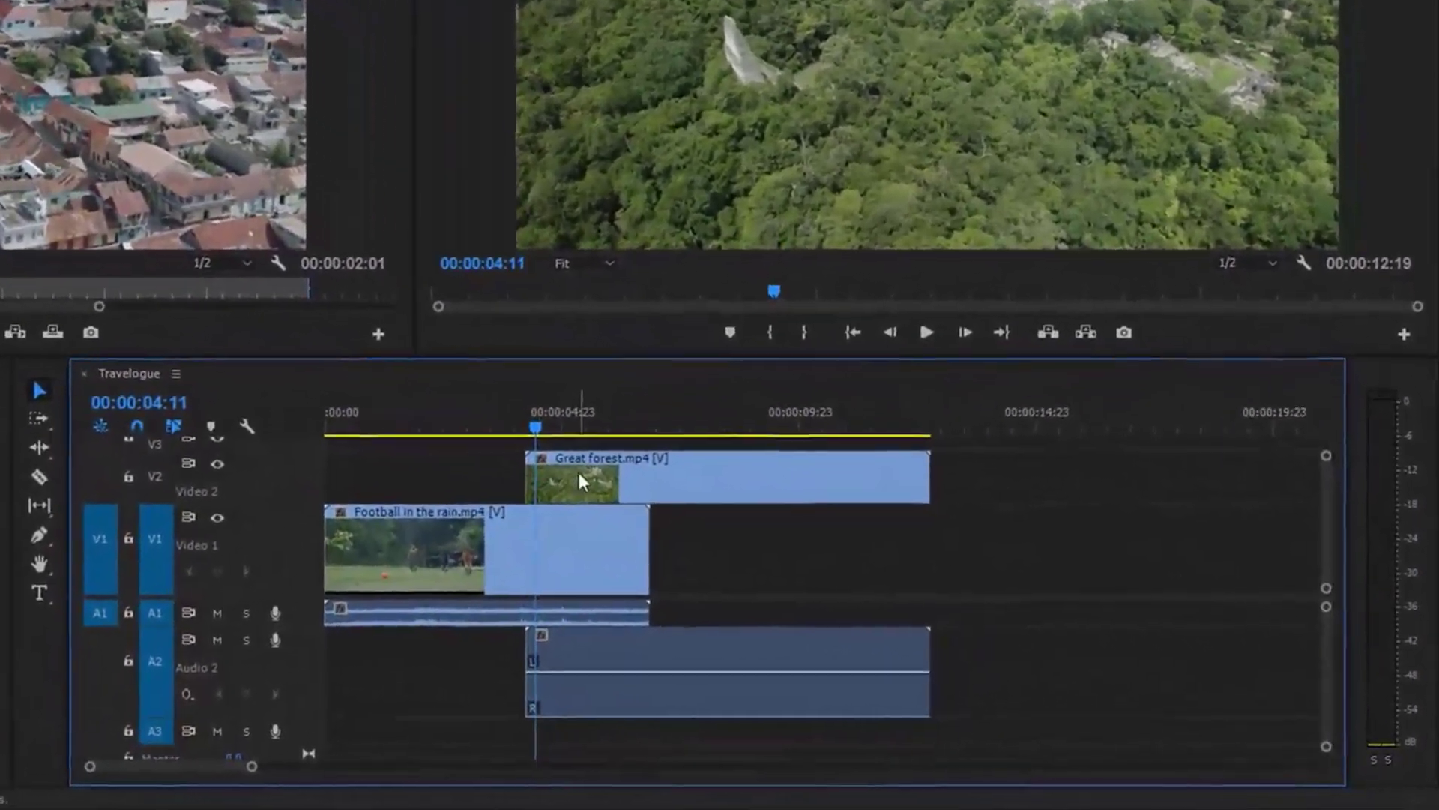
mouse_move(570, 471)
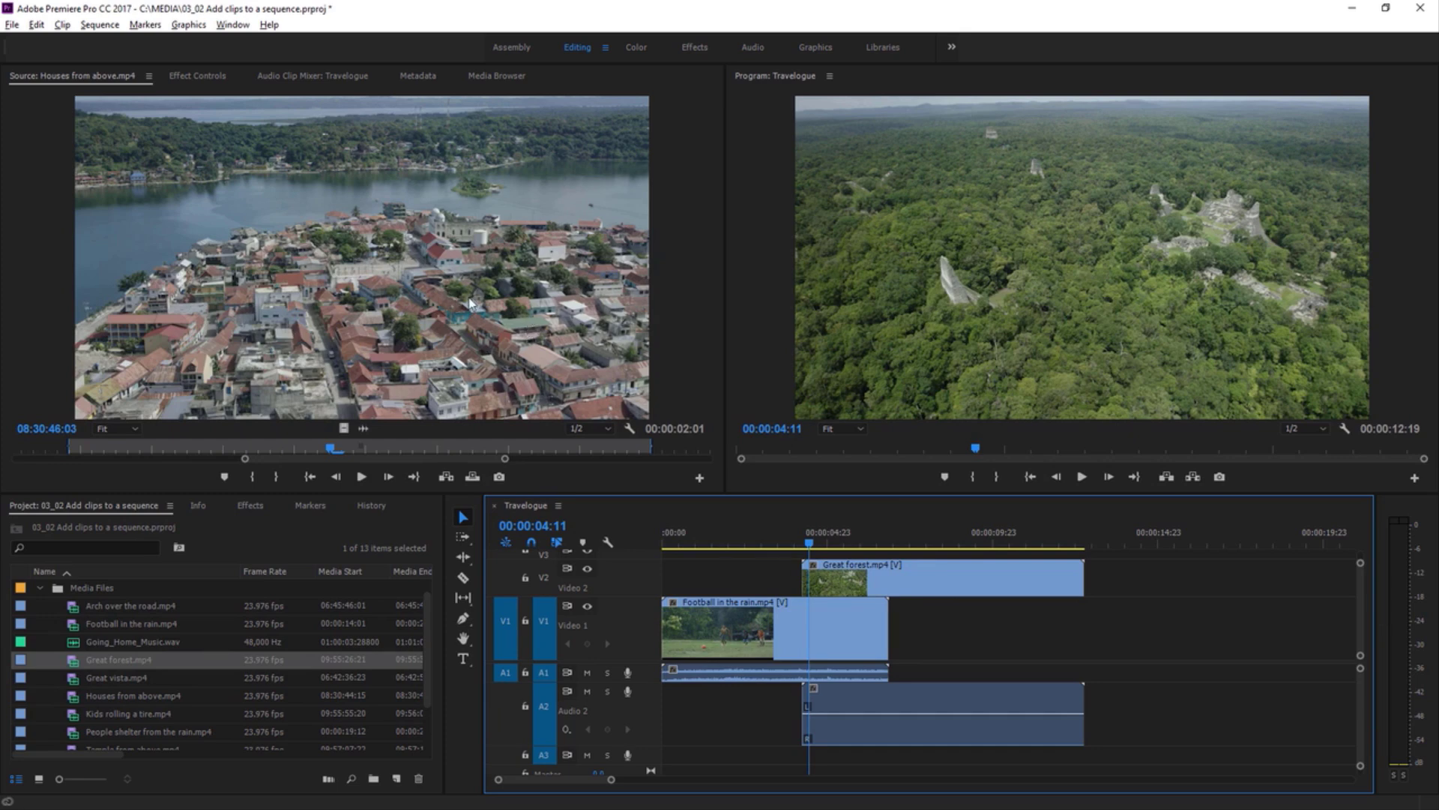
- Add Houses from above.mp4 from the Source Monitor to V1 at about 12 seconds, and its video only at about 15 seconds
left_click(470, 302)
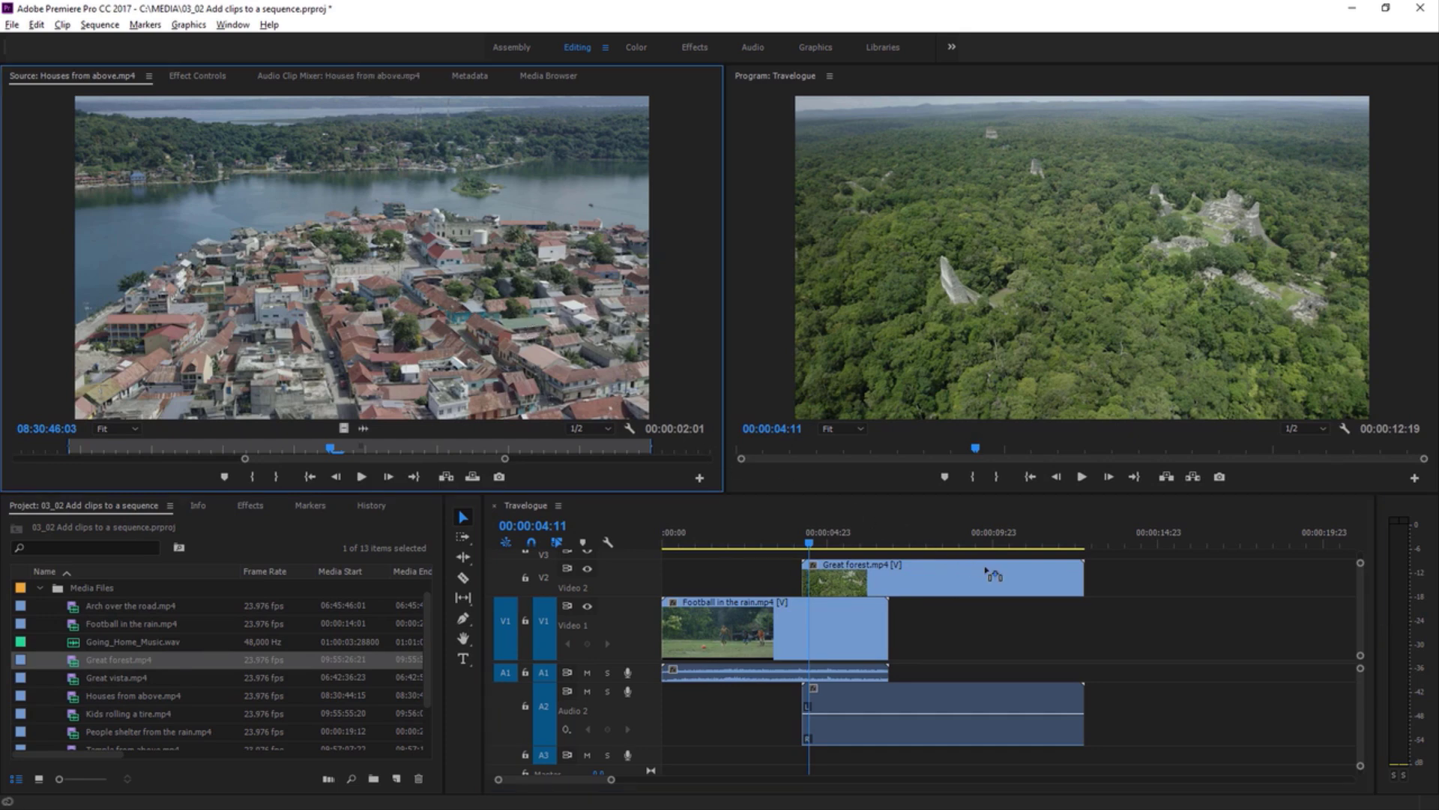
left_click_drag(994, 576, 1074, 641)
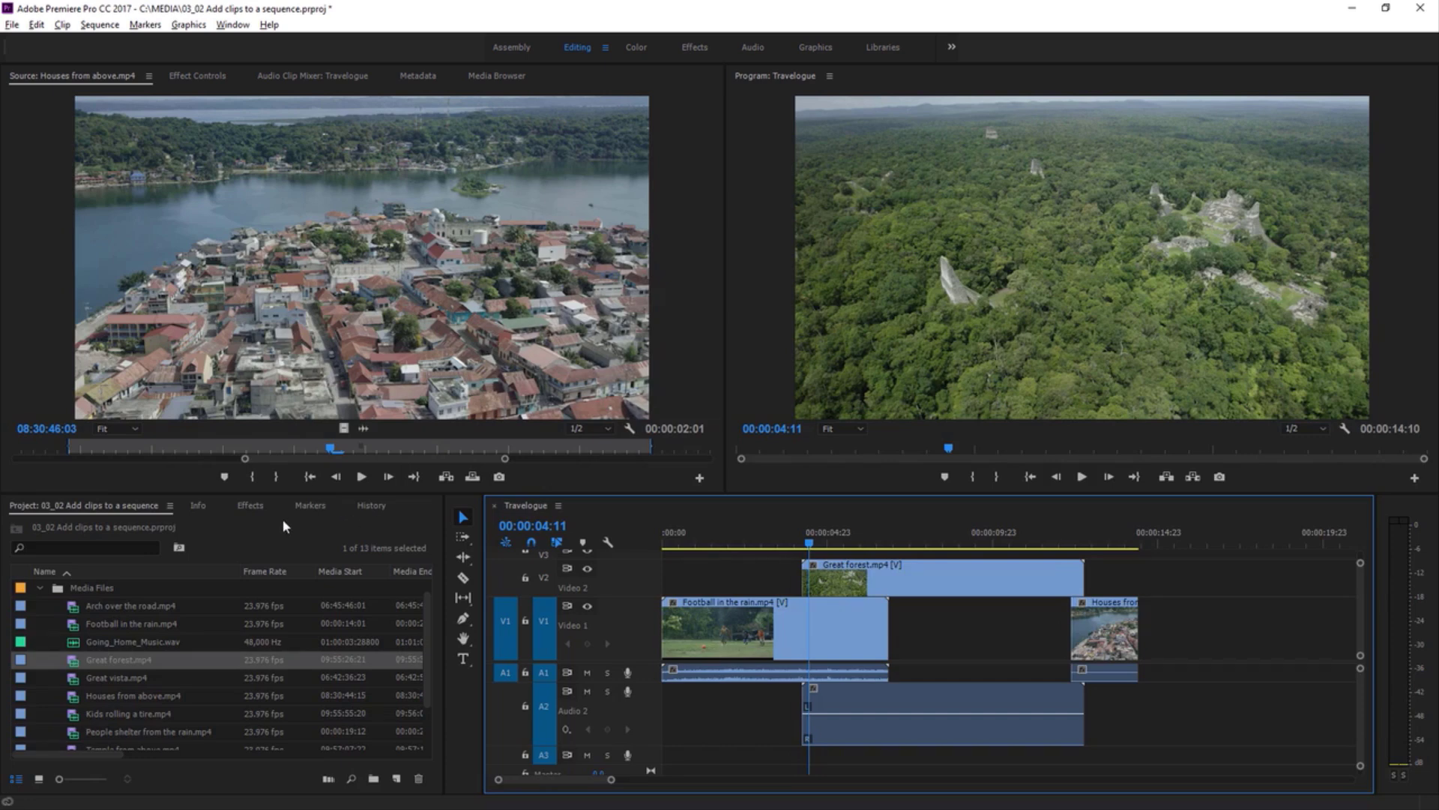
left_click(271, 540)
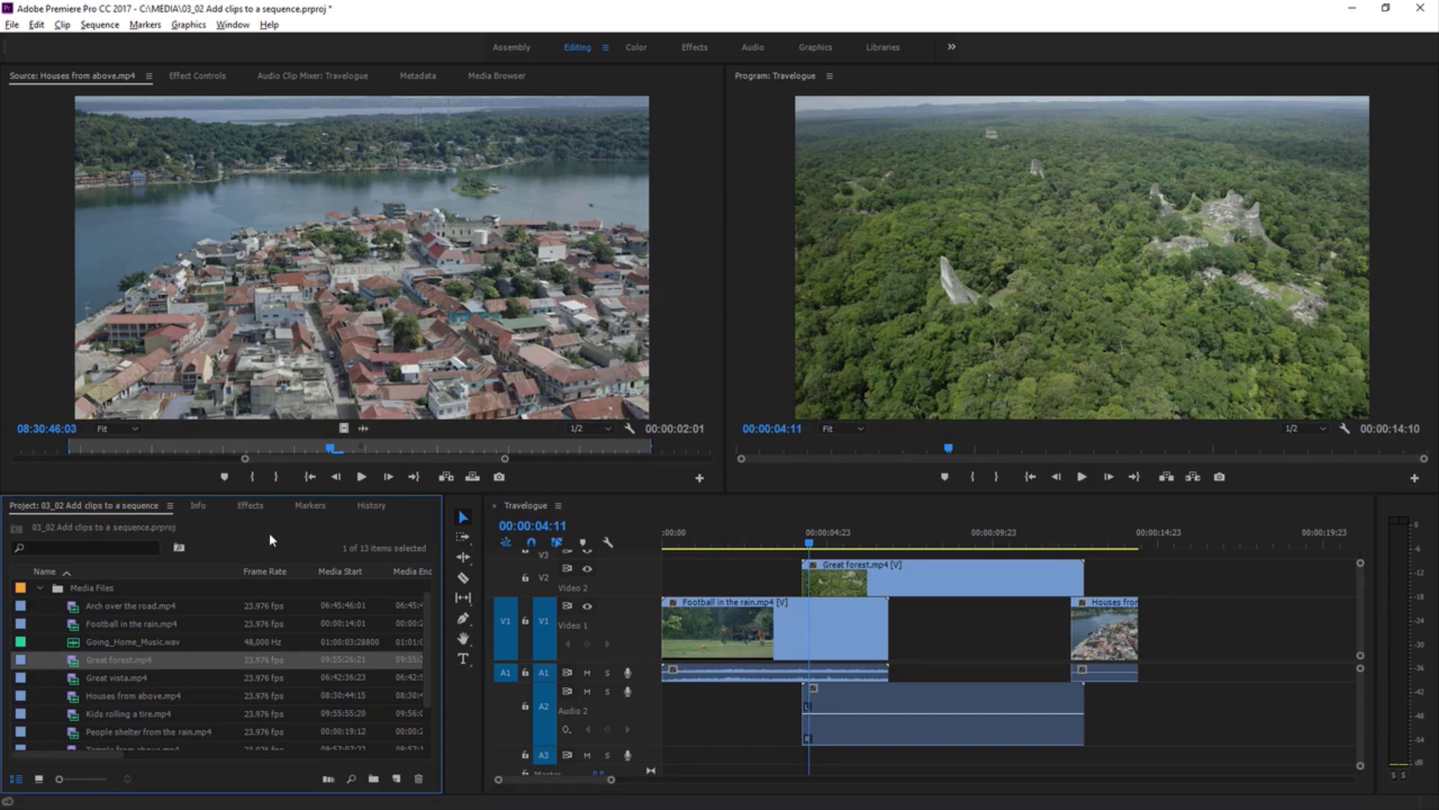
left_click(500, 336)
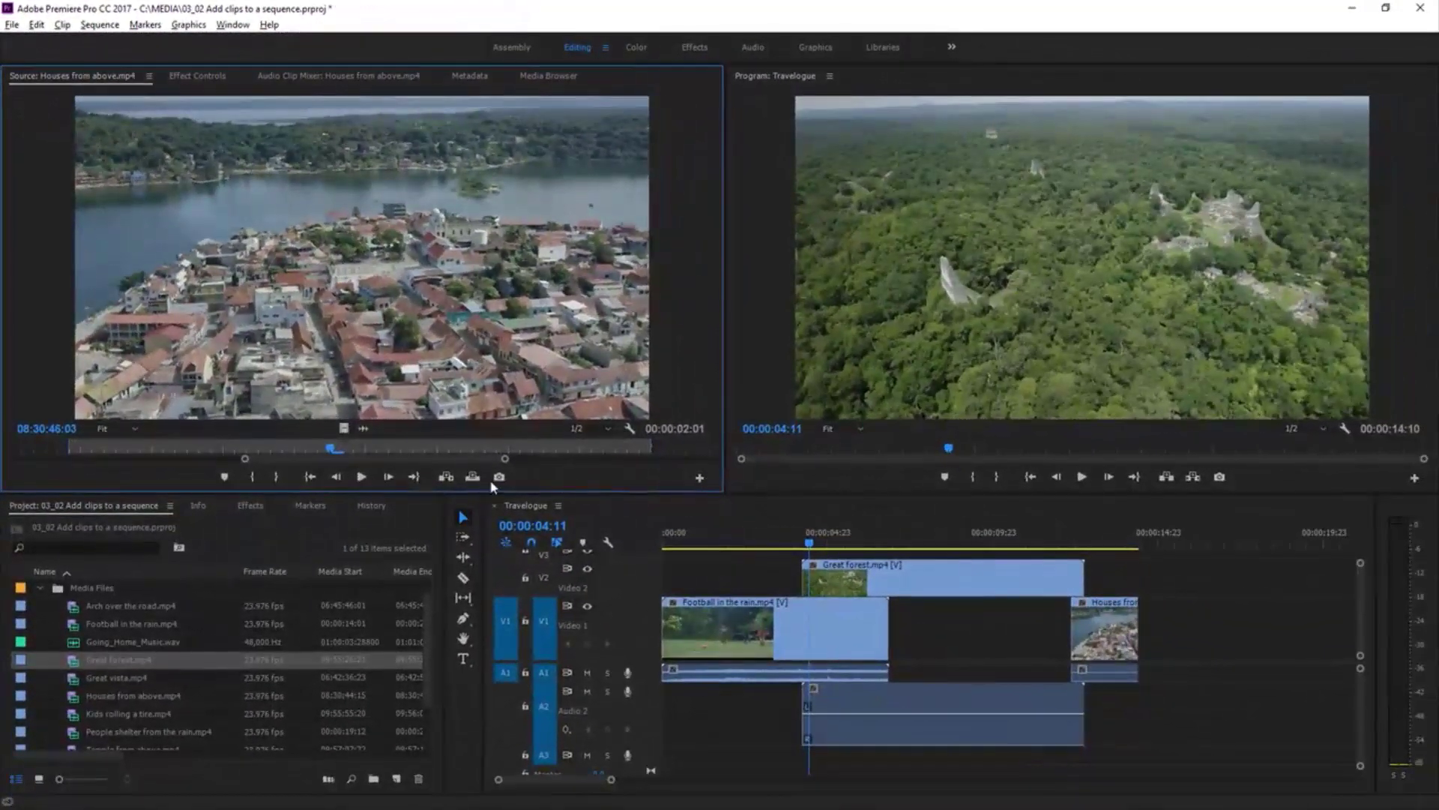
left_click_drag(648, 532, 1174, 671)
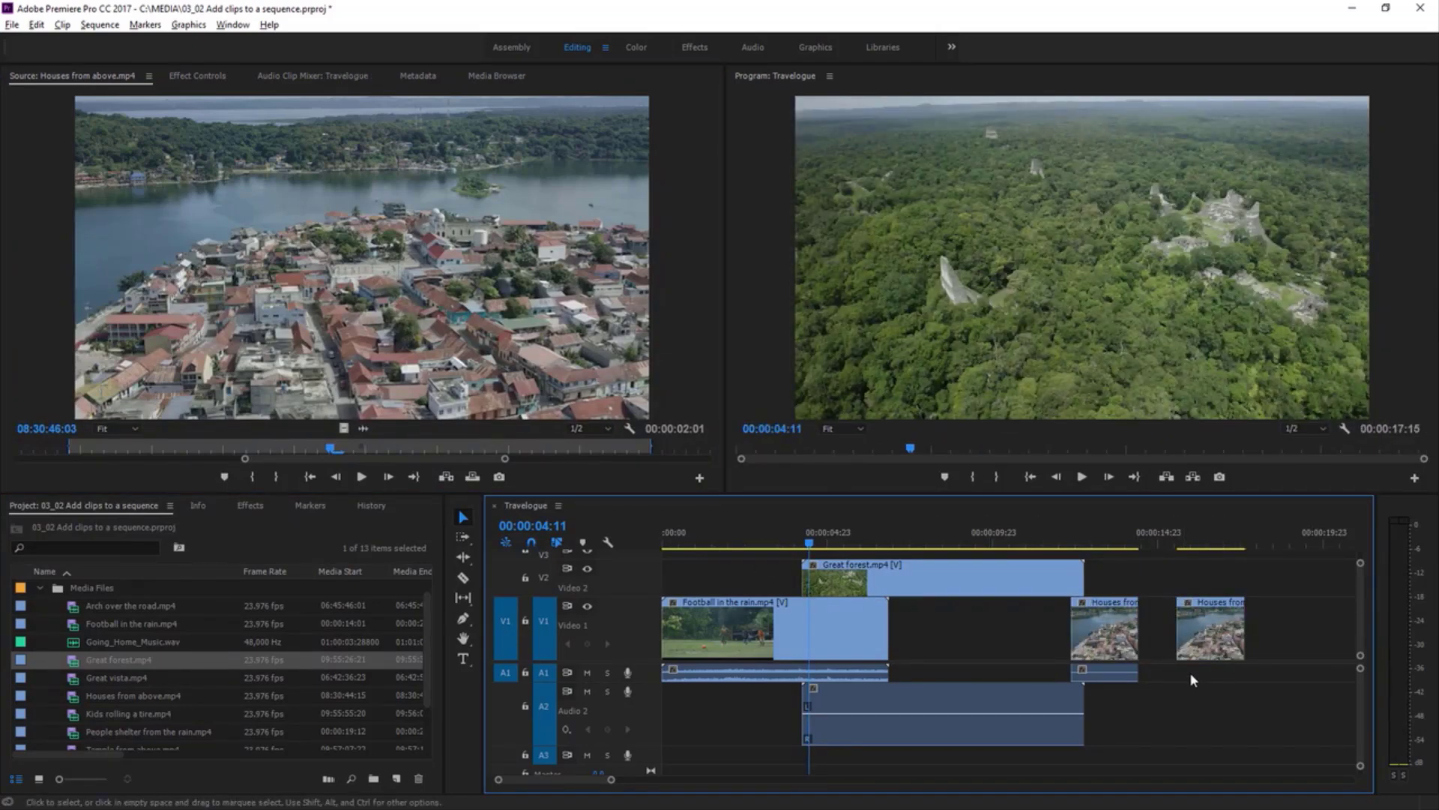
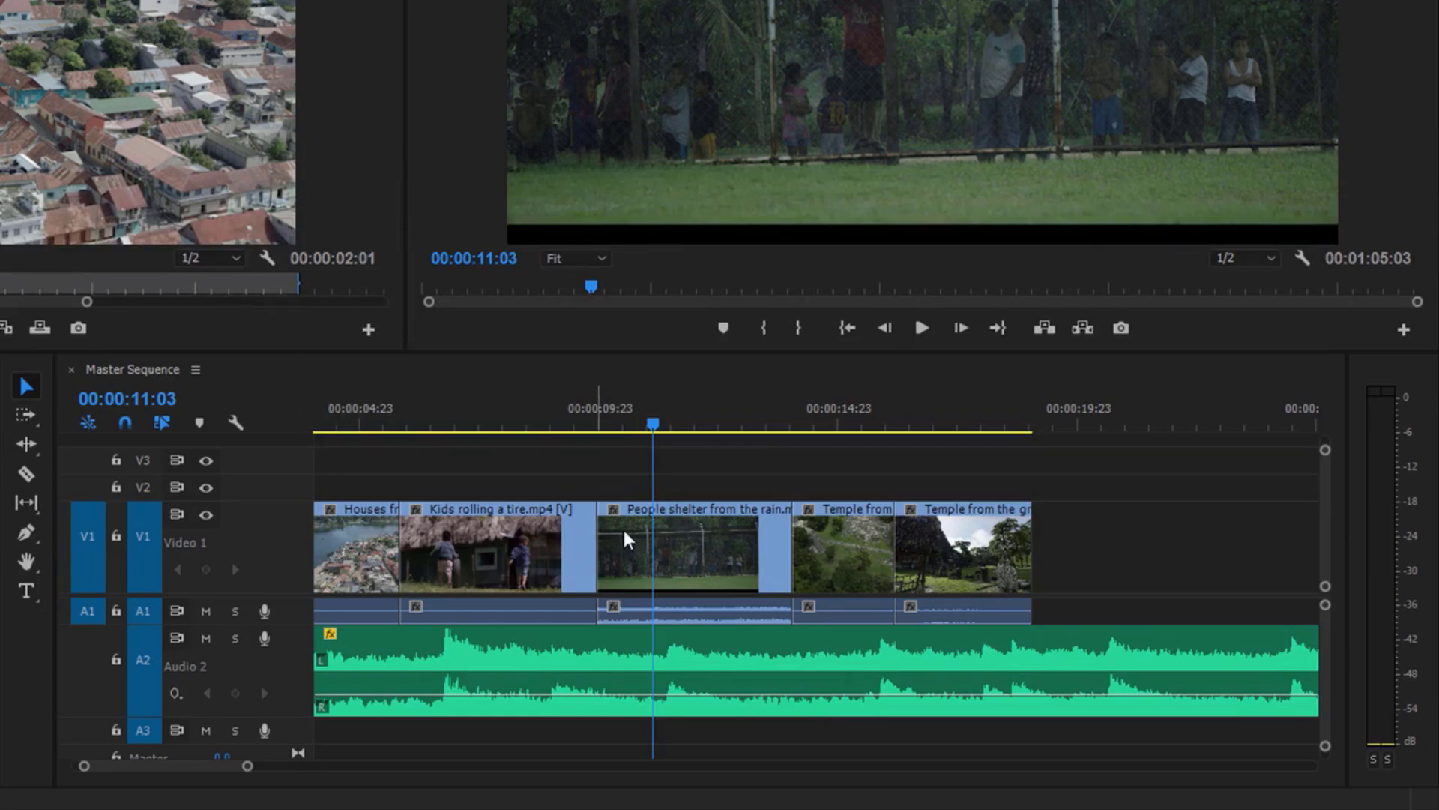
- Delete Kids rolling a tire.mp4 from the Master Sequence so that its gap remains, and undo the deletion
left_click(448, 537)
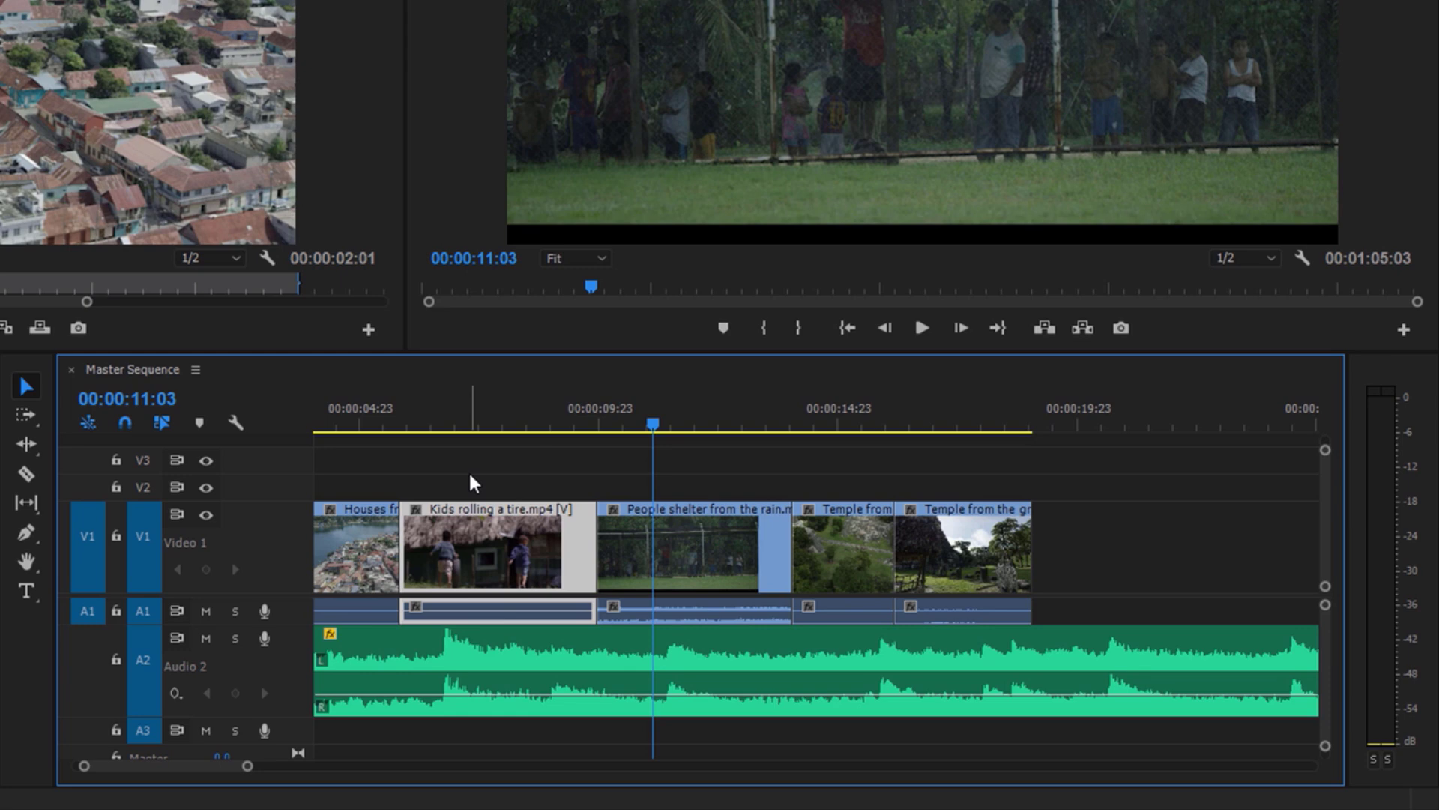
key("Delete")
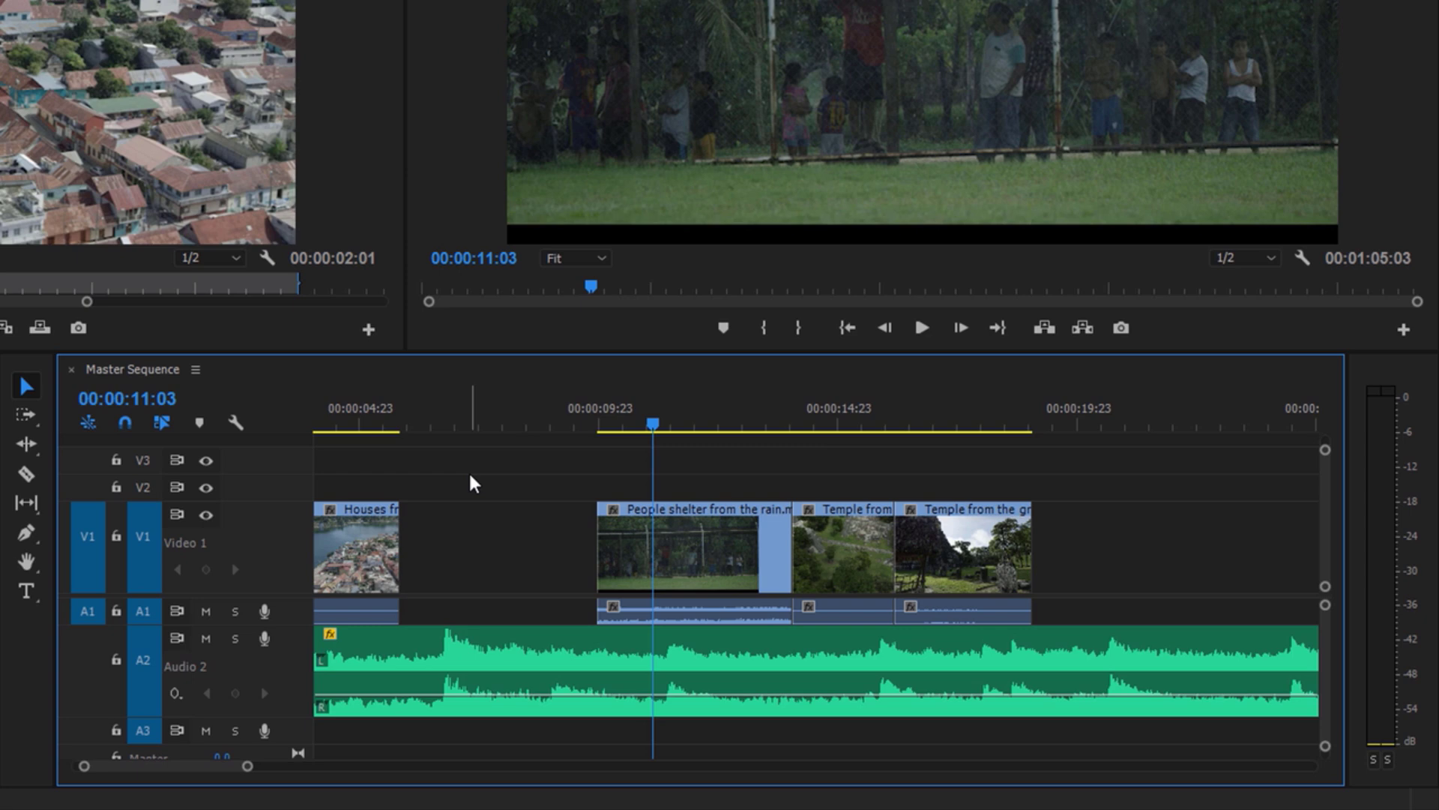
key("ctrl+z")
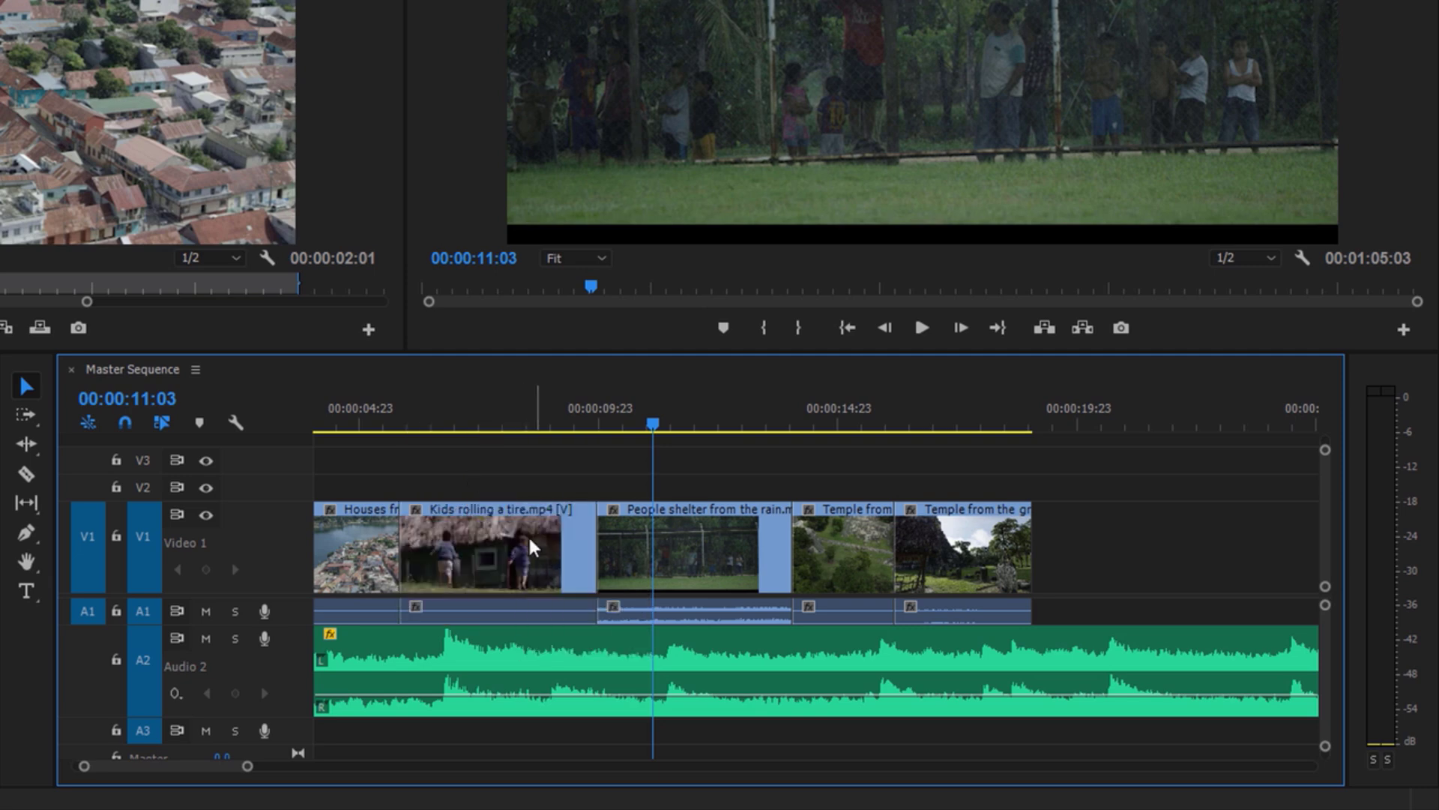
- Ripple delete Kids rolling a tire.mp4, move the playhead to the edit at 00:00:05:20, and undo the deletion
left_click(495, 538)
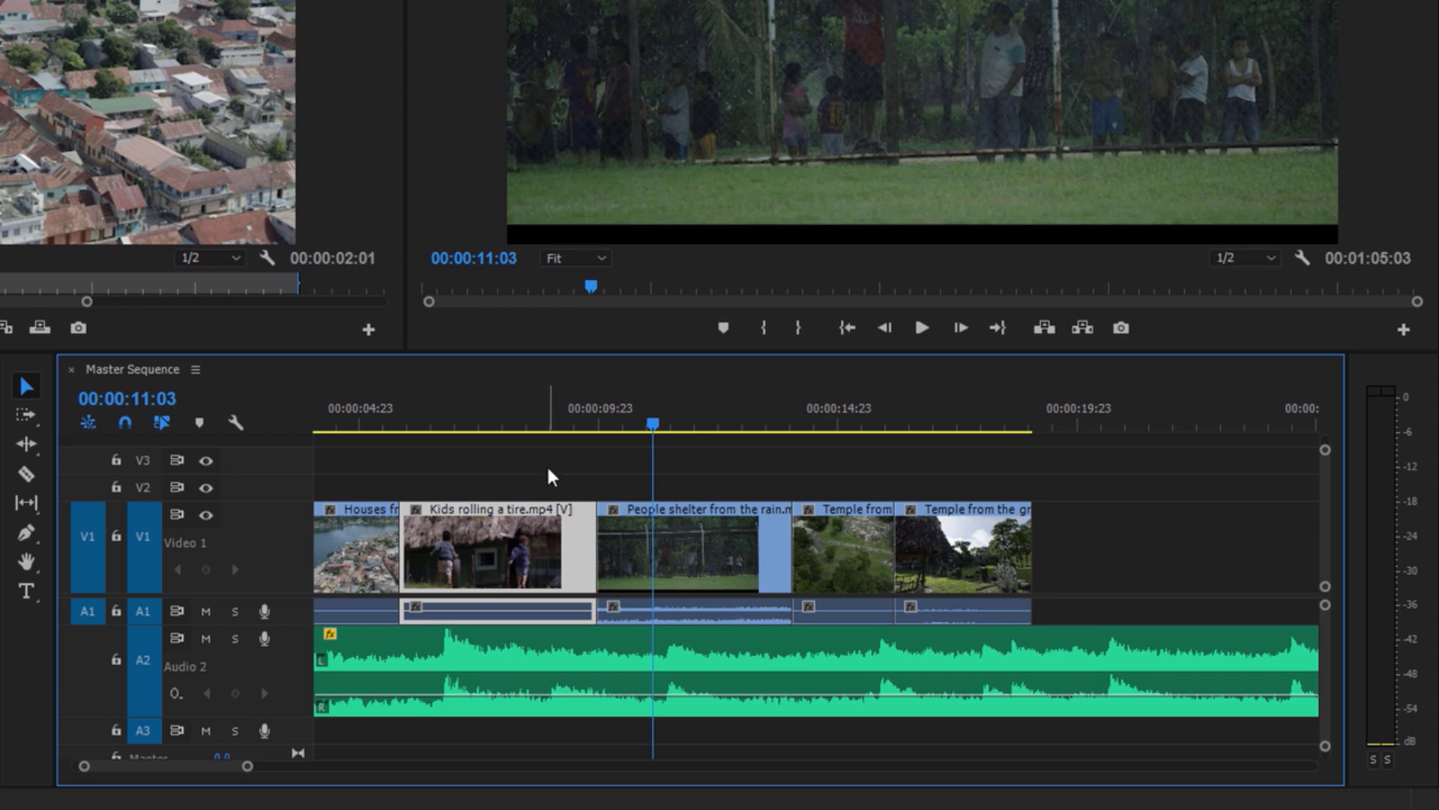
mouse_move(489, 545)
key("shift+Delete")
key("Up")
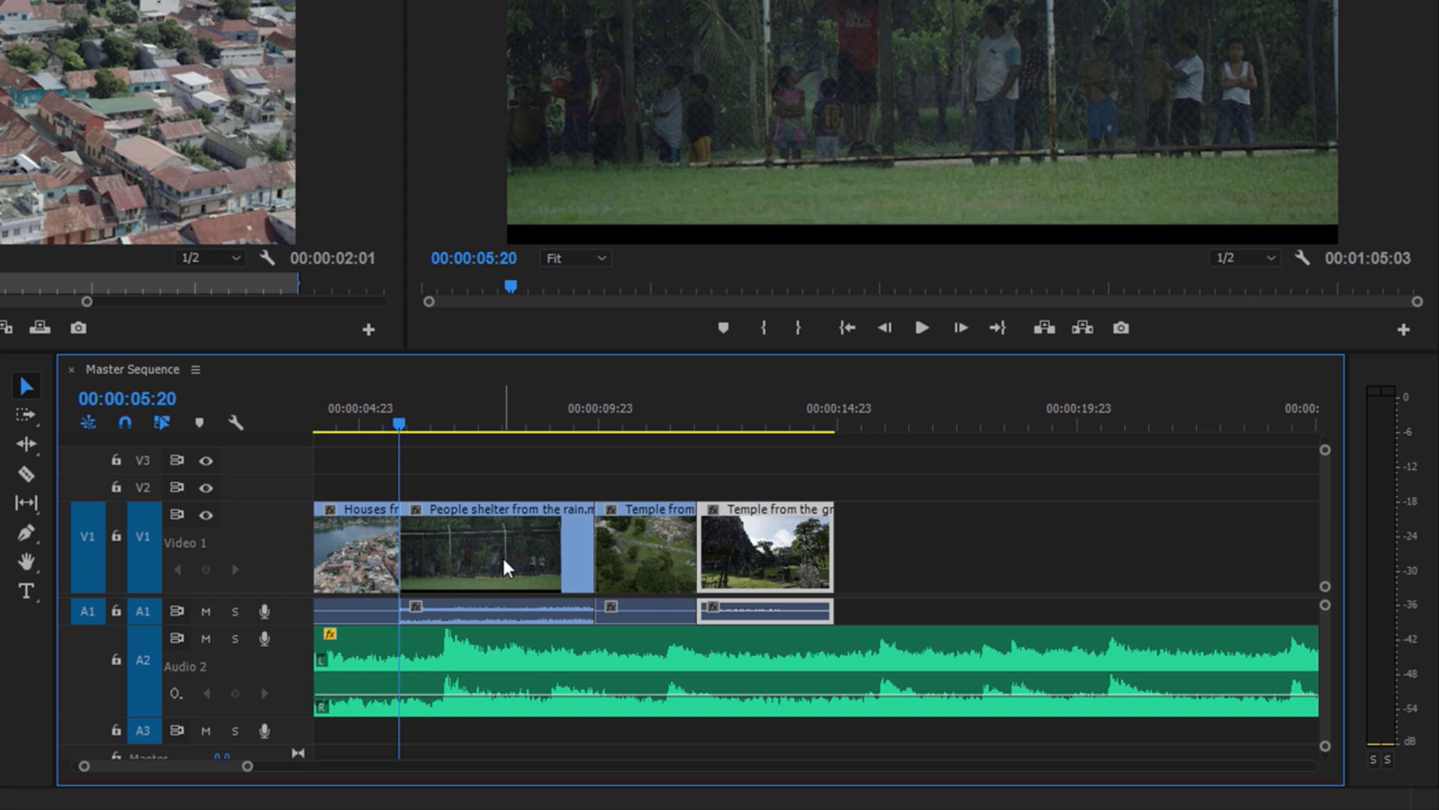
key("ctrl+z")
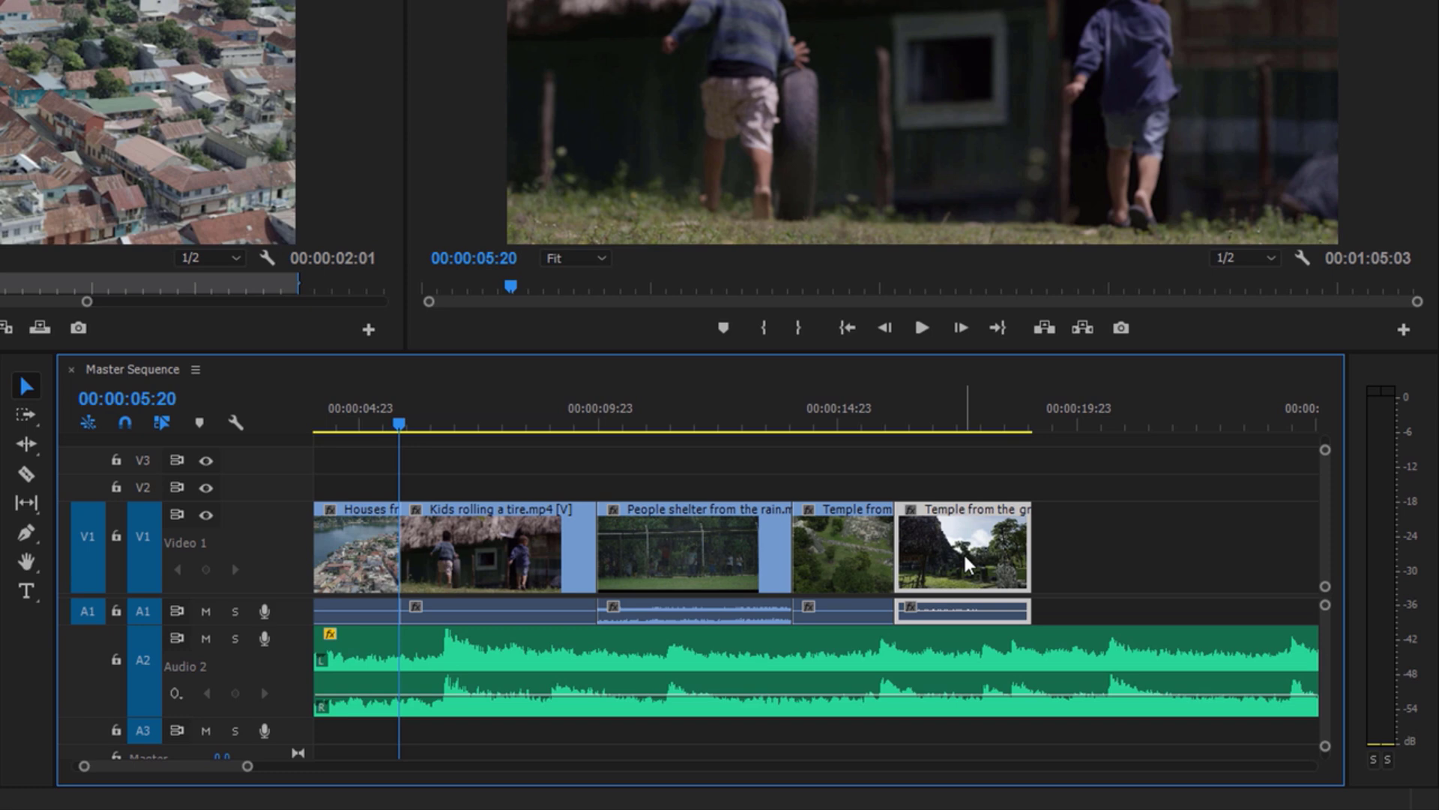
- Delete the Houses from above, People shelter from the rain and last temple clips together, and undo the deletion
left_click(687, 539, "shift")
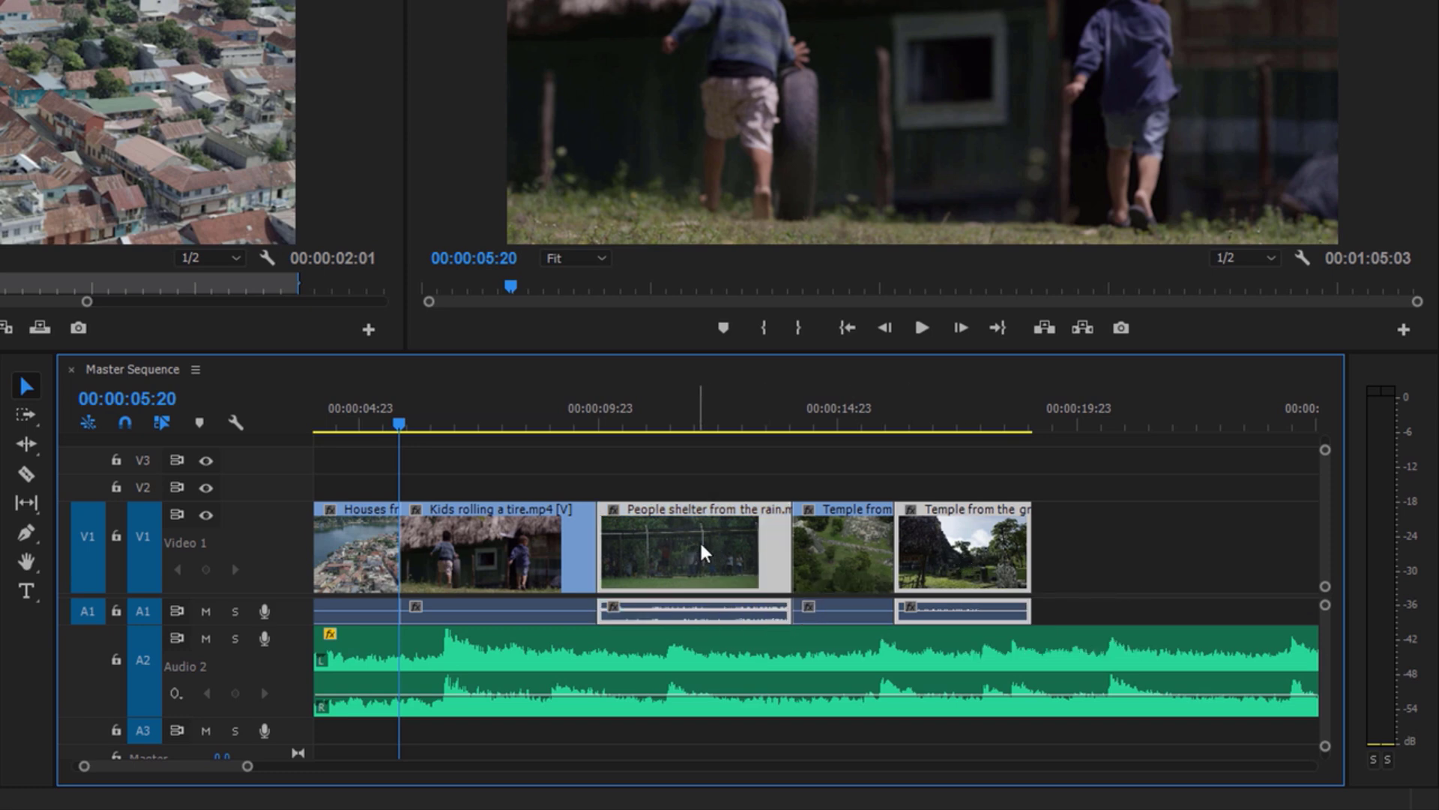
left_click(360, 542, "shift")
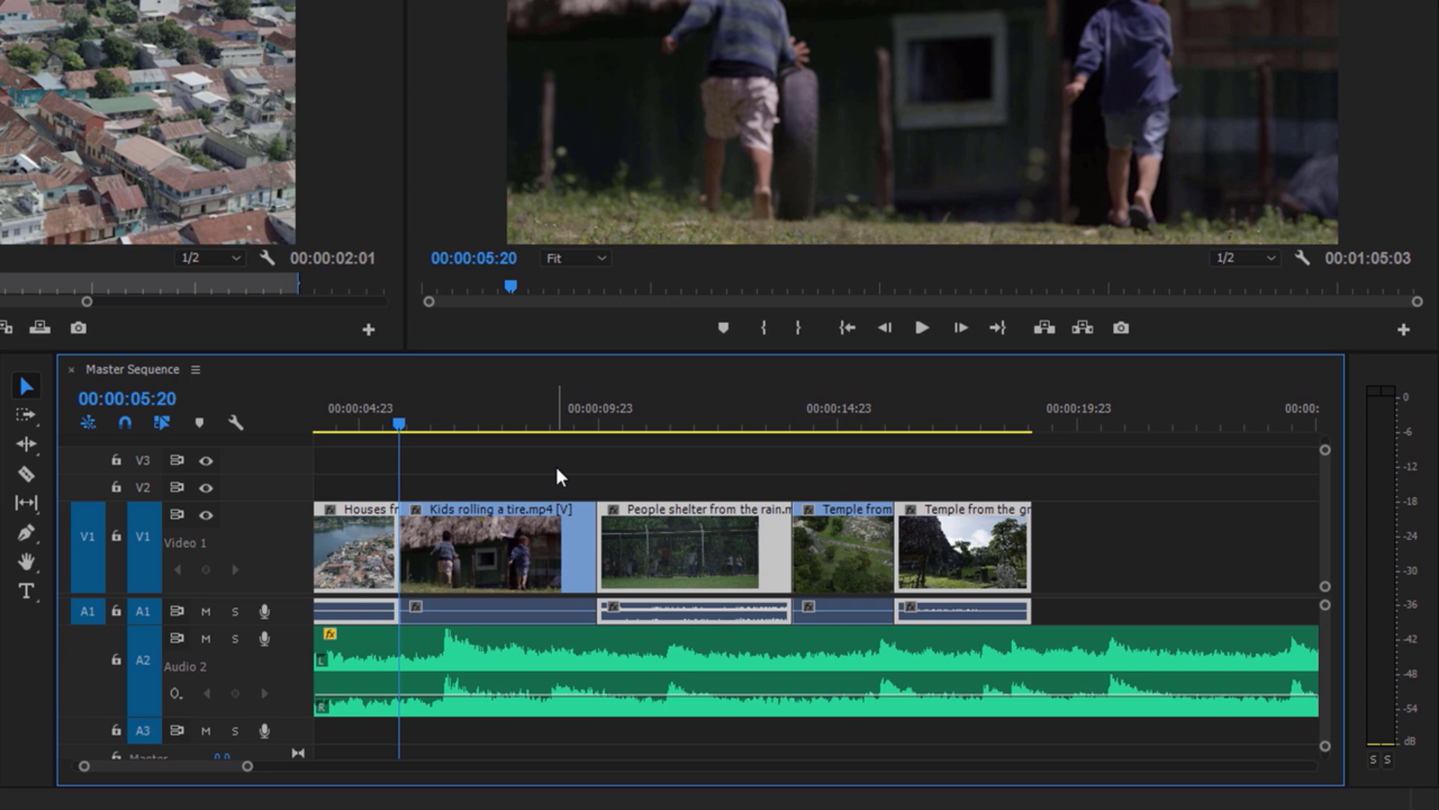
key("Delete")
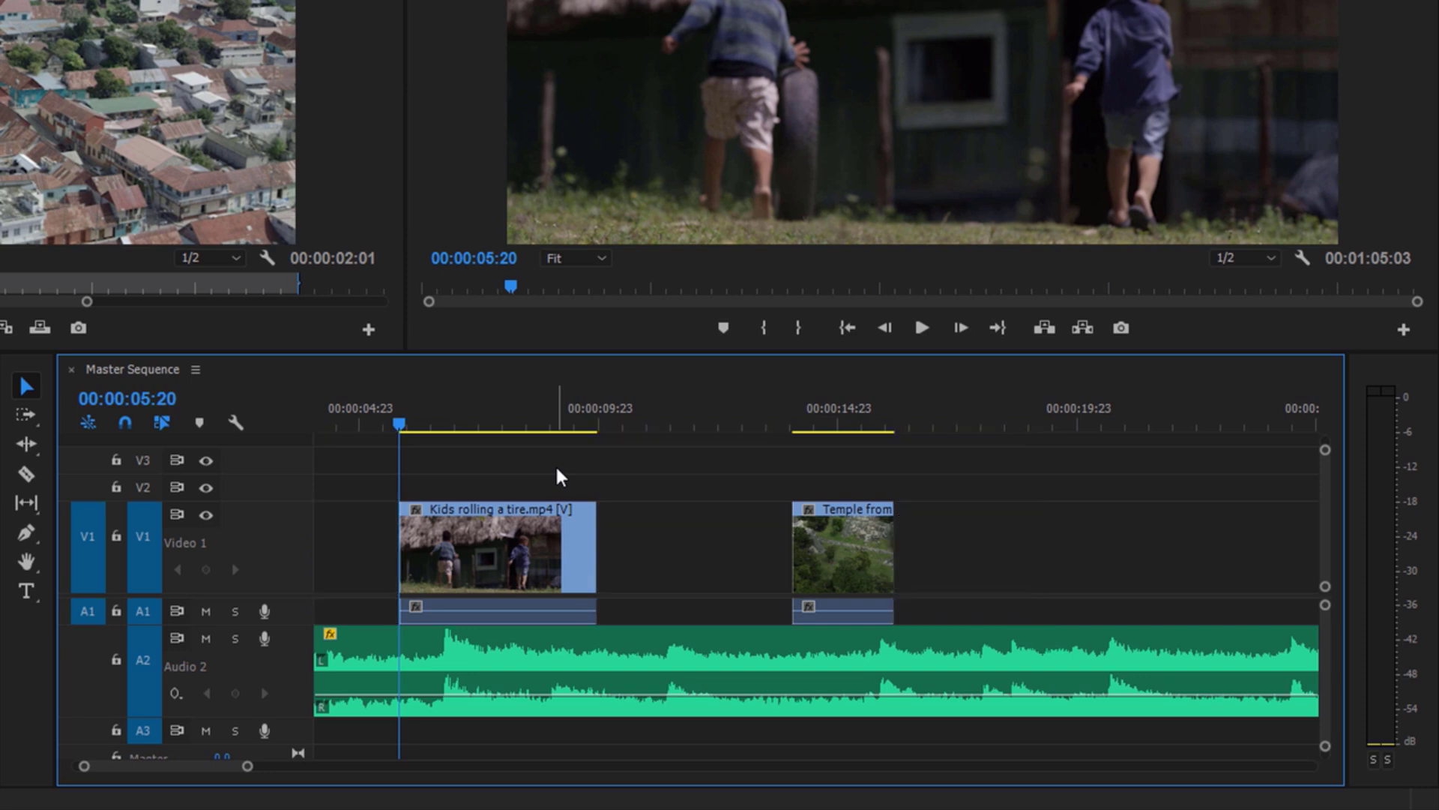
key("ctrl+z")
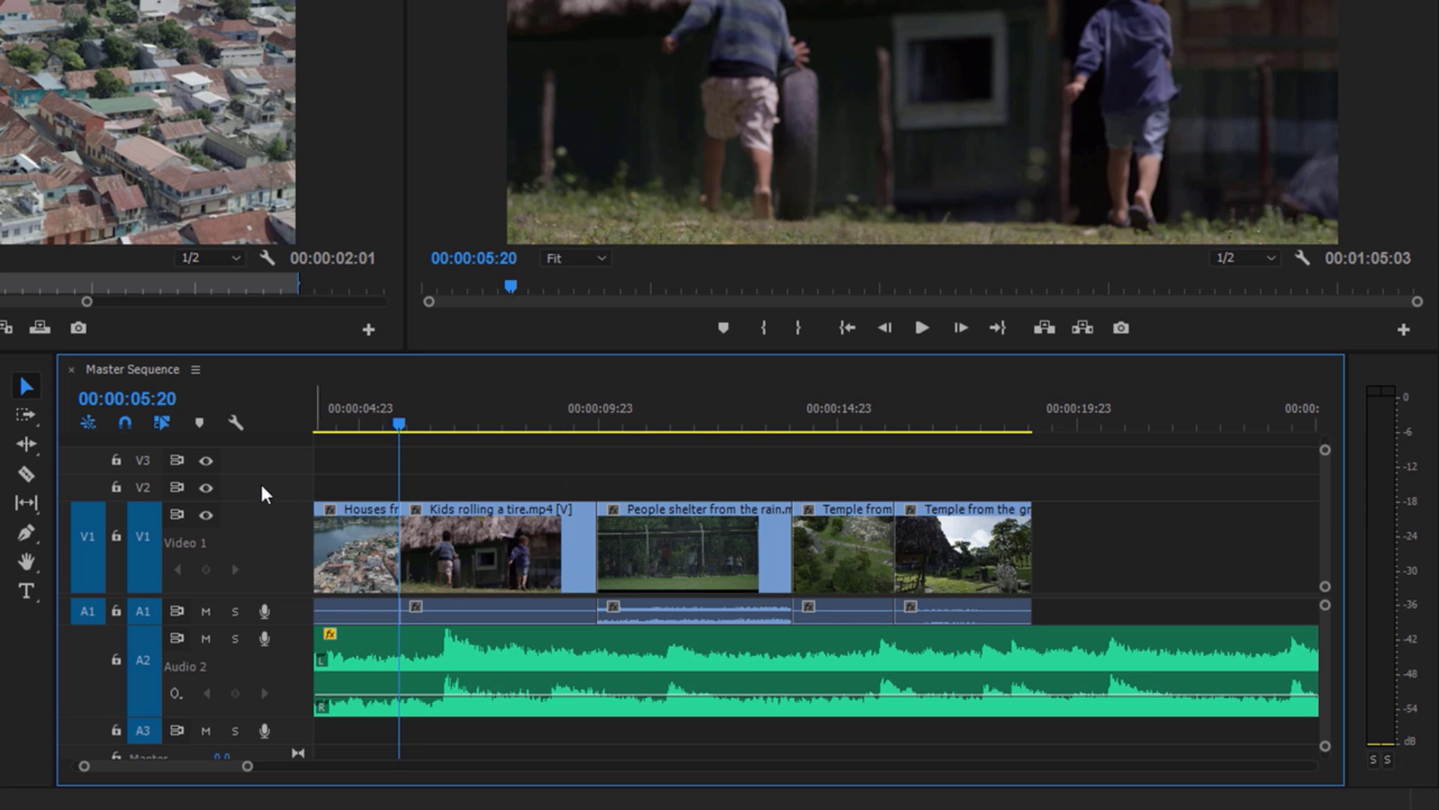
- Use the Track Select Forward tool to delete everything from Kids rolling a tire.mp4 onward on all tracks, and undo the deletion
left_click(26, 414)
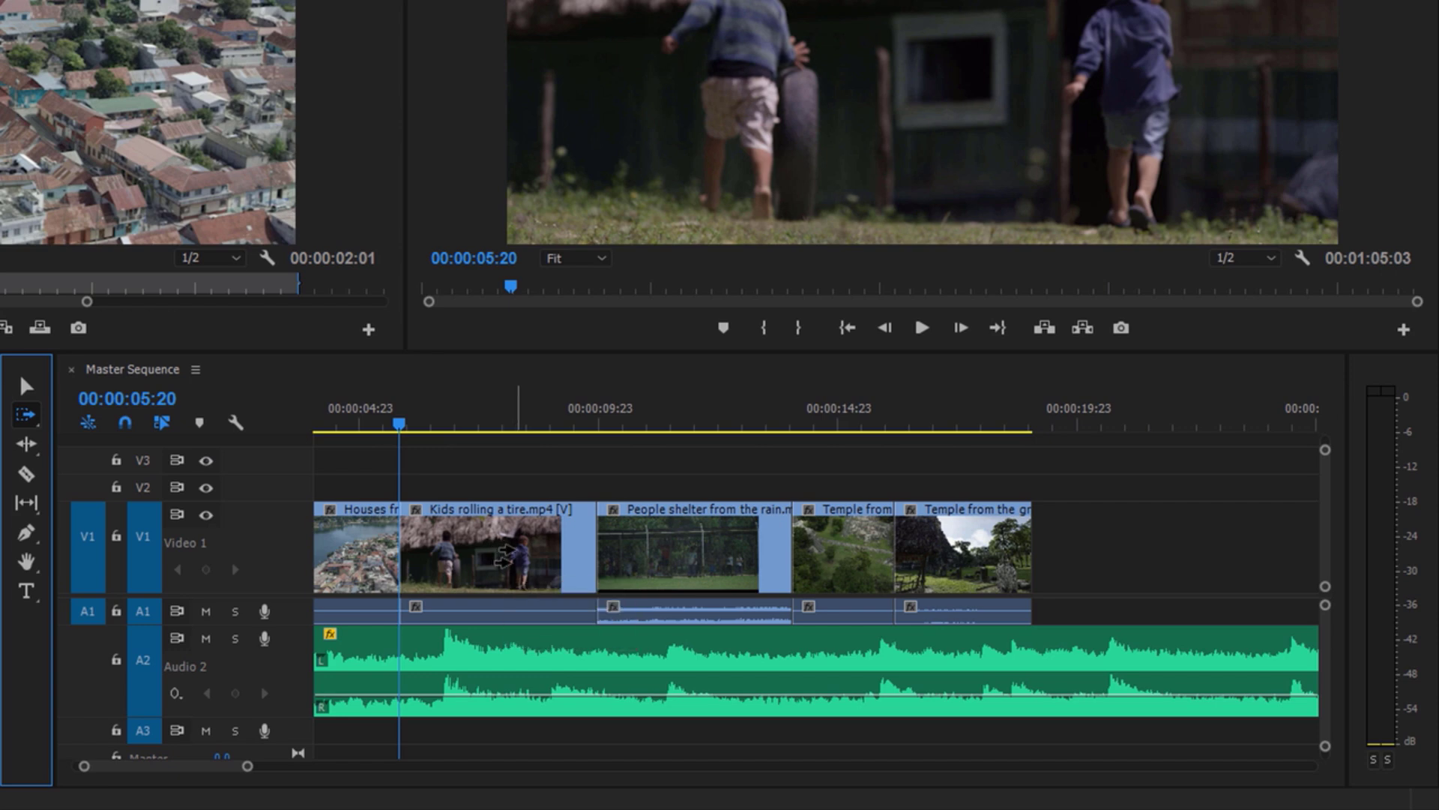
left_click(506, 555)
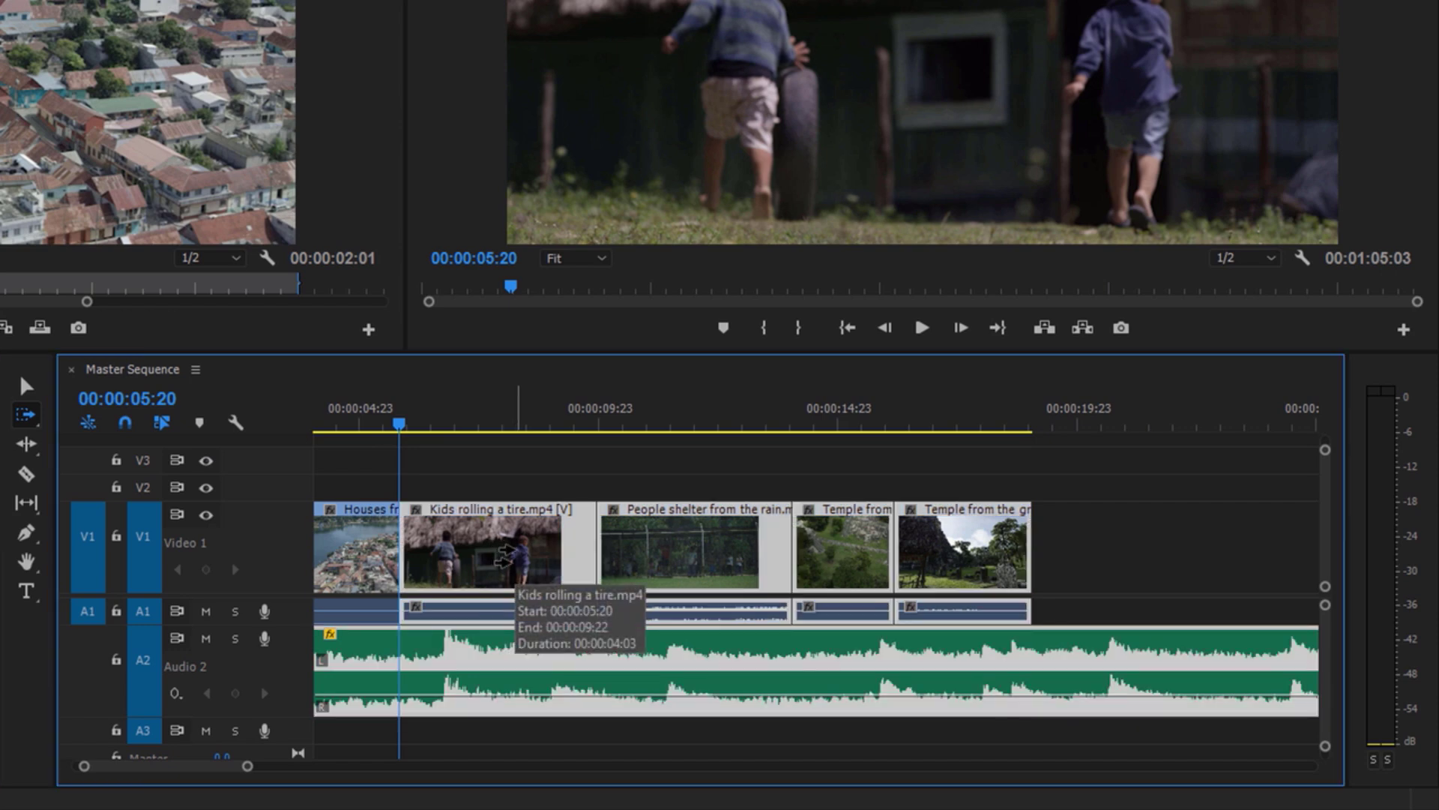
key("Delete")
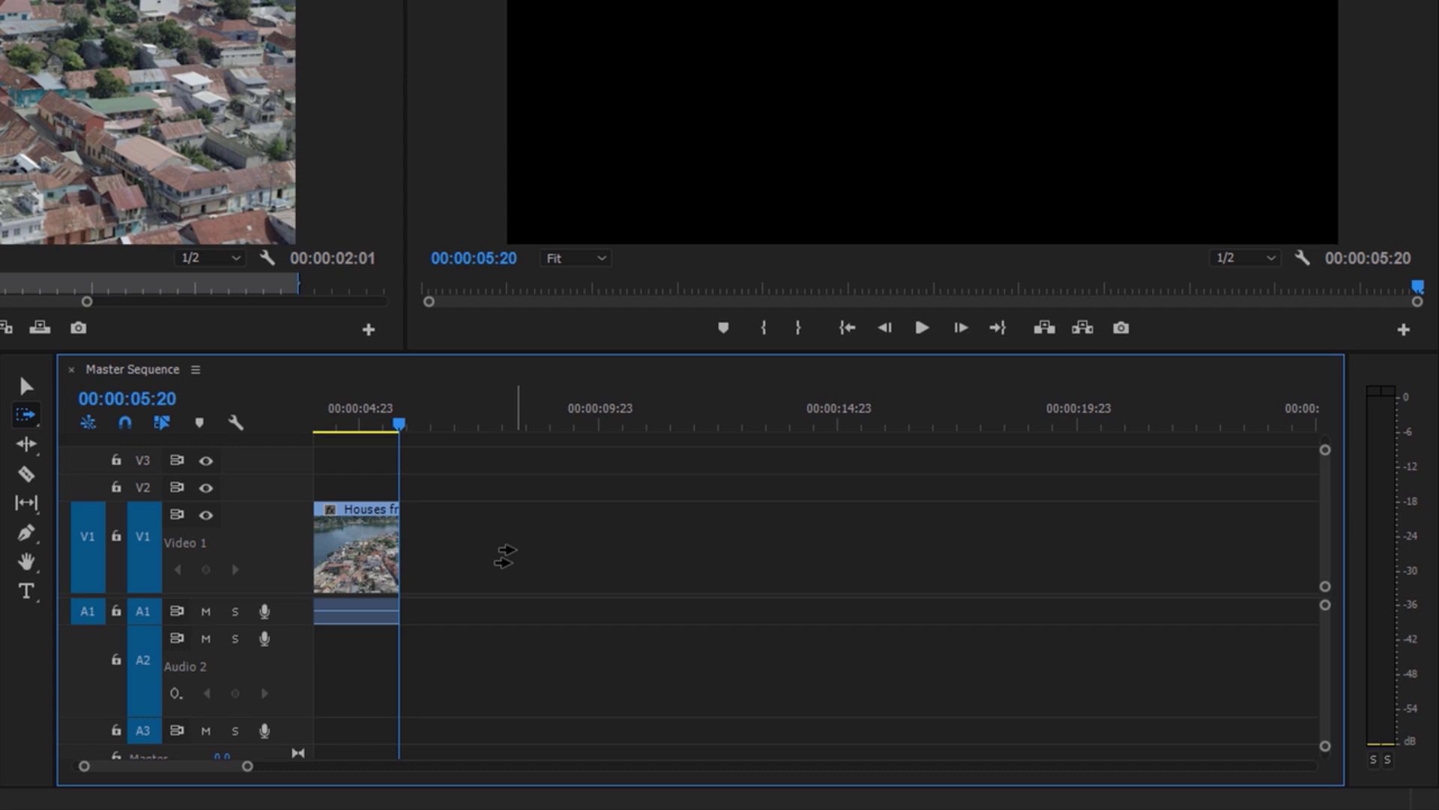
key("ctrl+z")
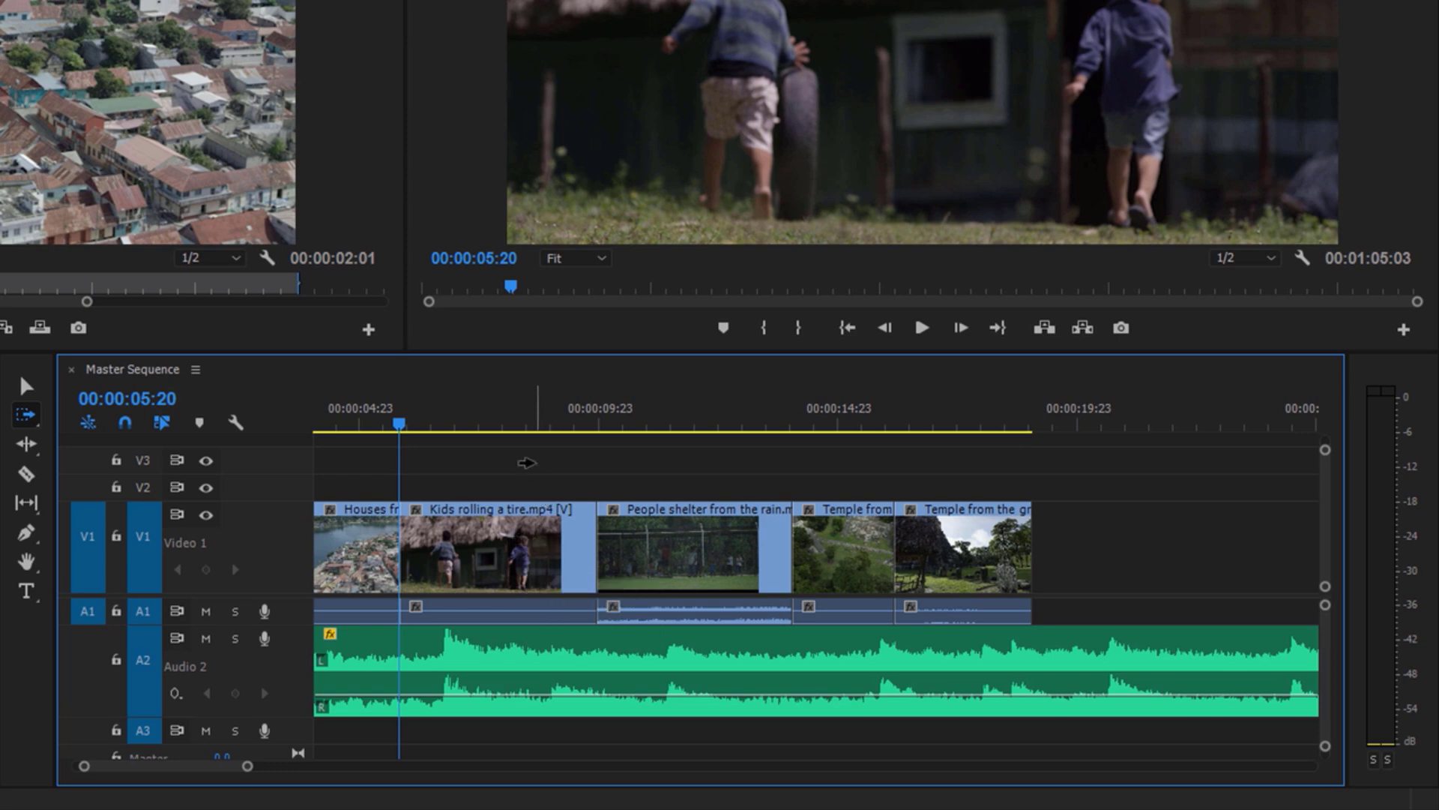
- Select forward on V1 only from Kids rolling a tire.mp4, and video only from People shelter from the rain.mp4 with Linked Selection off
left_click(538, 547)
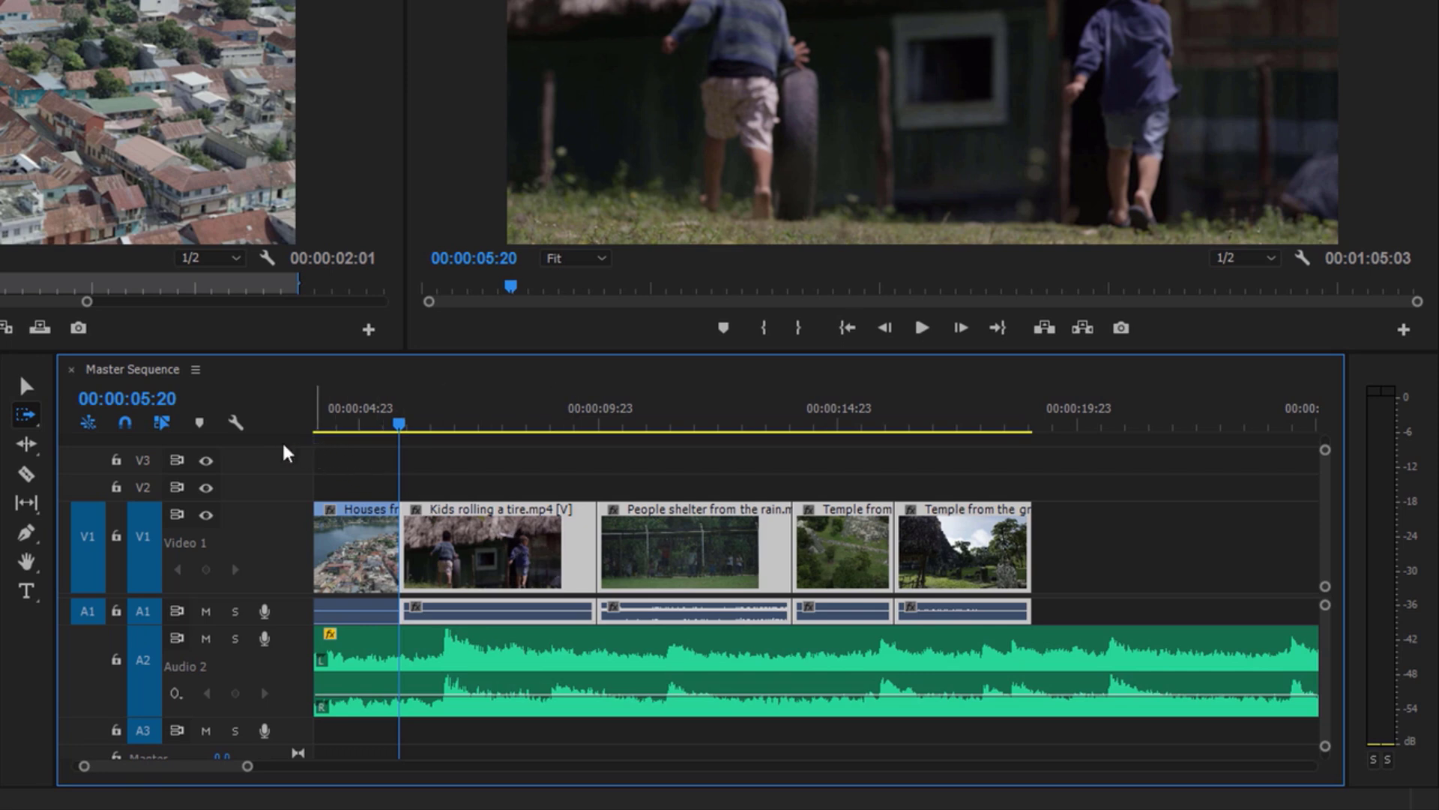
left_click(159, 422)
left_click(642, 537)
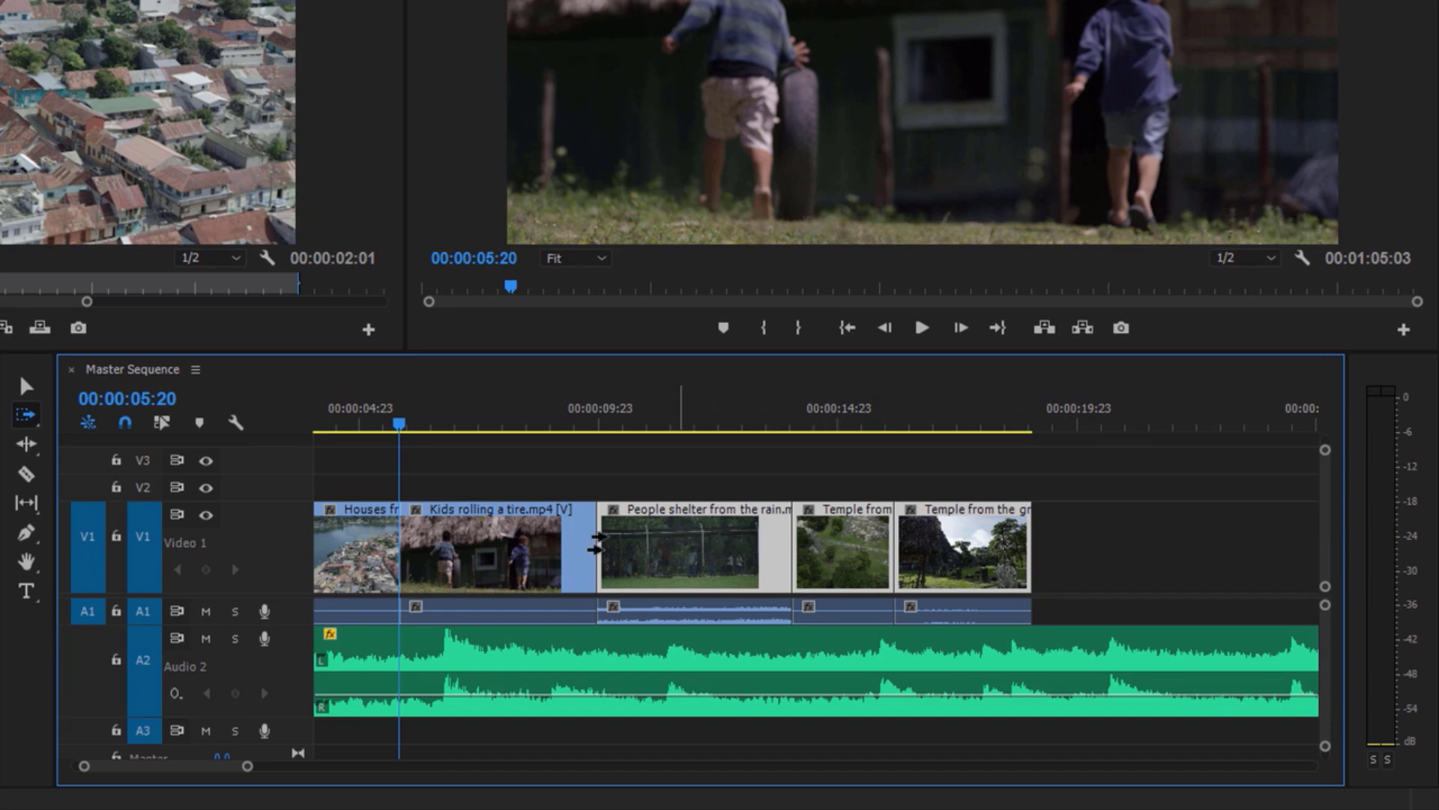
- Turn Linked Selection back on and delete the V1 clips with their audio from People shelter from the rain.mp4 onward
left_click(163, 424)
left_click(663, 536)
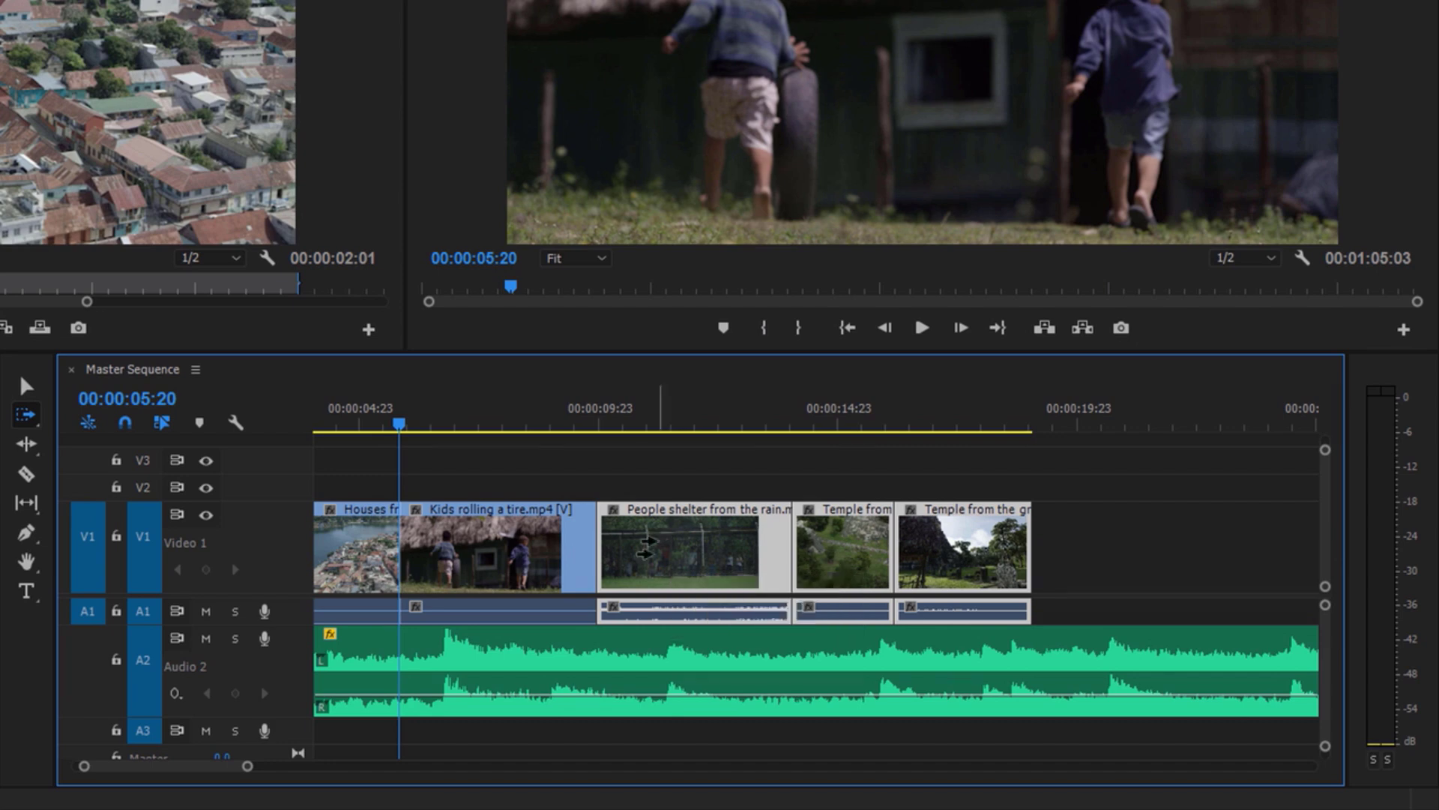
key("Delete")
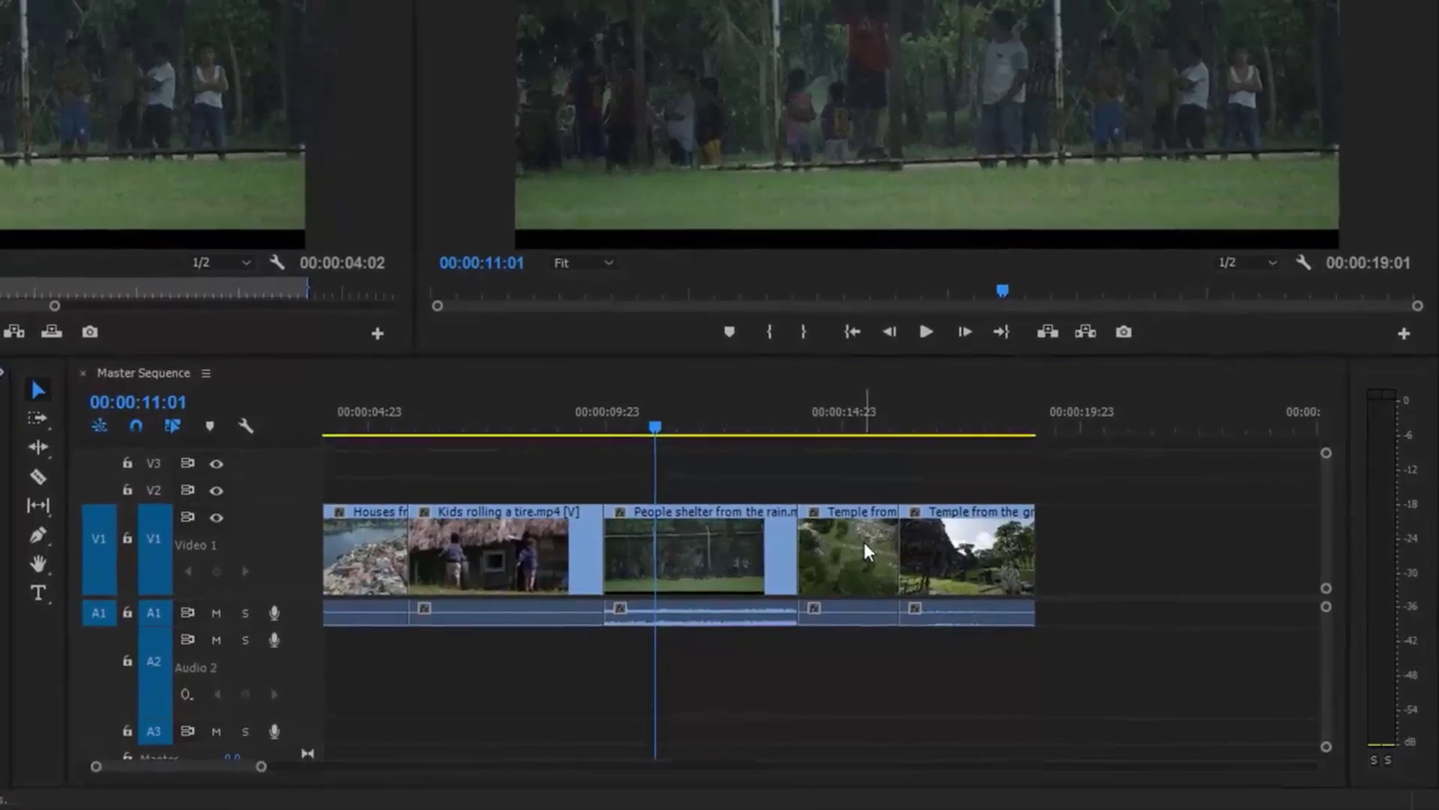
- Move the Temple from above clip to 00:00:05:20 on V1, overwriting the beginning of Kids rolling a tire.mp4
left_click(919, 569)
left_click(795, 567)
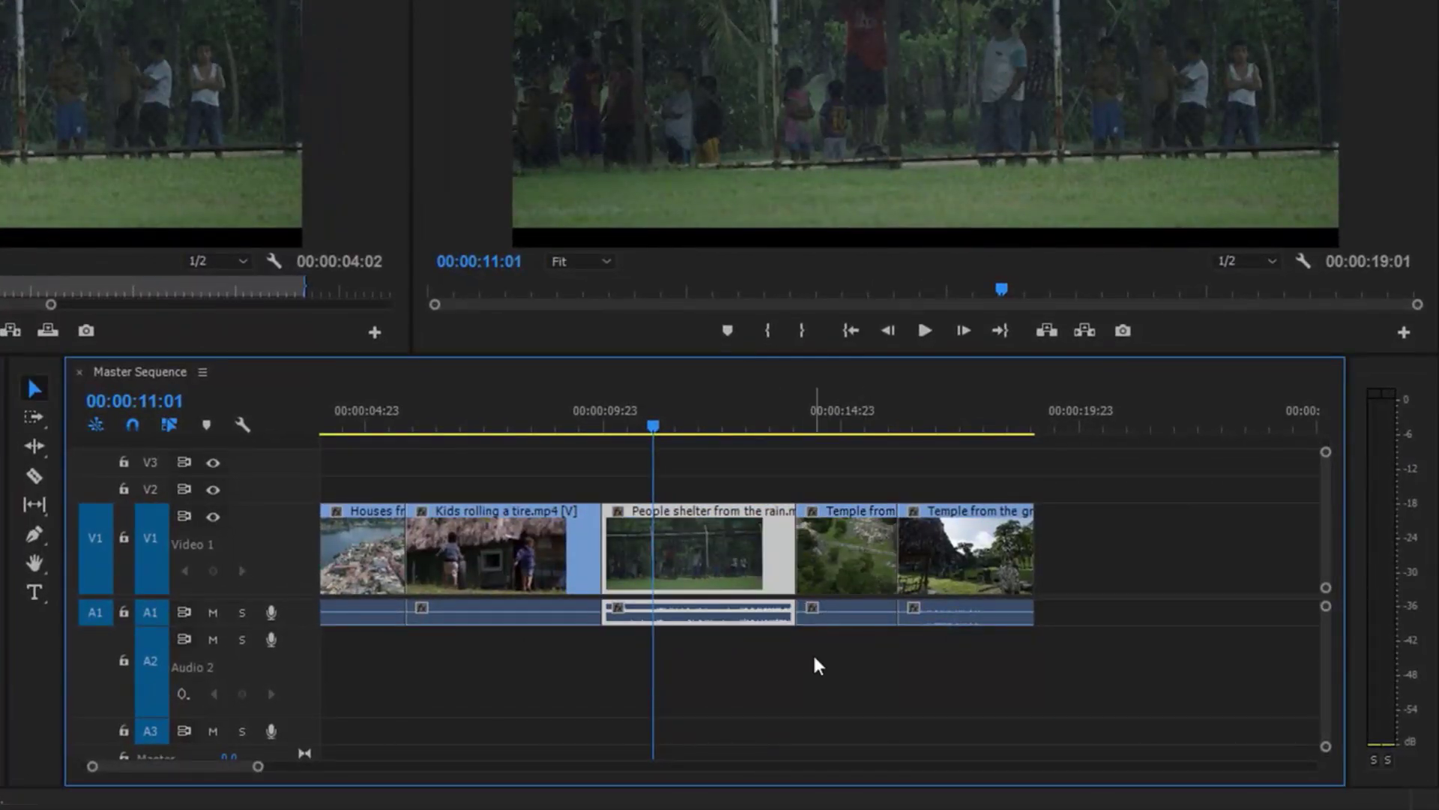
left_click(844, 558)
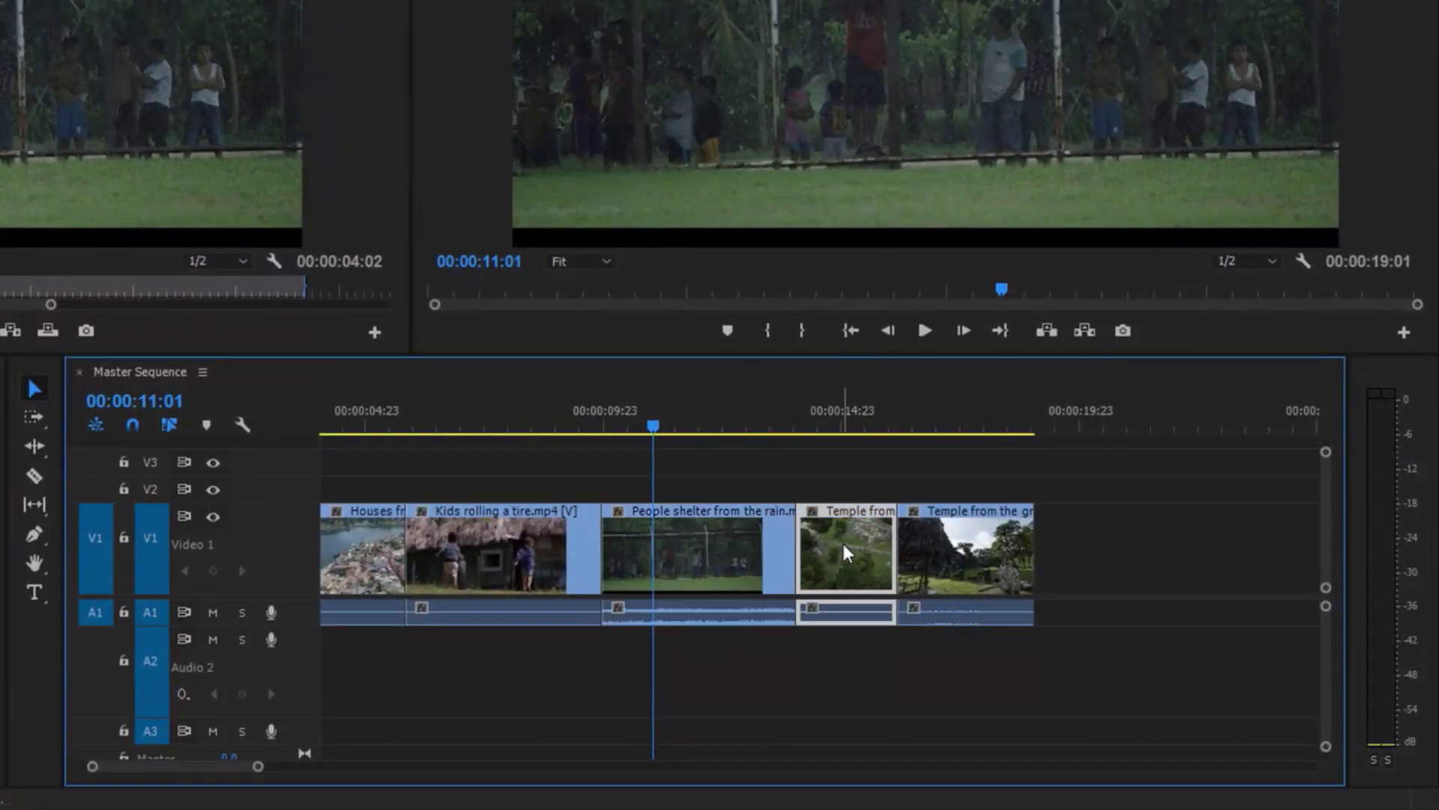
left_click_drag(843, 546, 460, 565)
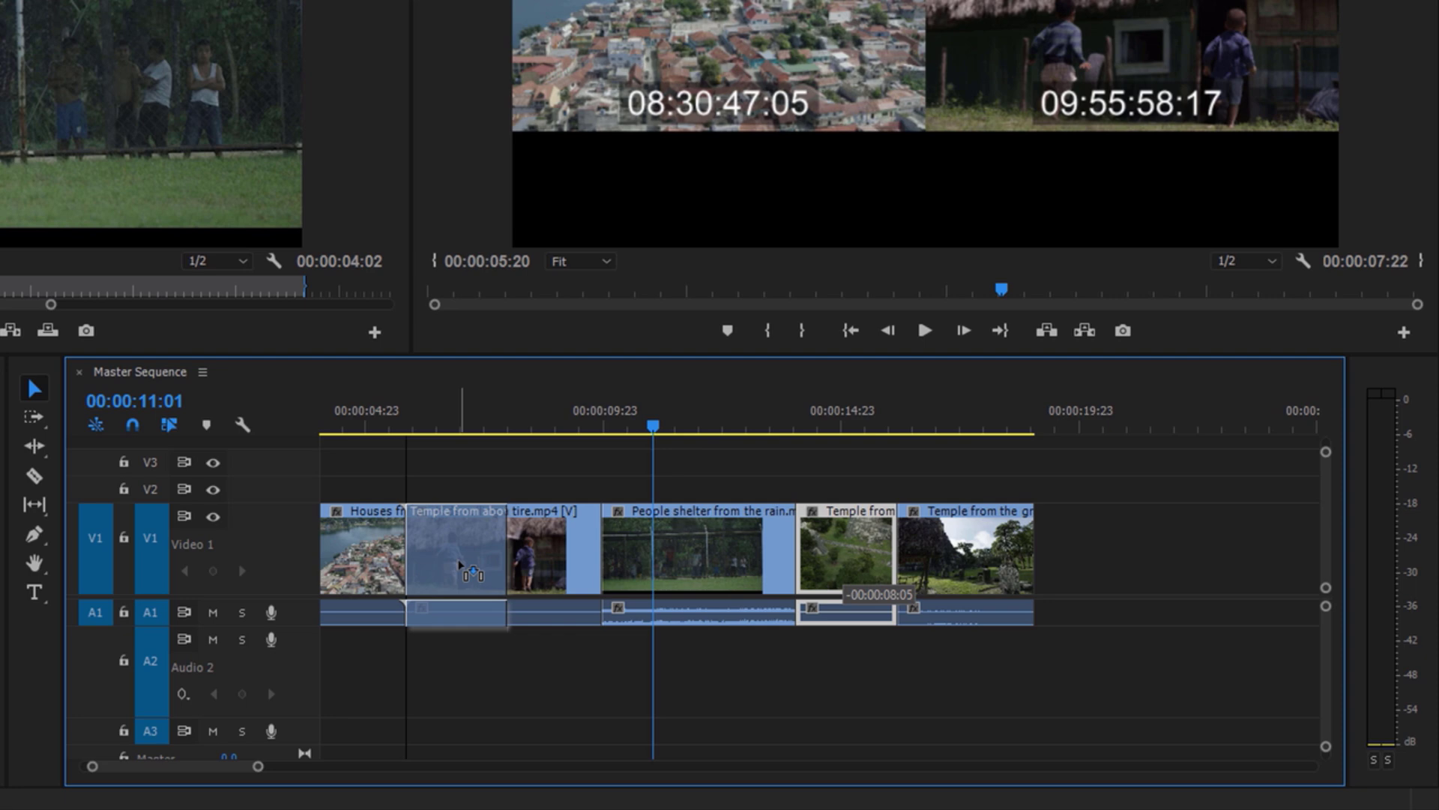
mouse_move(460, 565)
left_mouse_down()
mouse_move(487, 566)
mouse_move(463, 562)
left_mouse_up()
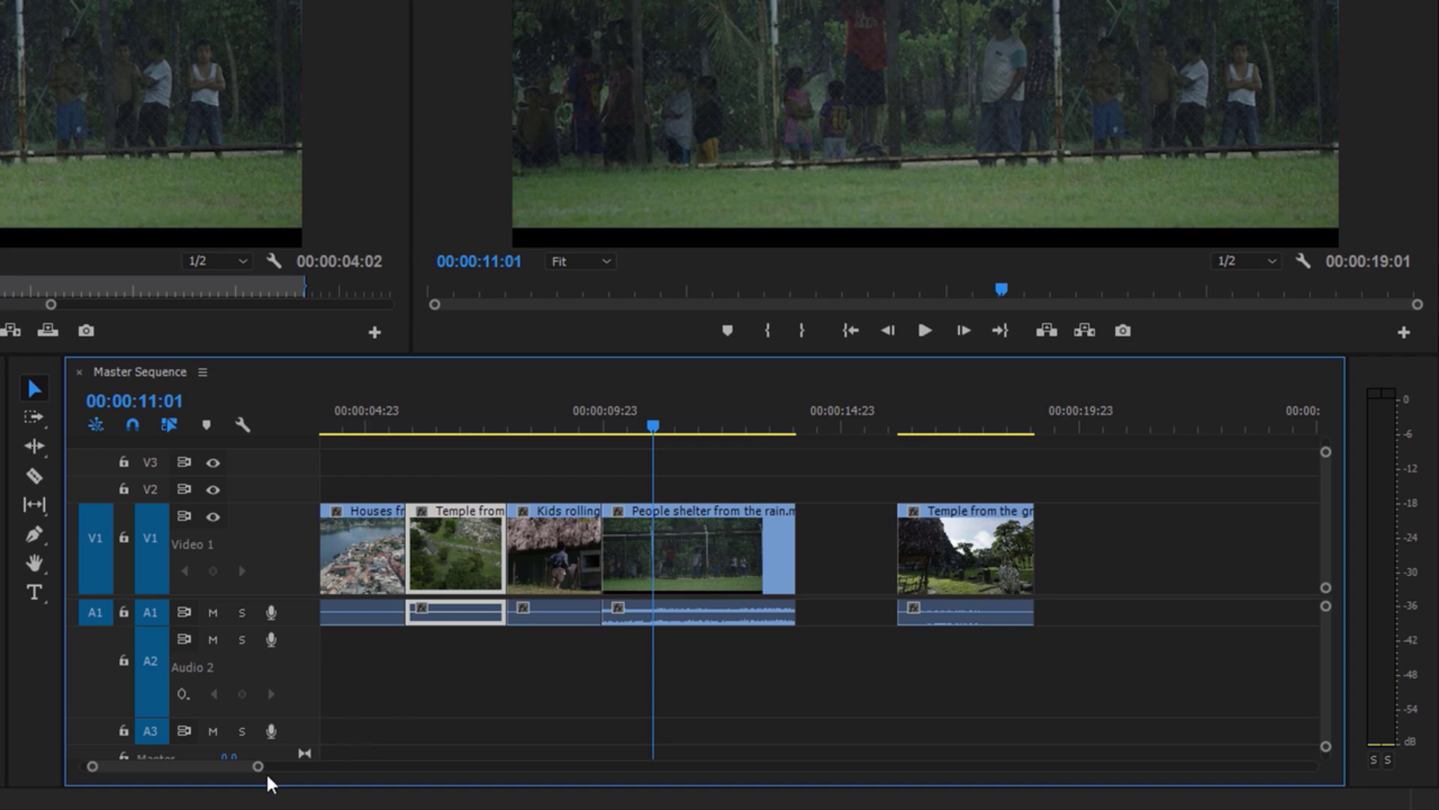
- Undo the overwriting move of the Temple from above clip on V1
left_click_drag(258, 771, 243, 771)
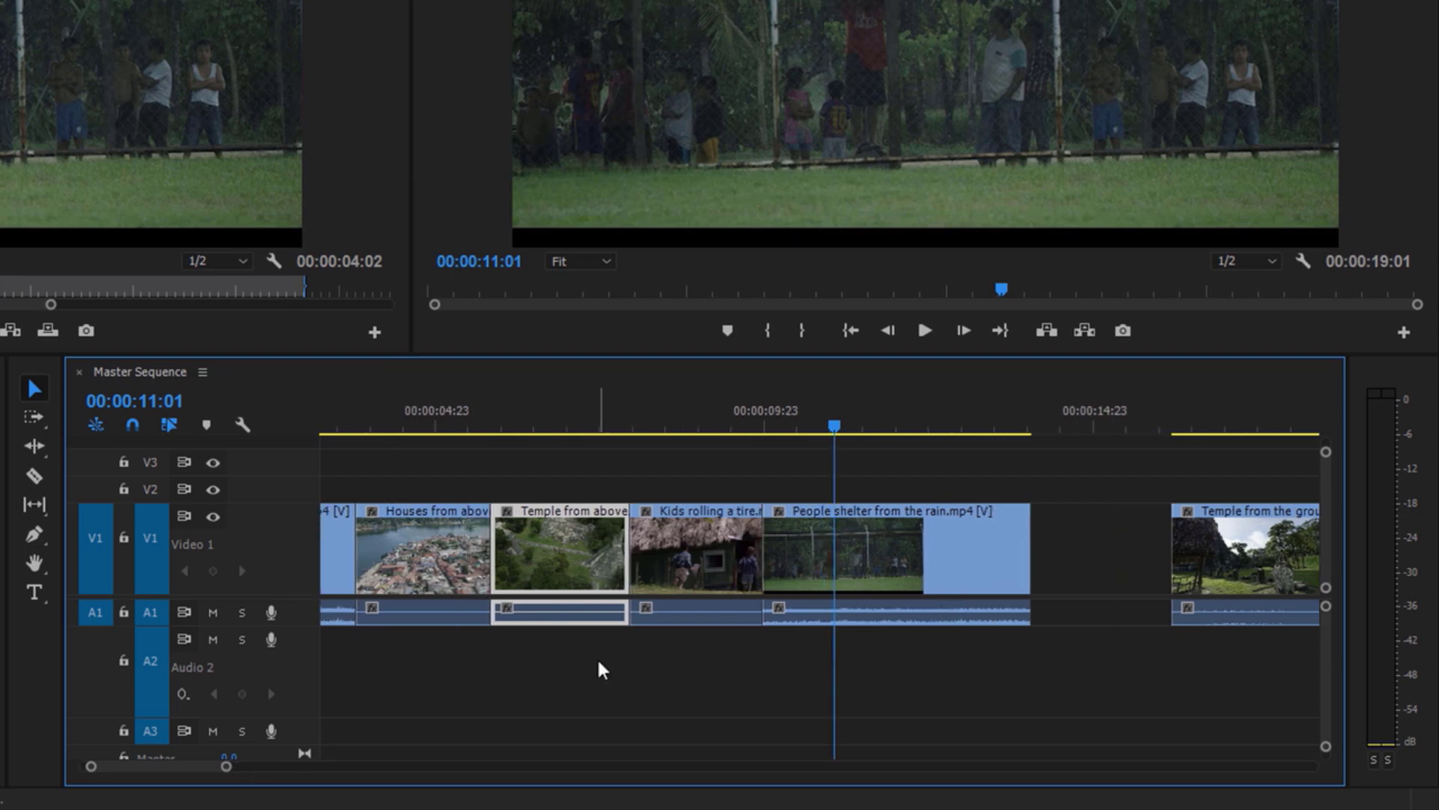
key("ctrl+z")
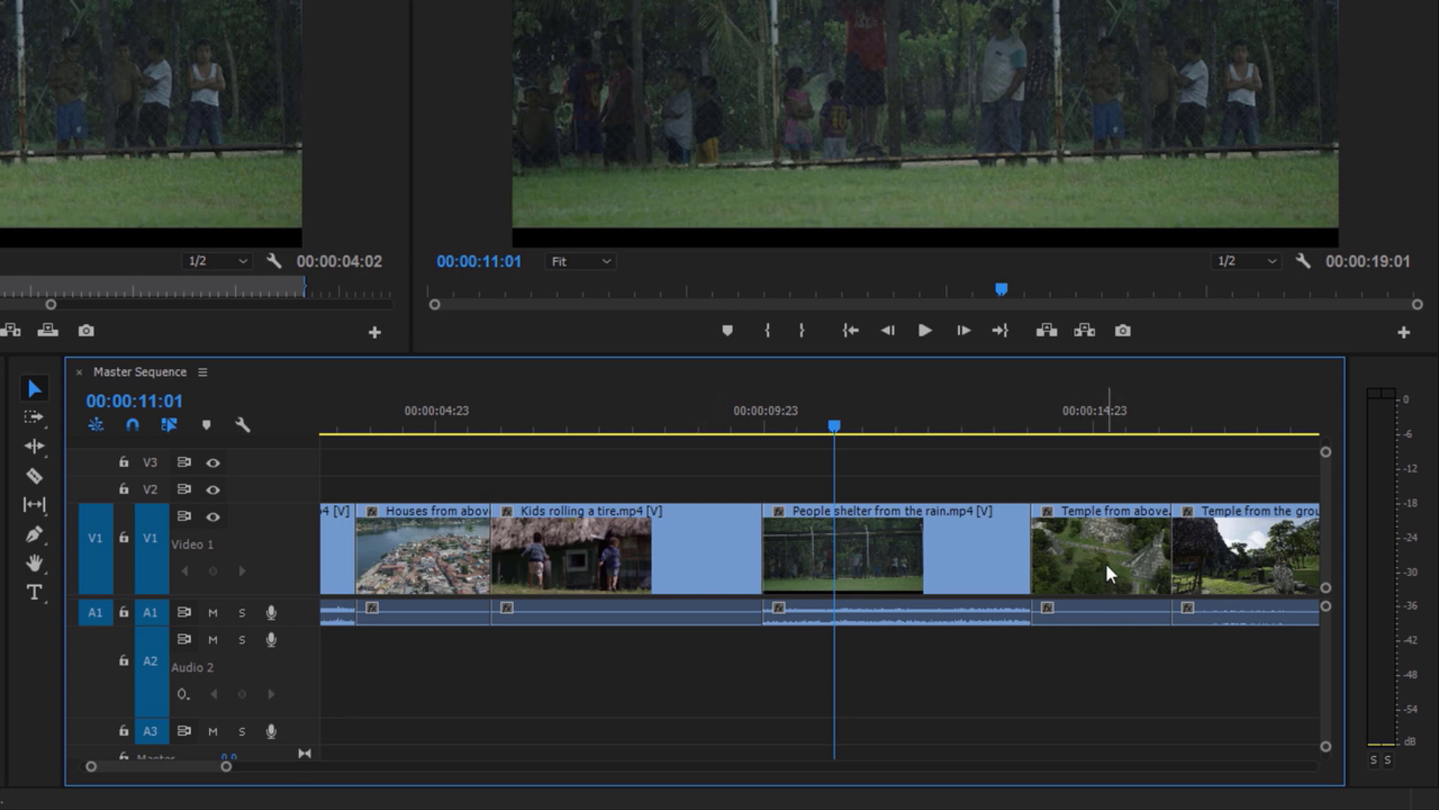
- Move the Temple from above clip to 00:00:05:20 as an insert edit, pushing the following clips on V1 and A1 forward
left_click_drag(1105, 560, 577, 565)
left_click_drag(568, 562, 569, 565)
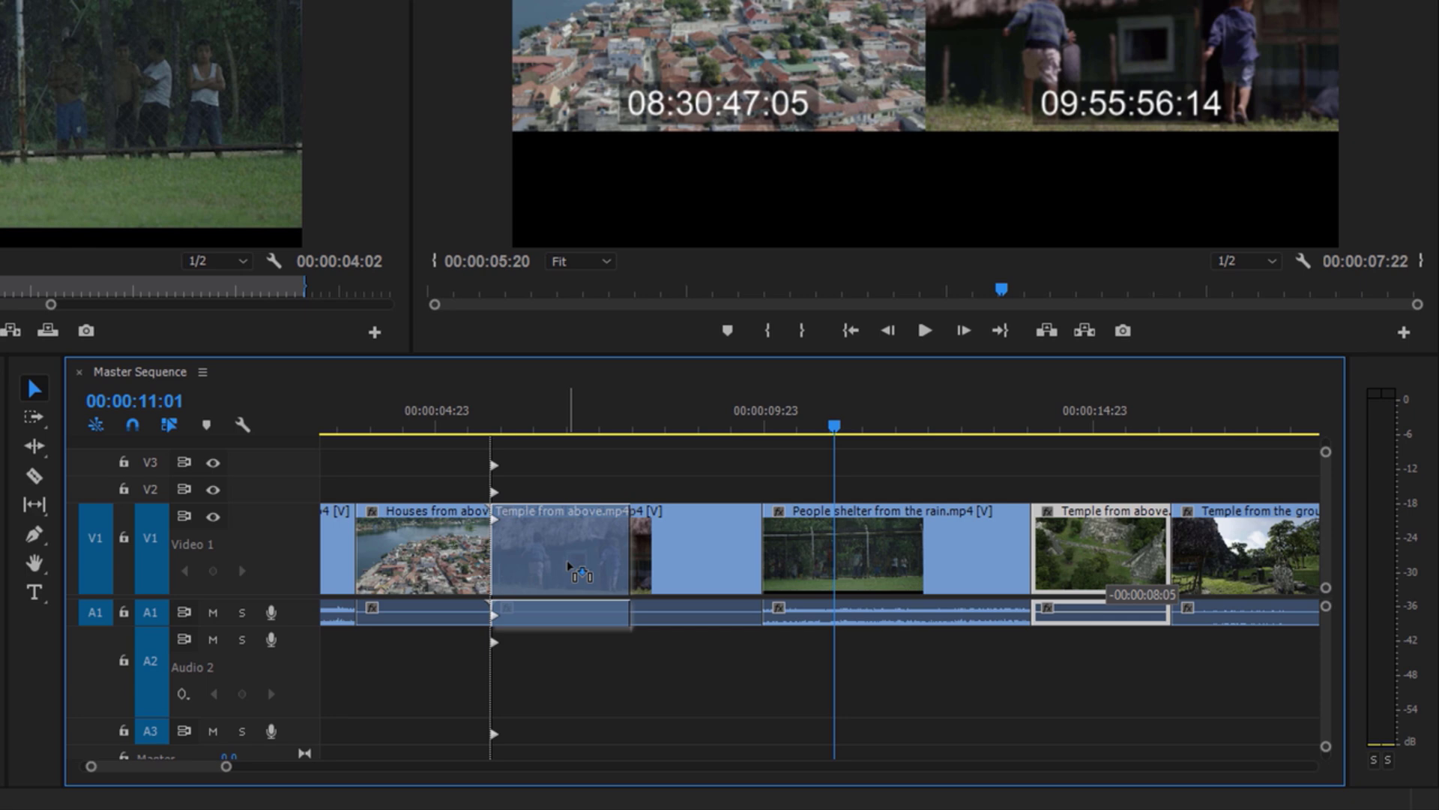
left_click_drag(569, 564, 568, 564)
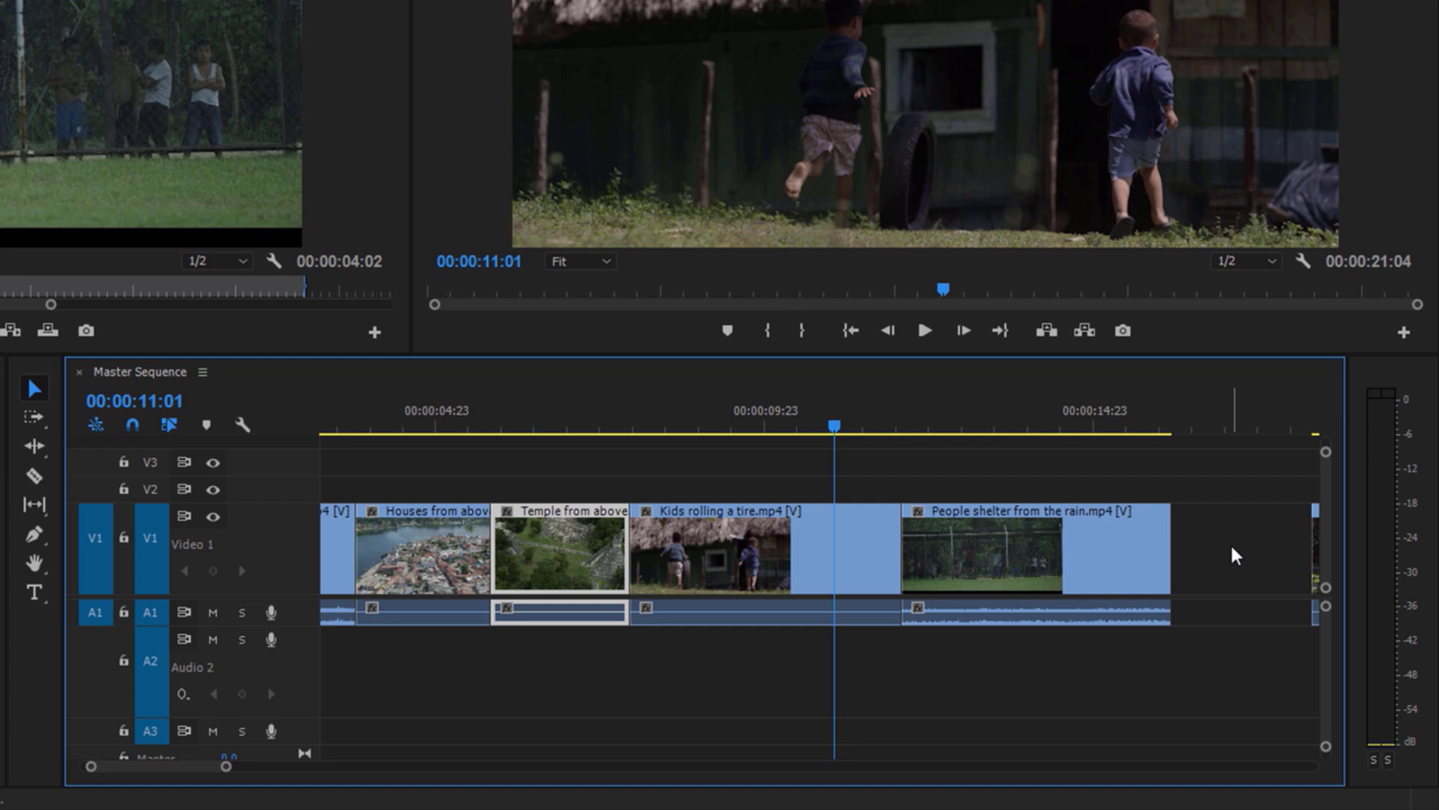
- Select the inserted clip and the shifted clips after it one by one, and undo the insert move
left_click(804, 547)
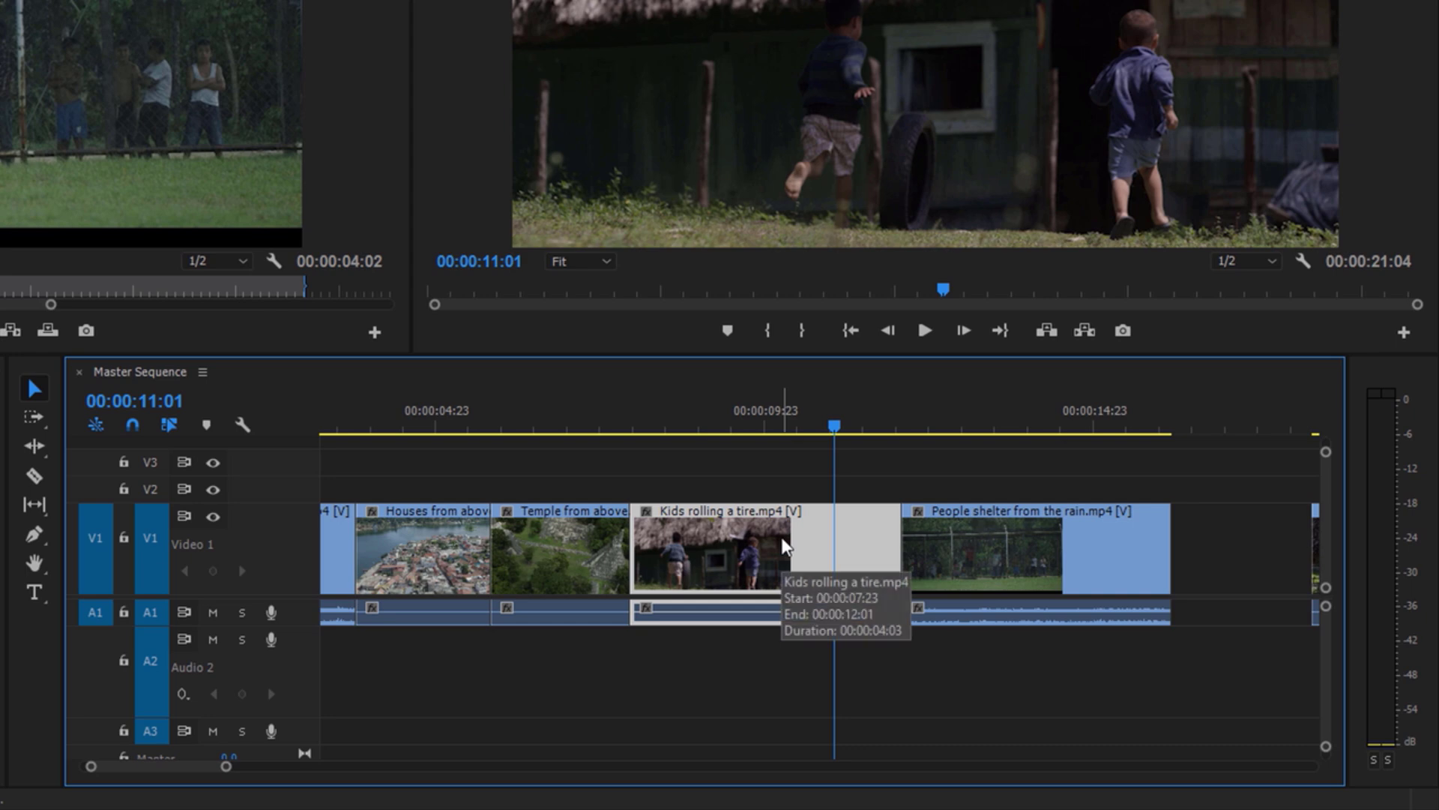
left_click(602, 524)
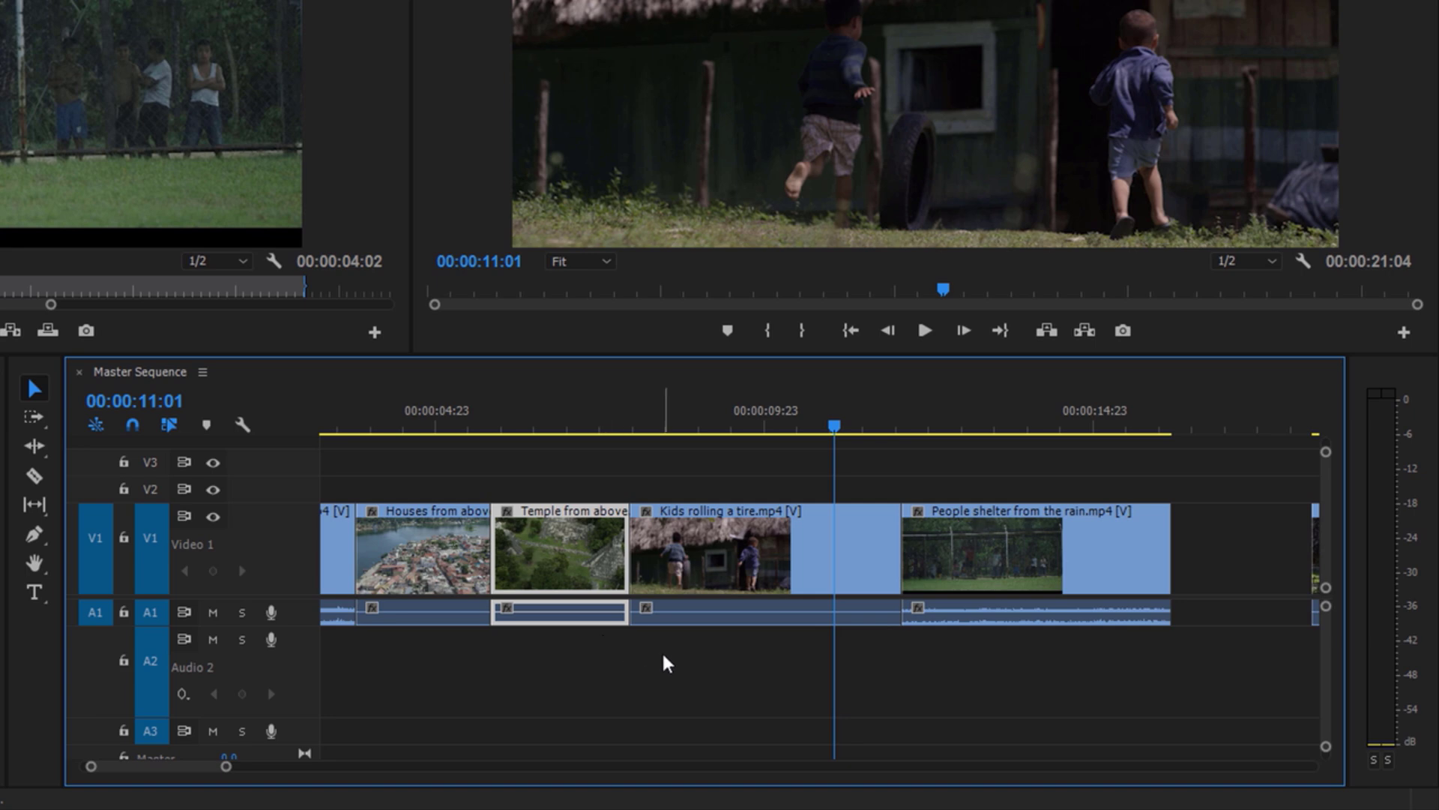
left_click(709, 574)
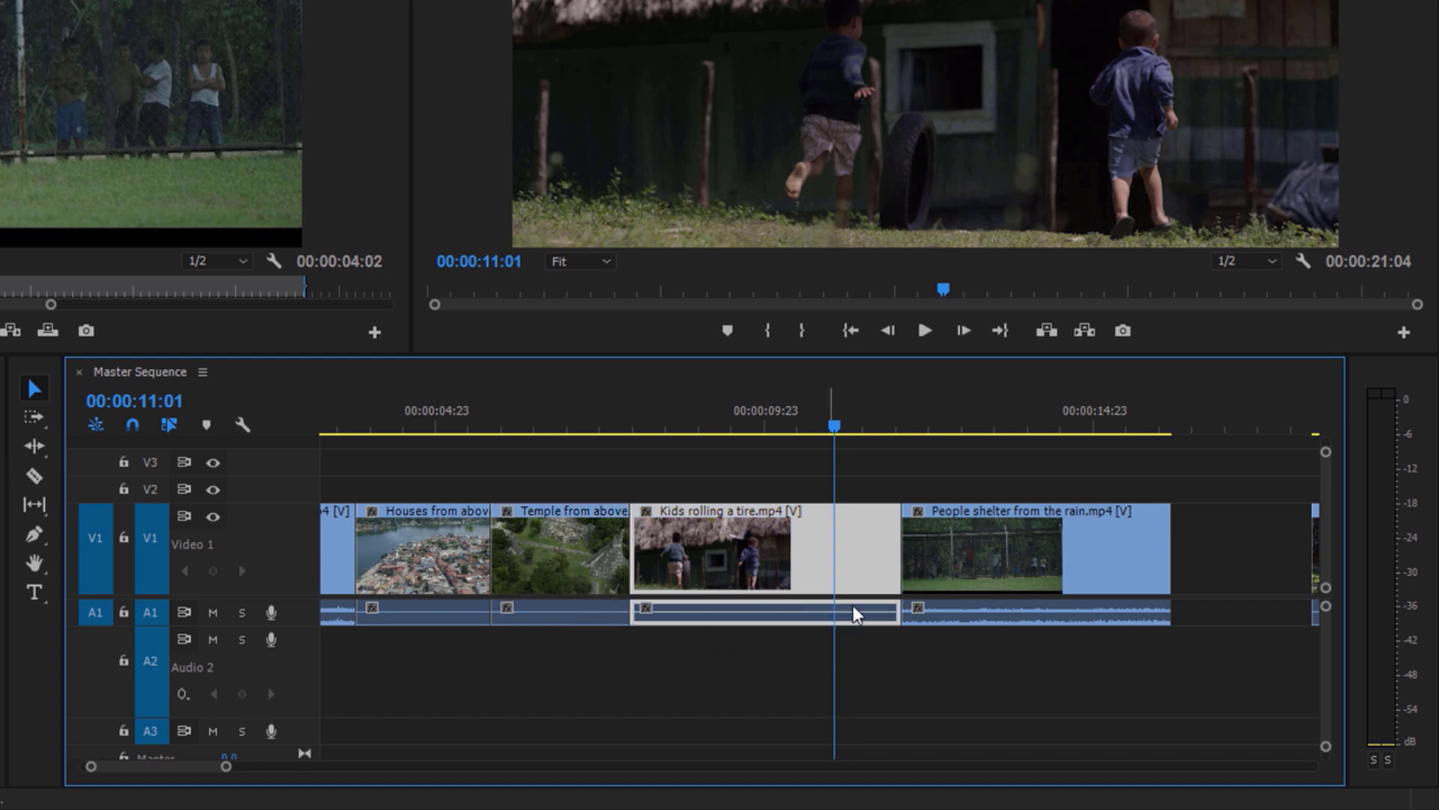
left_click(963, 568)
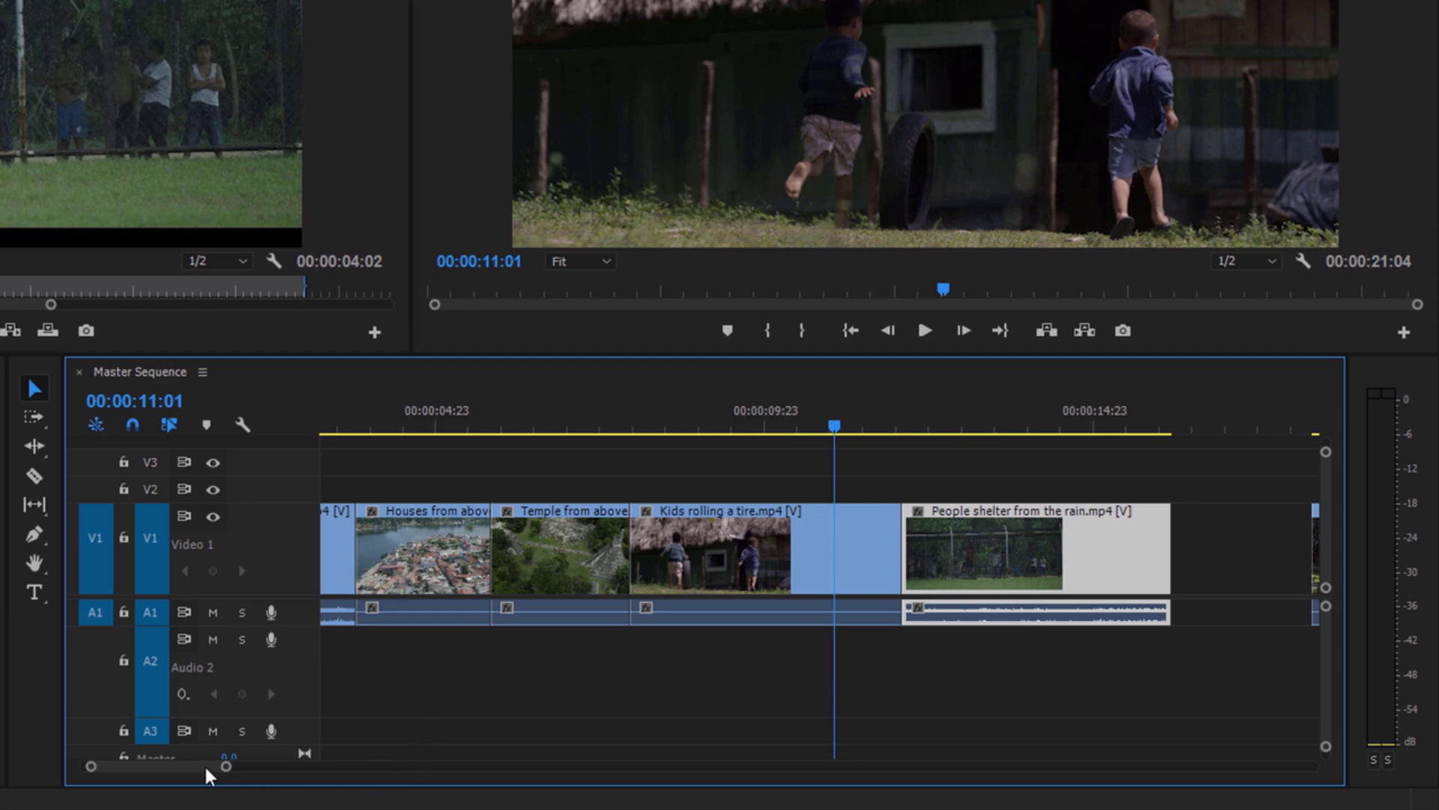
left_click_drag(205, 766, 211, 766)
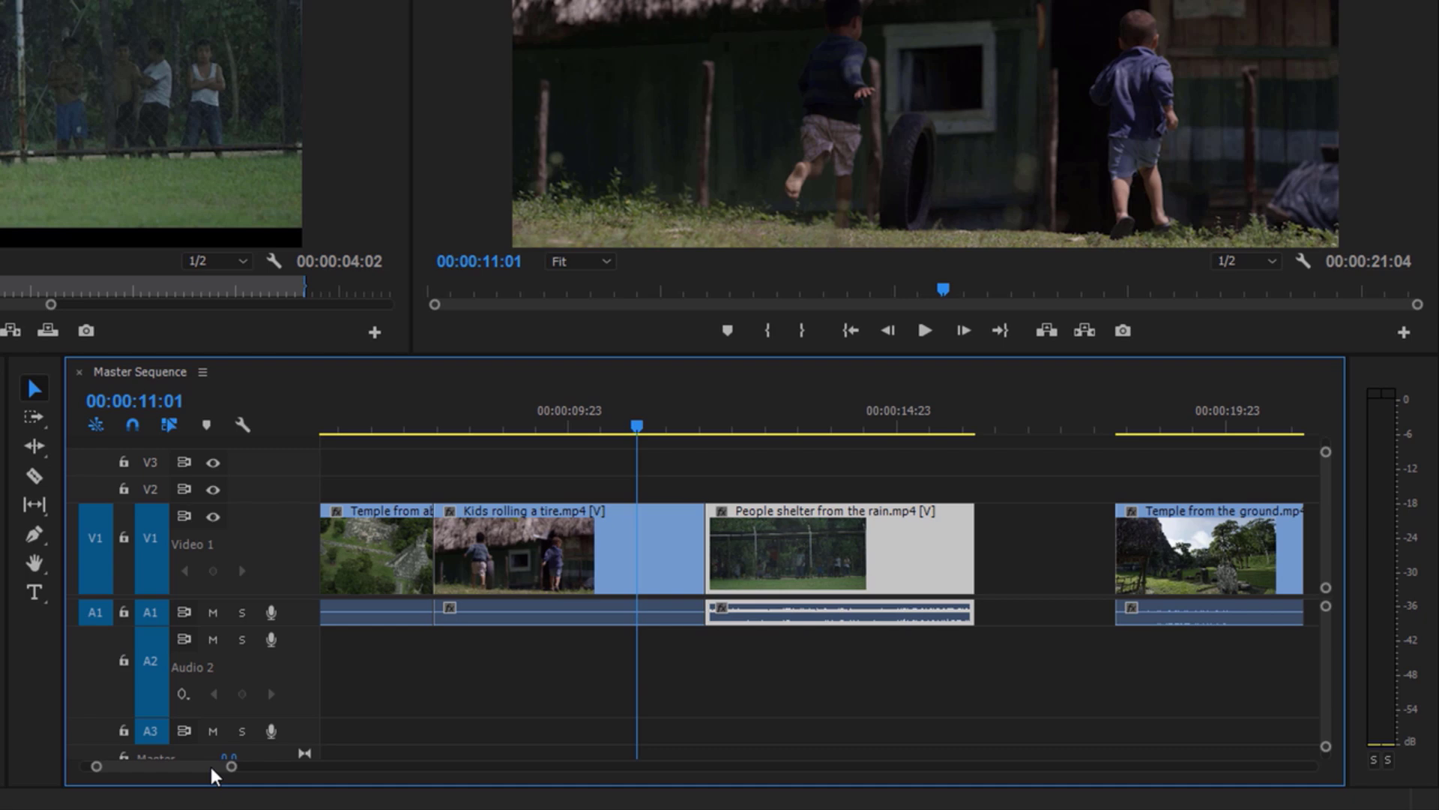
left_click(1260, 542)
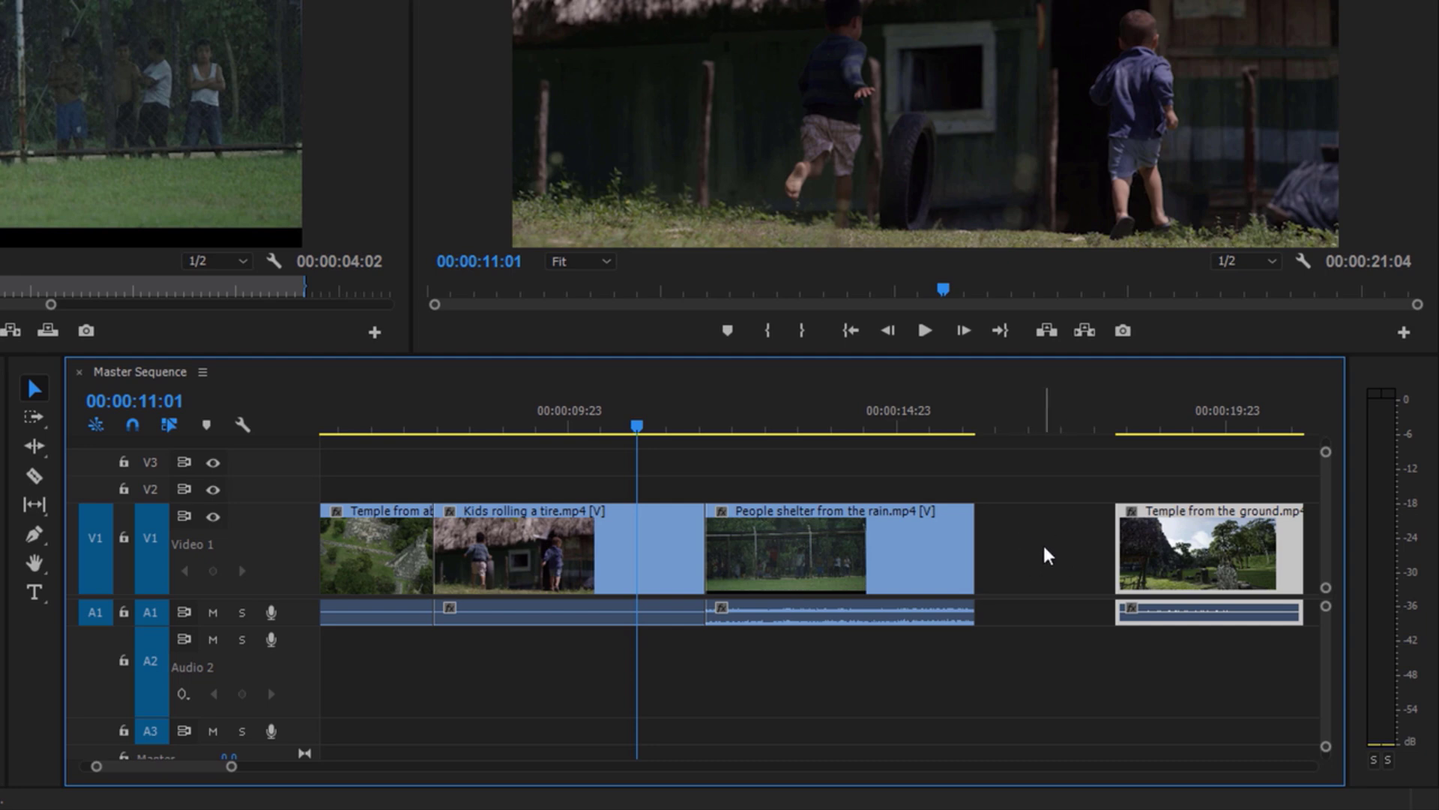
key("ctrl+z")
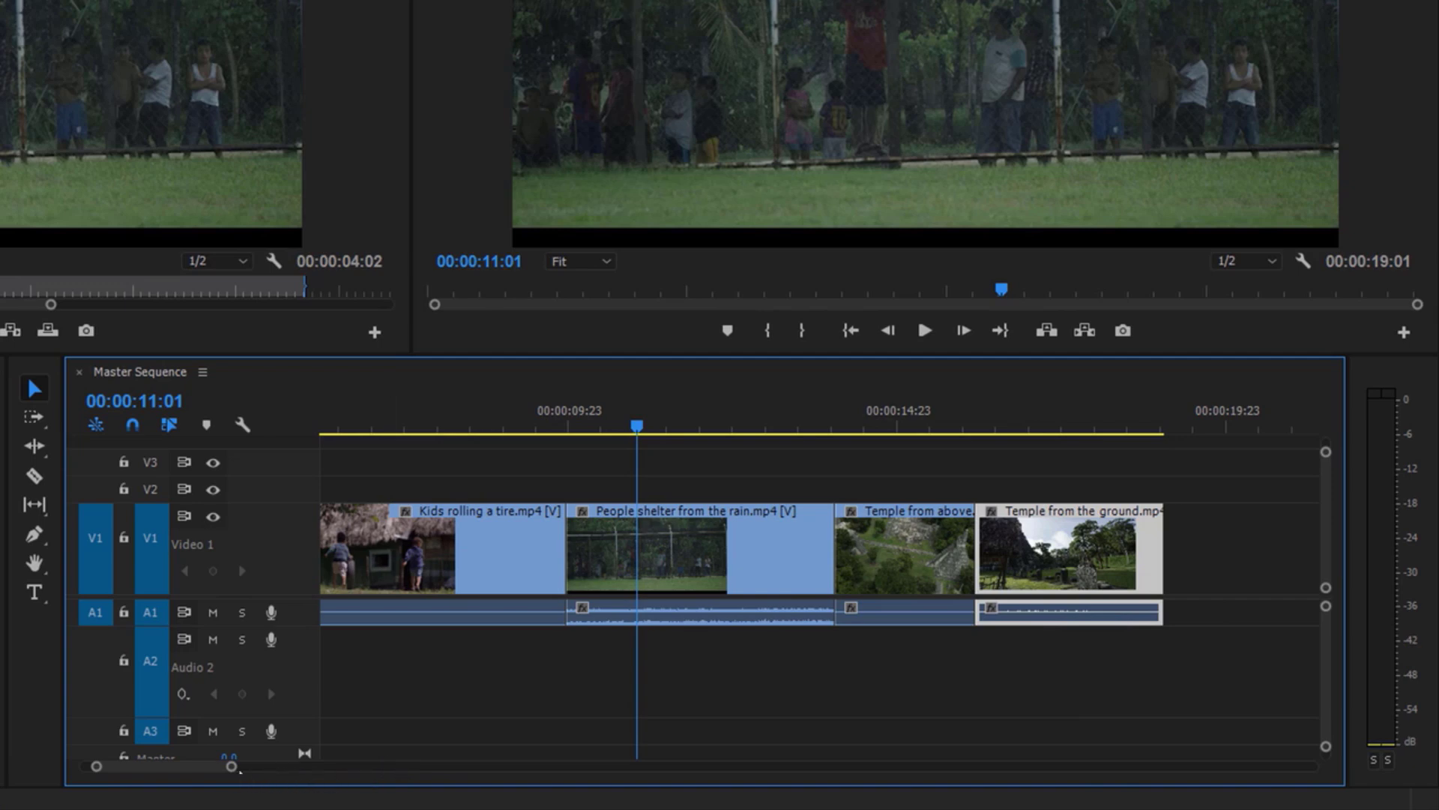
- With Linked Selection off, select the video and audio of Kids rolling a tire.mp4 separately, and turn Linked Selection back on
left_click_drag(222, 763, 218, 762)
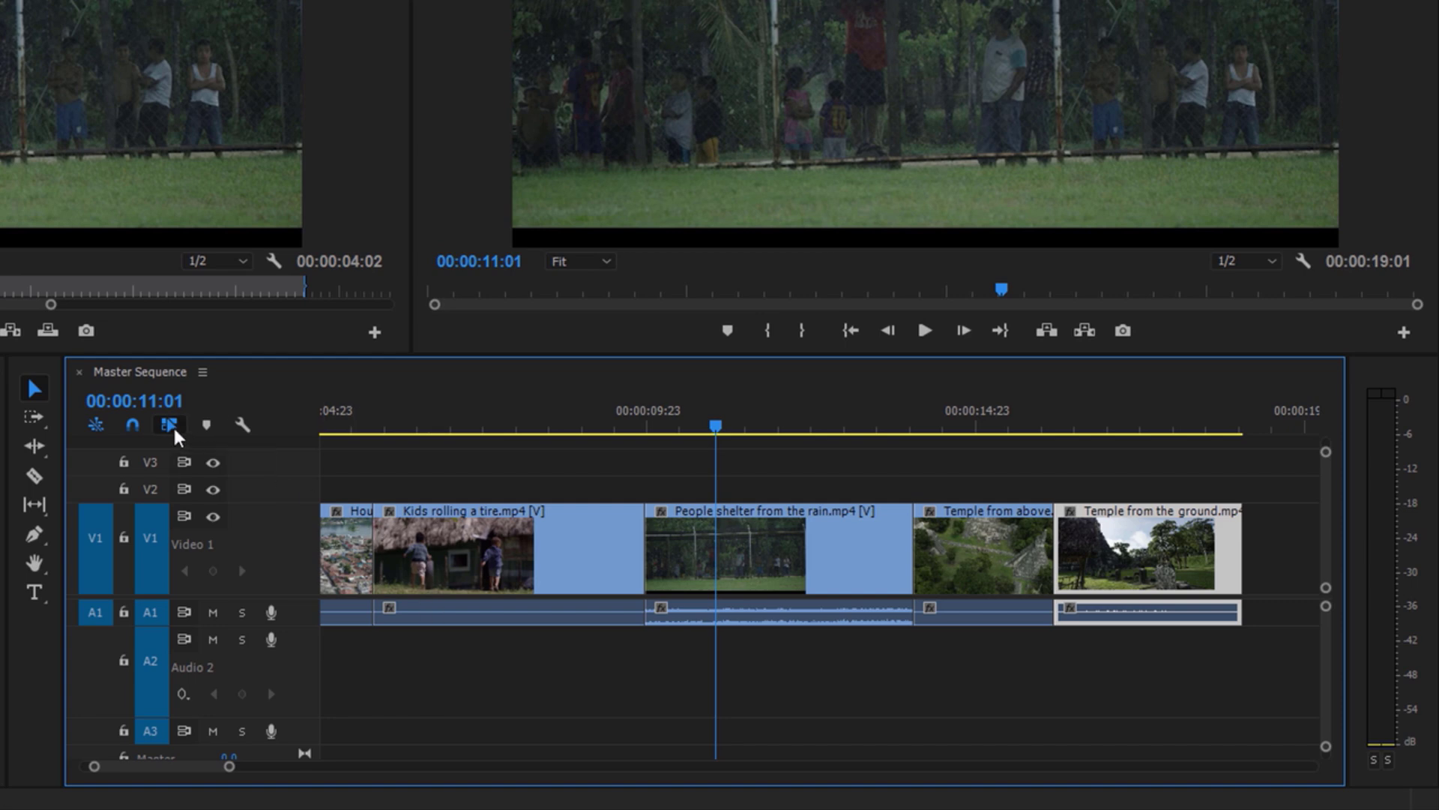
left_click(564, 570)
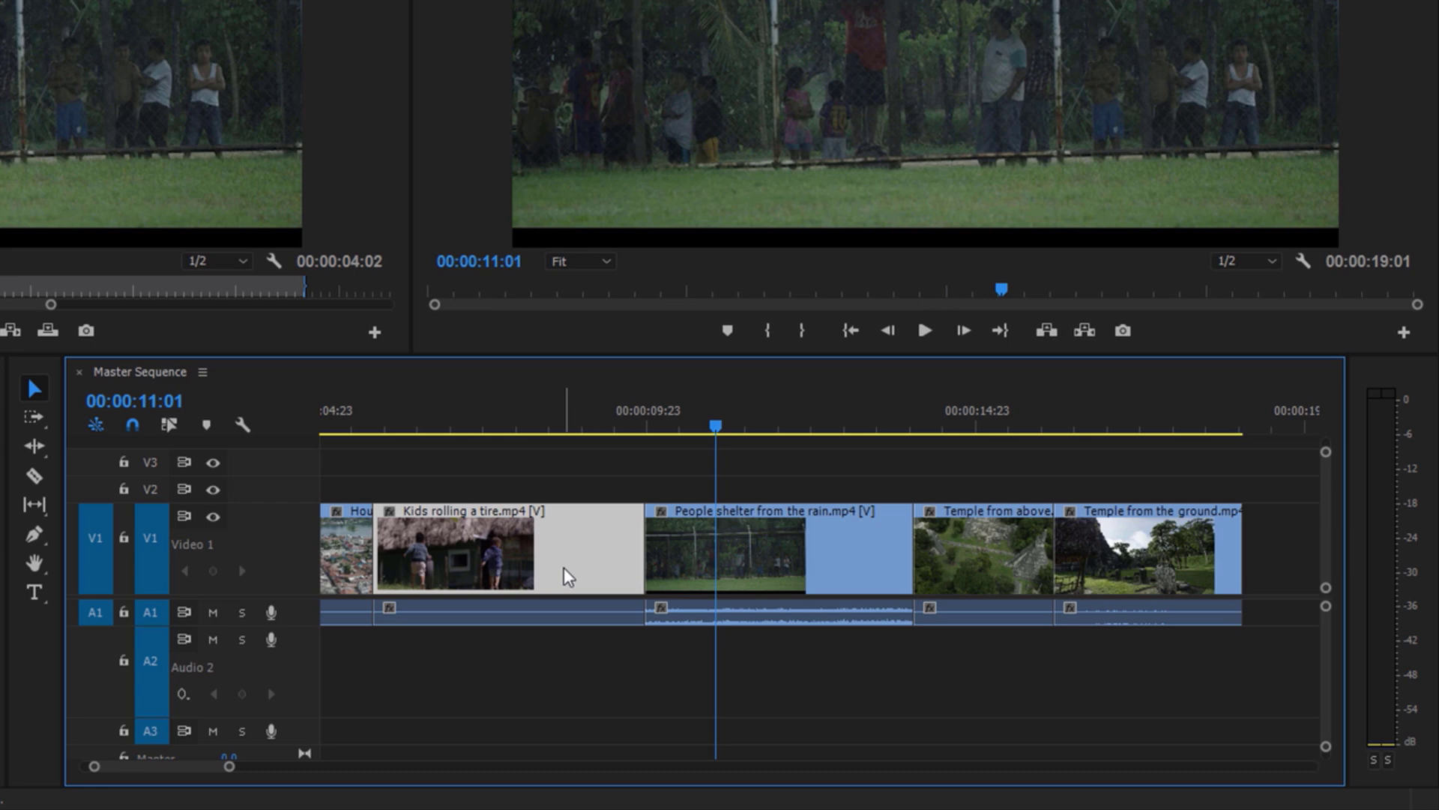
left_click(556, 613)
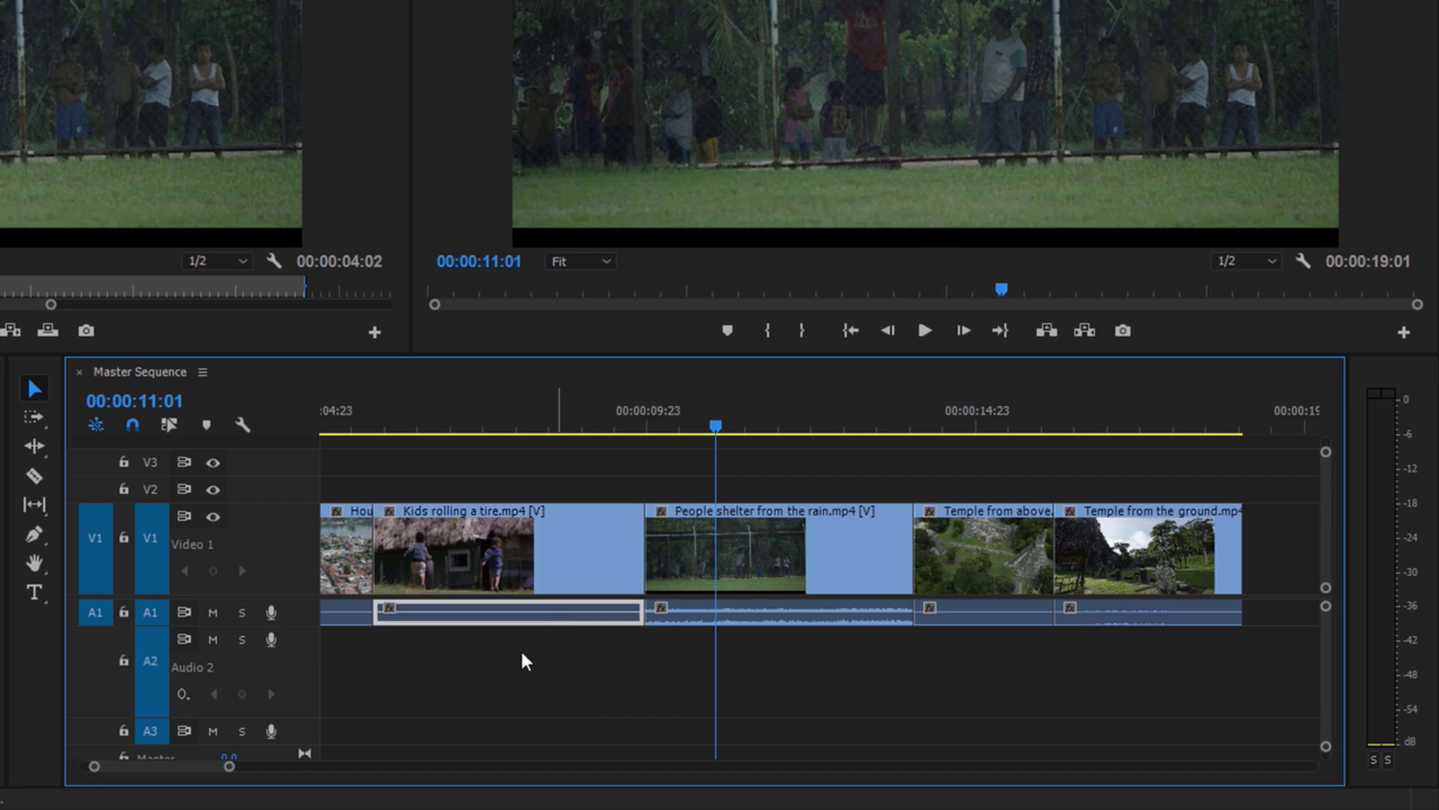
left_click(170, 425)
- Unlink the video and audio of People shelter from the rain.mp4
left_click(794, 568)
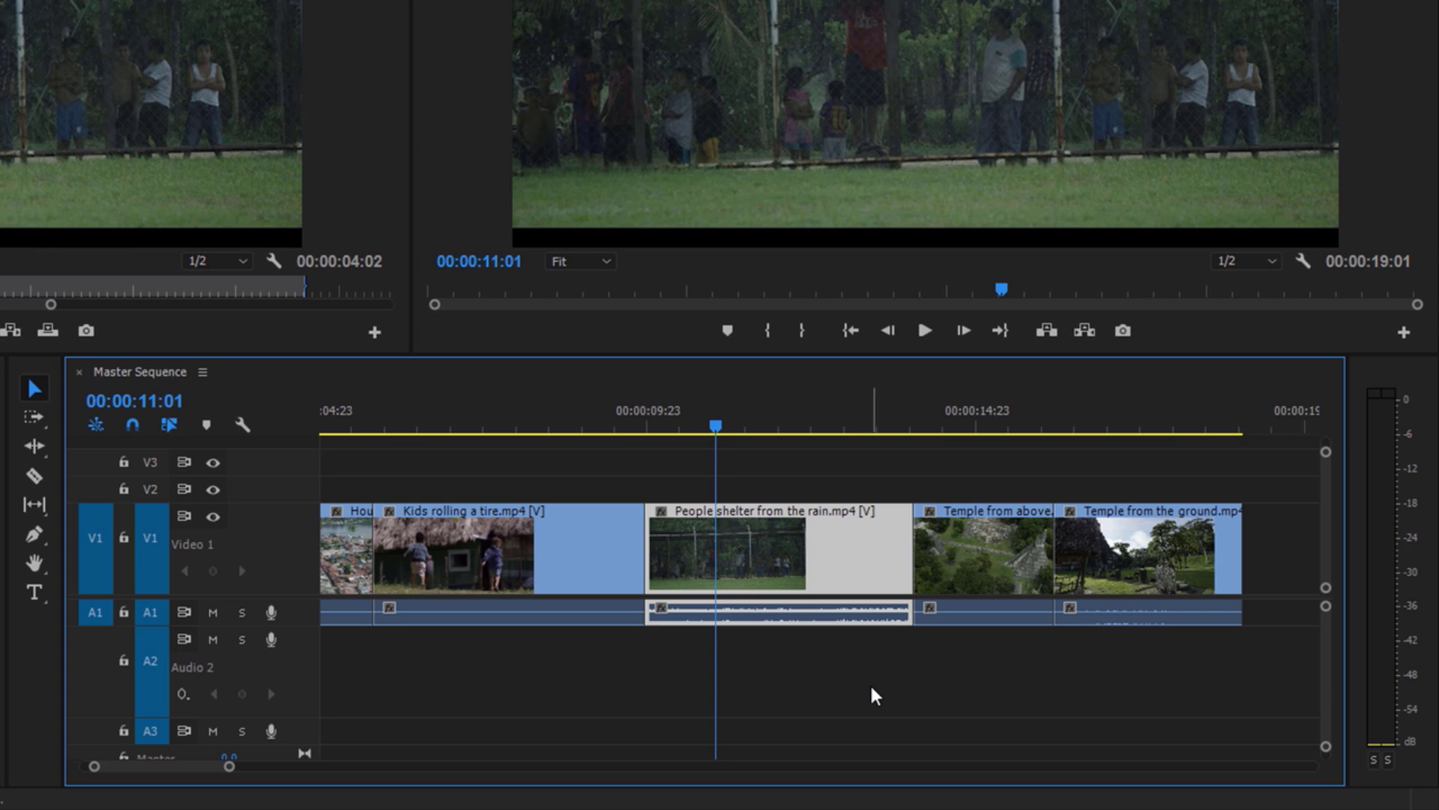
right_click(840, 565)
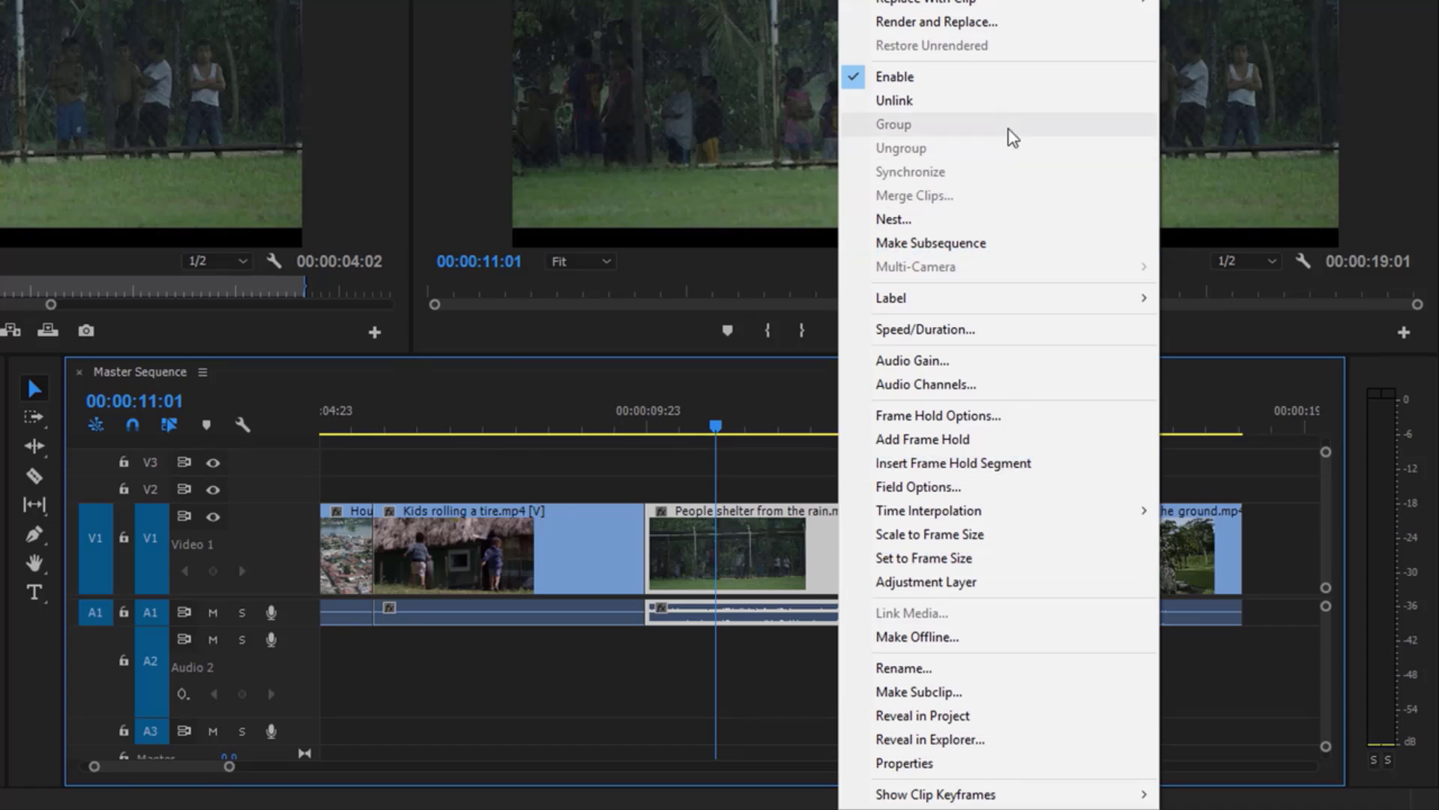
left_click(1000, 104)
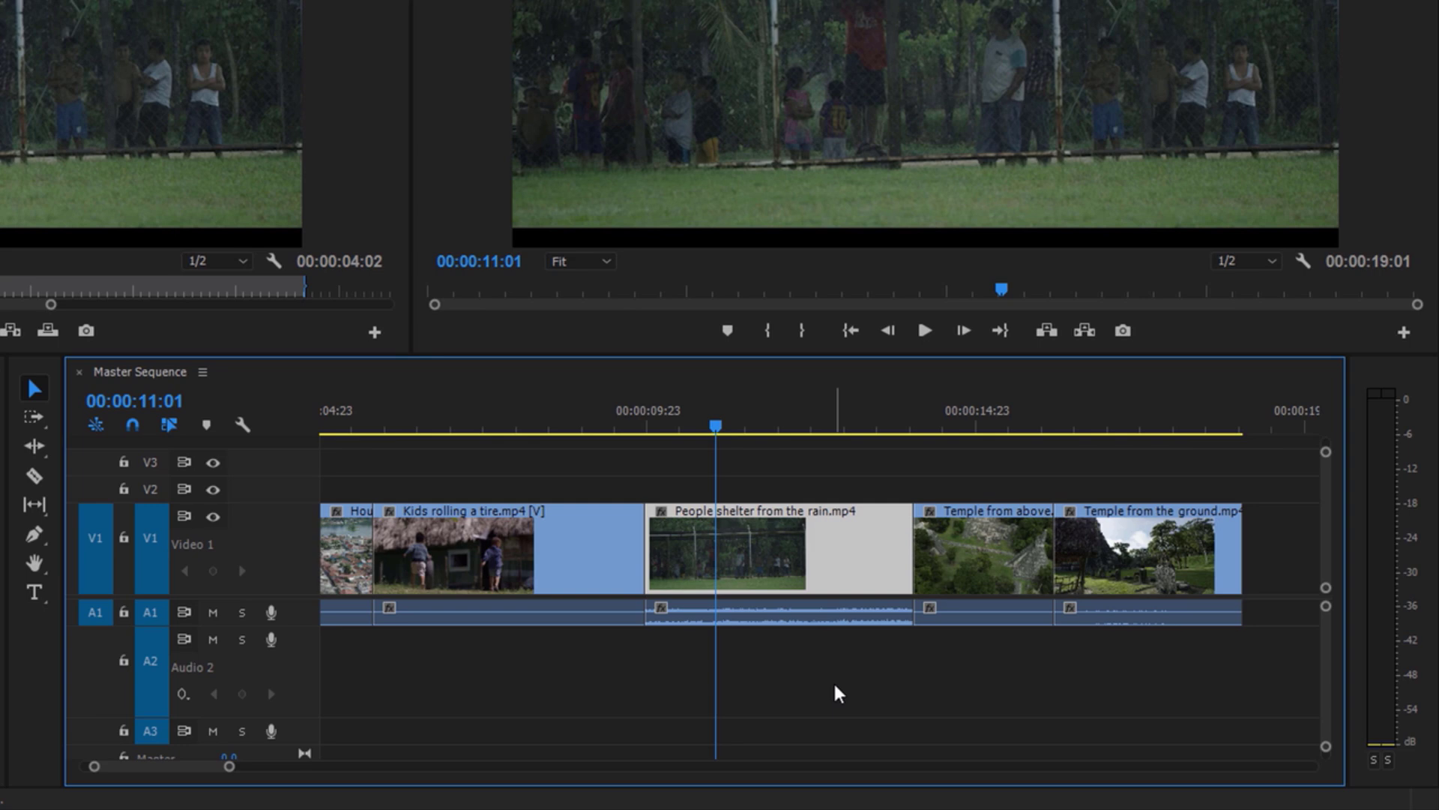
- Move only the unlinked People shelter video over Kids rolling a tire.mp4, undo the move, and select its video and audio separately
left_click_drag(844, 564, 573, 541)
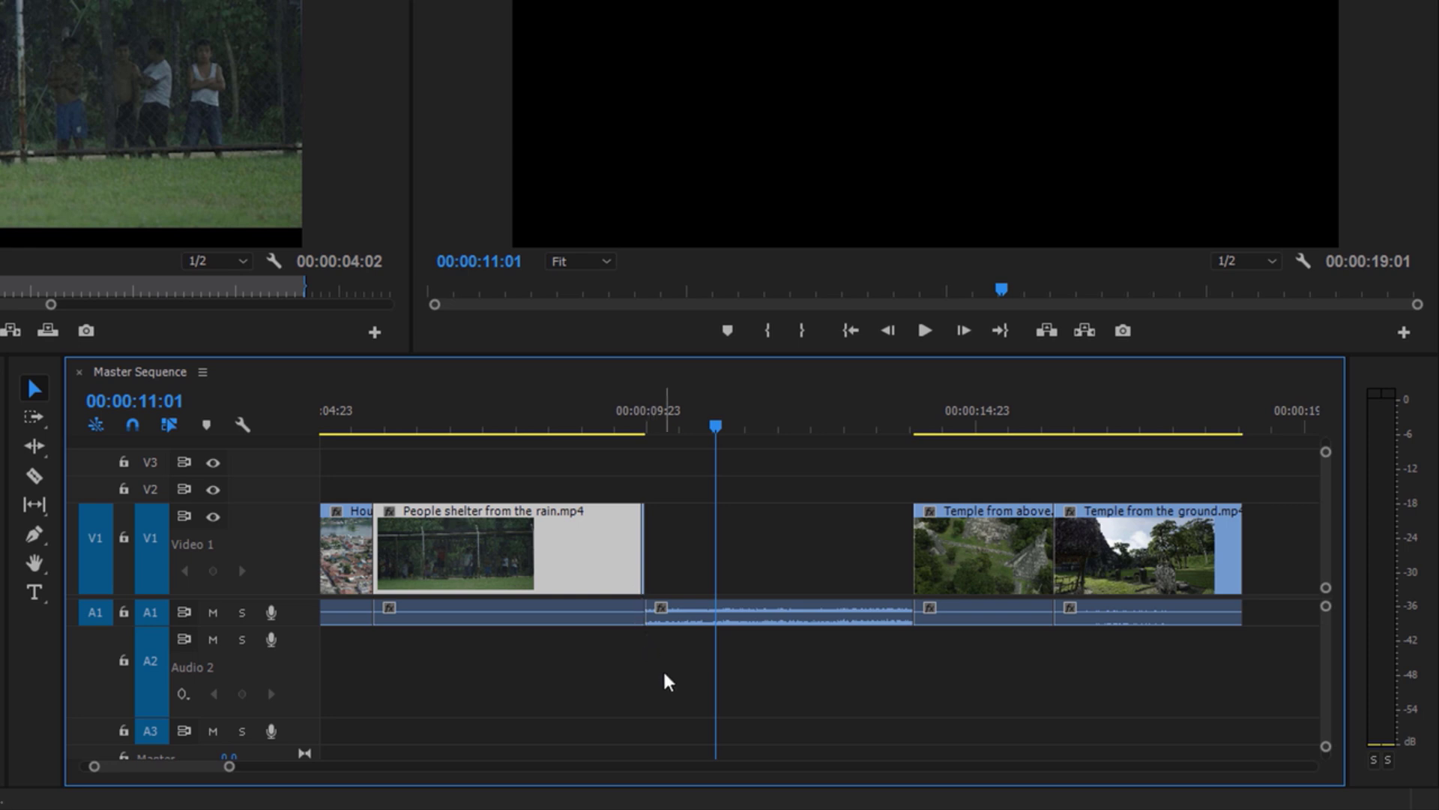
key("ctrl+z")
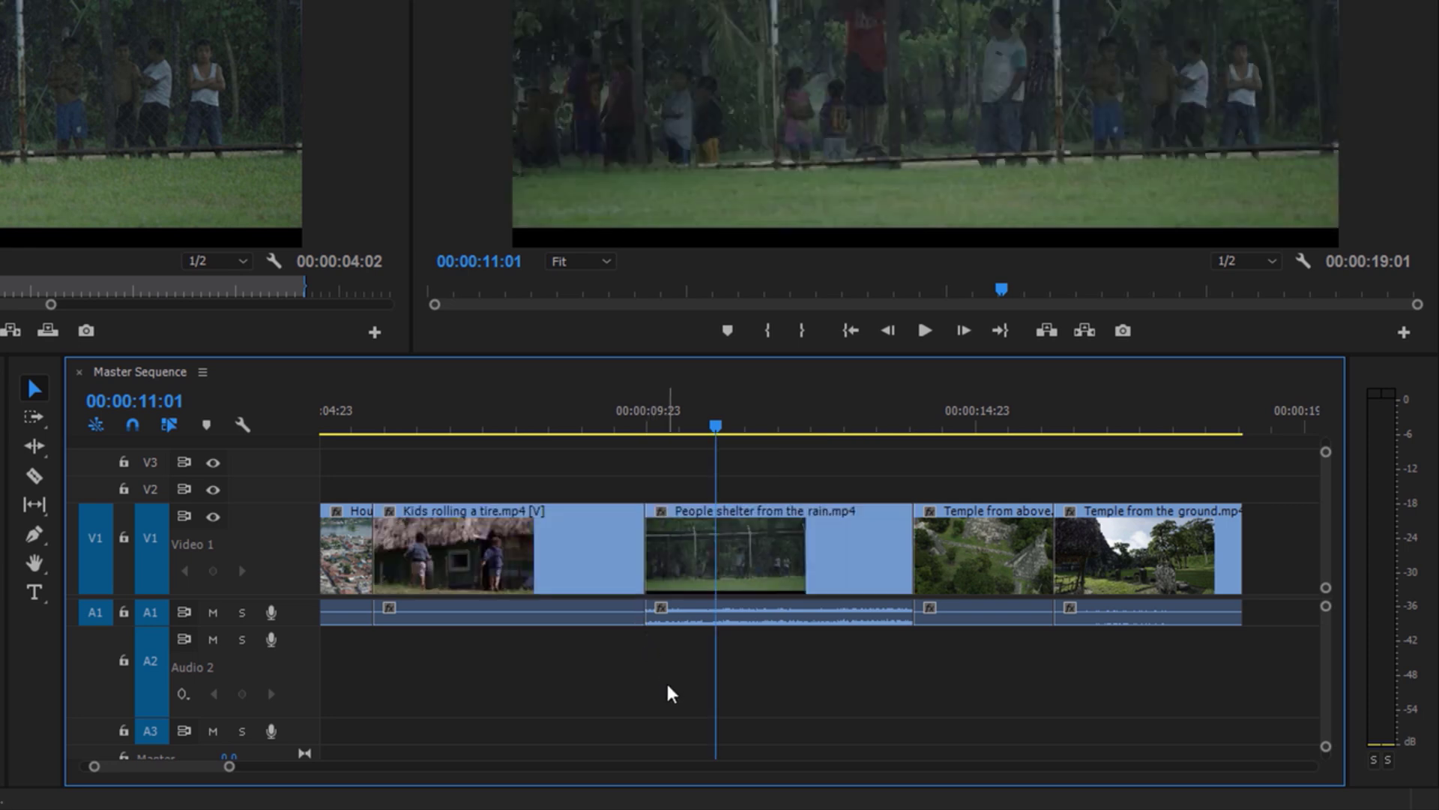
left_click(827, 564)
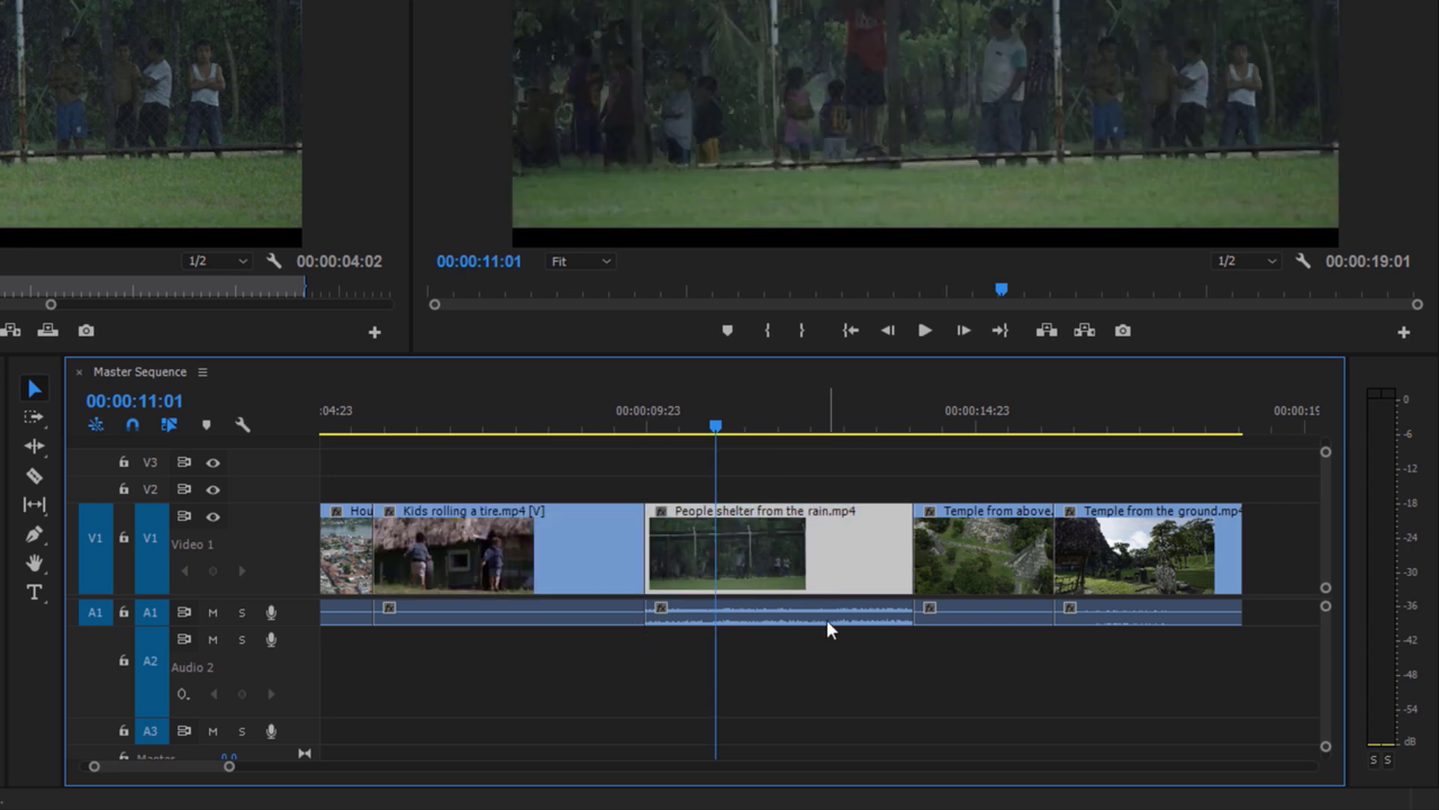
left_click(826, 618, "alt")
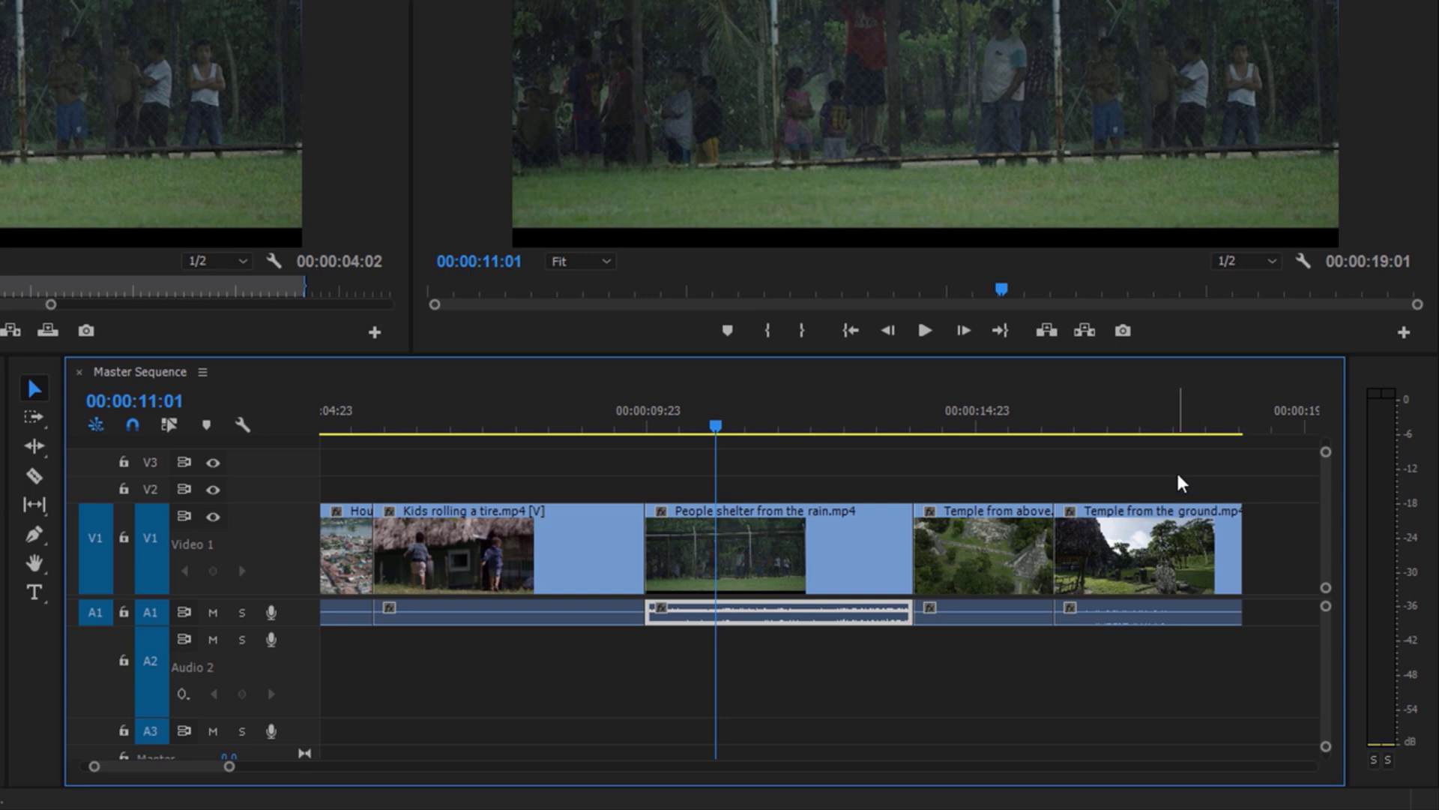
- With Linked Selection off, move only the video of the last three V1 clips 2:11 earlier
left_click_drag(1177, 473, 790, 546)
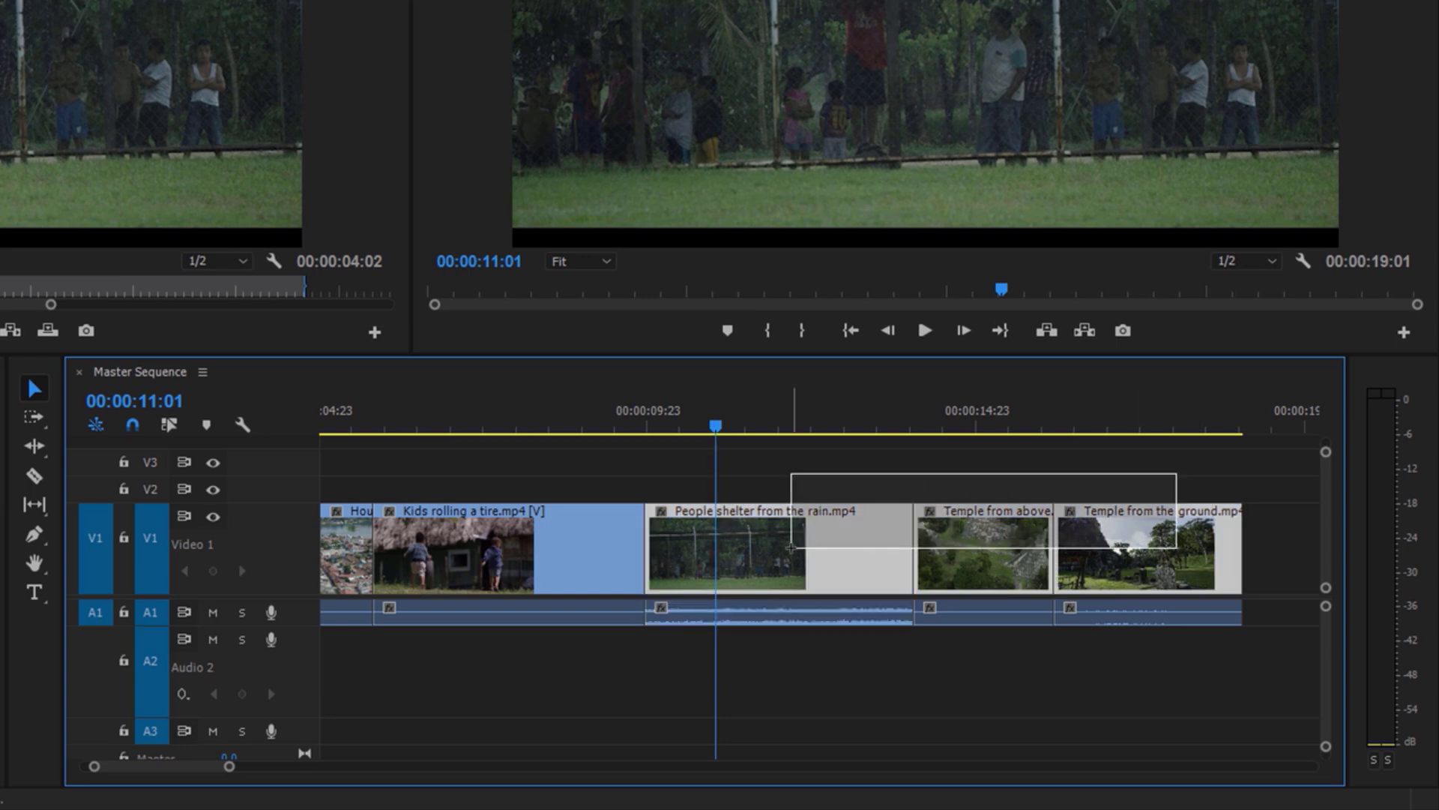
left_click_drag(791, 547, 736, 662)
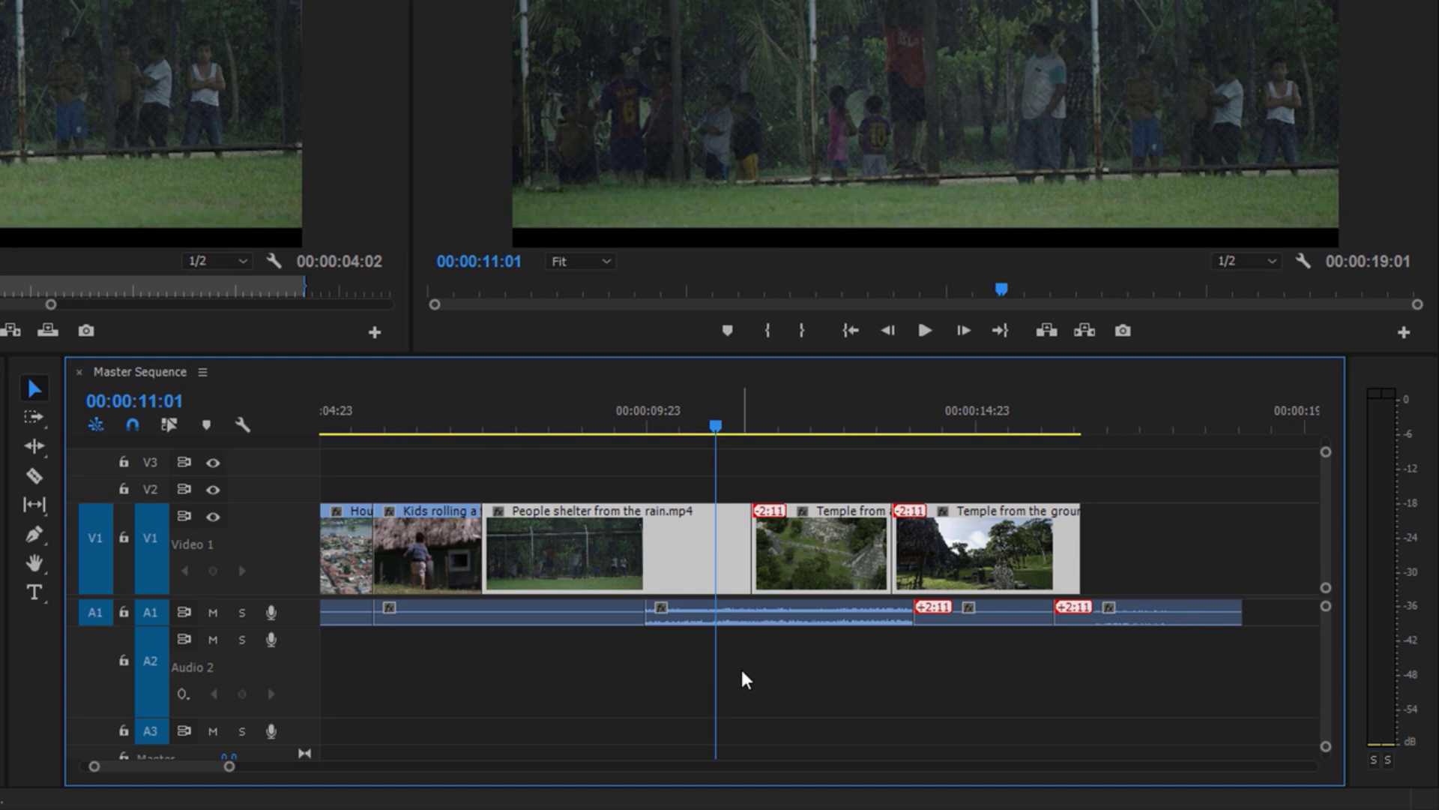
- Select the offset video and audio pieces individually, undo the move, and turn Linked Selection back on
left_click(754, 616)
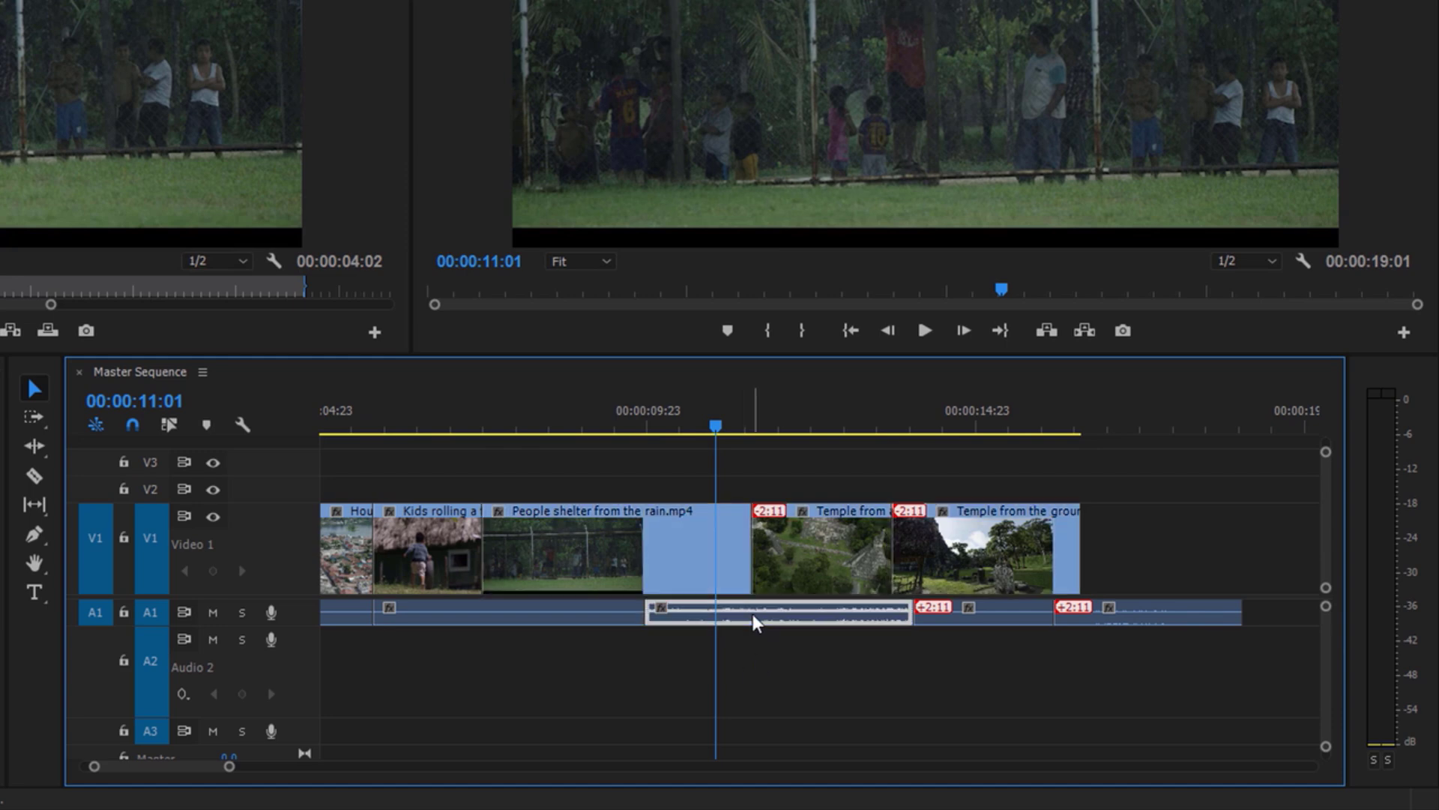
left_click(684, 559)
left_click(705, 616)
left_click(682, 571)
left_click(694, 611)
left_click(854, 559)
left_click(952, 564)
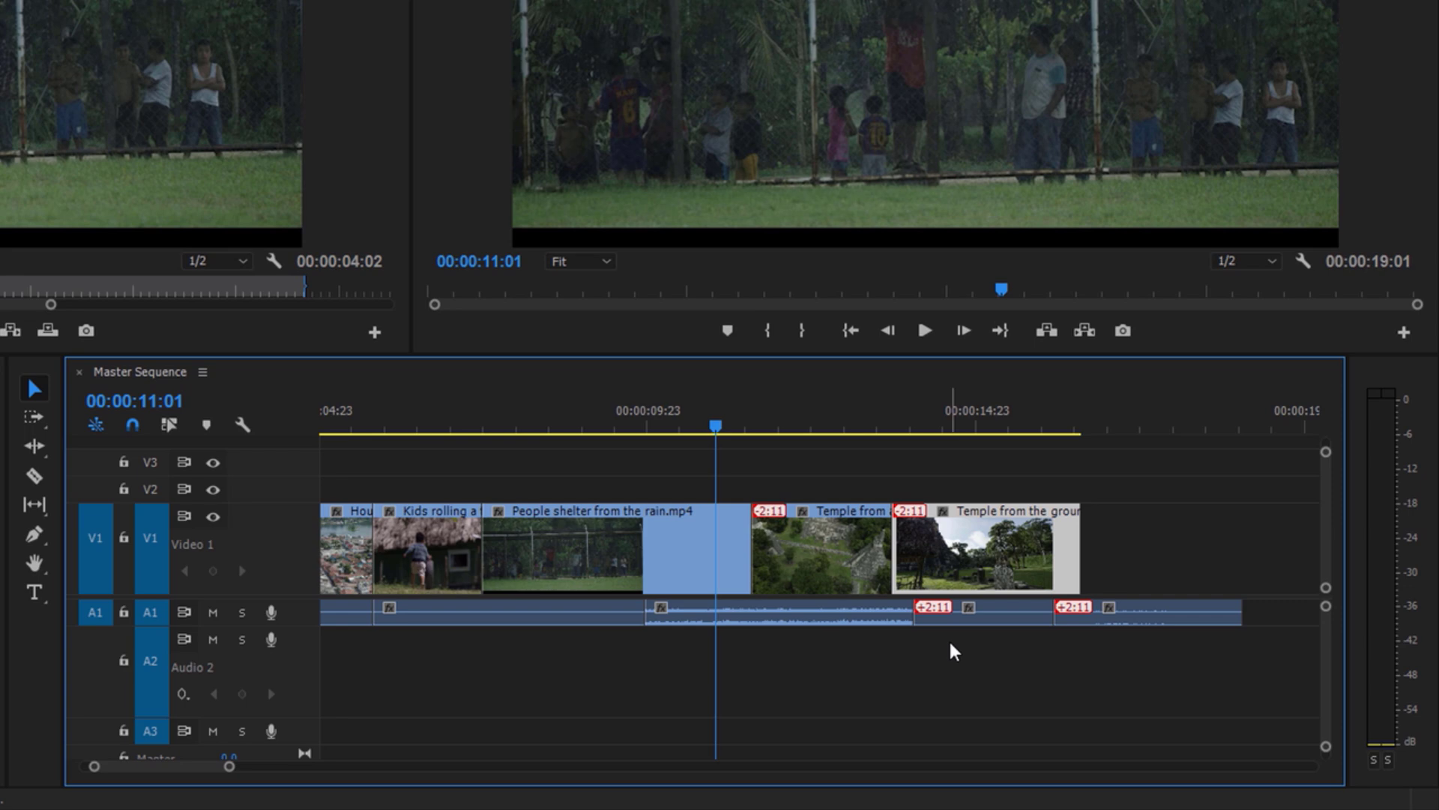
key("ctrl+z")
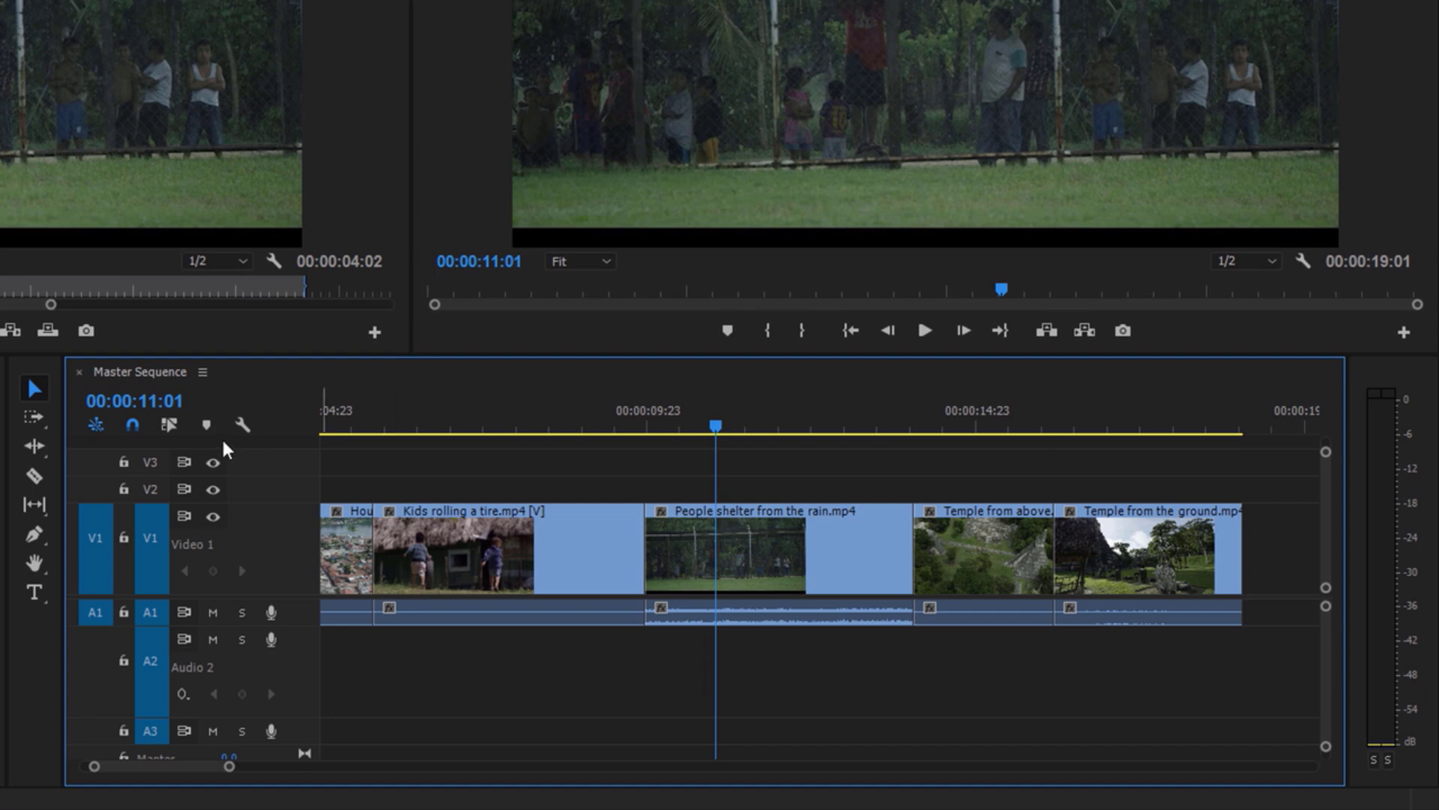
left_click(168, 425)
- Cut only the unlinked video of People shelter from the rain.mp4 near its middle with the Razor tool
left_click(34, 474)
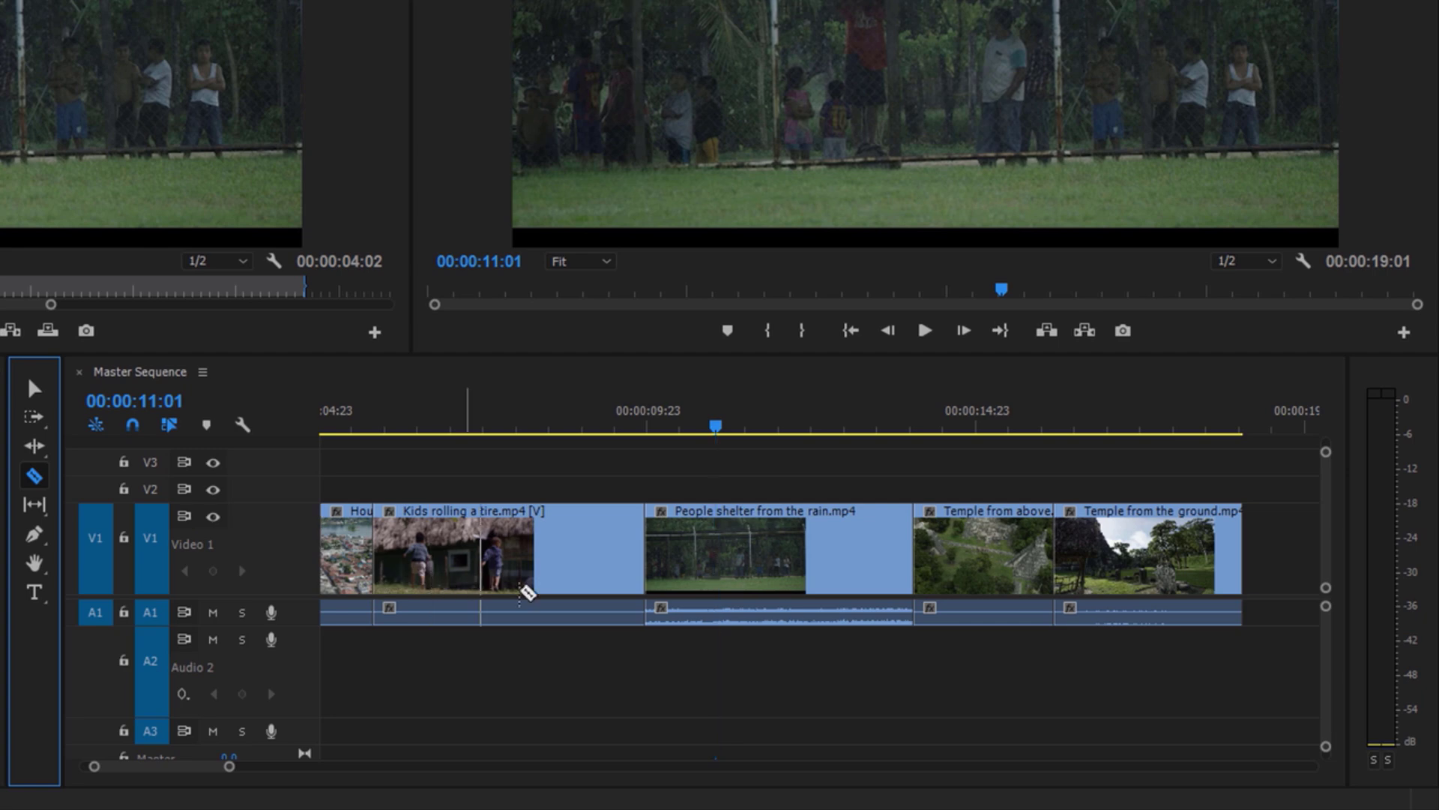
left_click(780, 555)
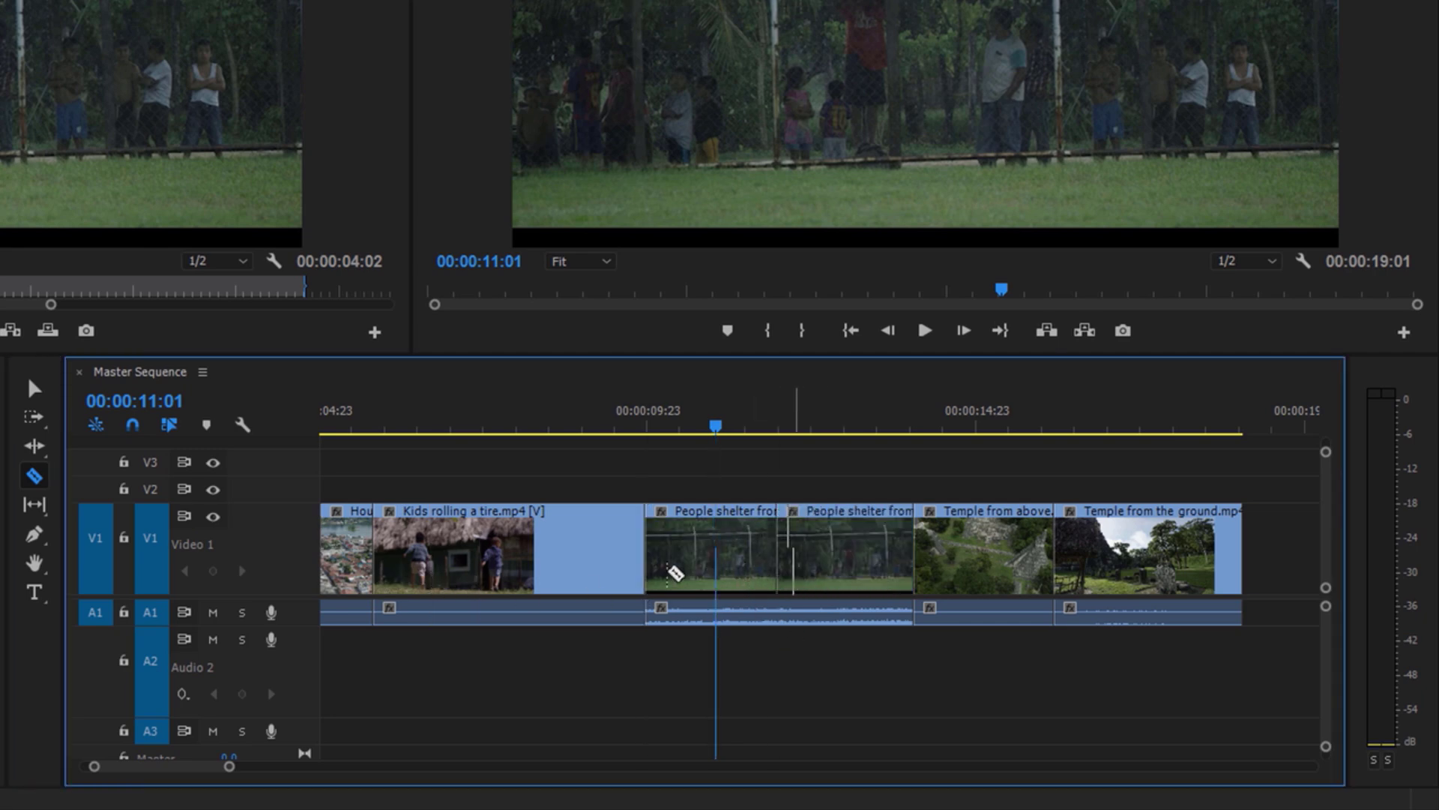
left_click(34, 388)
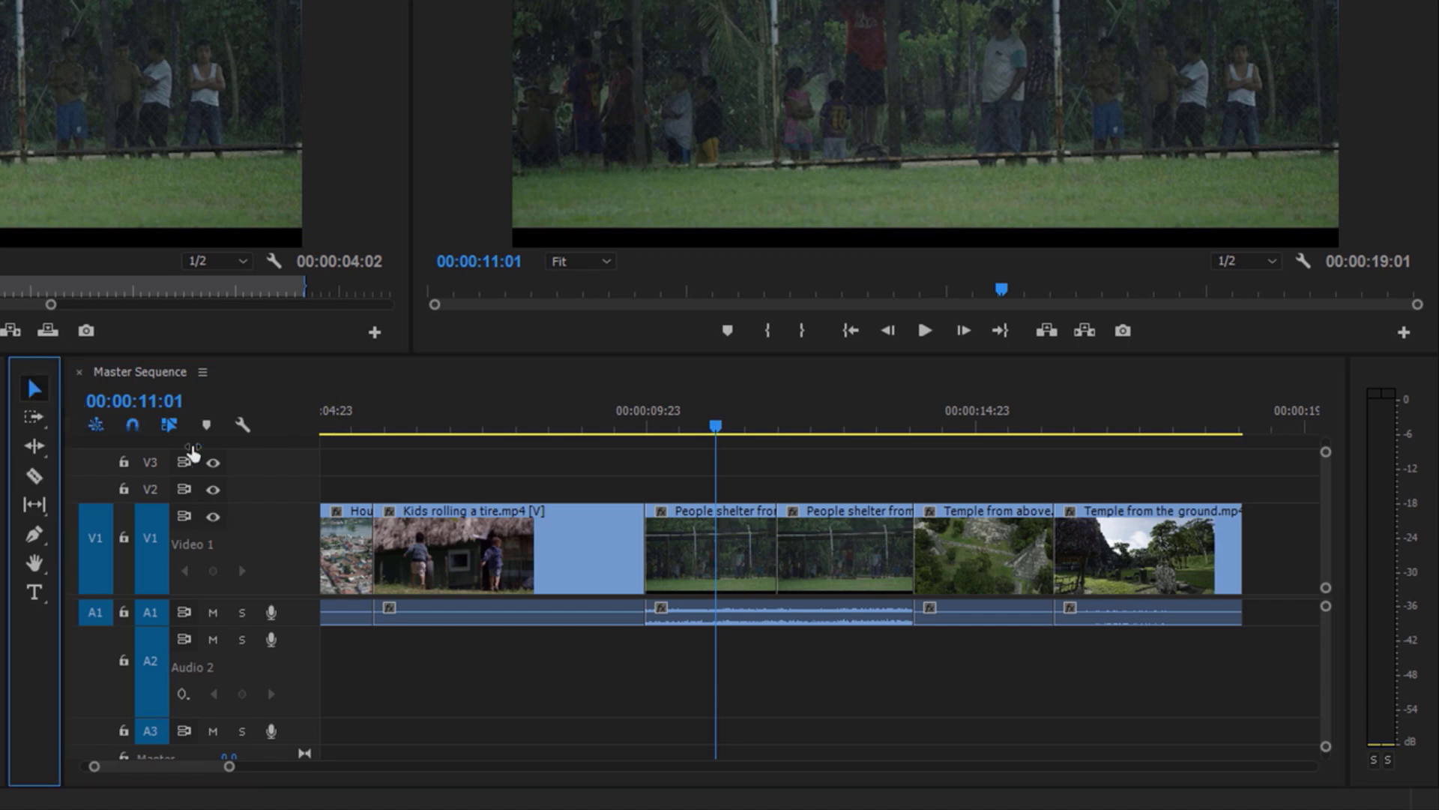
- Move the first half of the cut video over the start of Kids rolling a tire.mp4, and undo the move and the cut
left_click_drag(673, 573, 425, 559)
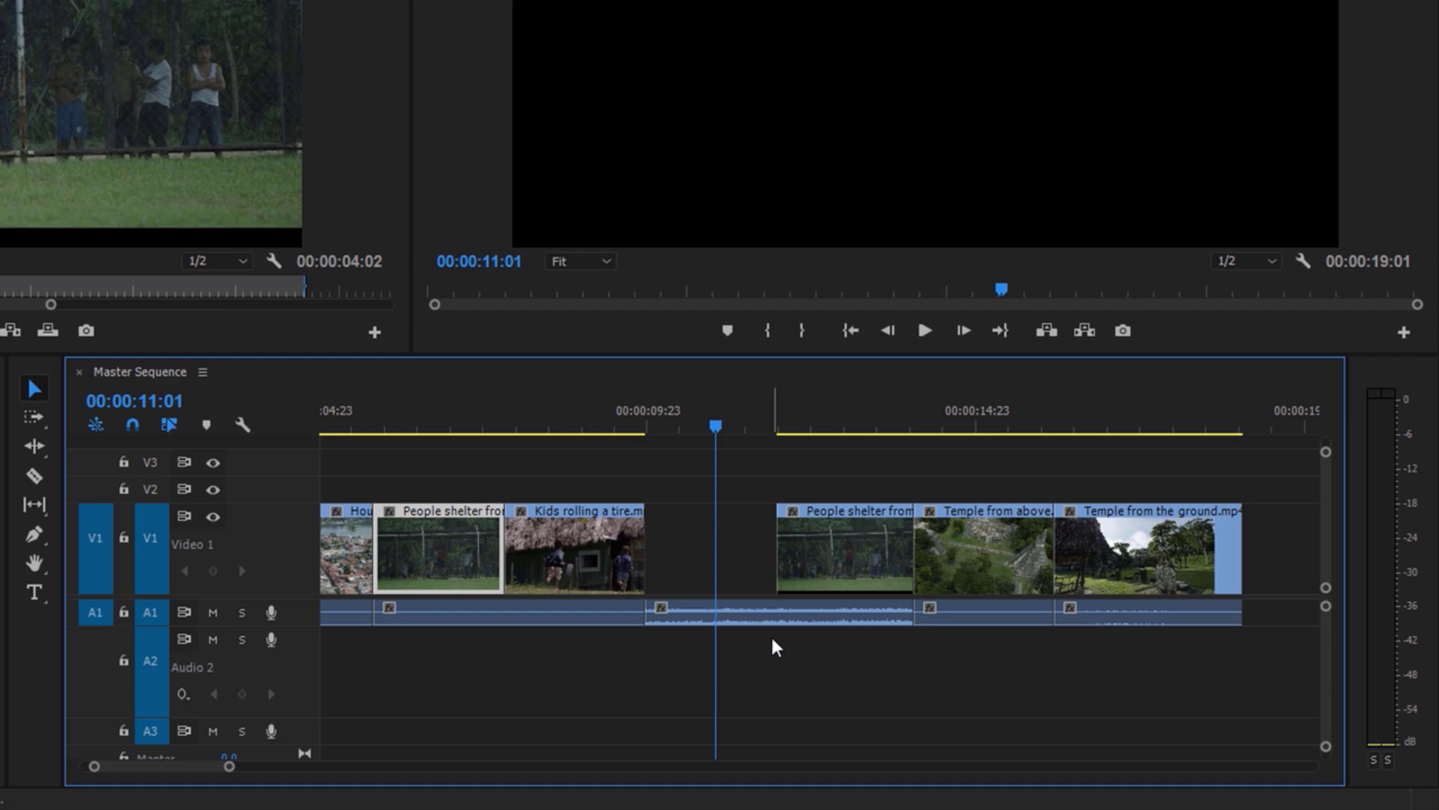
key("ctrl+z")
key("ctrl+z")
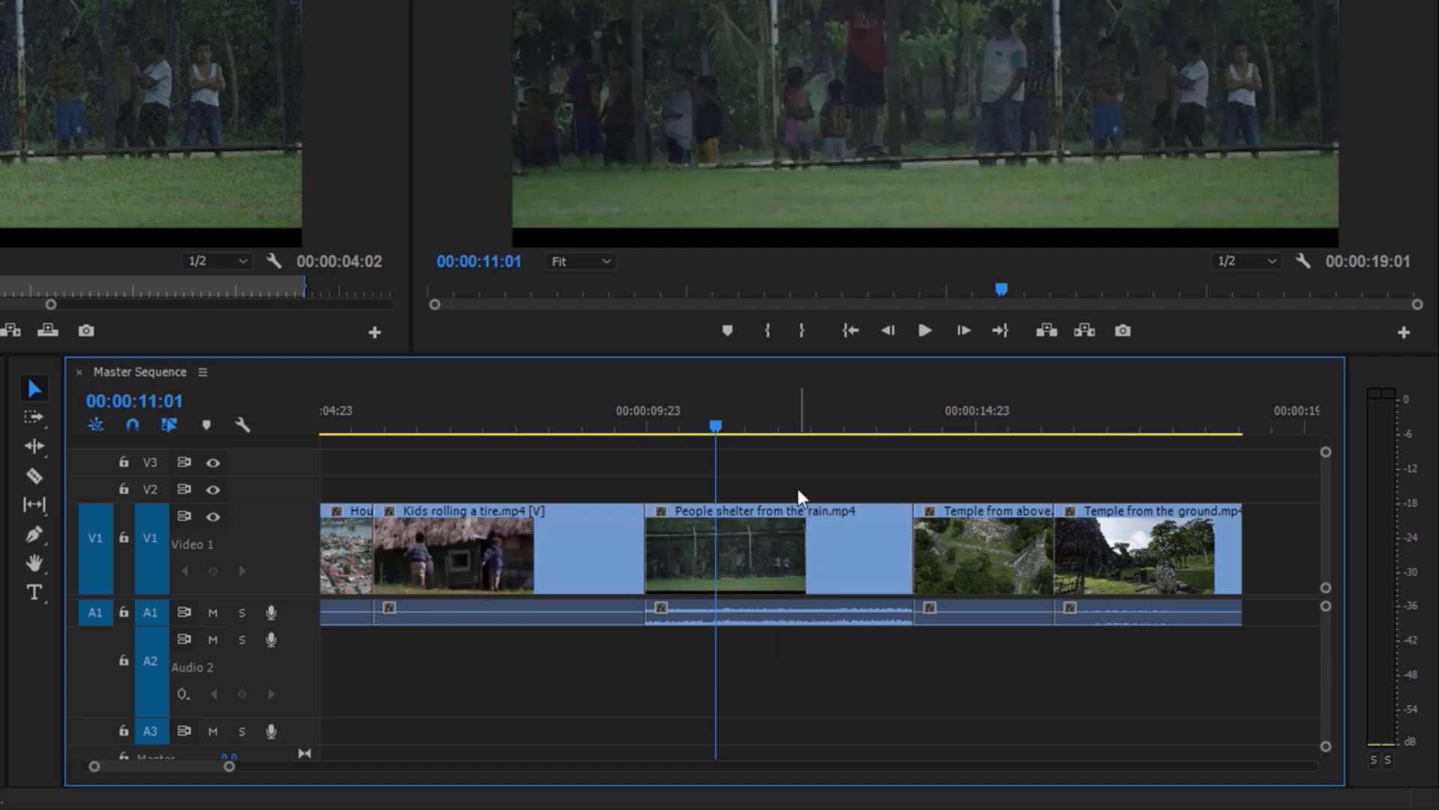
- Link the video and audio of People shelter from the rain.mp4 together again
left_click(810, 551)
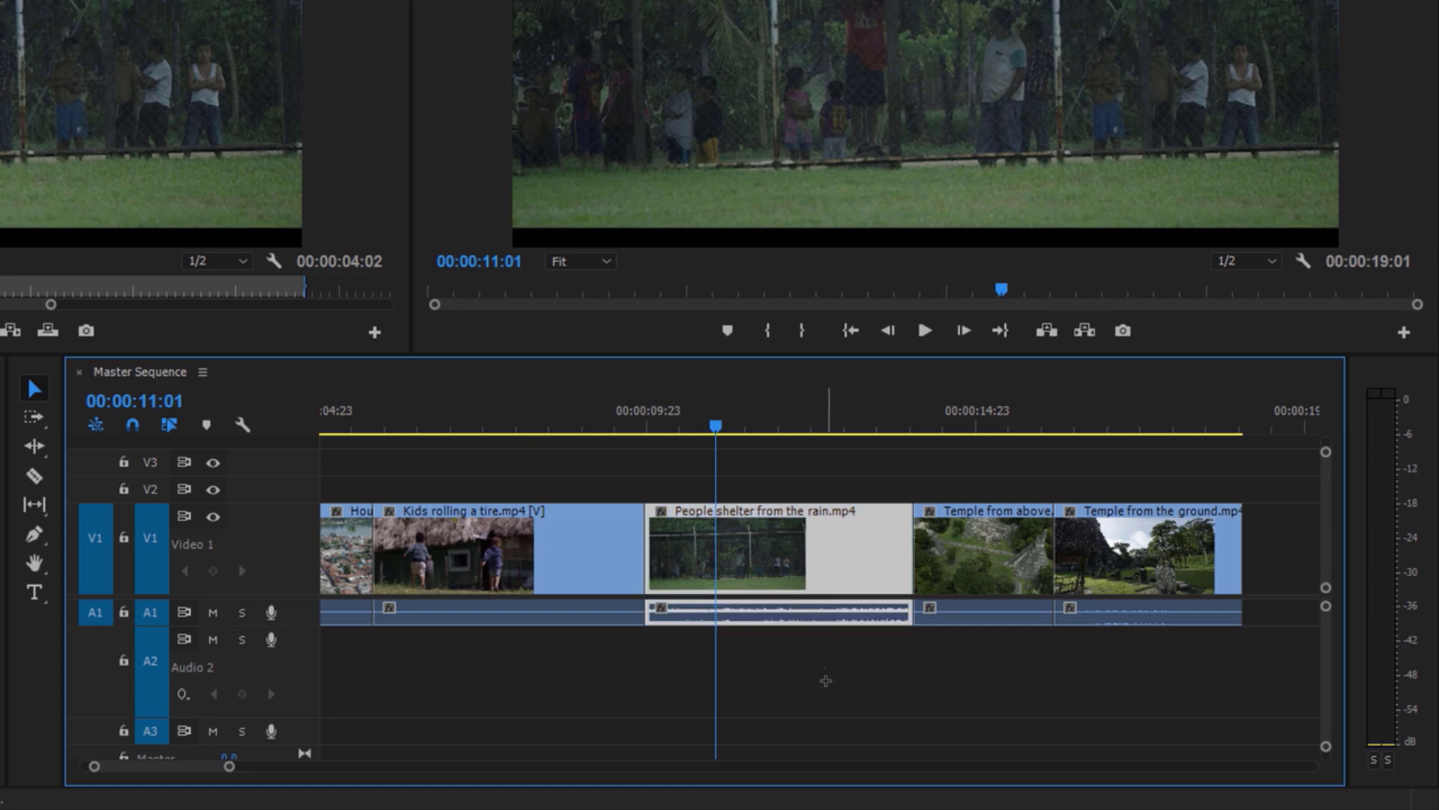
right_click(837, 561)
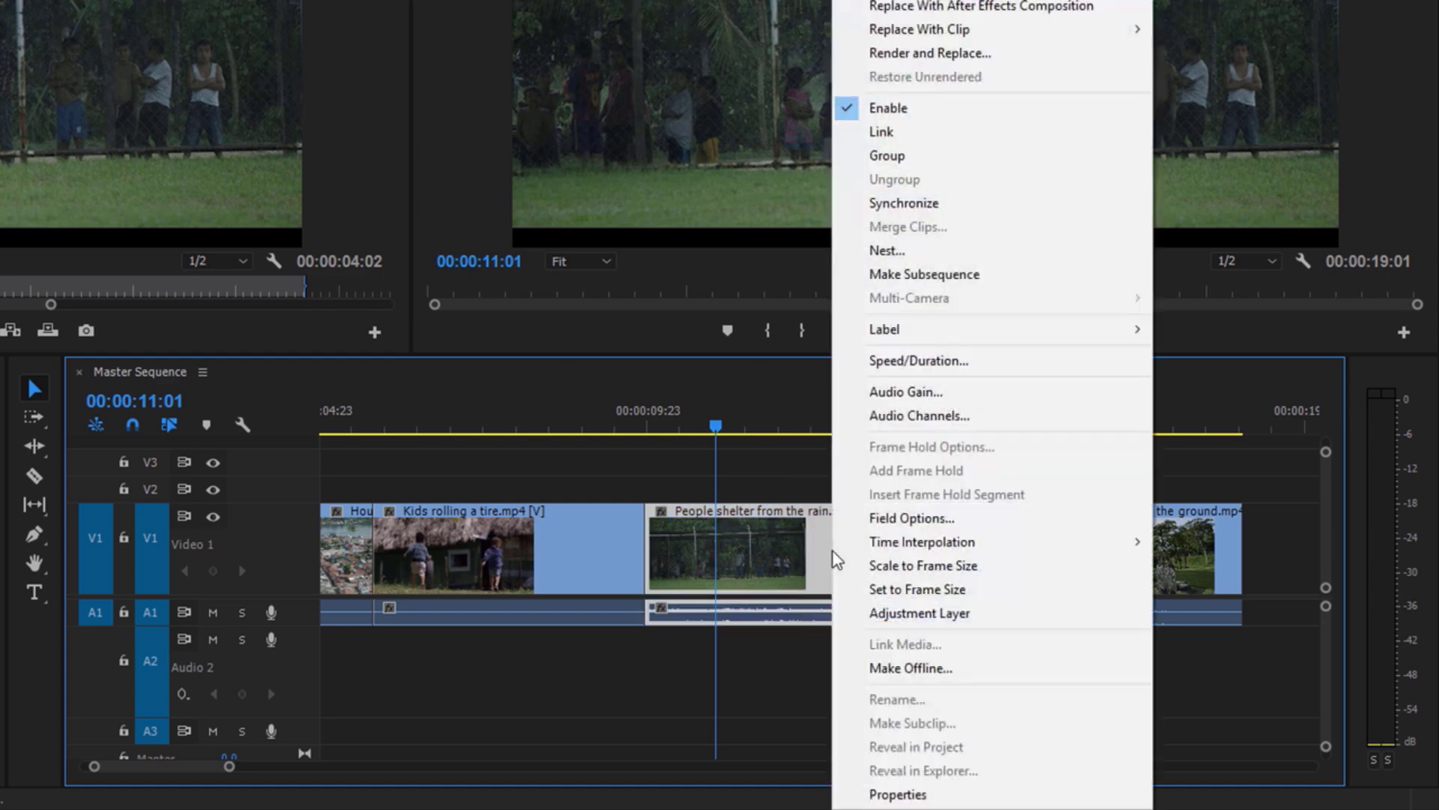
left_click(966, 133)
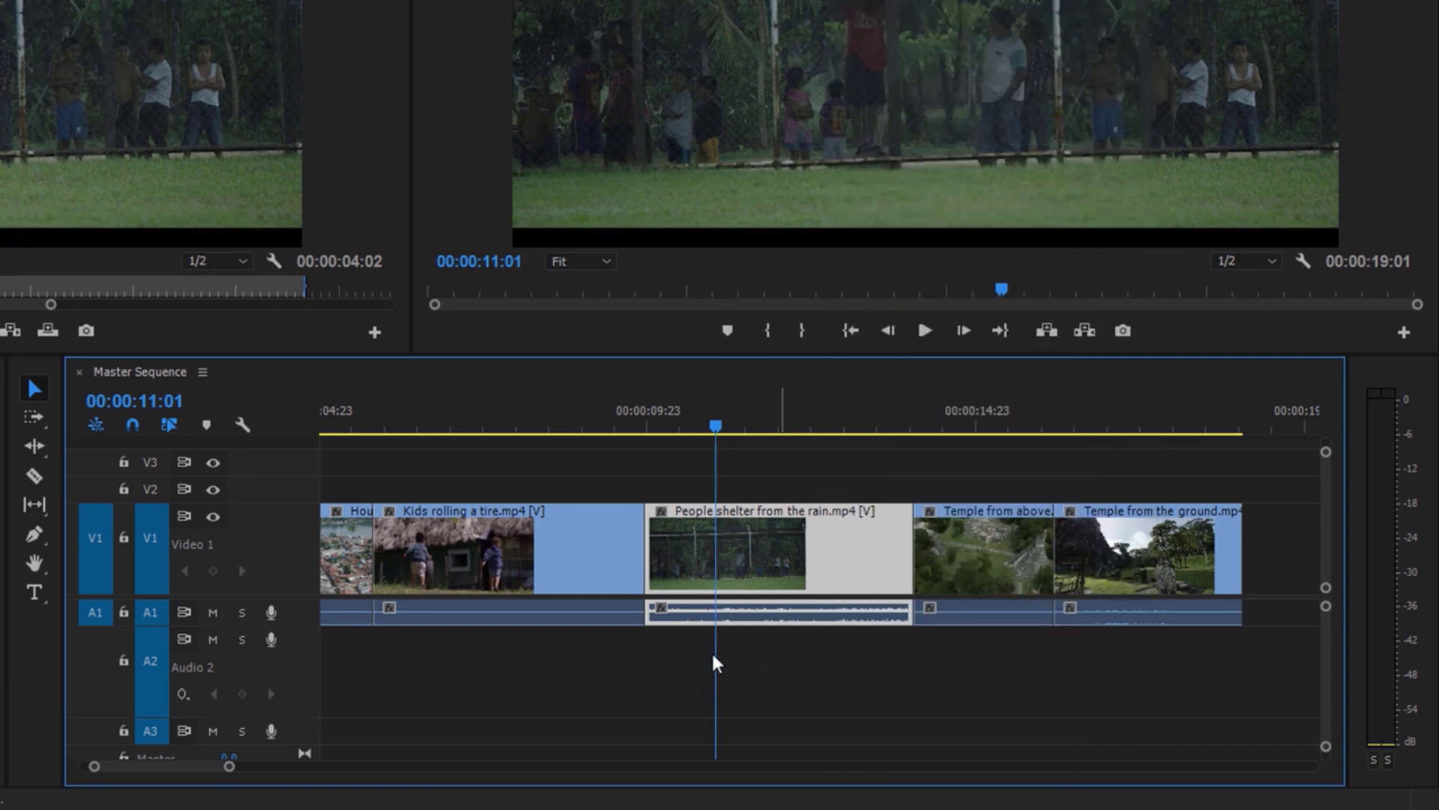
- Cut the relinked video and audio of People shelter from the rain.mp4 with the Razor tool and move the first piece over Kids rolling a tire.mp4
left_click(35, 475)
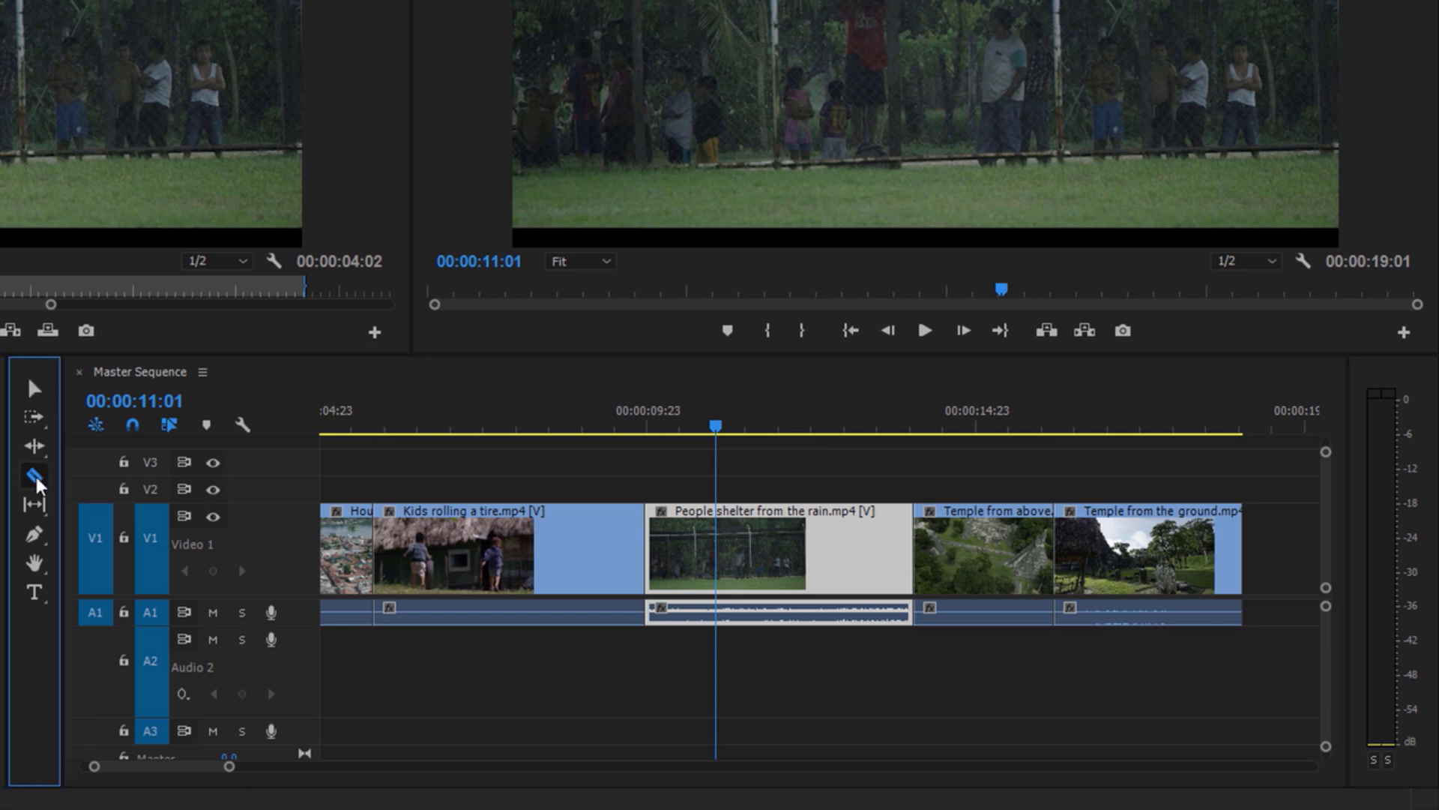
left_click(755, 571)
left_click(34, 388)
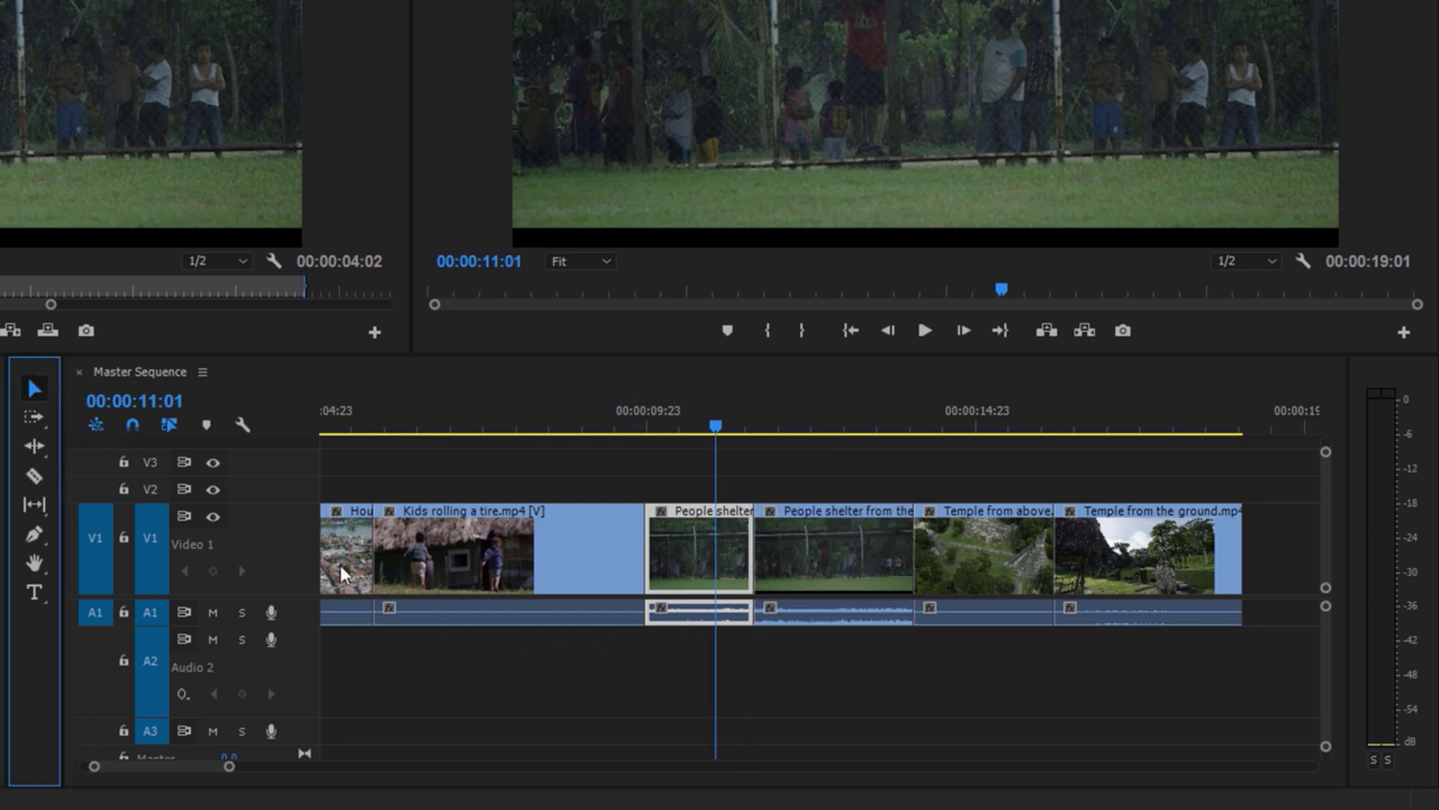
left_click(692, 560)
left_click_drag(441, 549, 391, 555)
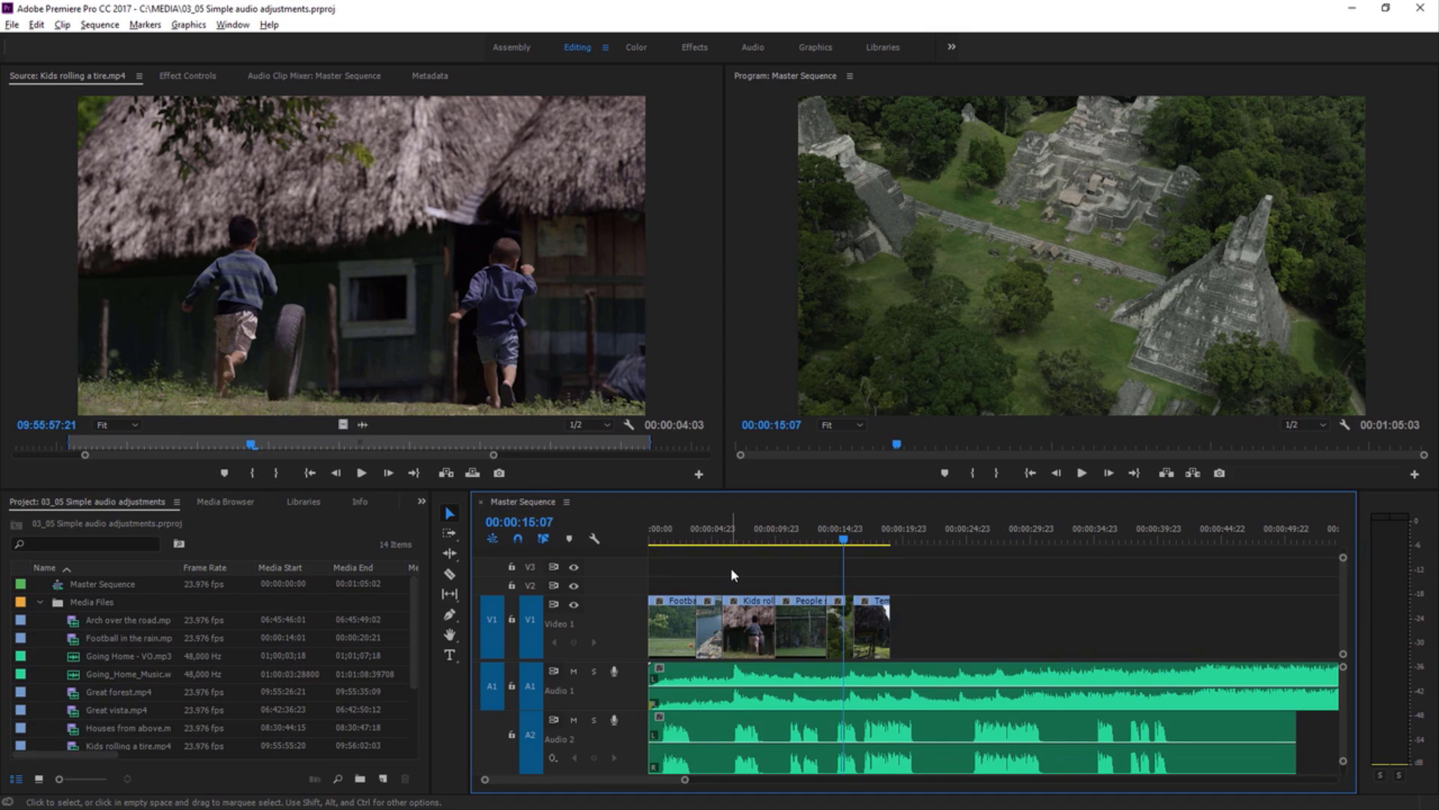
- Select the music clip and the voice-over clip individually, and play the sequence from about five seconds in to hear their balance
left_click(723, 679)
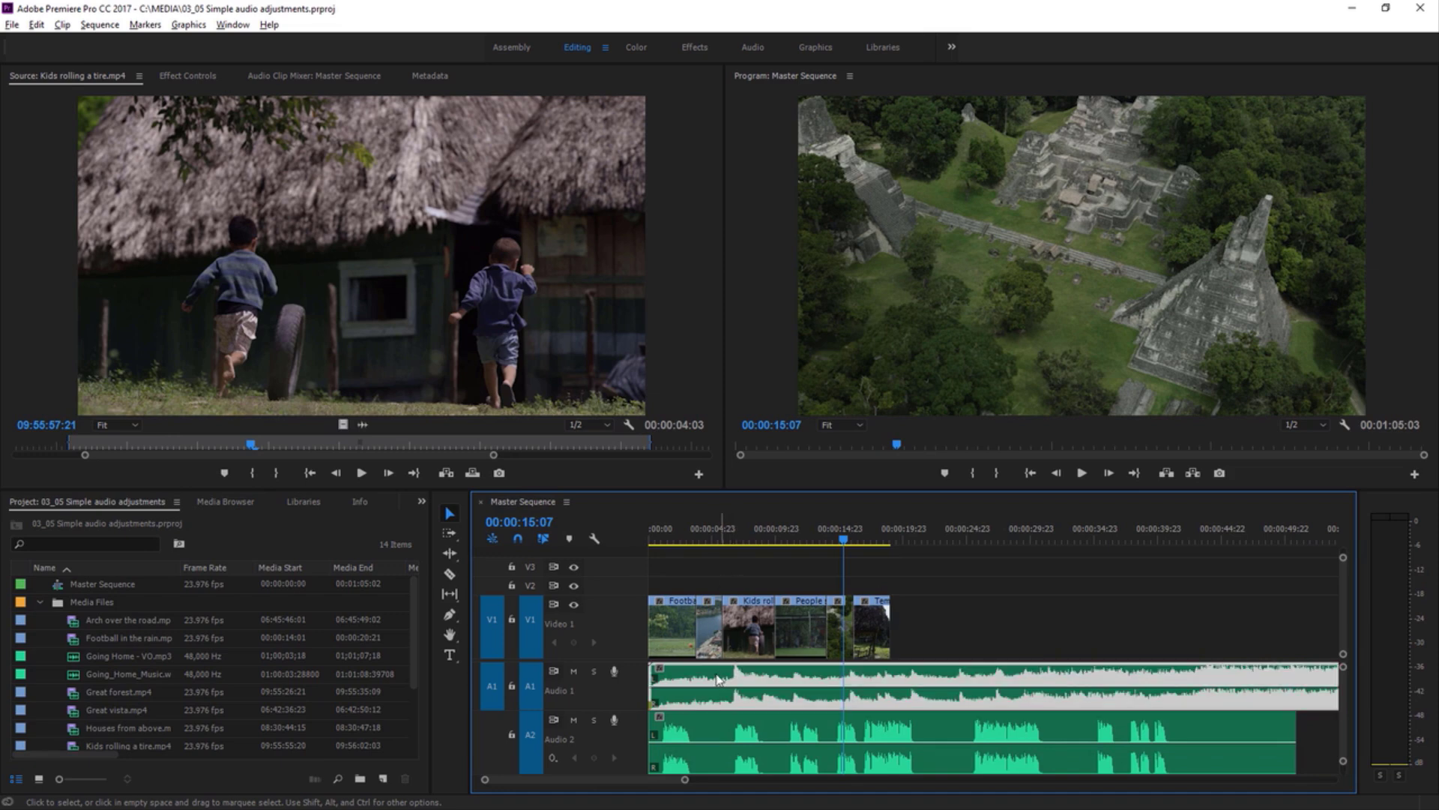
left_click(705, 734)
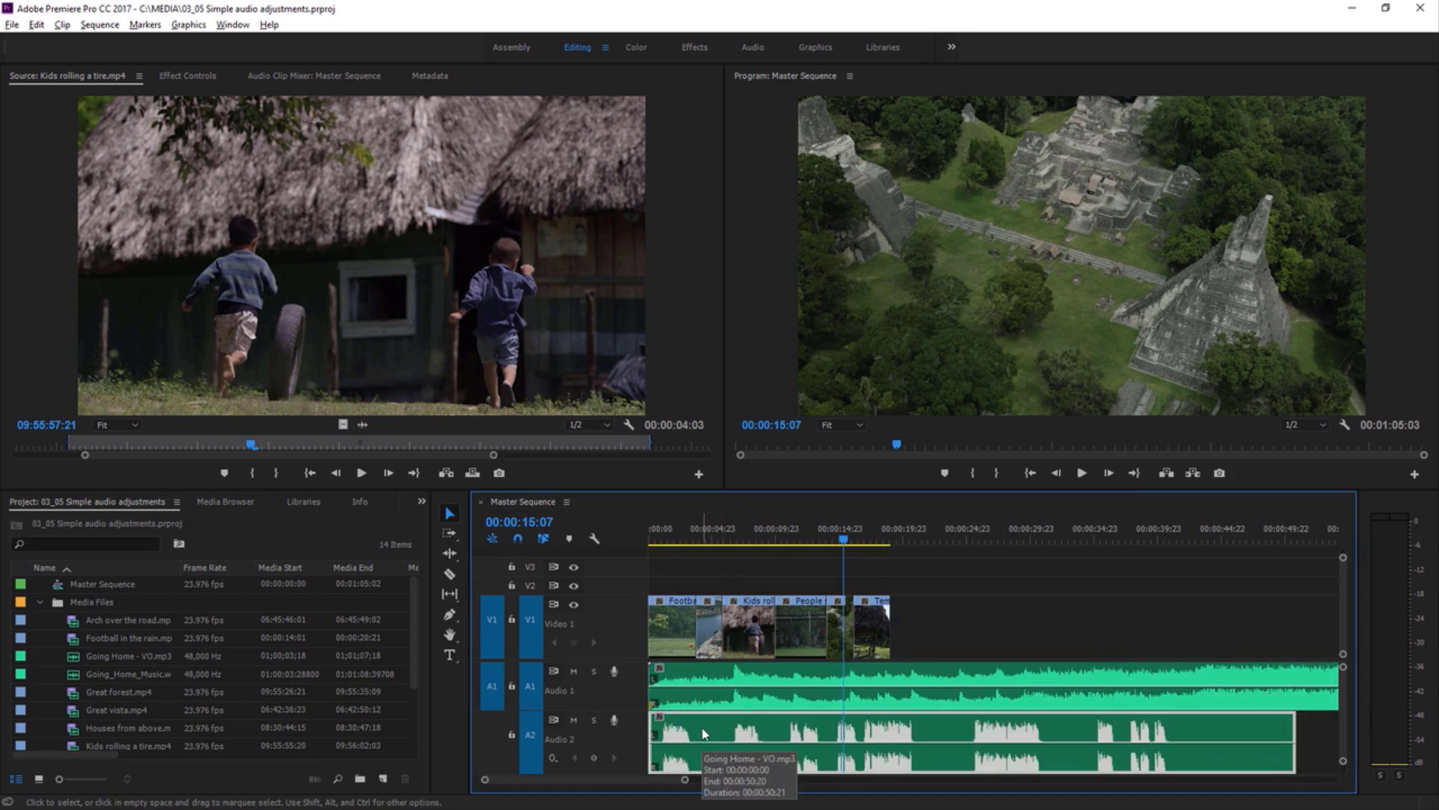
left_click(714, 539)
key("space")
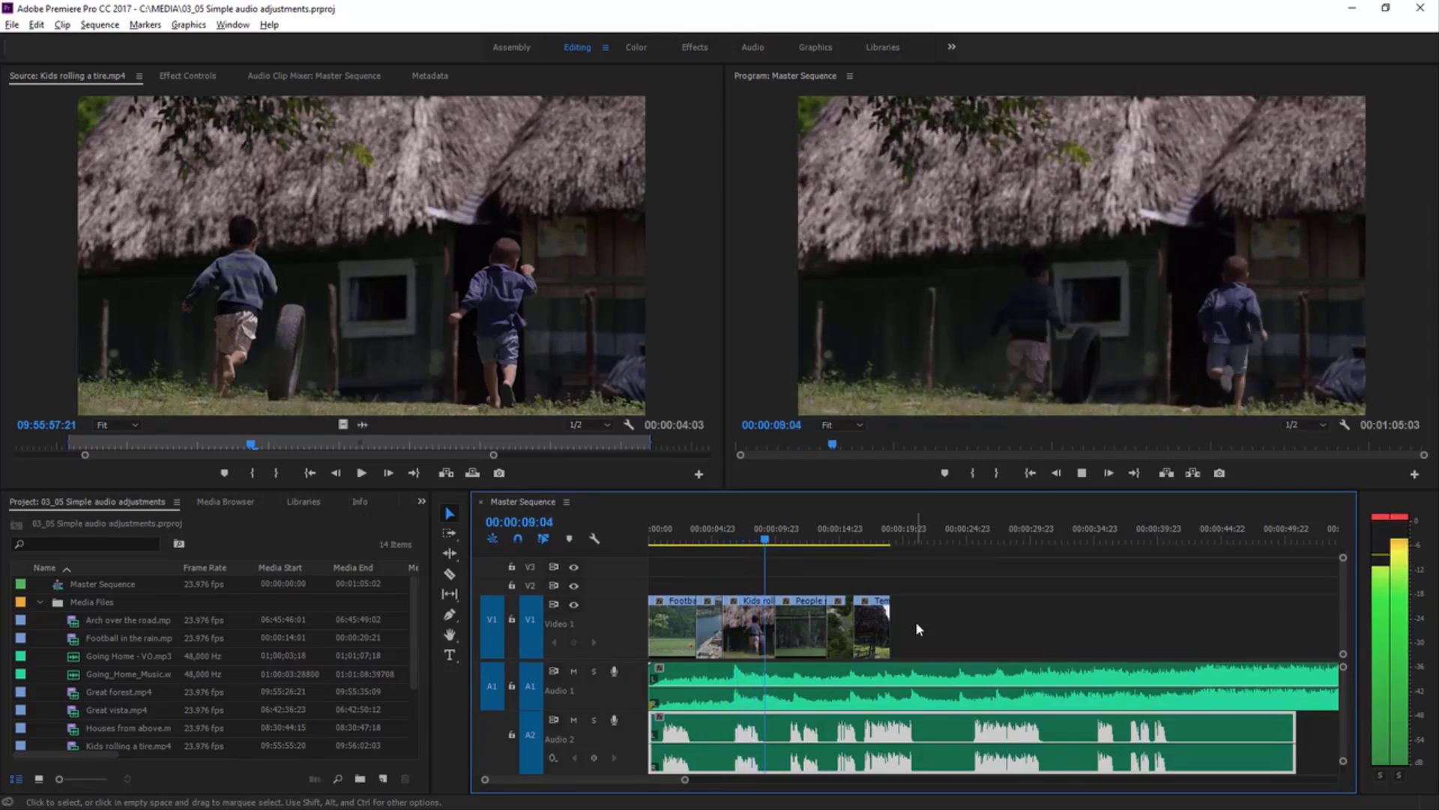
key("space")
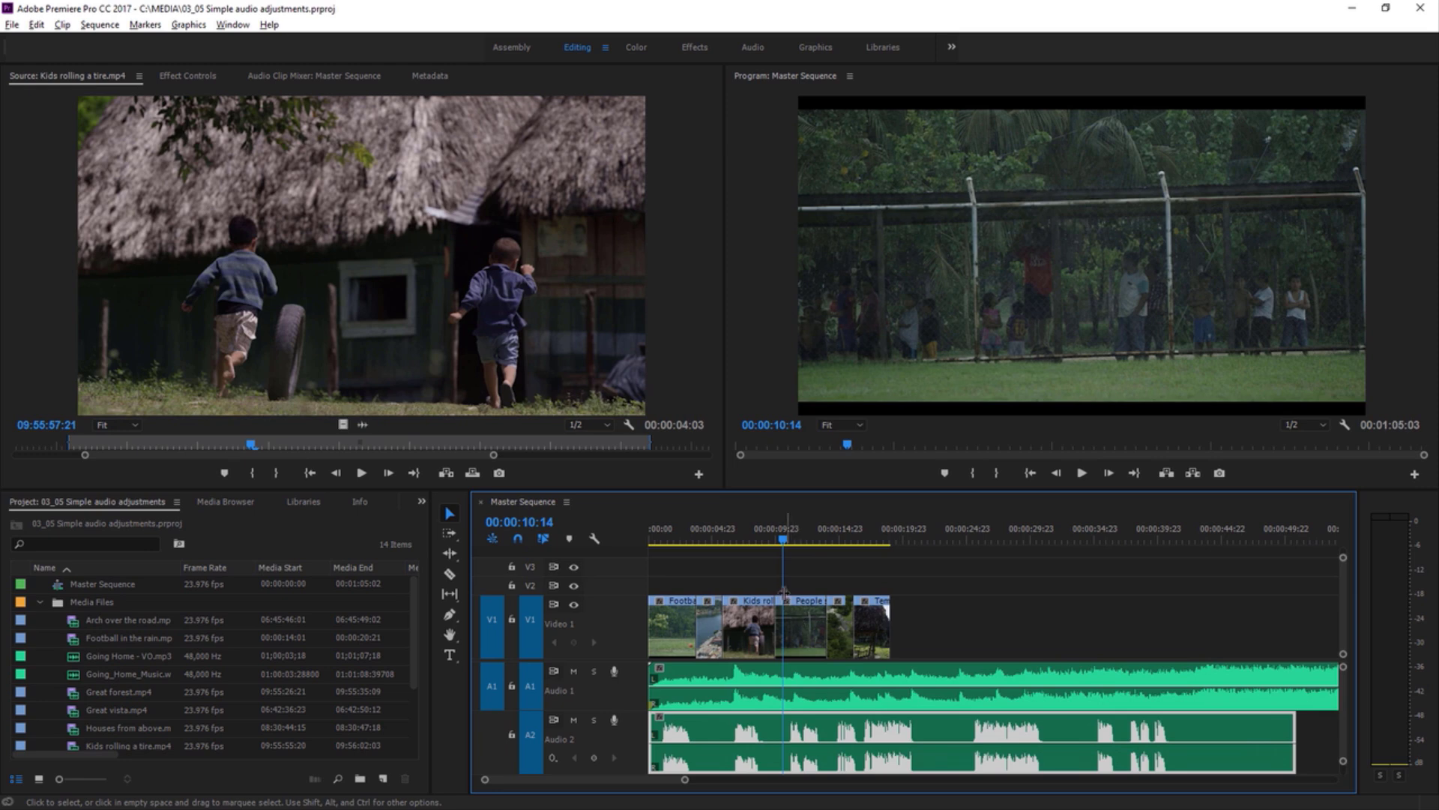
- Lower the Audio 1 clip volume to -12.5 dB in the Audio Clip Mixer and play the sequence from 00:00:05:06 to check the balance
left_click(308, 76)
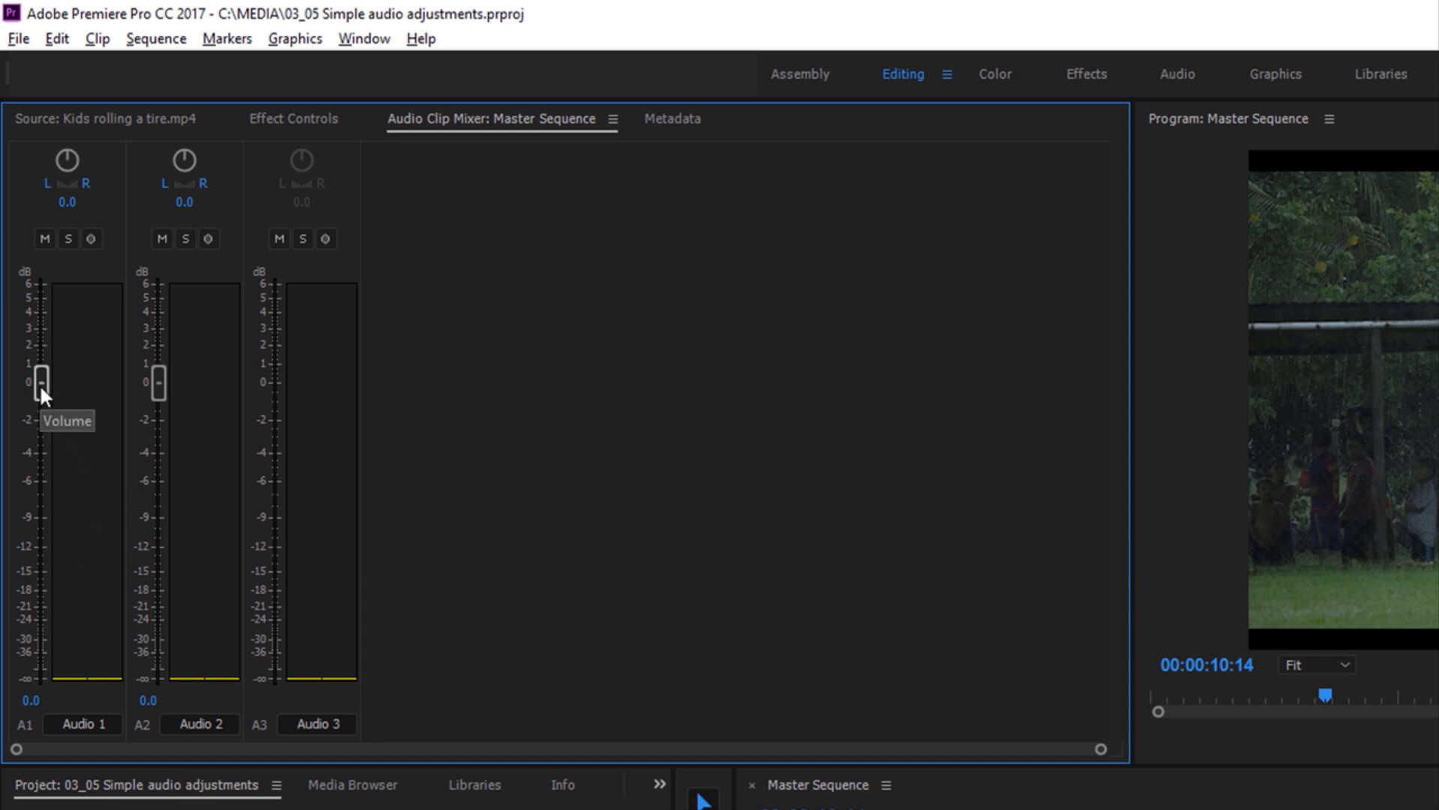
left_click_drag(40, 388, 43, 407)
left_click_drag(42, 516, 40, 548)
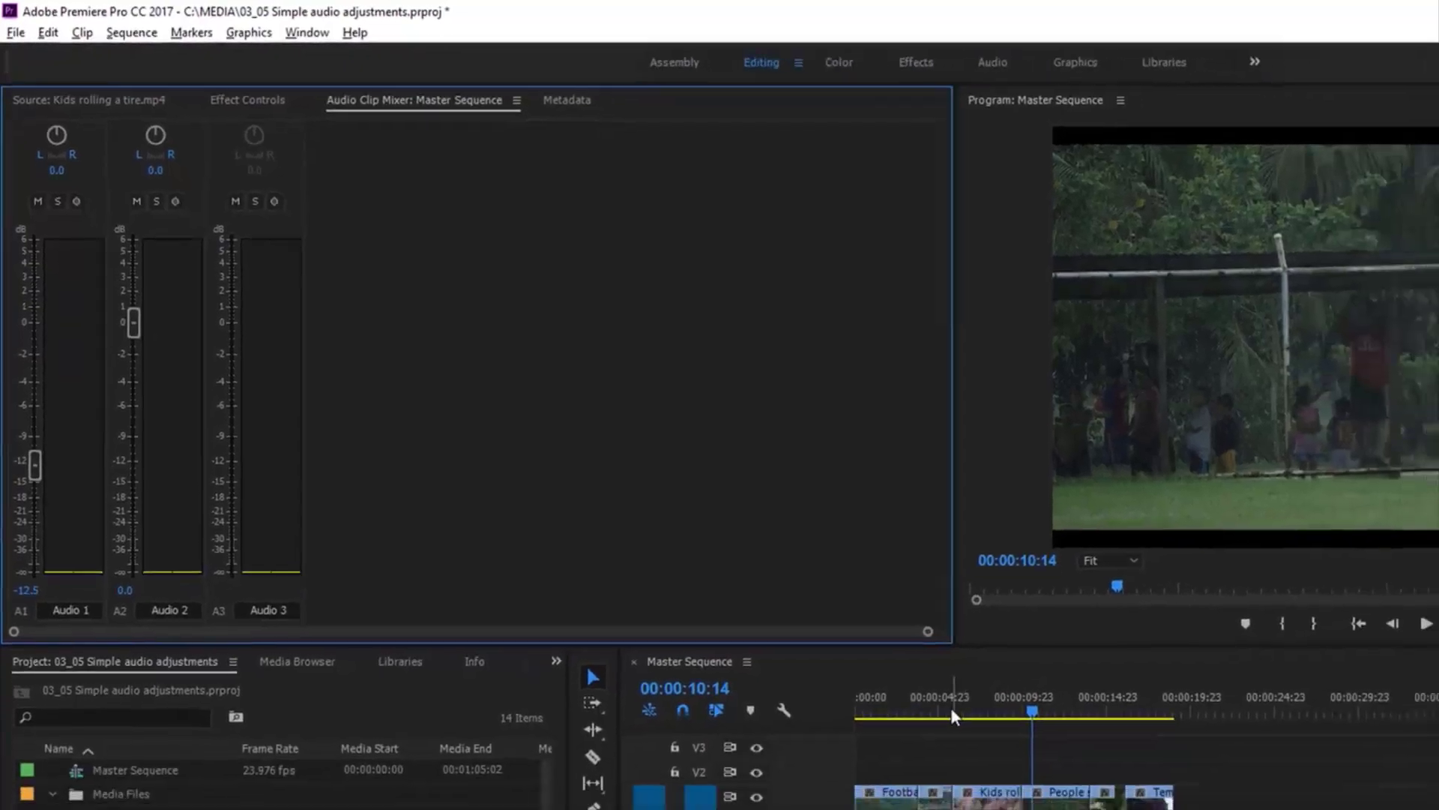
left_click(946, 710)
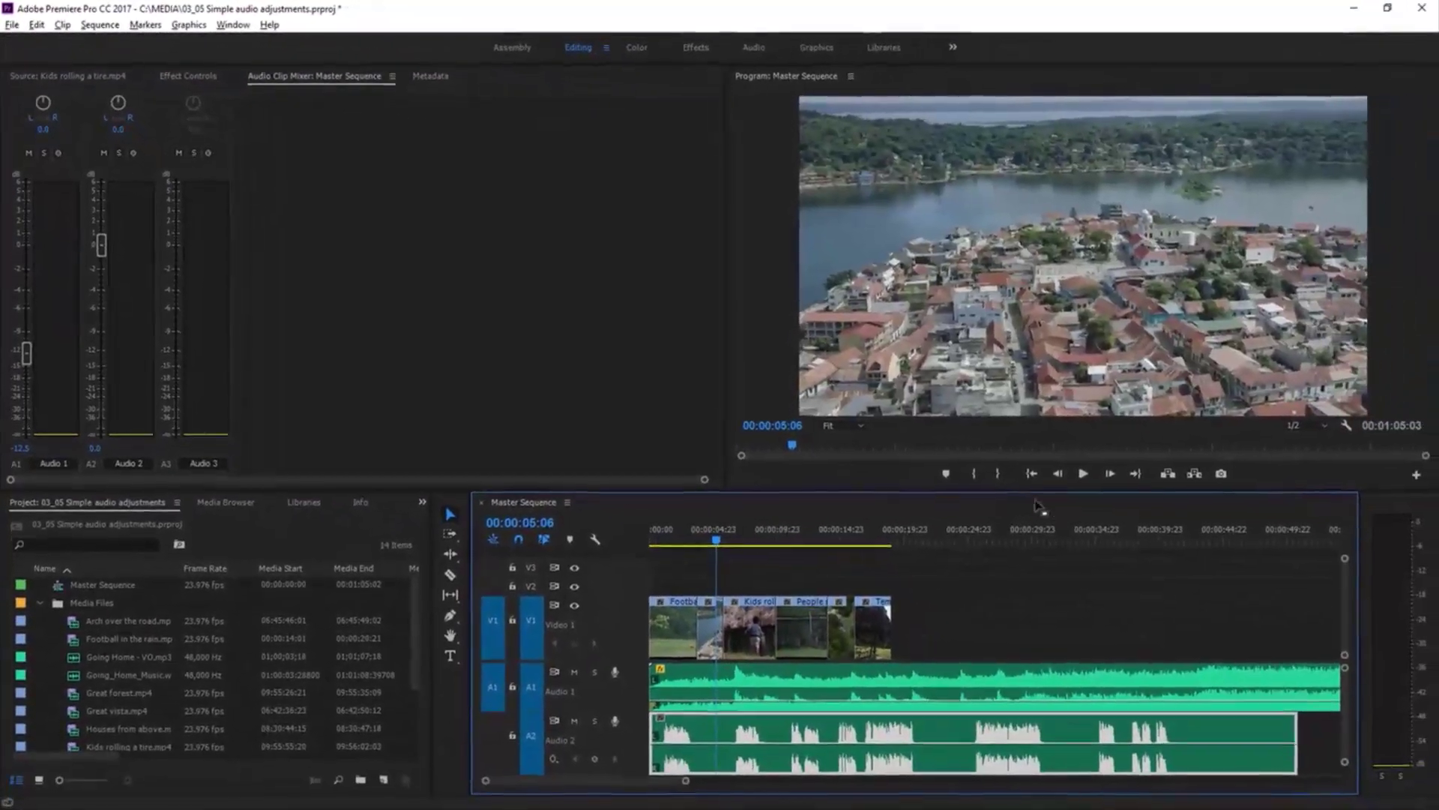
left_click(1428, 624)
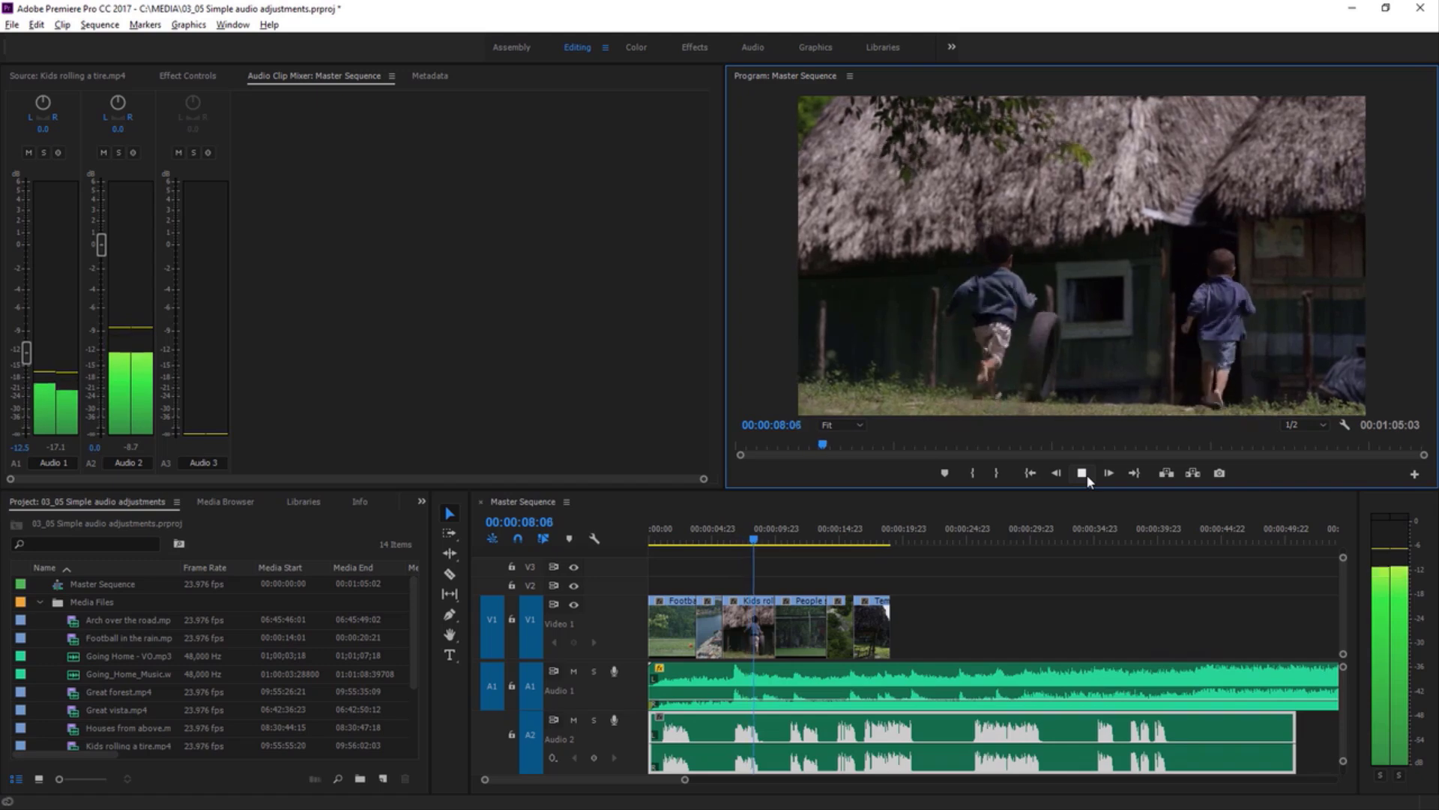
left_click(1085, 474)
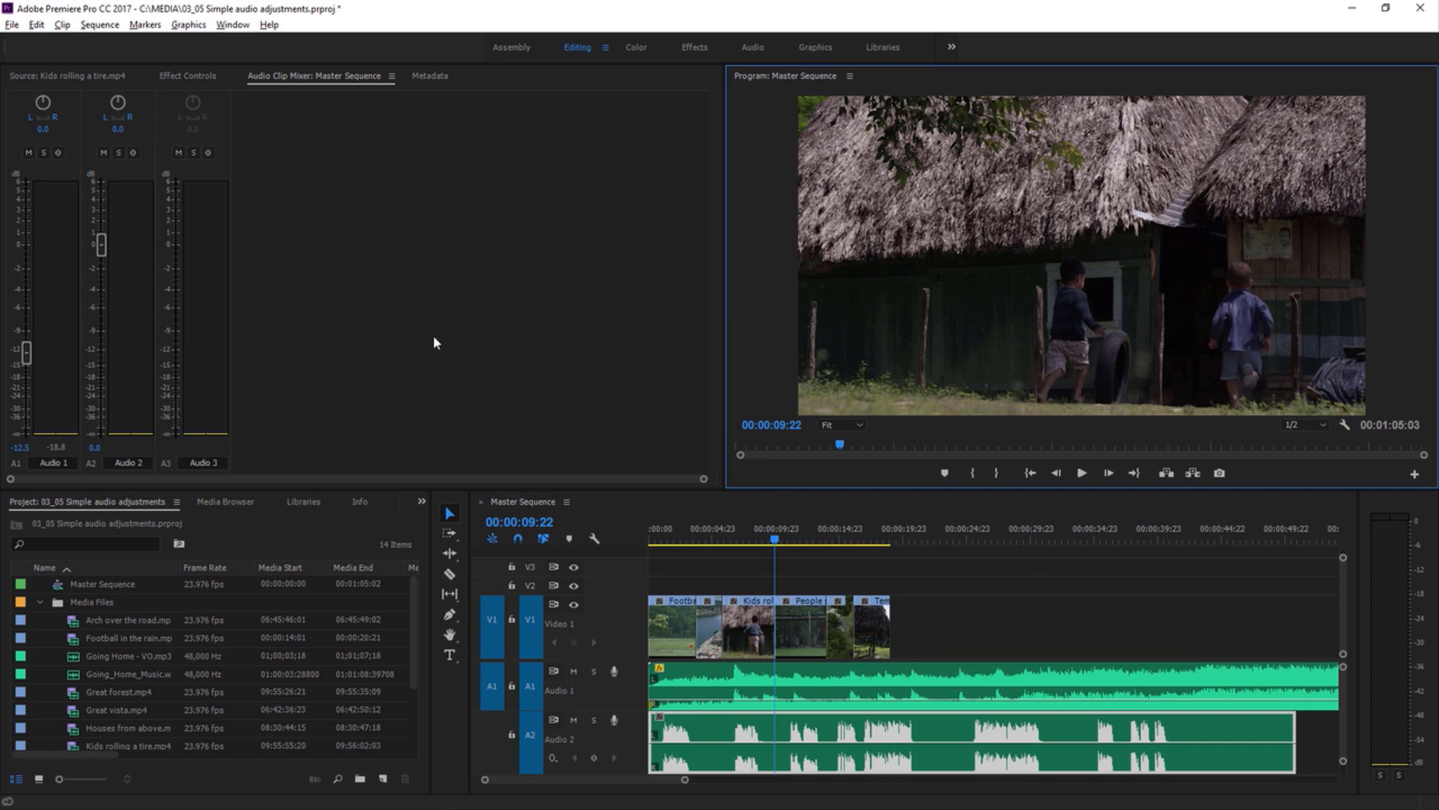
- Mute and unmute Audio 1, and solo the Audio 2 voice-over track
left_click(28, 153)
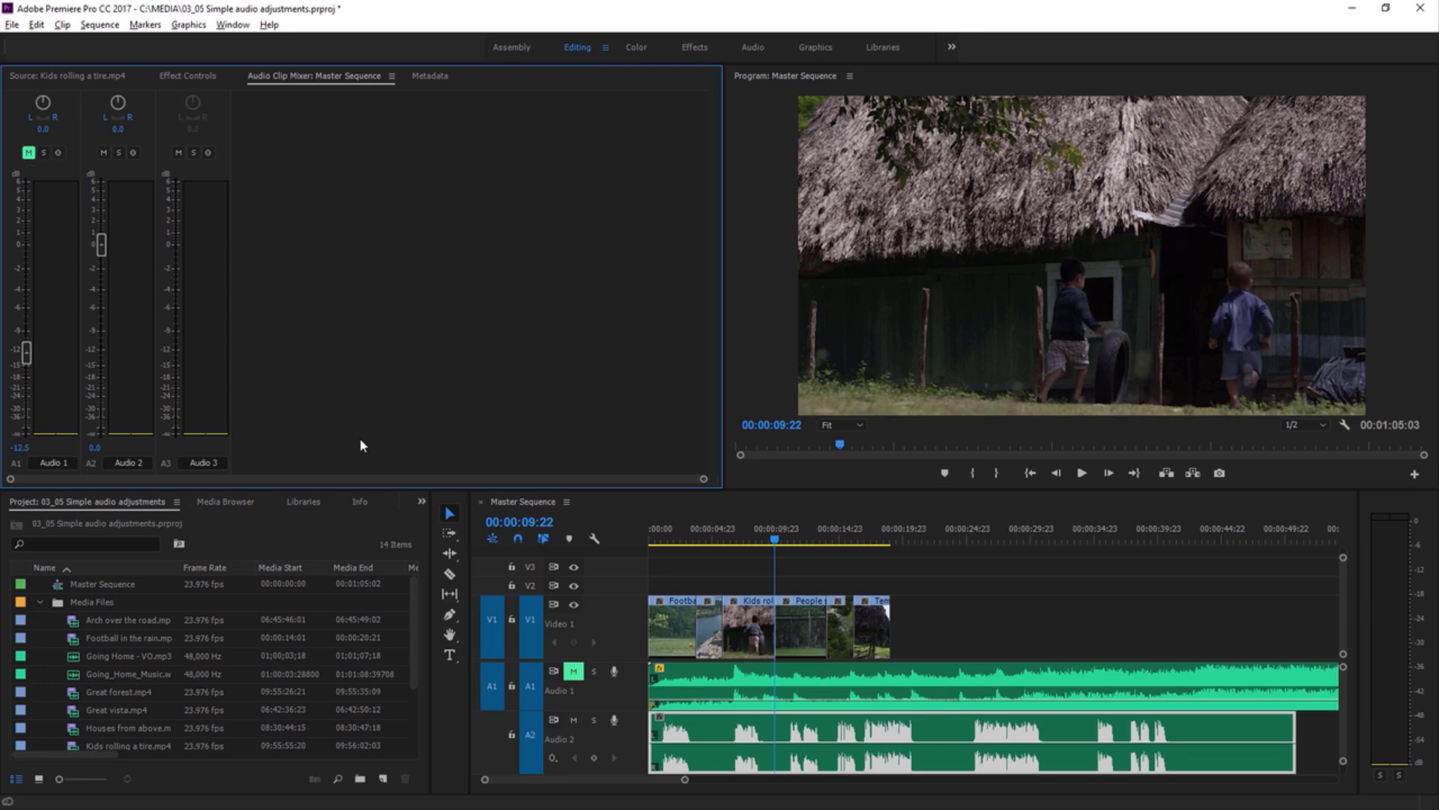
left_click(575, 674)
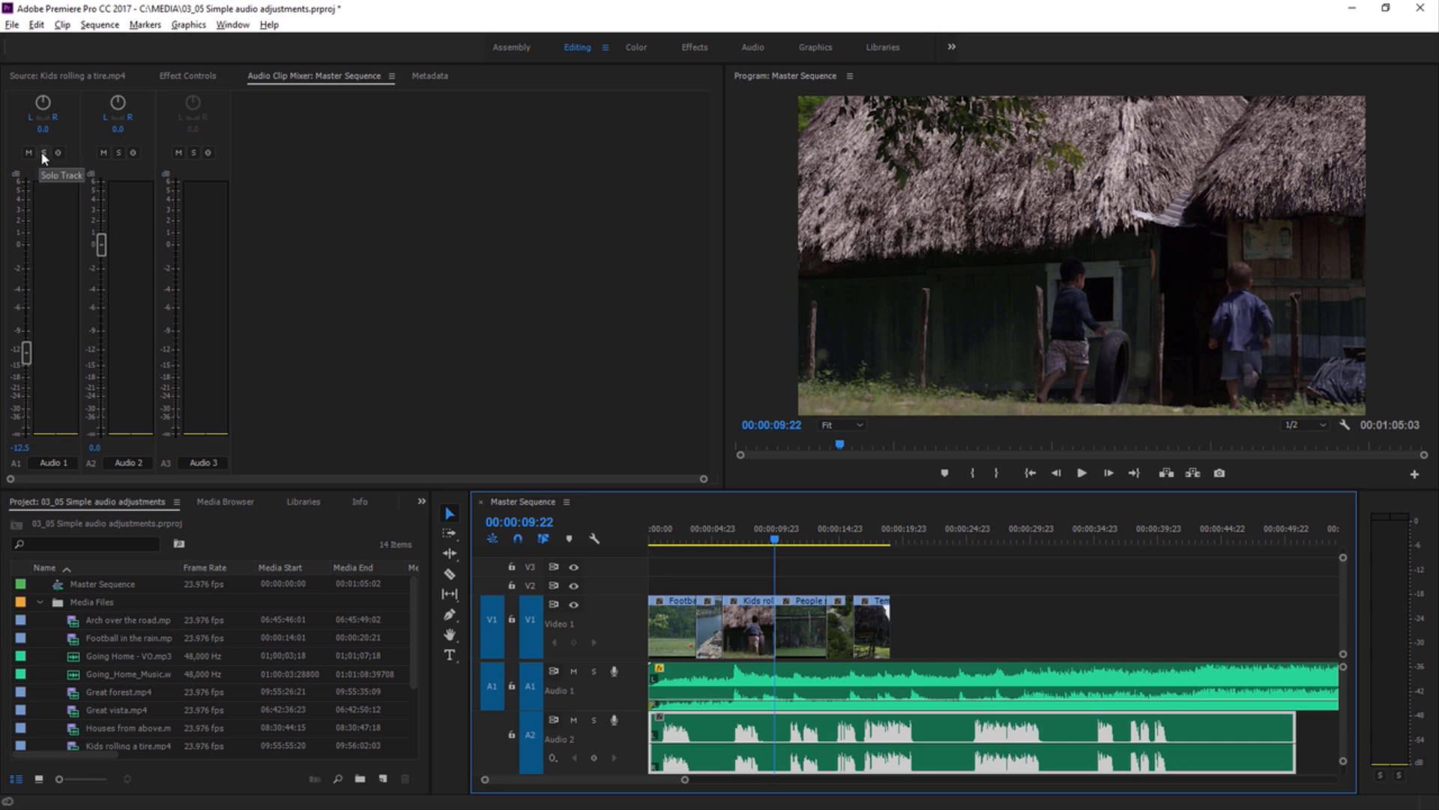
left_click(117, 152)
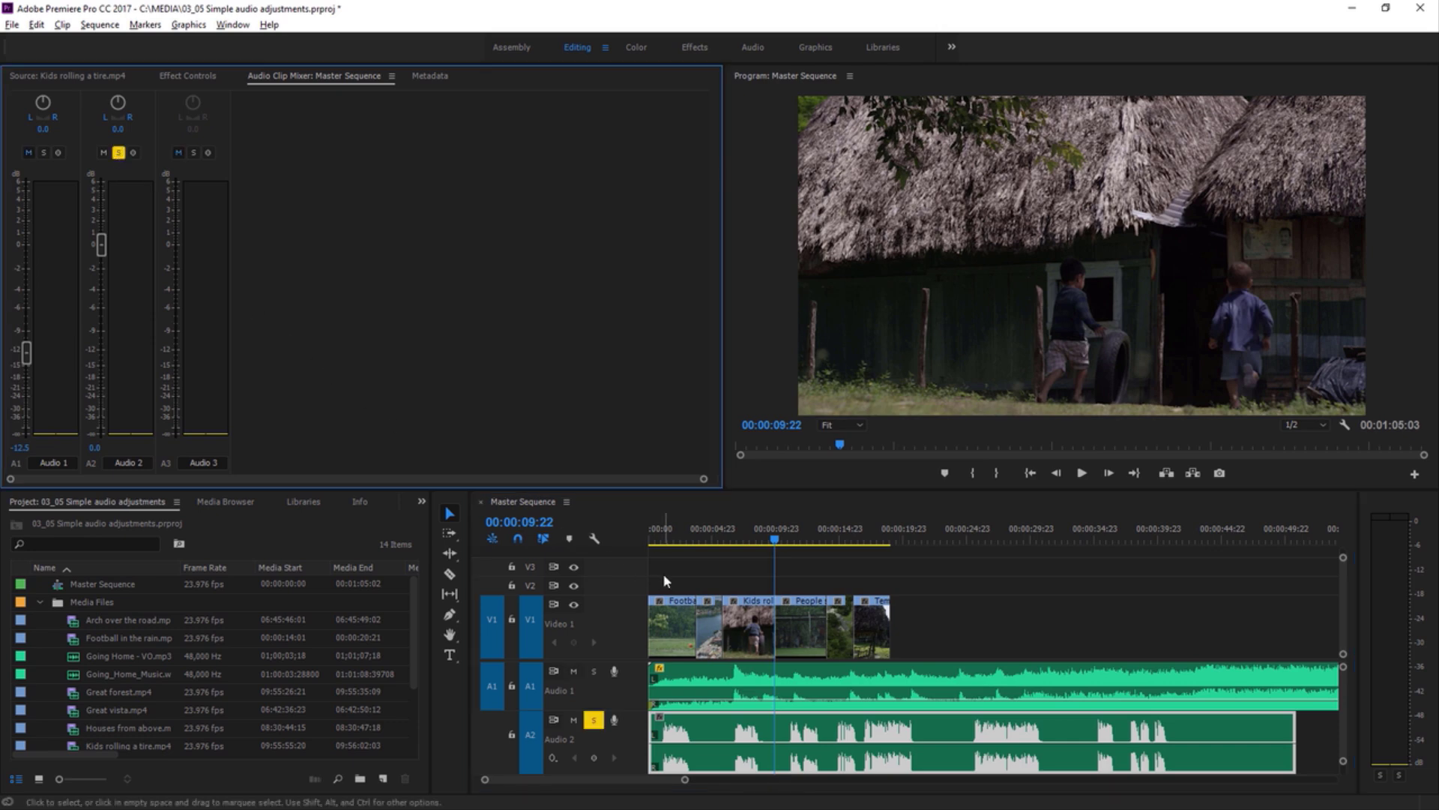
- Play the sequence from about six seconds in to hear only the soloed voice-over
left_click(725, 542)
left_click(1082, 473)
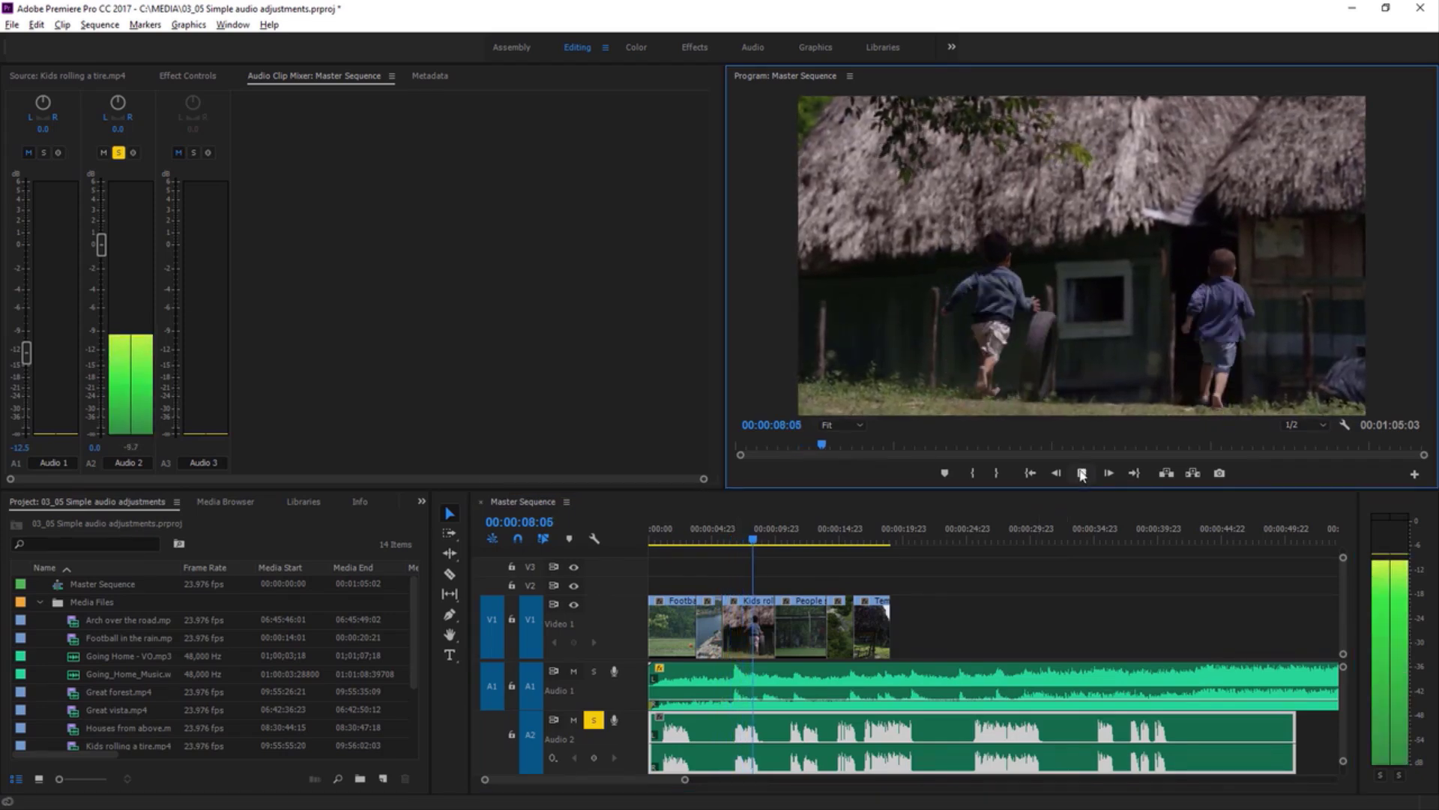
left_click(644, 722)
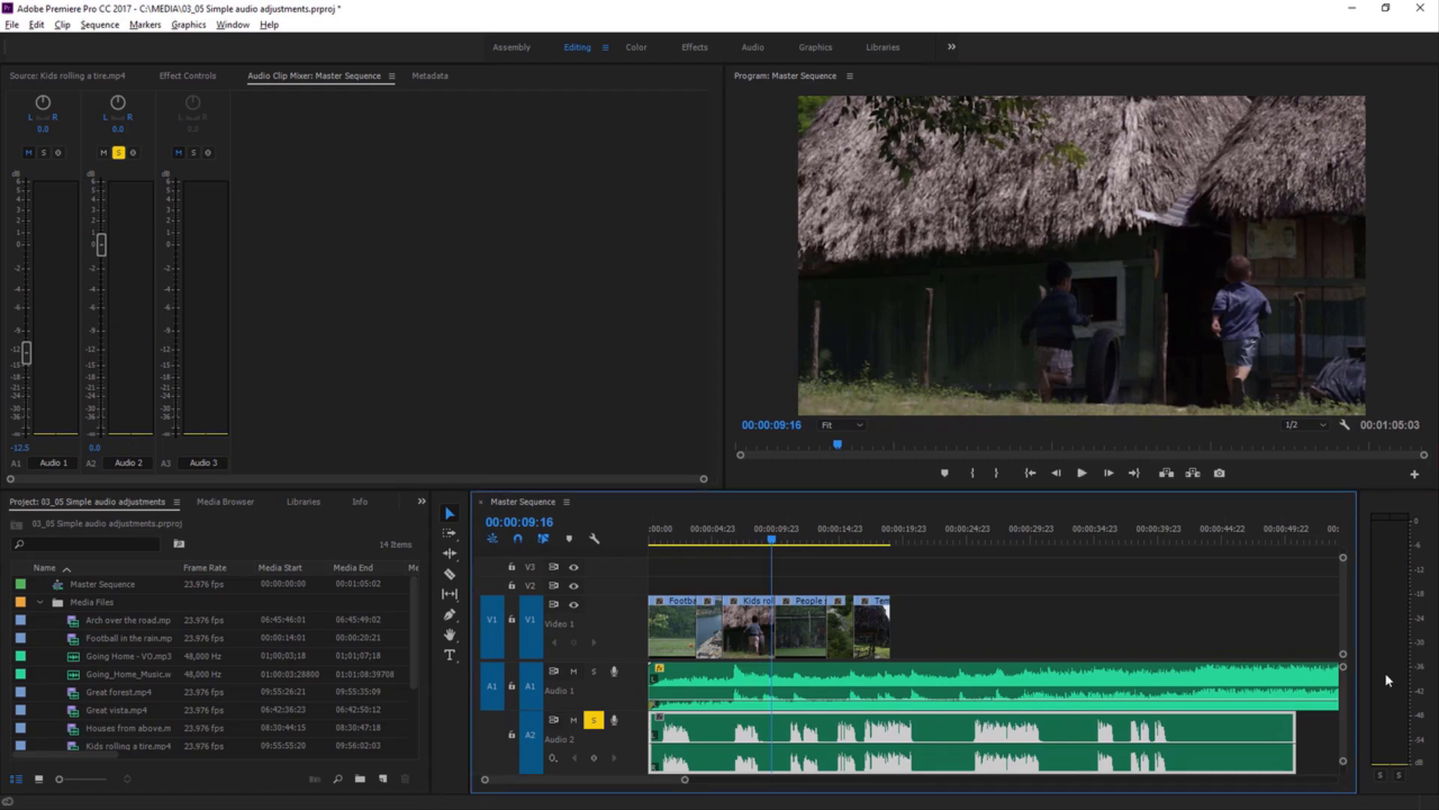
left_click(1082, 474)
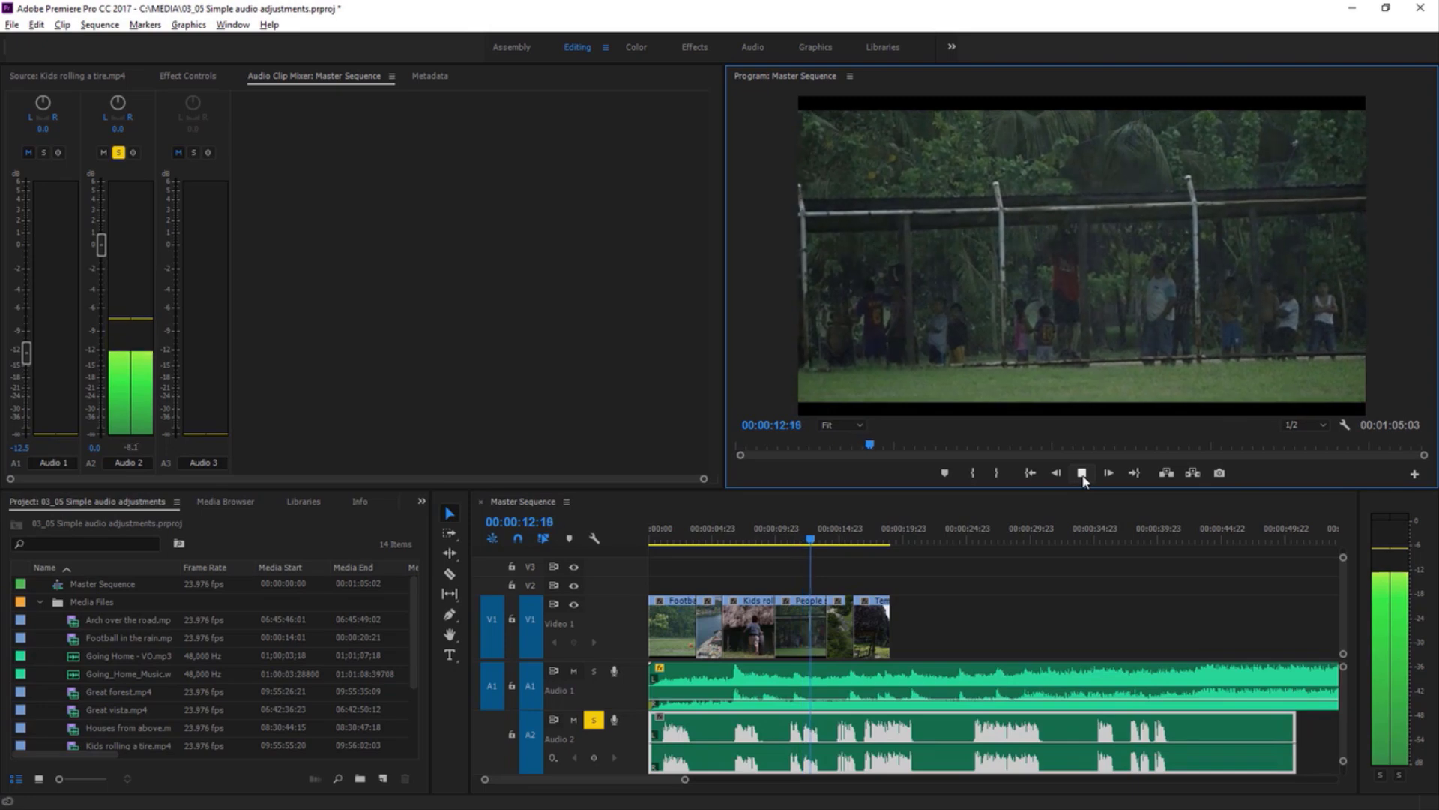
left_click(1081, 474)
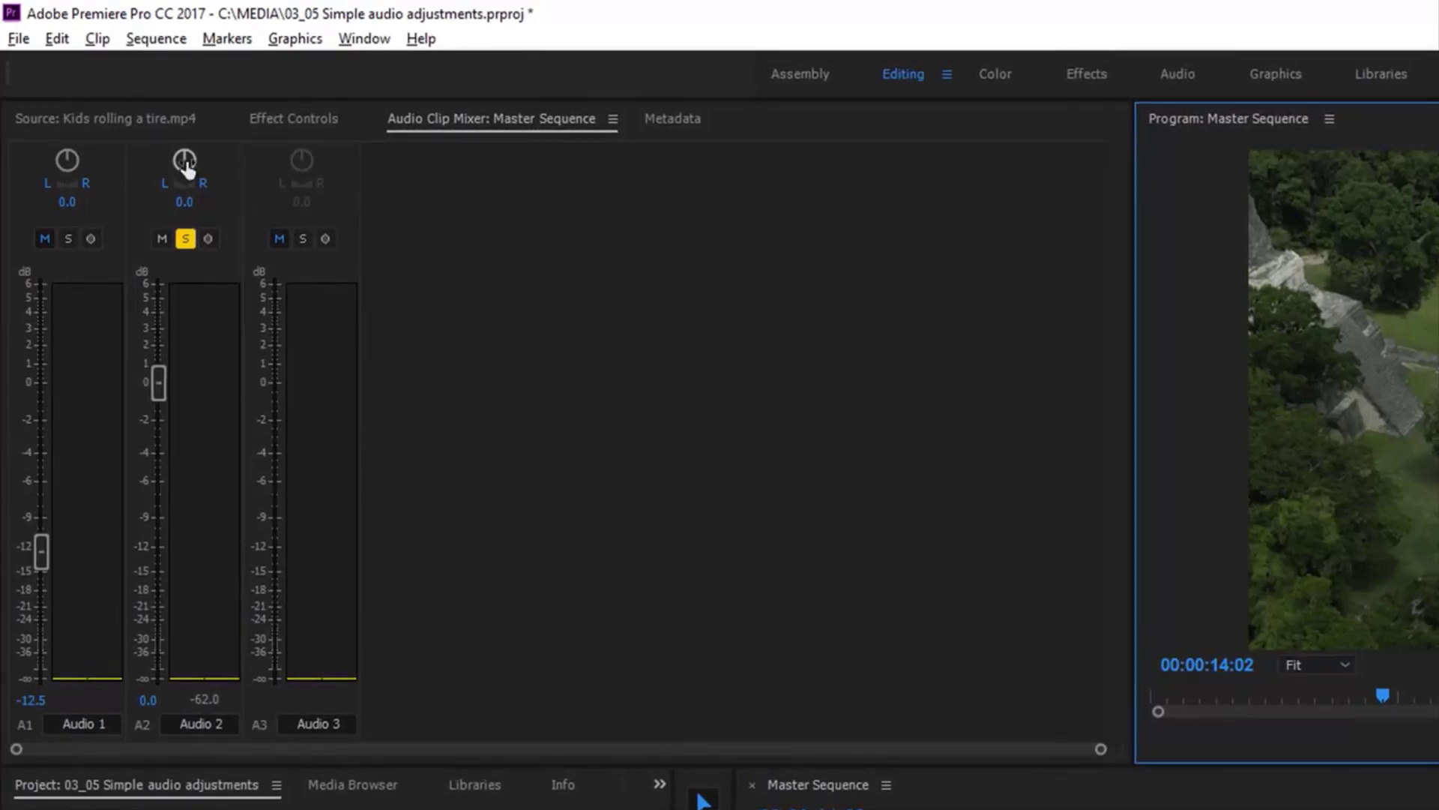
- Pan the Audio 2 voice-over to the right at 55.6 and play the sequence to hear the effect
left_click_drag(185, 161, 331, 215)
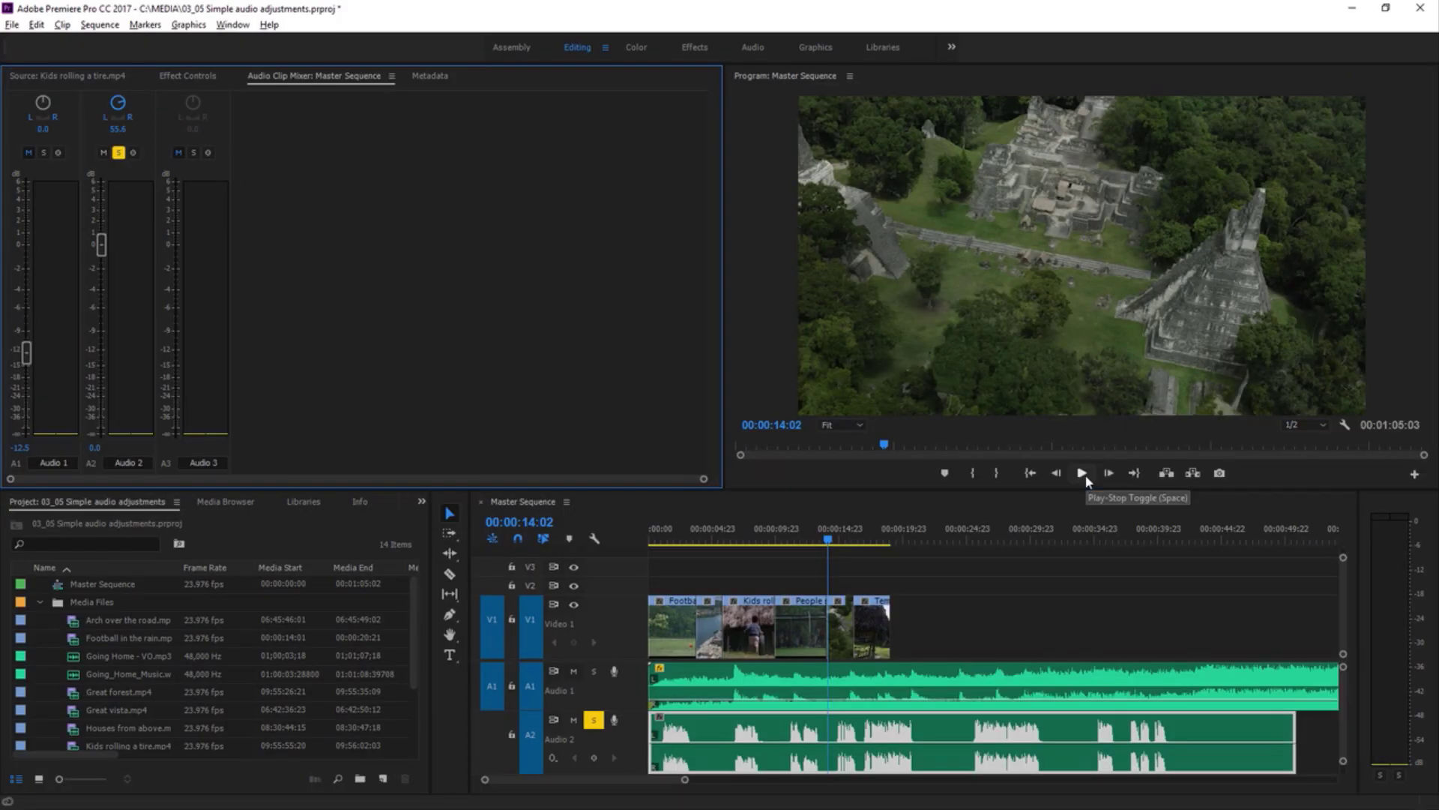
left_click(1084, 473)
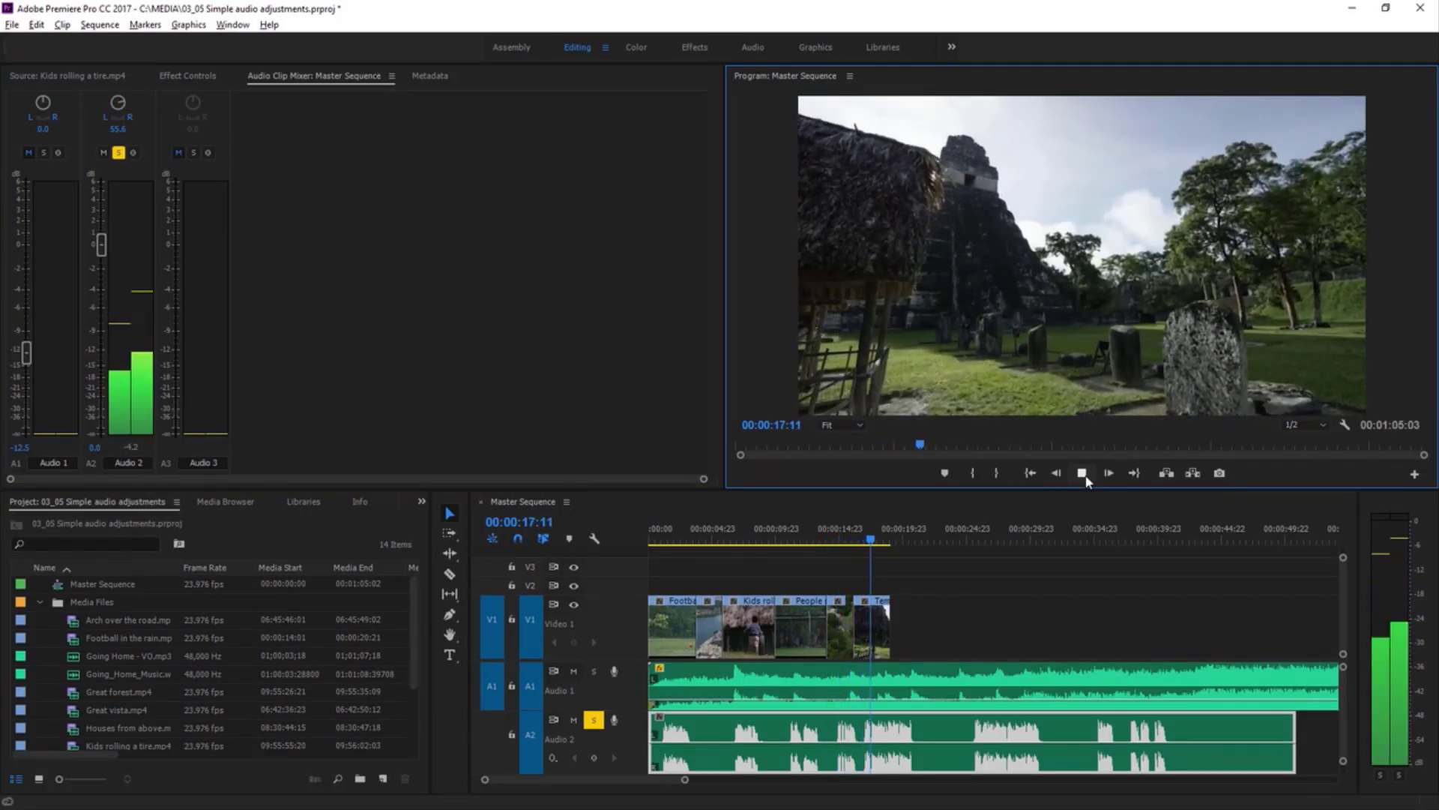
left_click(1085, 474)
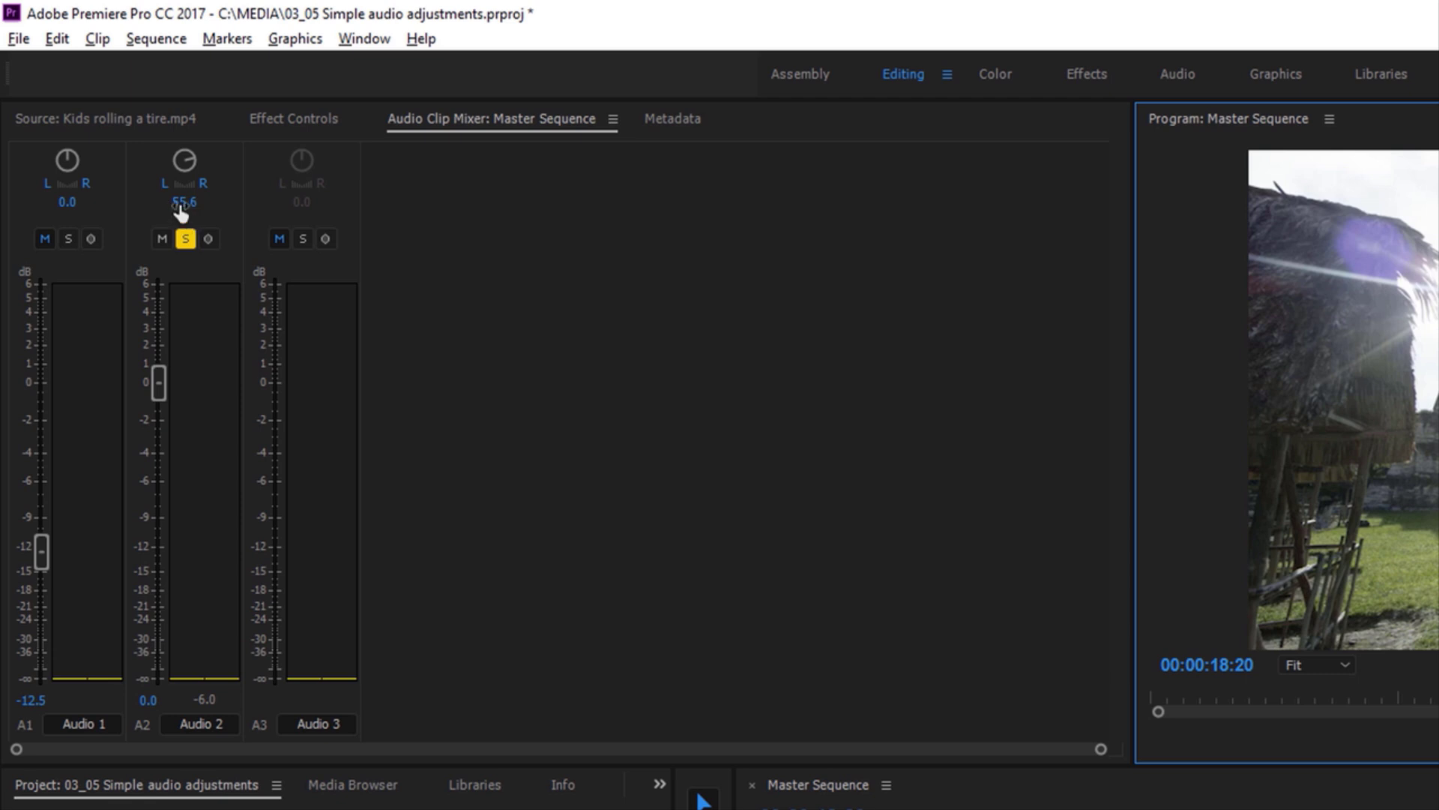
- Reduce the Audio 2 pan value and reset it to exactly 0
left_click_drag(181, 204, 123, 204)
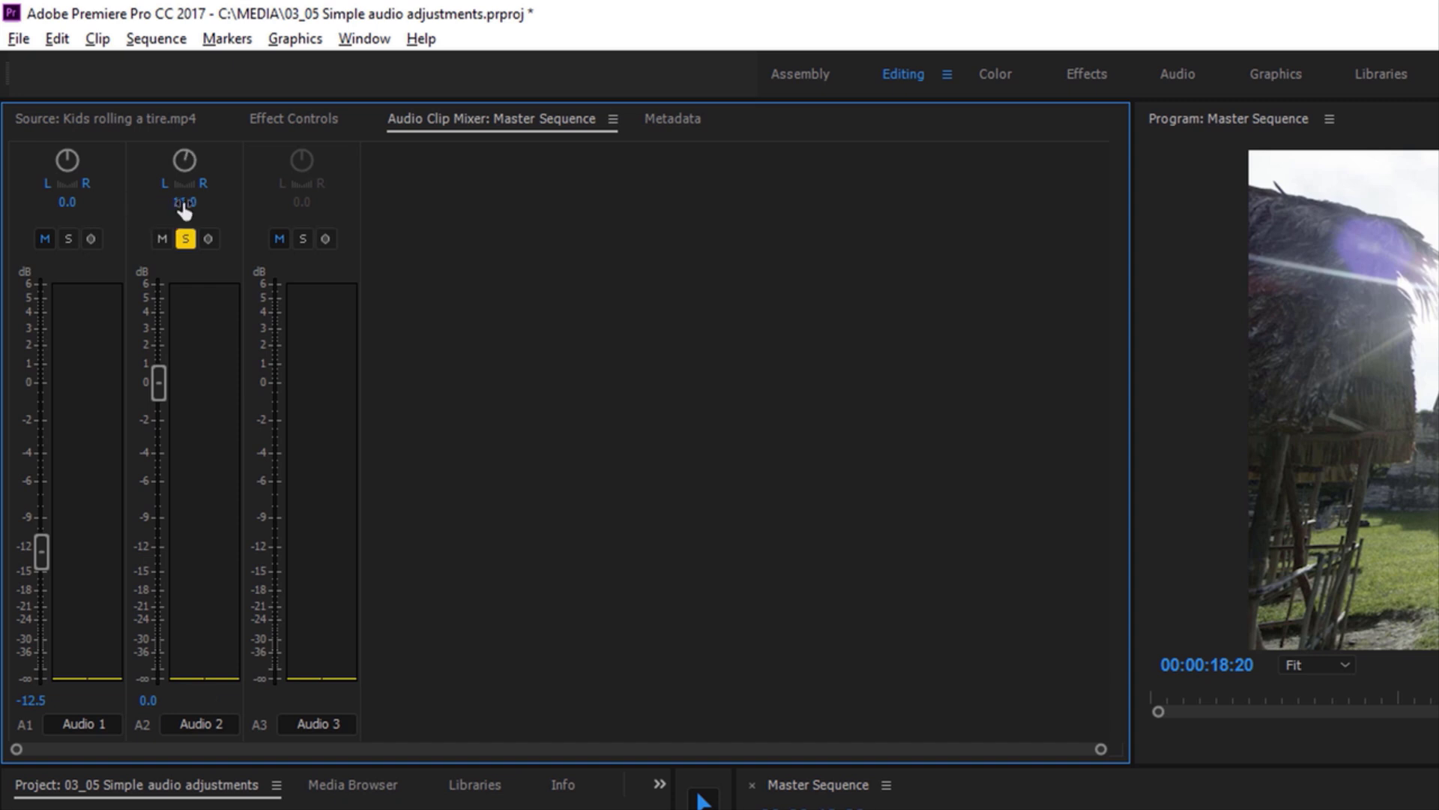
left_click(184, 203)
type("0")
key("Return")
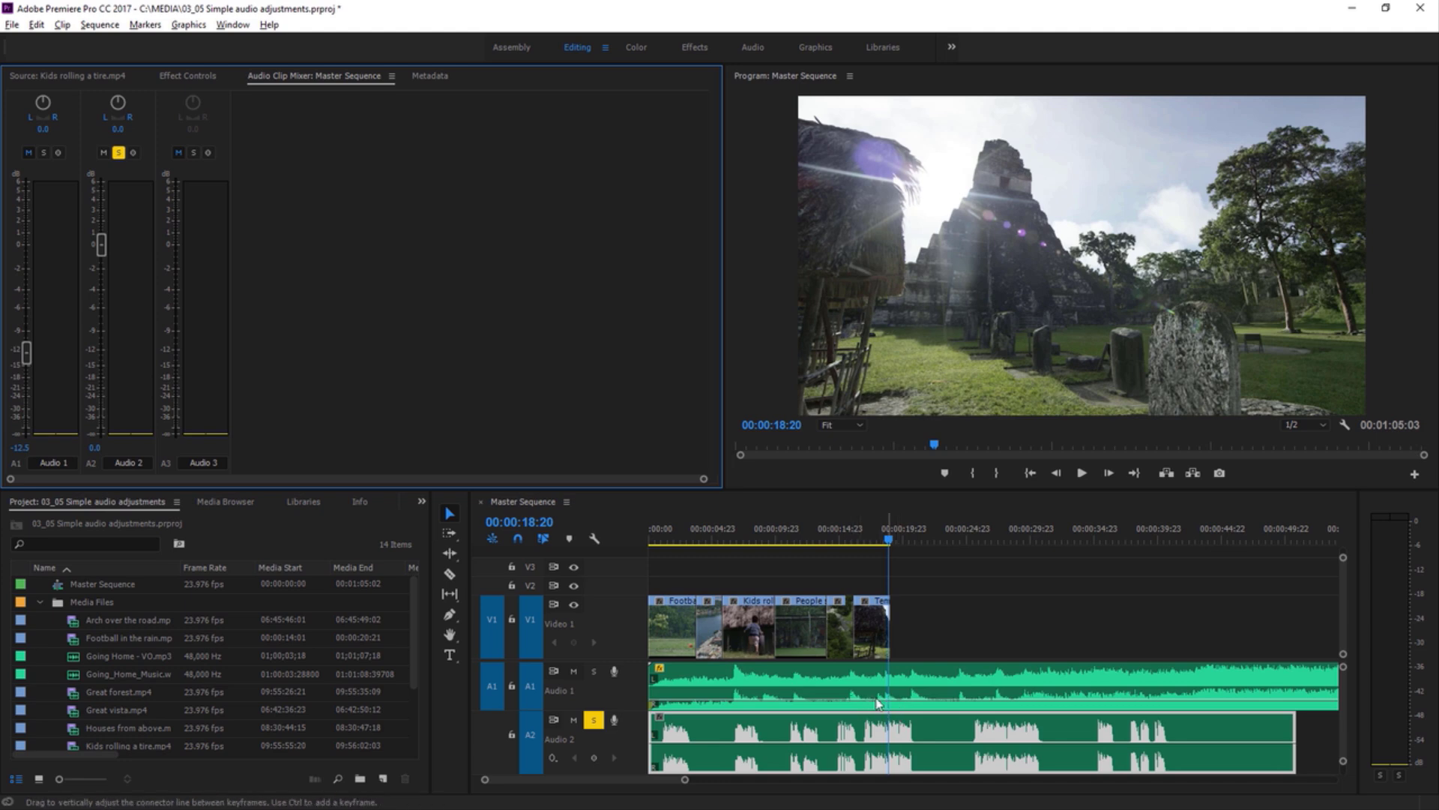
- Raise the Audio 1 music clip's volume to about -9 dB in the Audio Clip Mixer
left_click_drag(26, 350, 26, 331)
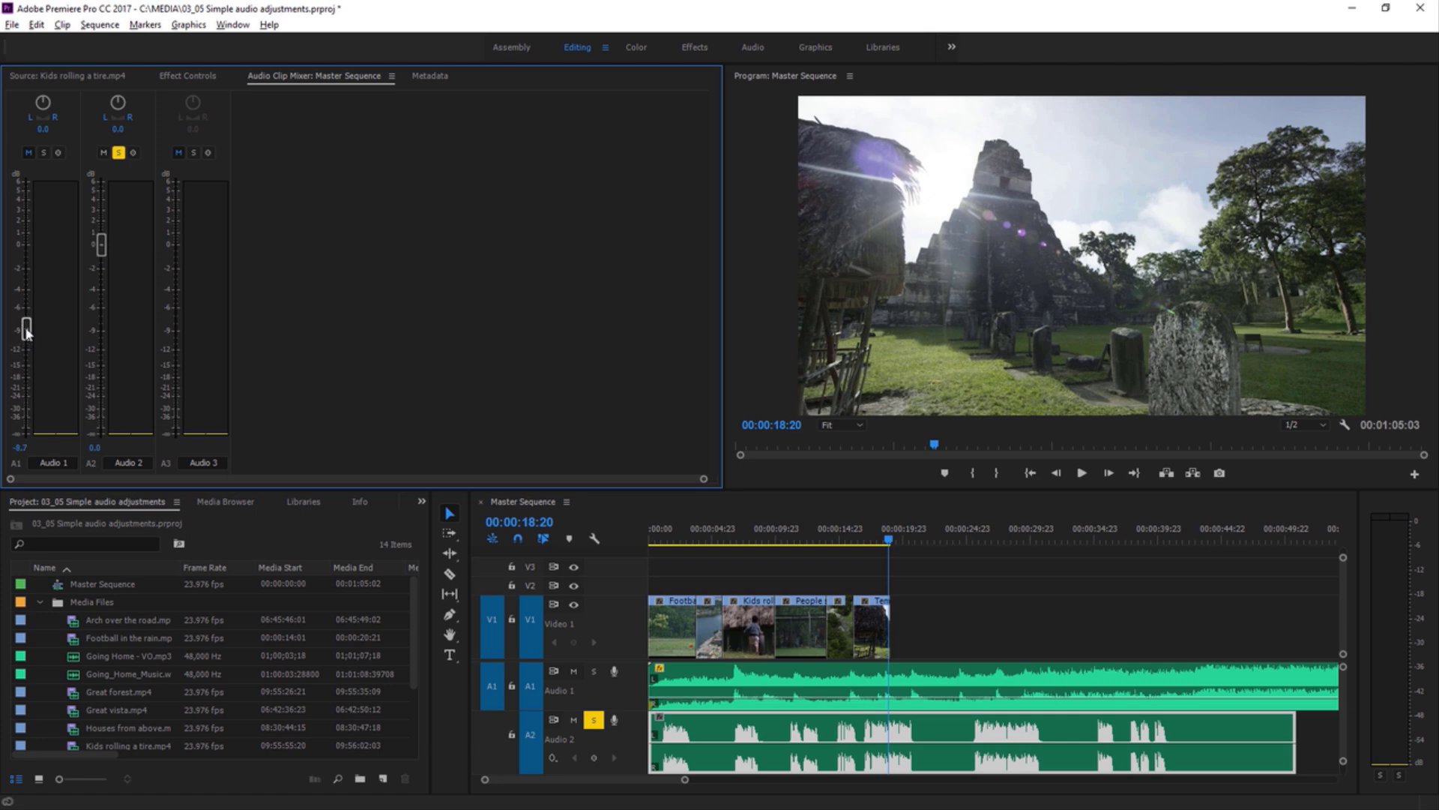